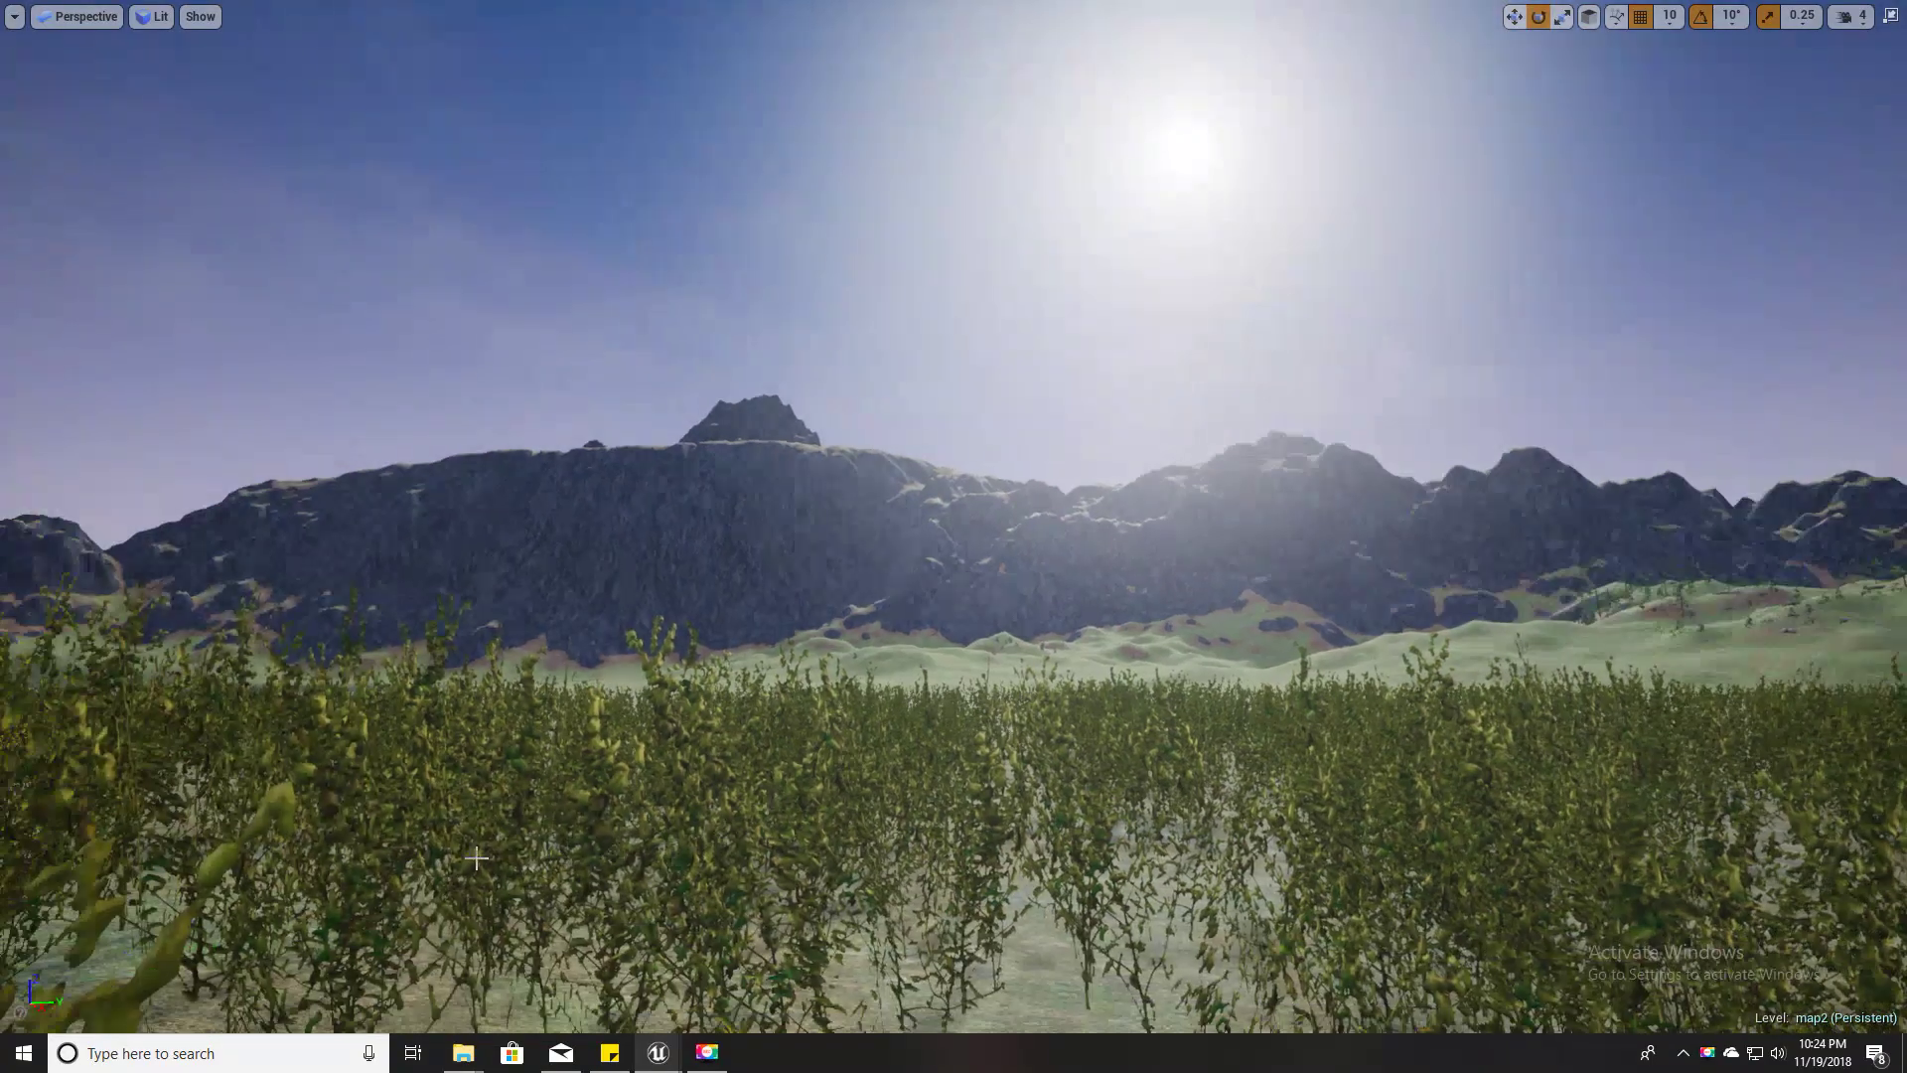
- Play the level, run ToggleDebugCamera to look around the grass field and mountains, and stop the play session
{"action": "key", "text": "alt+p"}
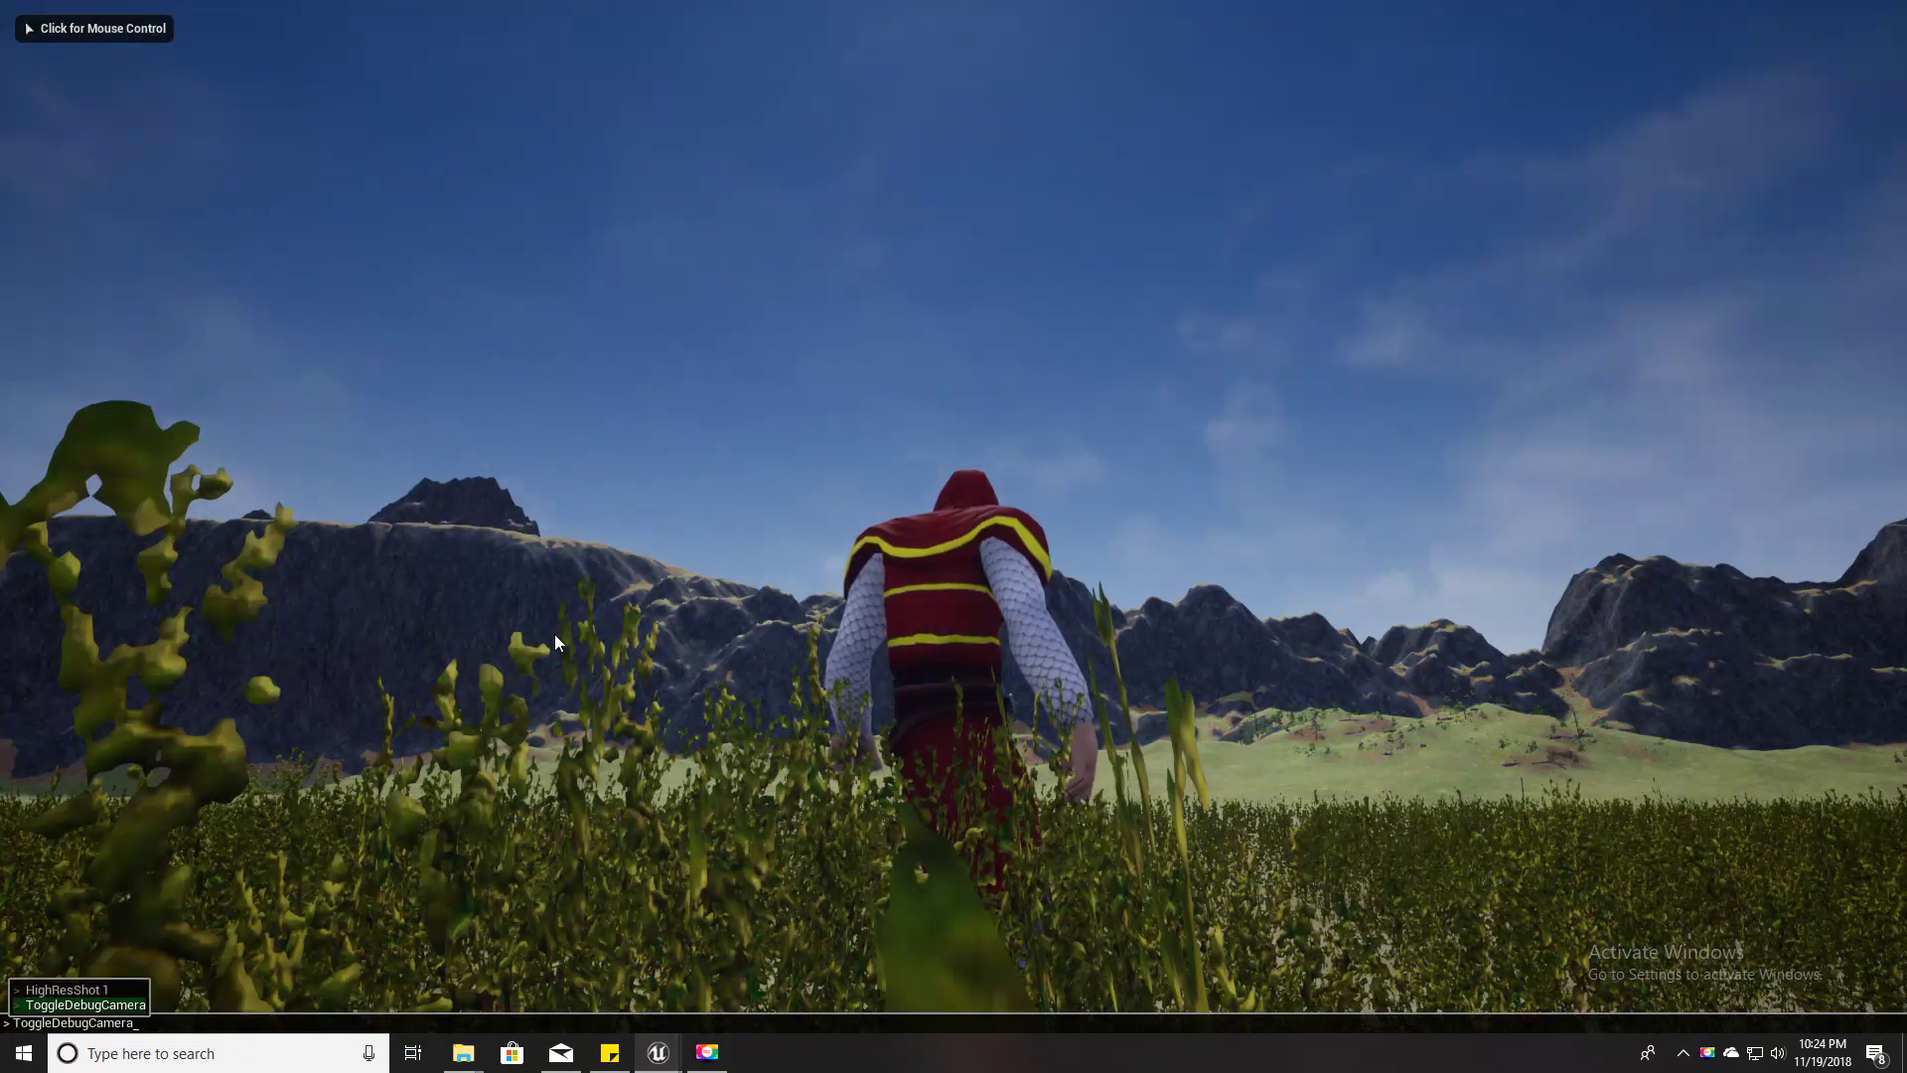
{"action": "key", "text": "Return"}
{"action": "key", "text": "BackSpace"}
{"action": "left_click", "coordinate": [953, 536]}
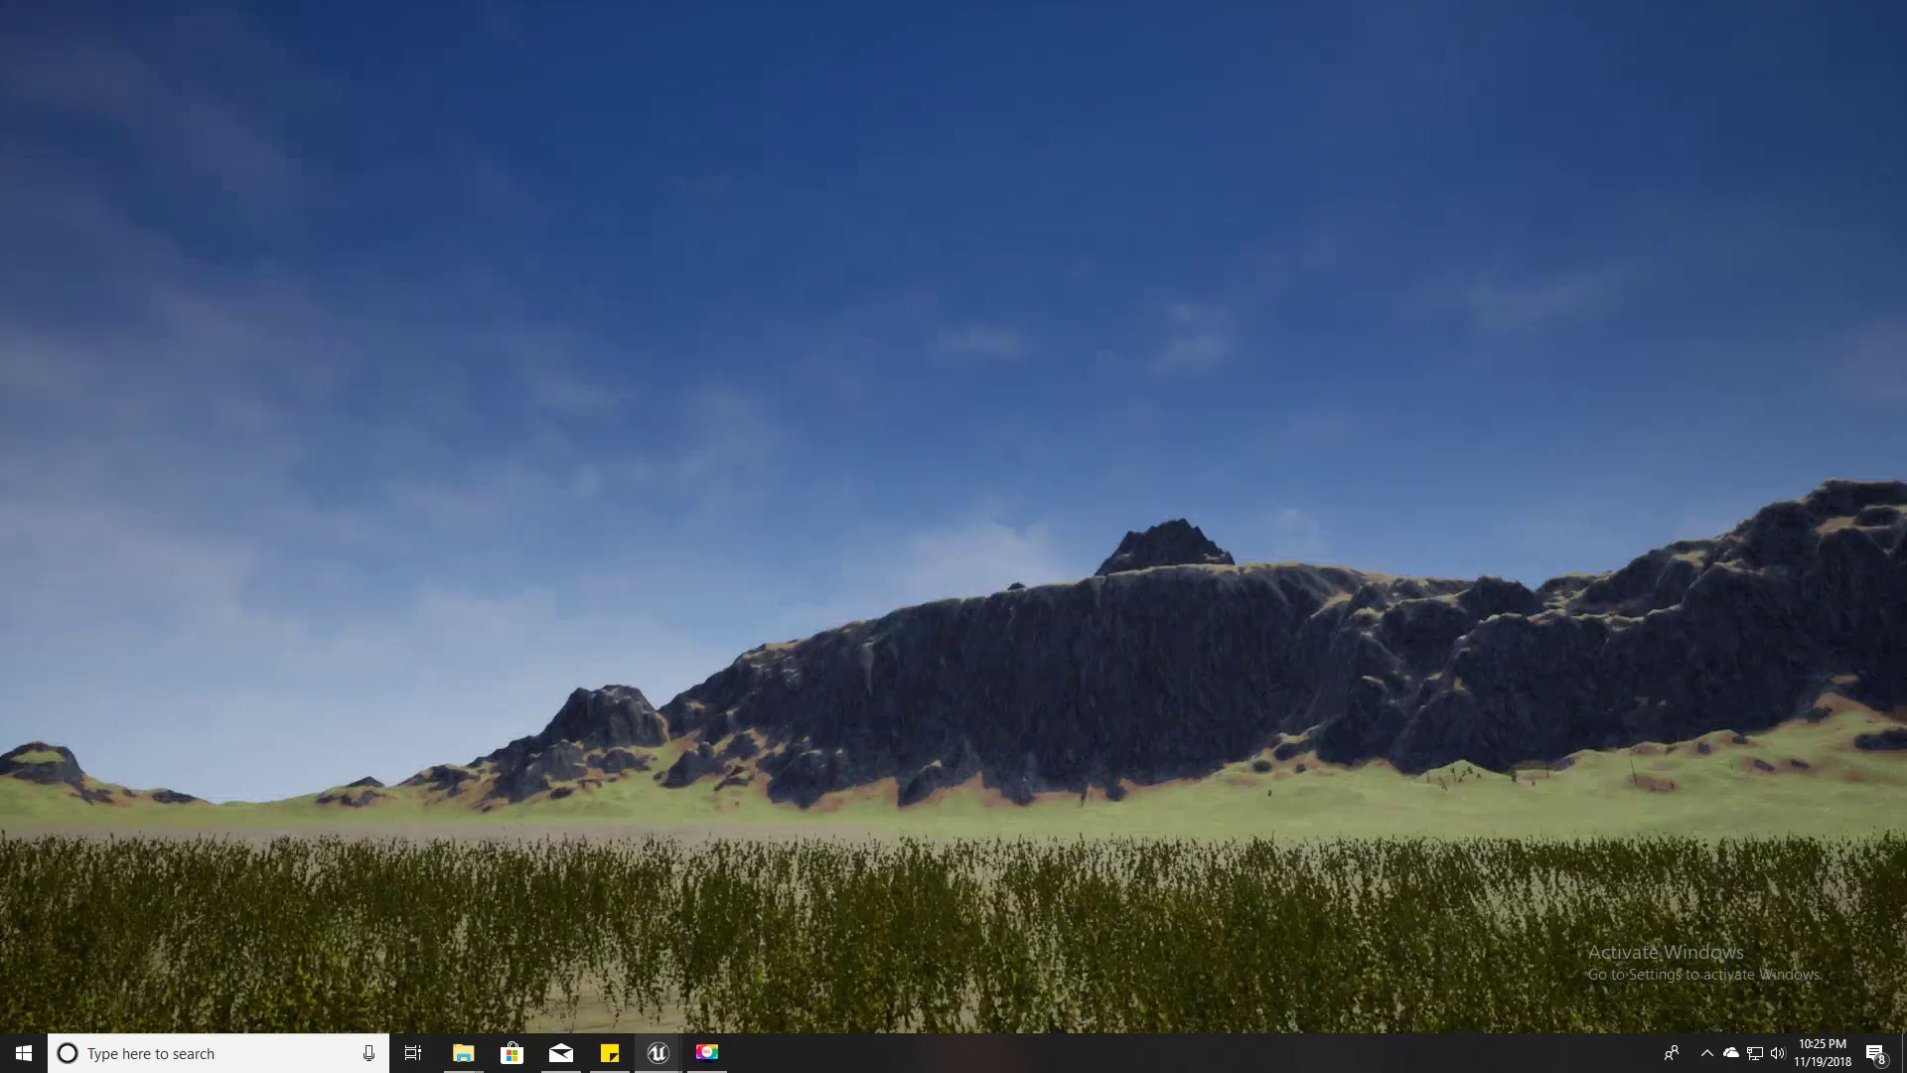
{"action": "key", "text": "Escape"}
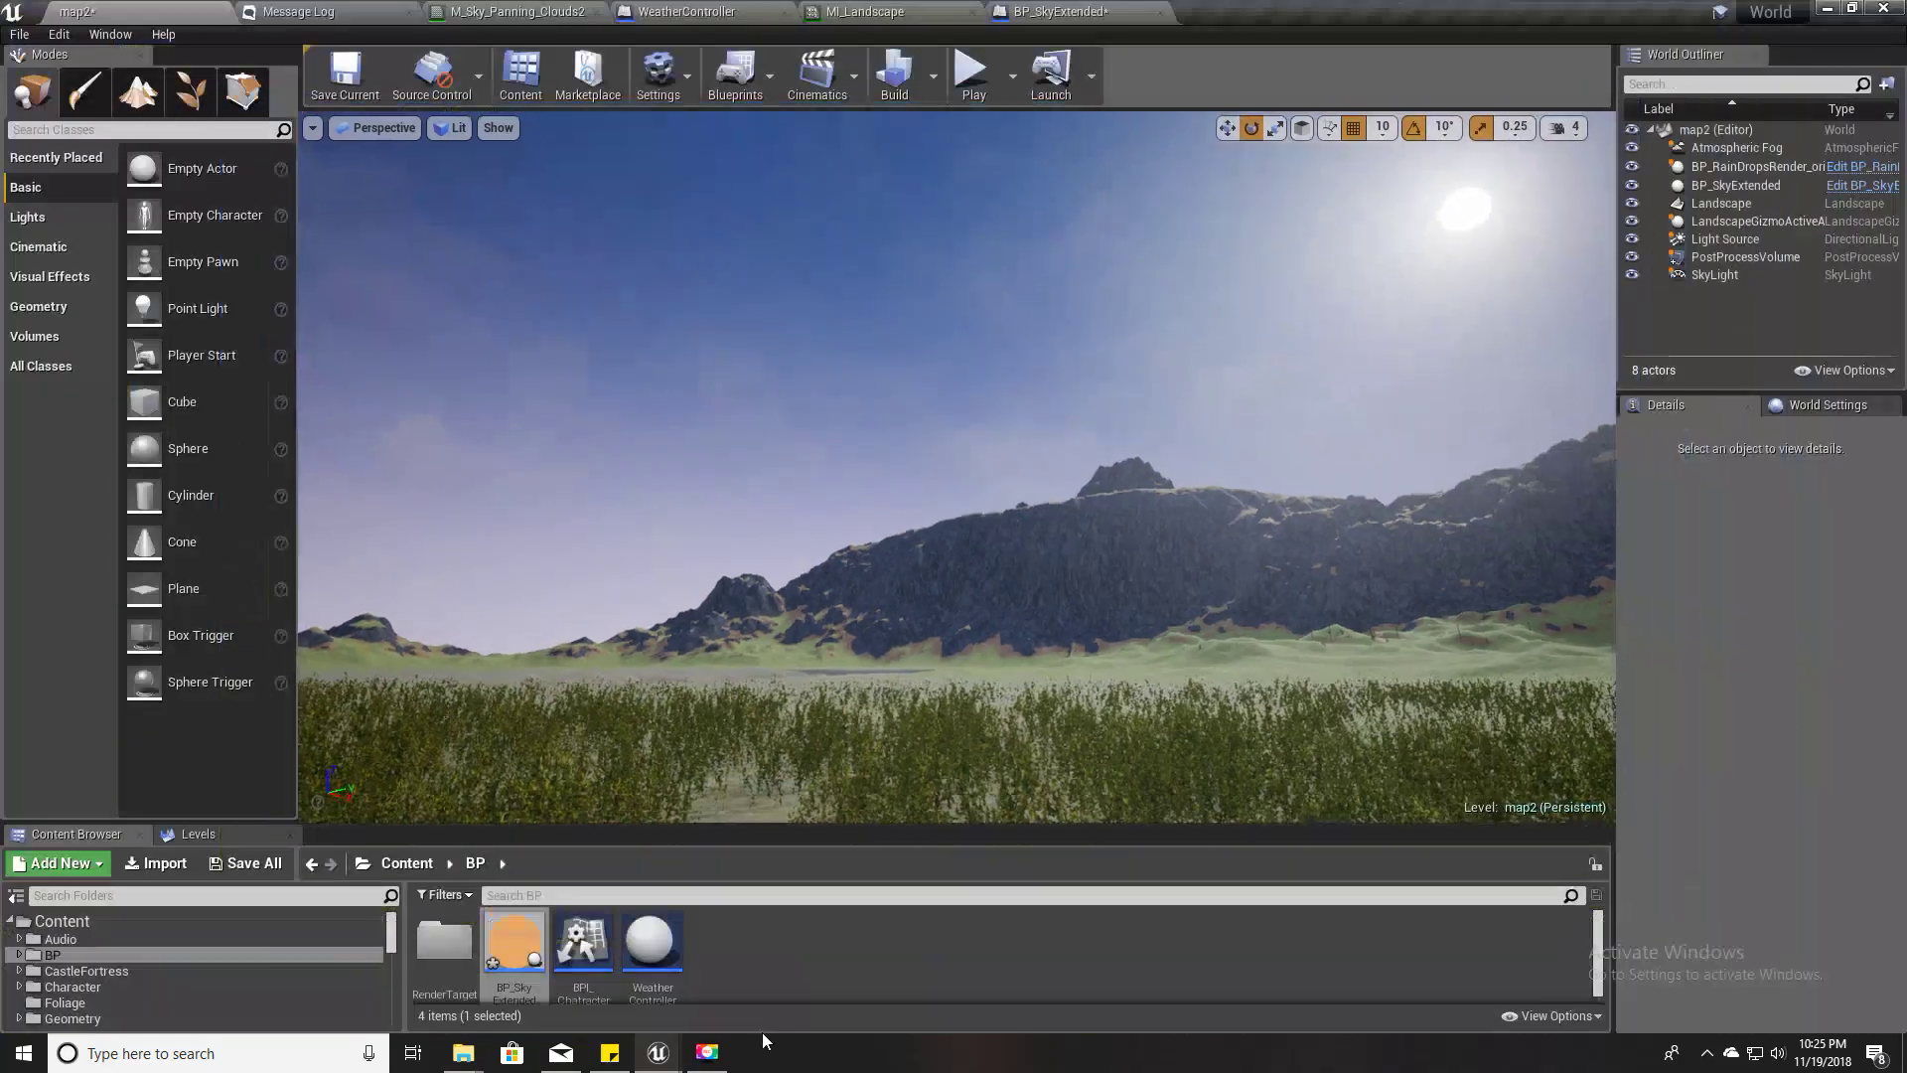
- Set the Time of the BP_SkyExtended actor to 12 and view the sun's position in the sky
{"action": "right_click_drag", "start_coordinate": [796, 302], "coordinate": [978, 326]}
{"action": "left_click", "coordinate": [1736, 185]}
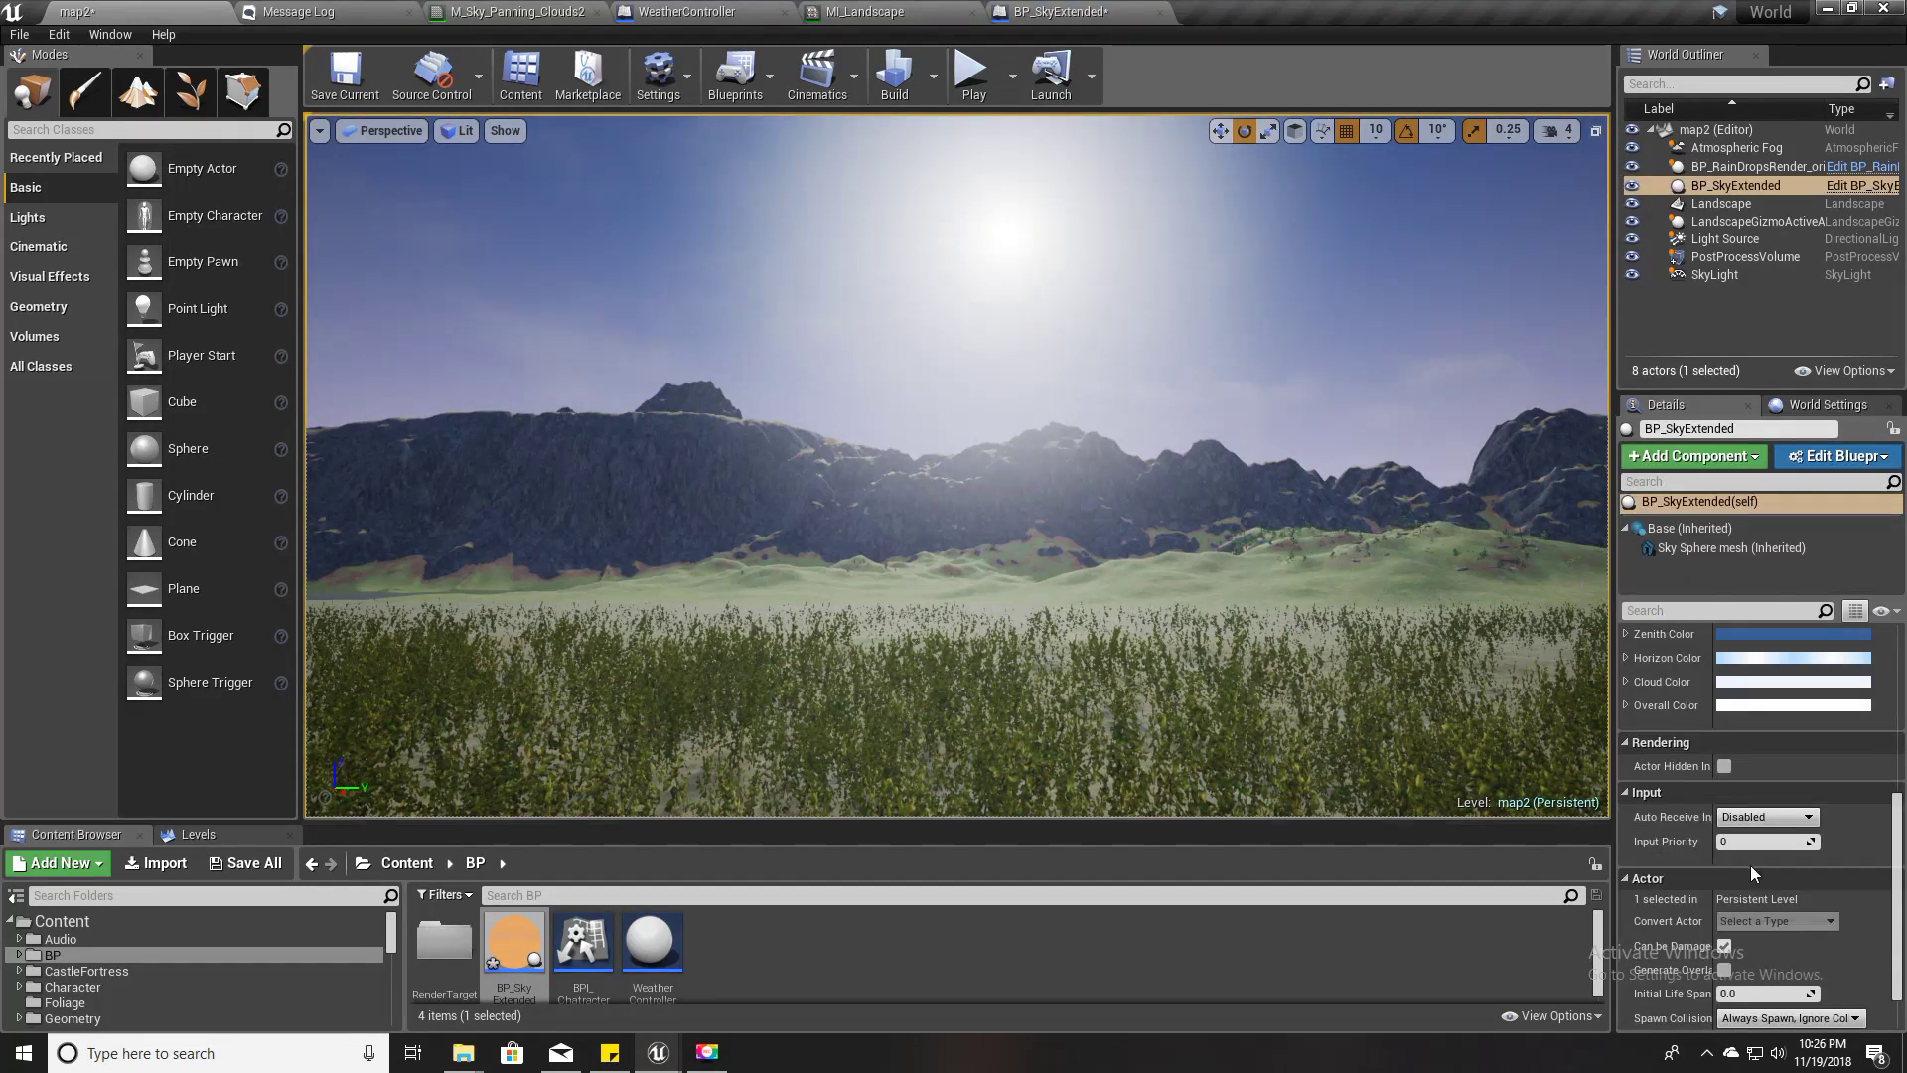
{"action": "scroll", "coordinate": [1736, 856], "scroll_direction": "down", "scroll_amount": 2}
{"action": "scroll", "coordinate": [1736, 856], "scroll_direction": "up", "scroll_amount": 2}
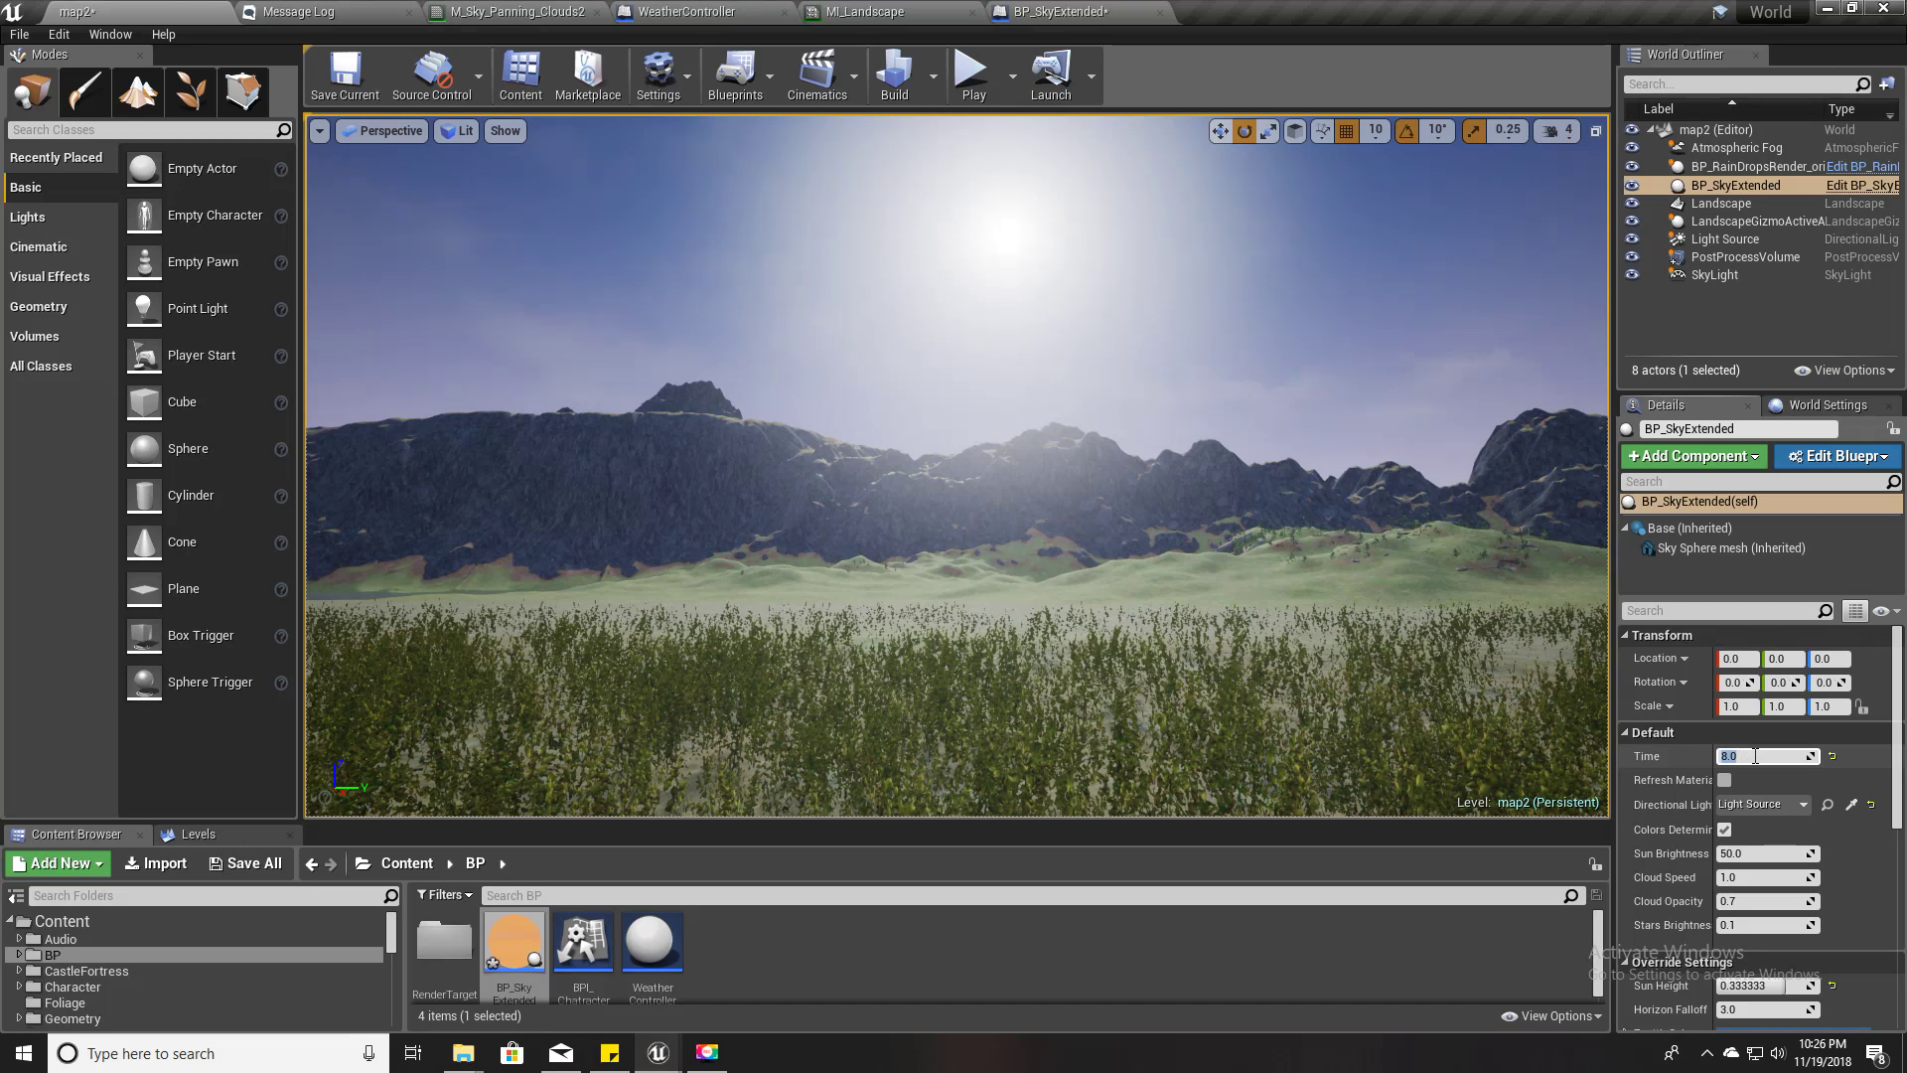
{"action": "left_click", "coordinate": [1755, 755]}
{"action": "type", "text": "12"}
{"action": "key", "text": "Return"}
{"action": "right_click_drag", "start_coordinate": [1114, 286], "coordinate": [994, 434]}
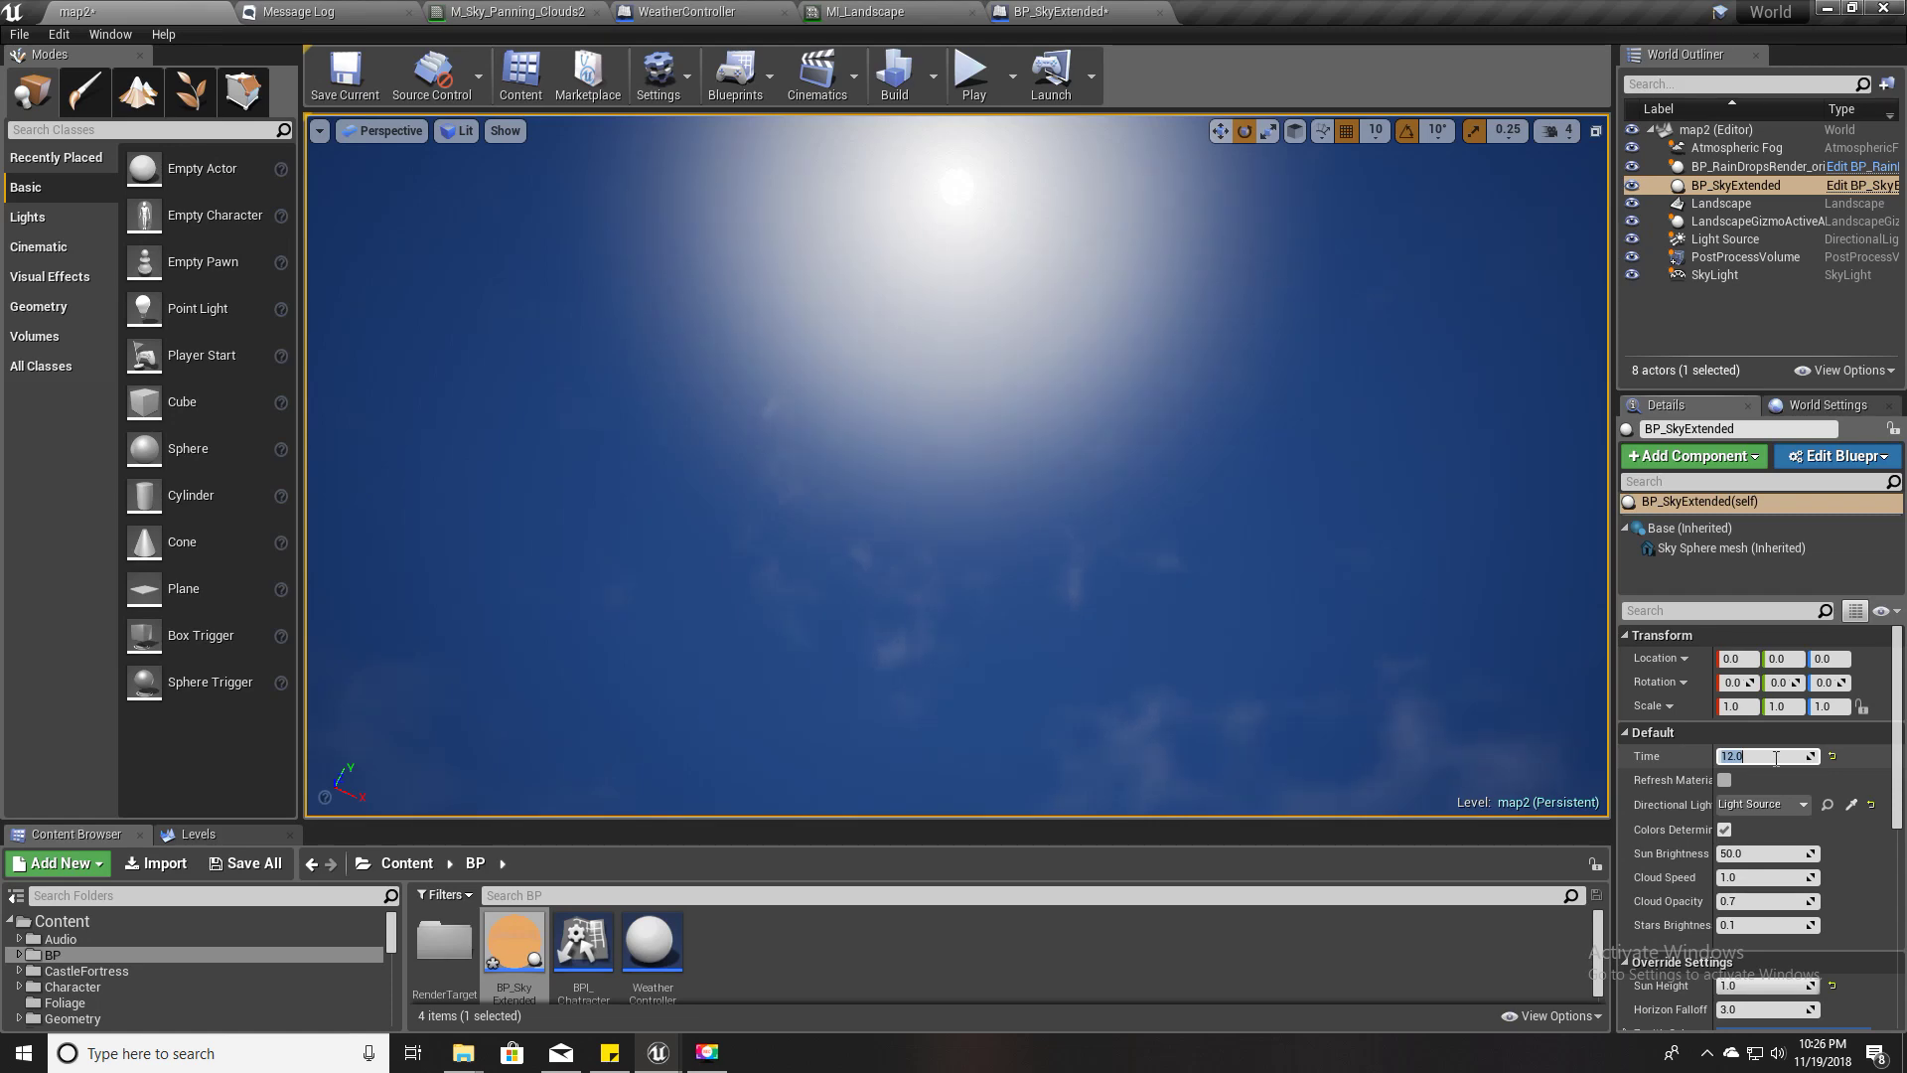
- Set the BP_SkyExtended actor's Time to 23 and look around the night sky and landscape
{"action": "key", "text": "Return"}
{"action": "right_click_drag", "start_coordinate": [1340, 345], "coordinate": [1347, 400]}
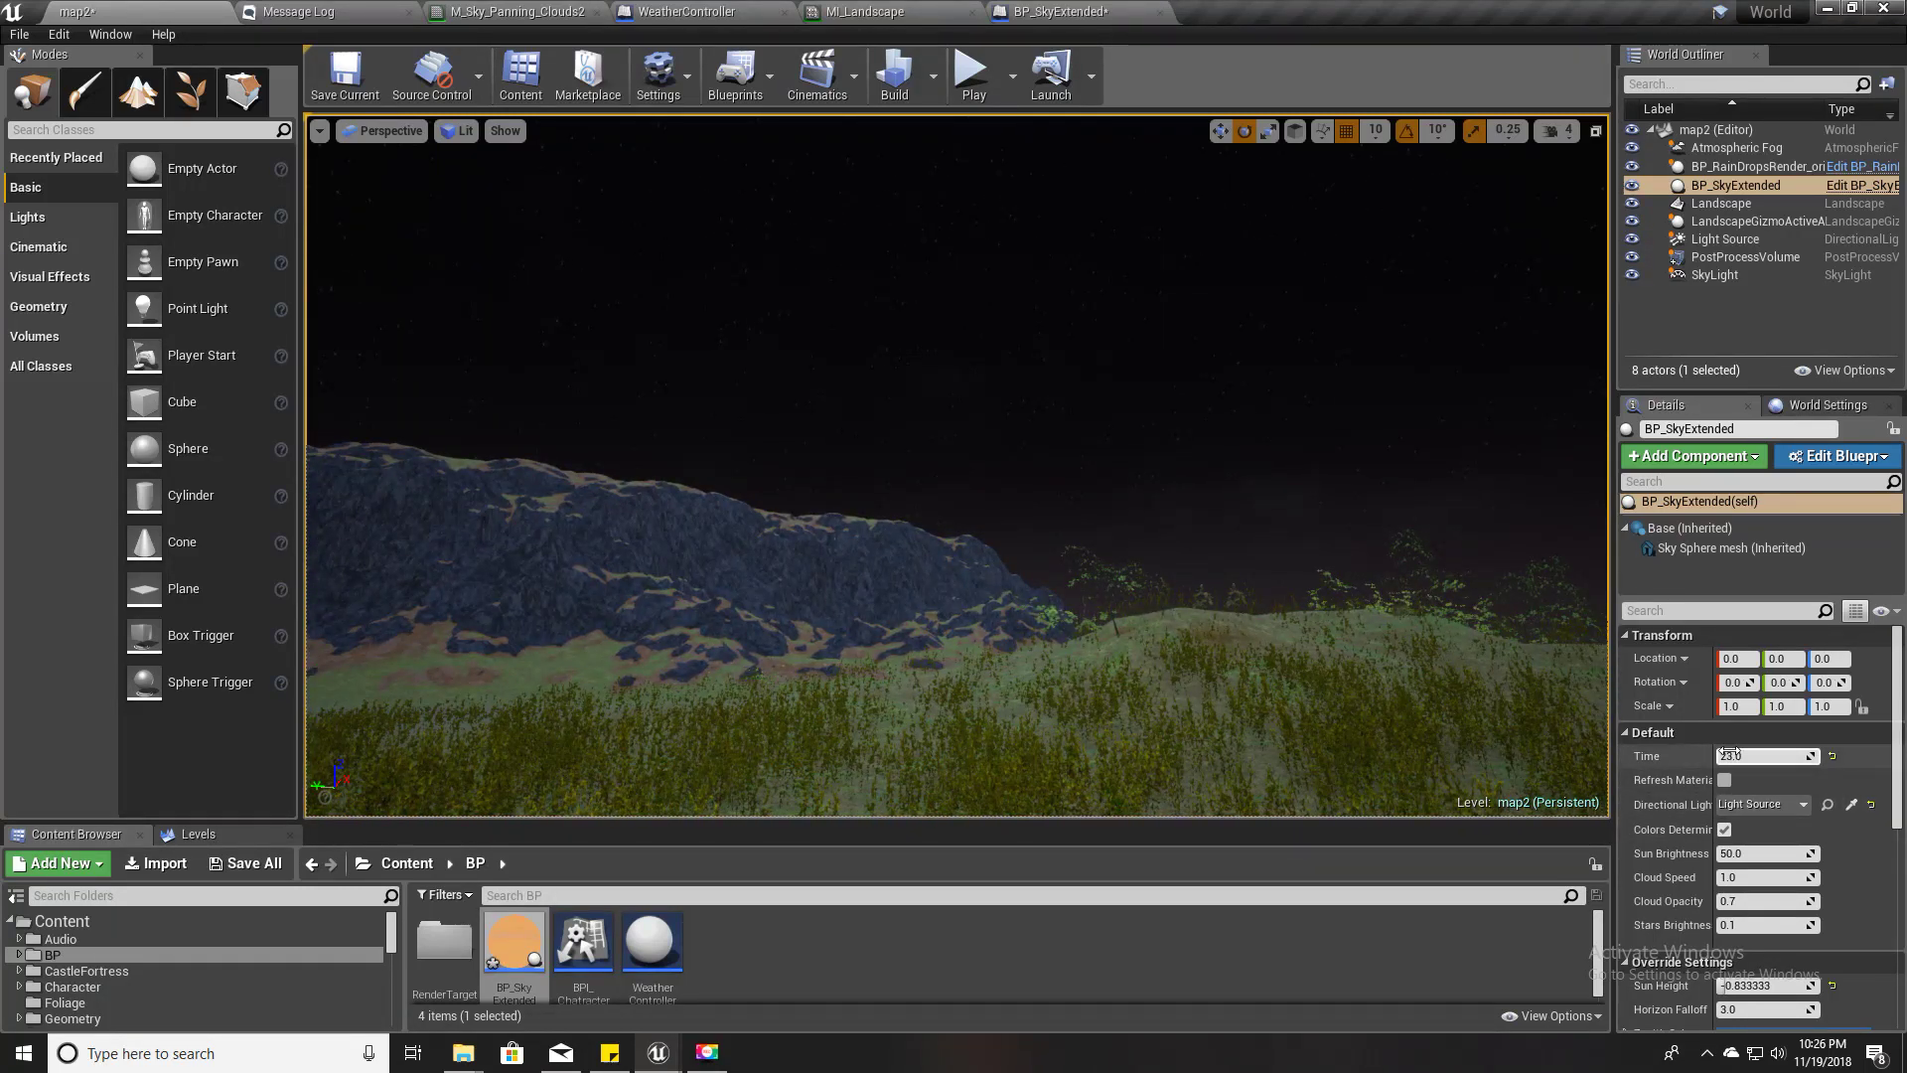
{"action": "right_click_drag", "start_coordinate": [1470, 596], "coordinate": [1123, 596]}
{"action": "right_click_drag", "start_coordinate": [1110, 468], "coordinate": [823, 481]}
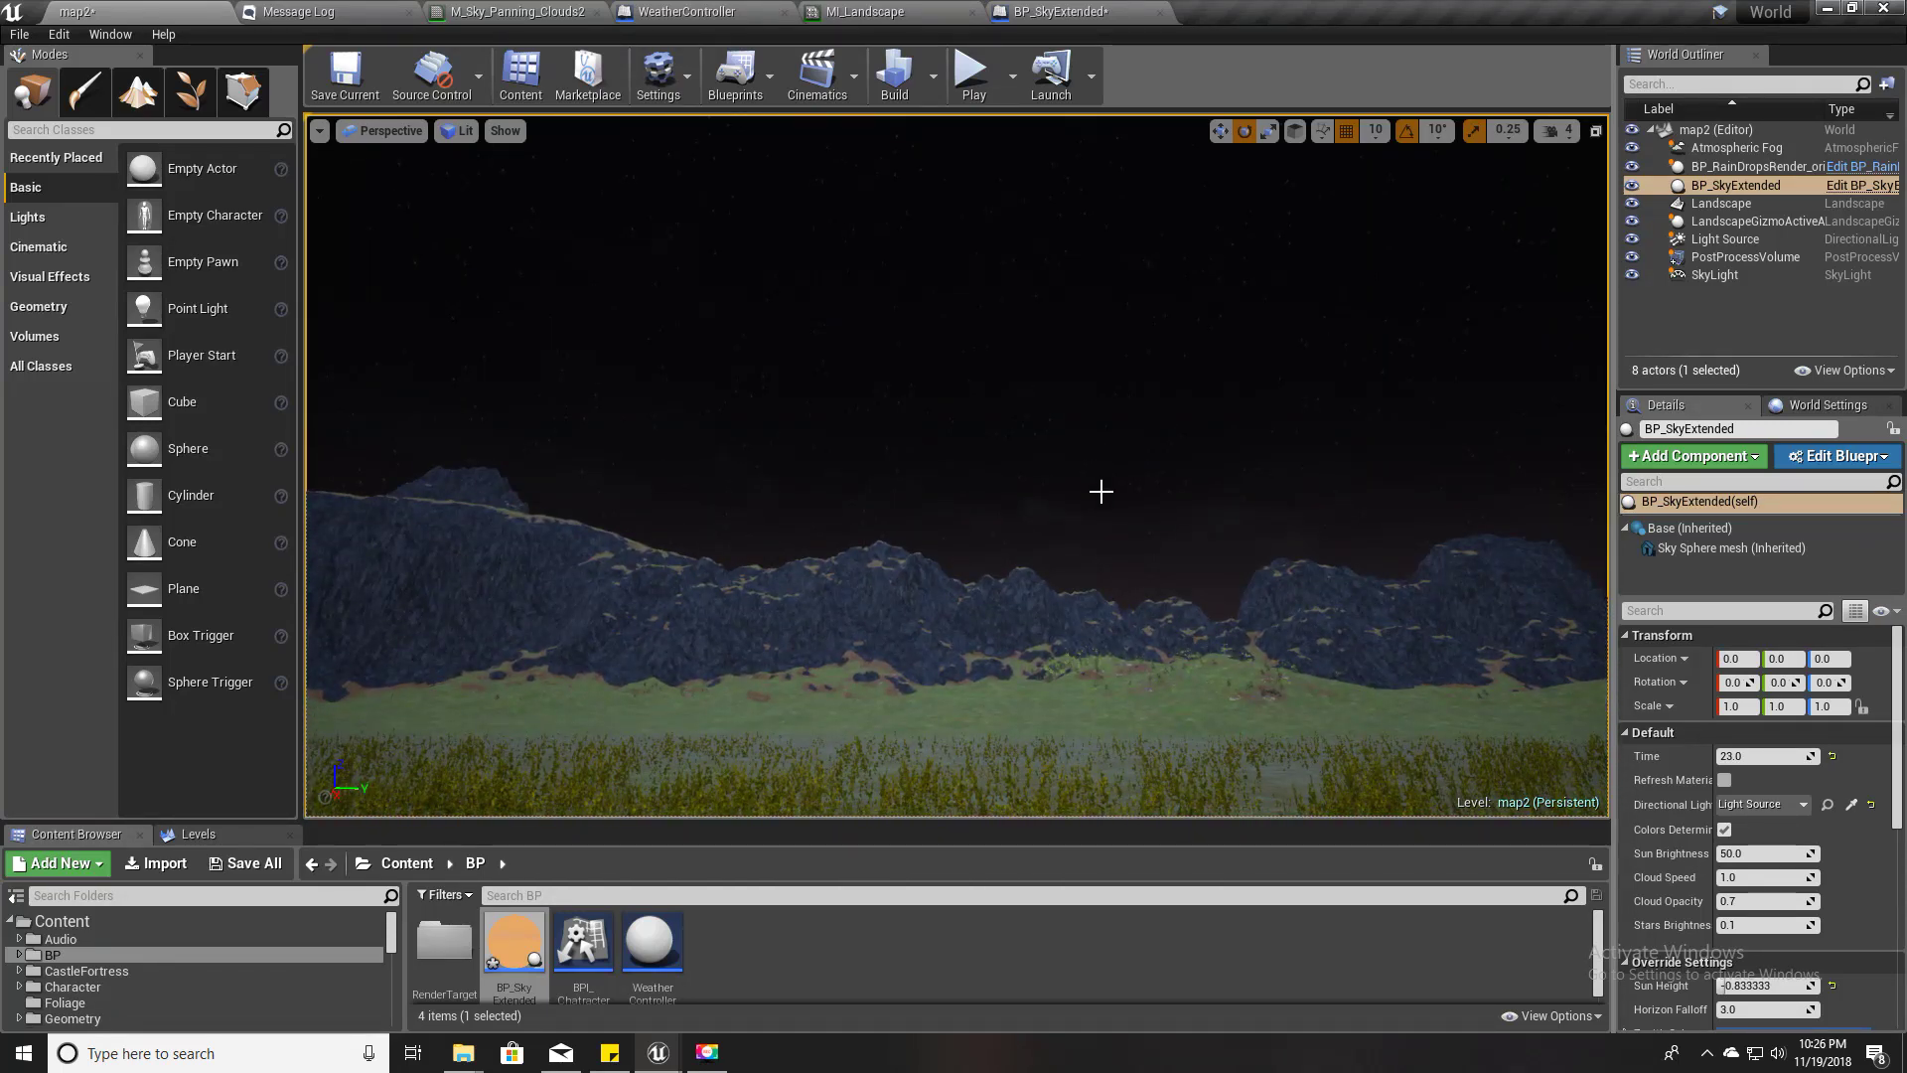
{"action": "right_click_drag", "start_coordinate": [1100, 492], "coordinate": [1597, 469]}
{"action": "right_click_drag", "start_coordinate": [1271, 491], "coordinate": [1321, 491]}
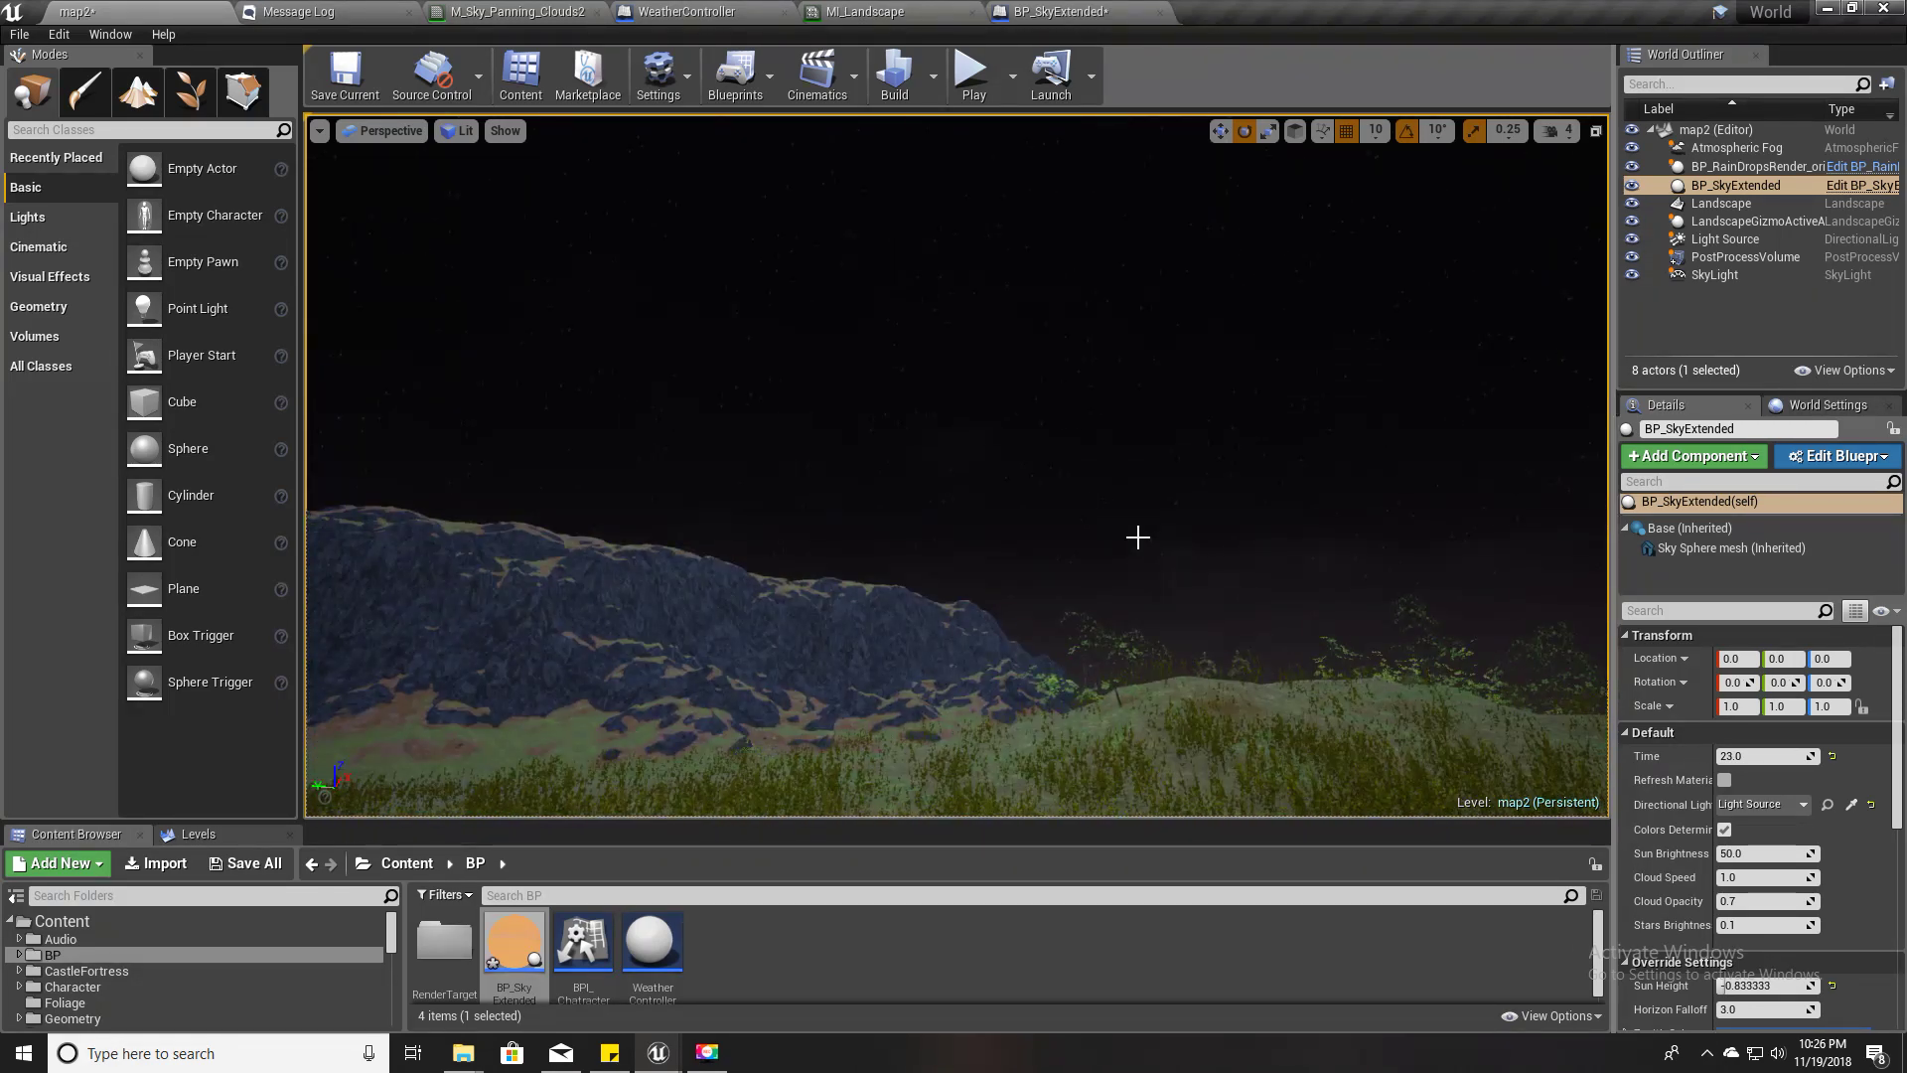
{"action": "right_click_drag", "start_coordinate": [1127, 546], "coordinate": [809, 559]}
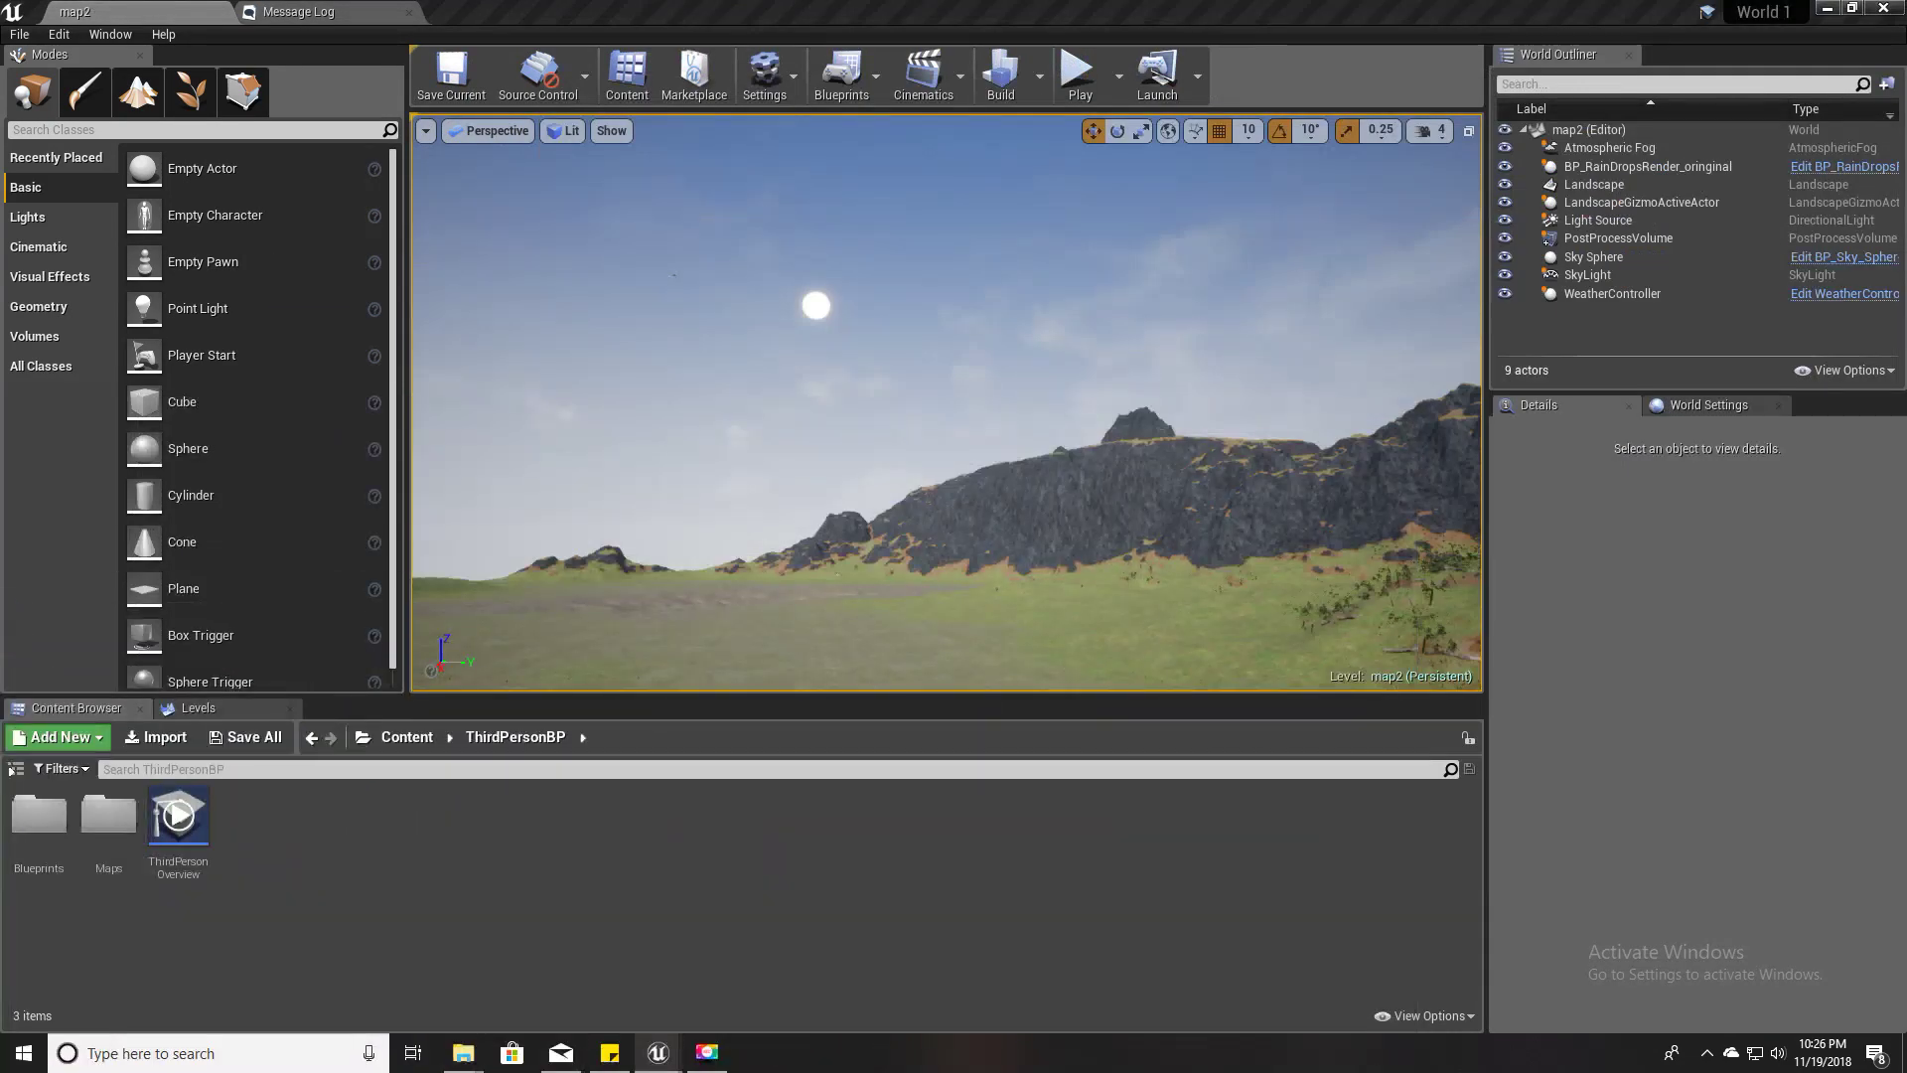
{"action": "right_click_drag", "start_coordinate": [780, 551], "coordinate": [1222, 434]}
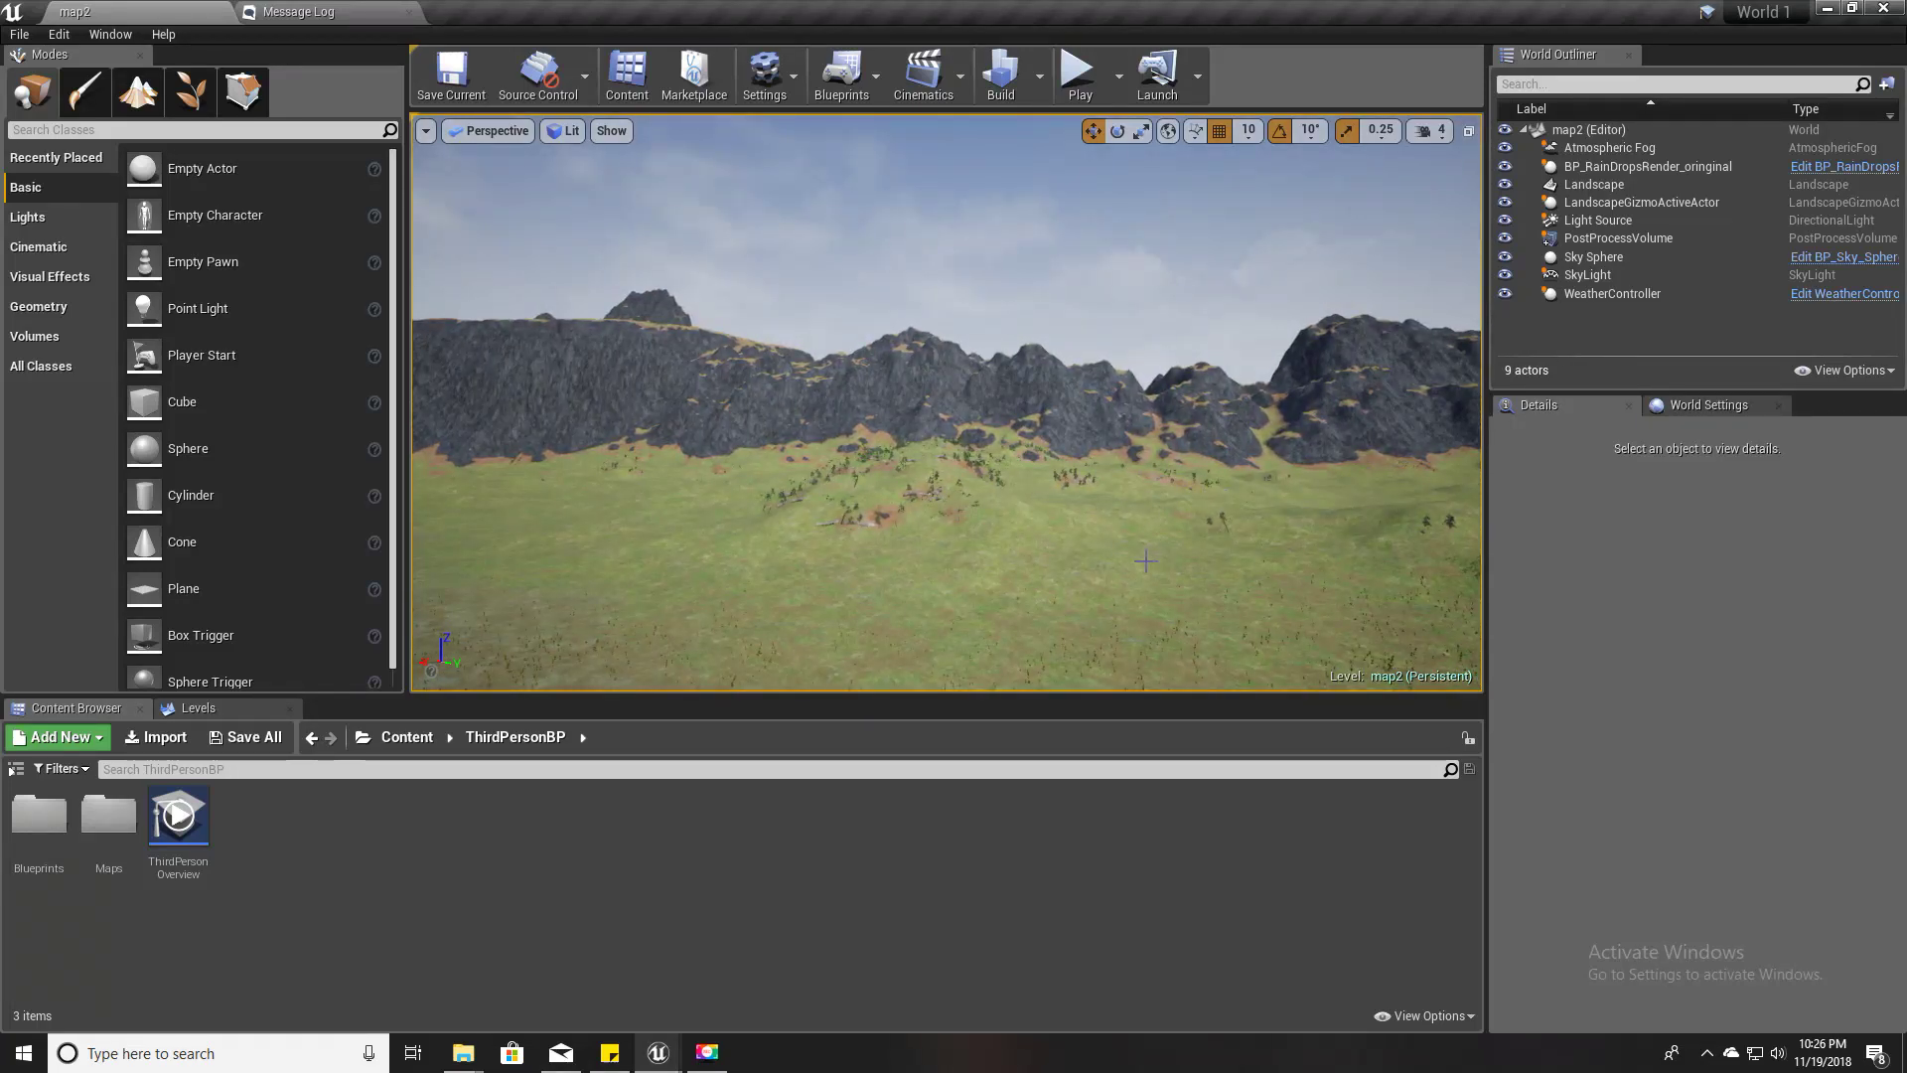
{"action": "mouse_move", "coordinate": [1145, 561]}
{"action": "right_mouse_down"}
{"action": "mouse_move", "coordinate": [1112, 526]}
{"action": "mouse_move", "coordinate": [1145, 561]}
{"action": "right_mouse_up"}
{"action": "key", "text": "F11"}
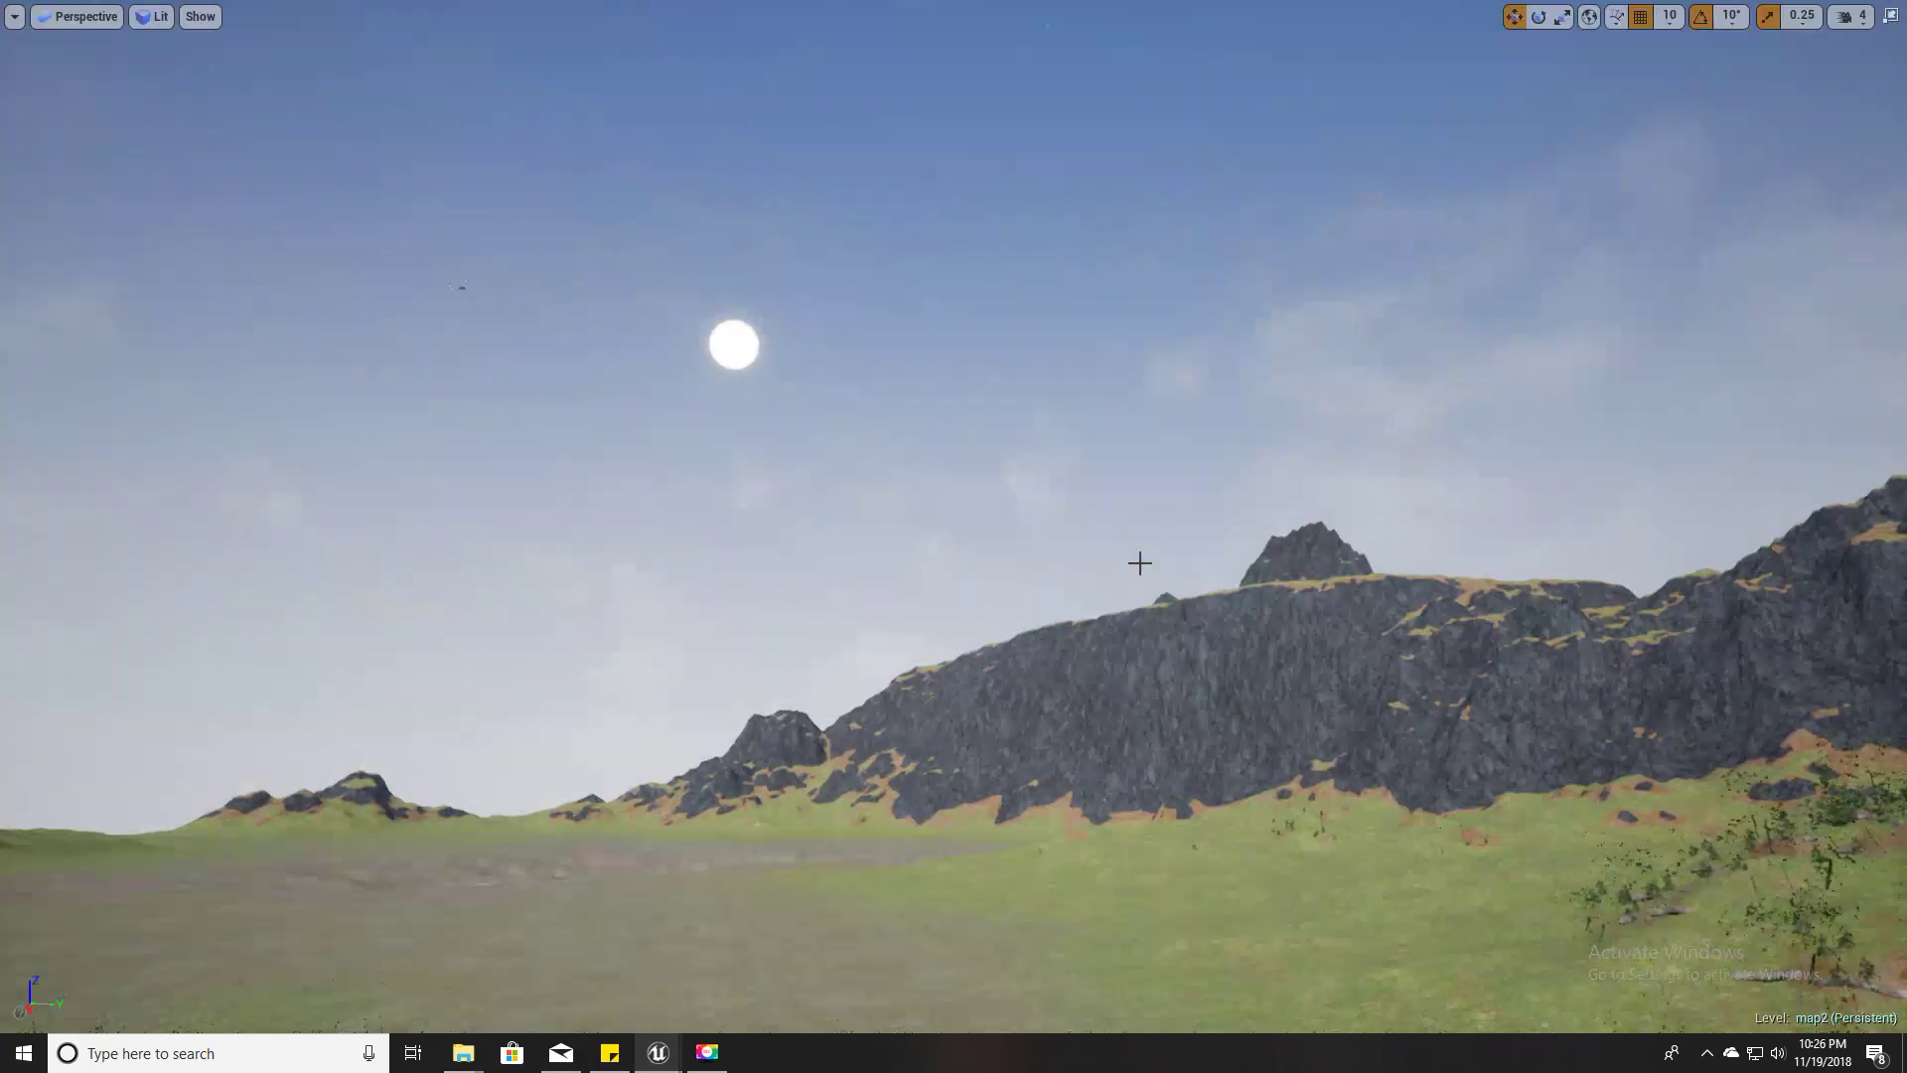
{"action": "right_click_drag", "start_coordinate": [889, 549], "coordinate": [886, 550]}
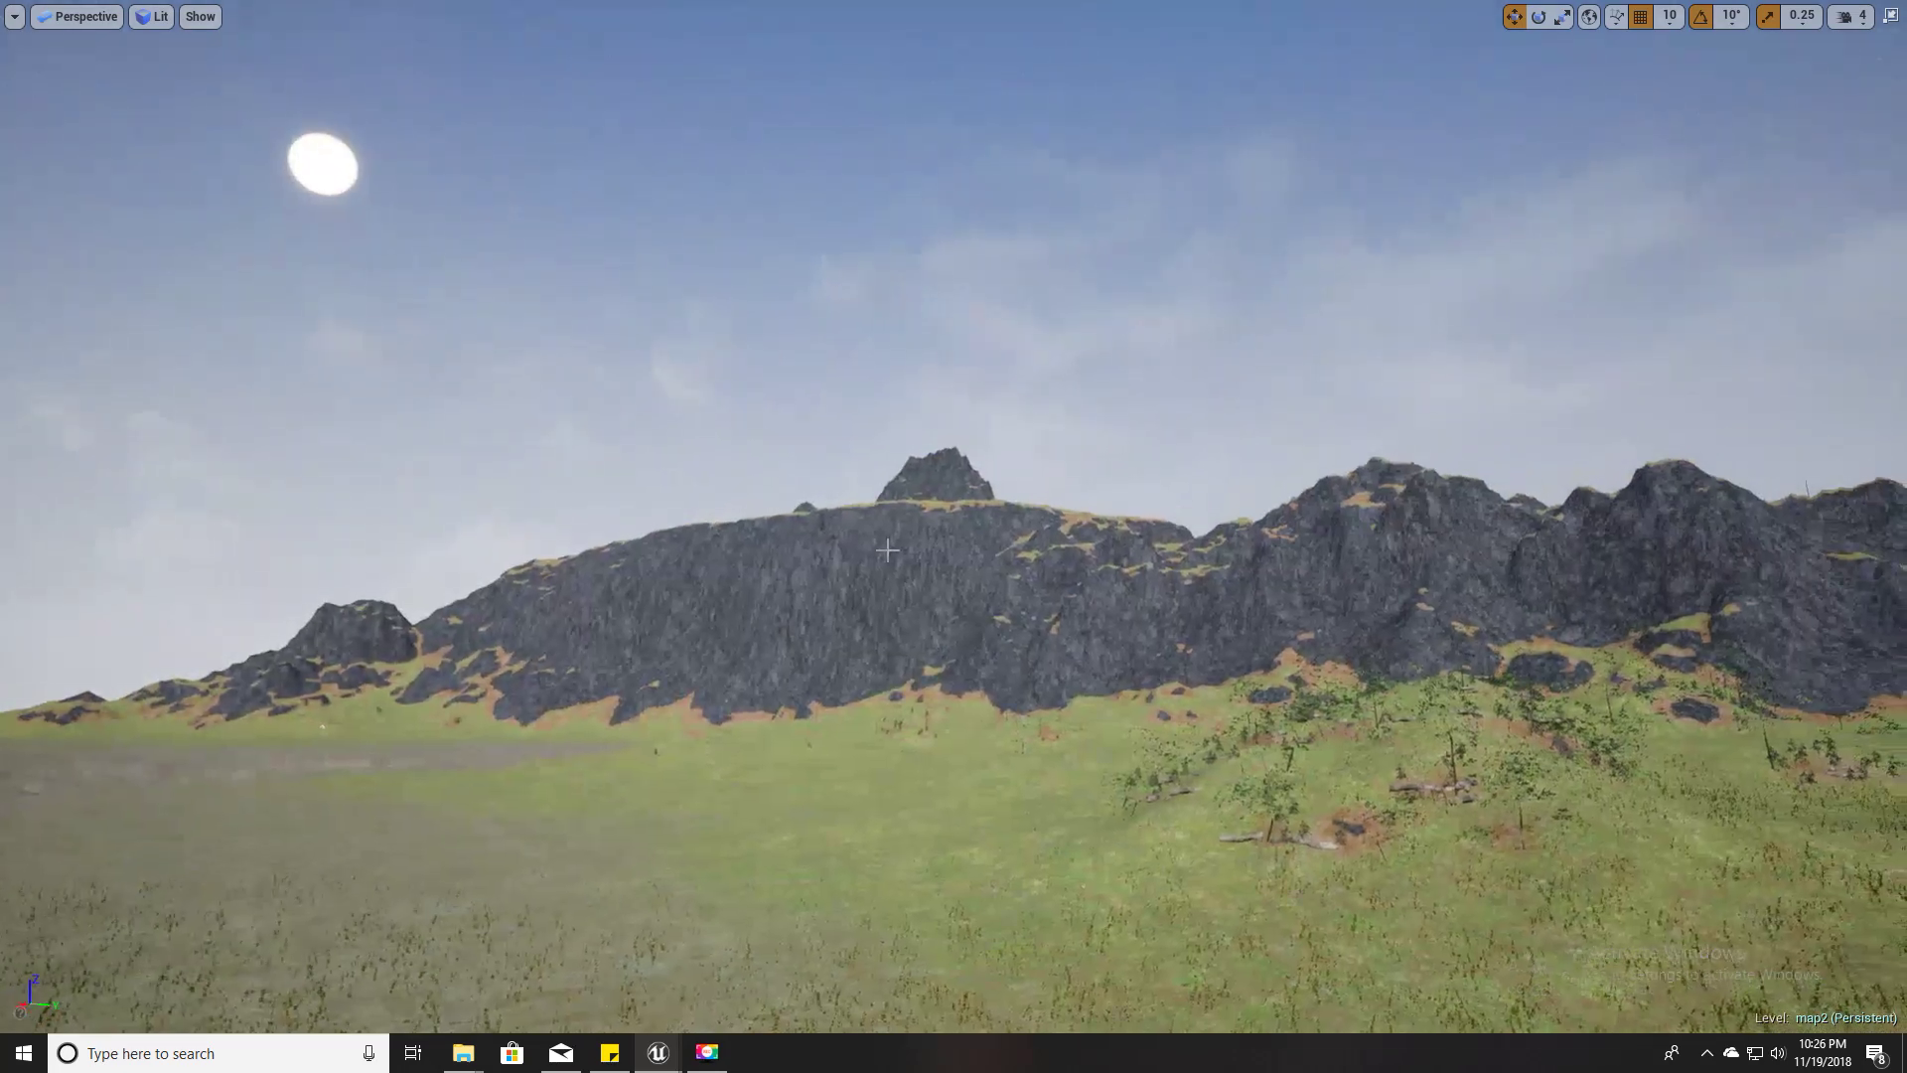
{"action": "key", "text": "F11"}
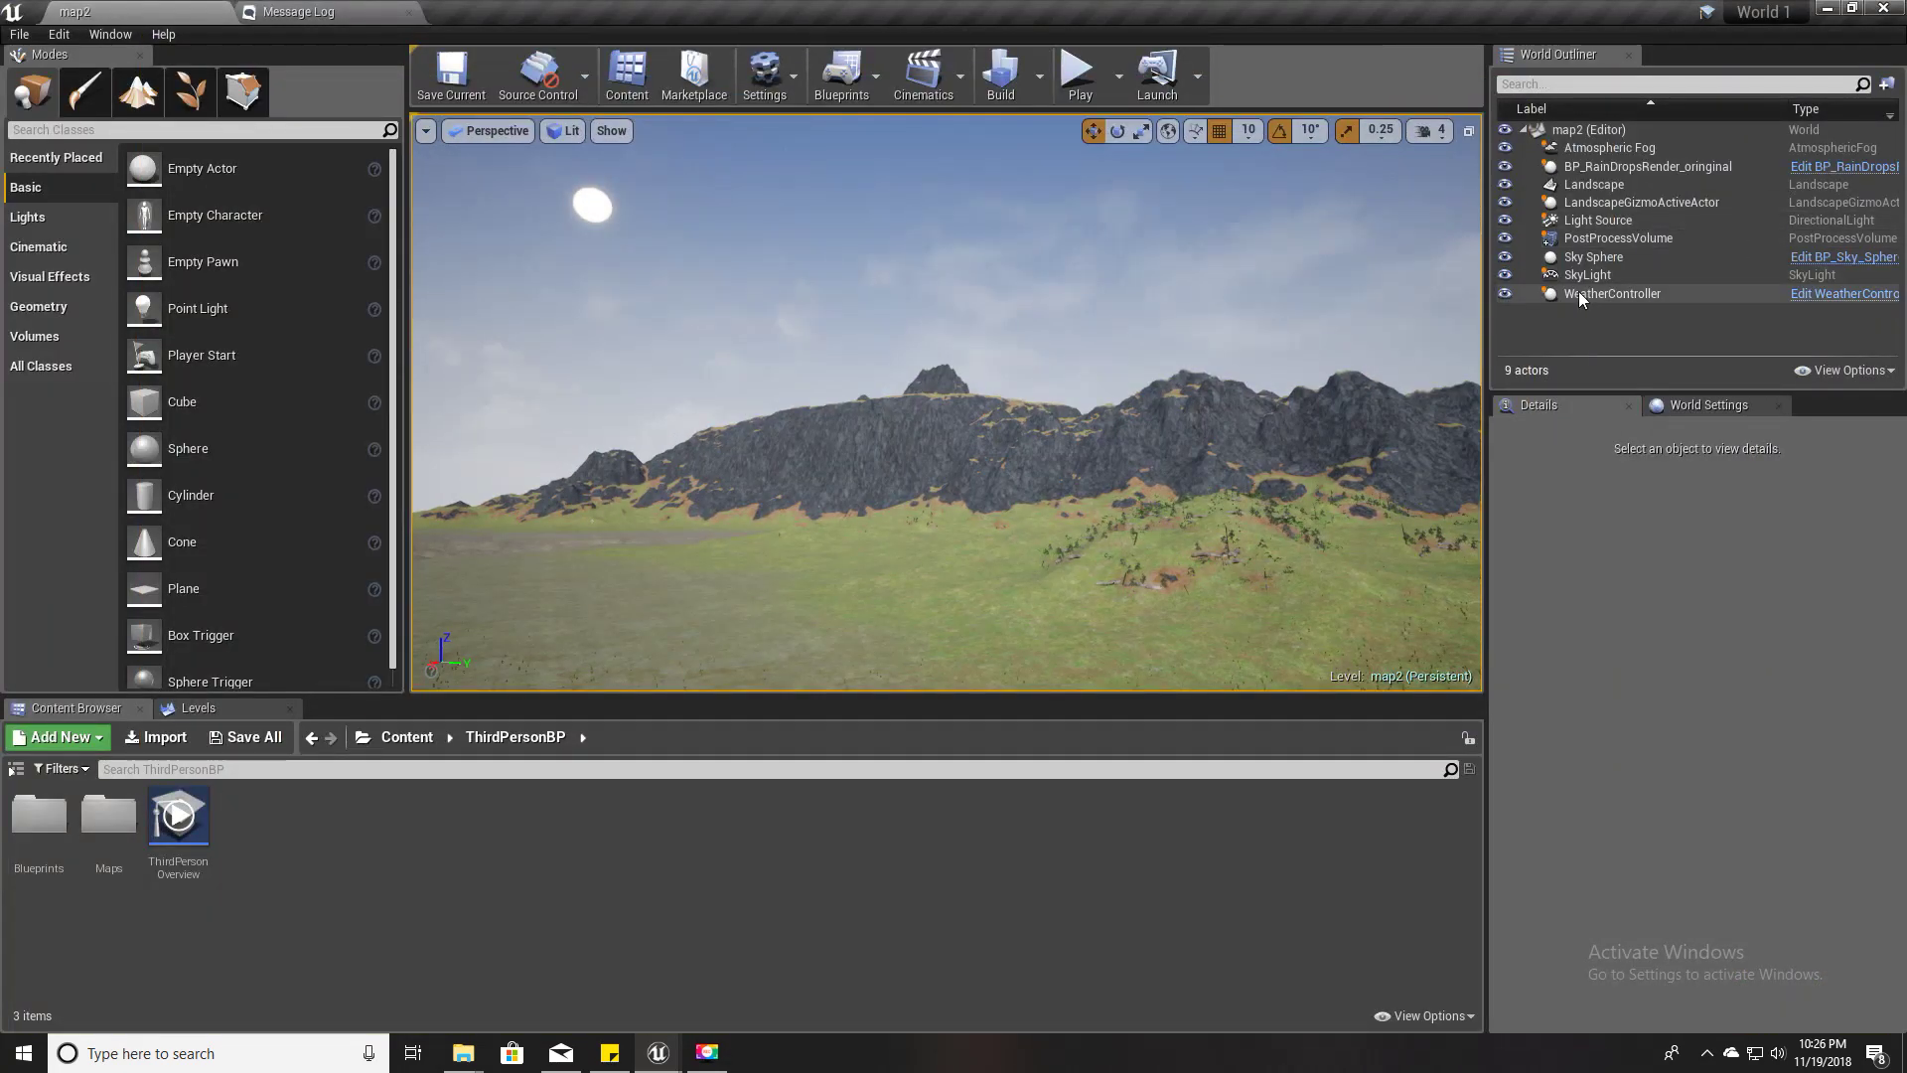
- Delete the WeatherController actor from the World 1 project's map2 level
{"action": "left_click", "coordinate": [1611, 293]}
{"action": "key", "text": "f"}
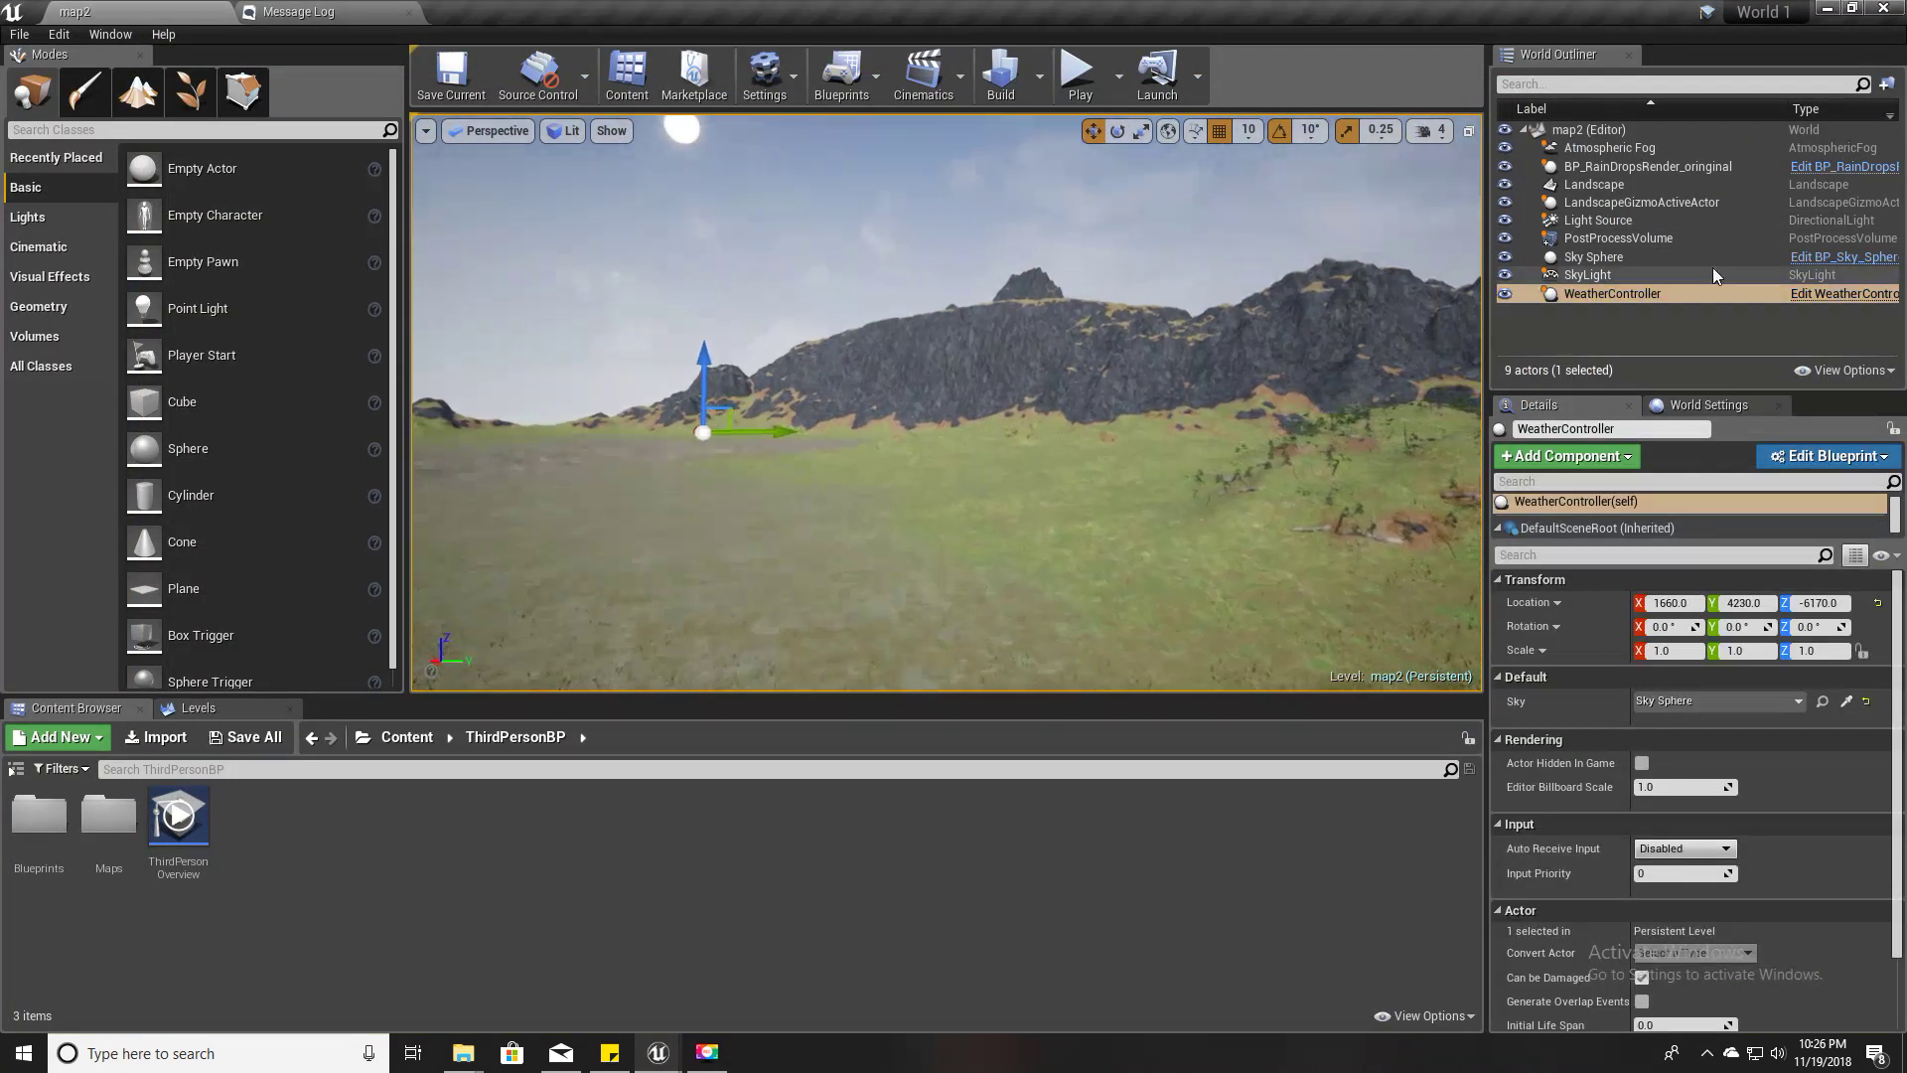
{"action": "left_click", "coordinate": [1587, 276]}
{"action": "left_click", "coordinate": [1587, 298]}
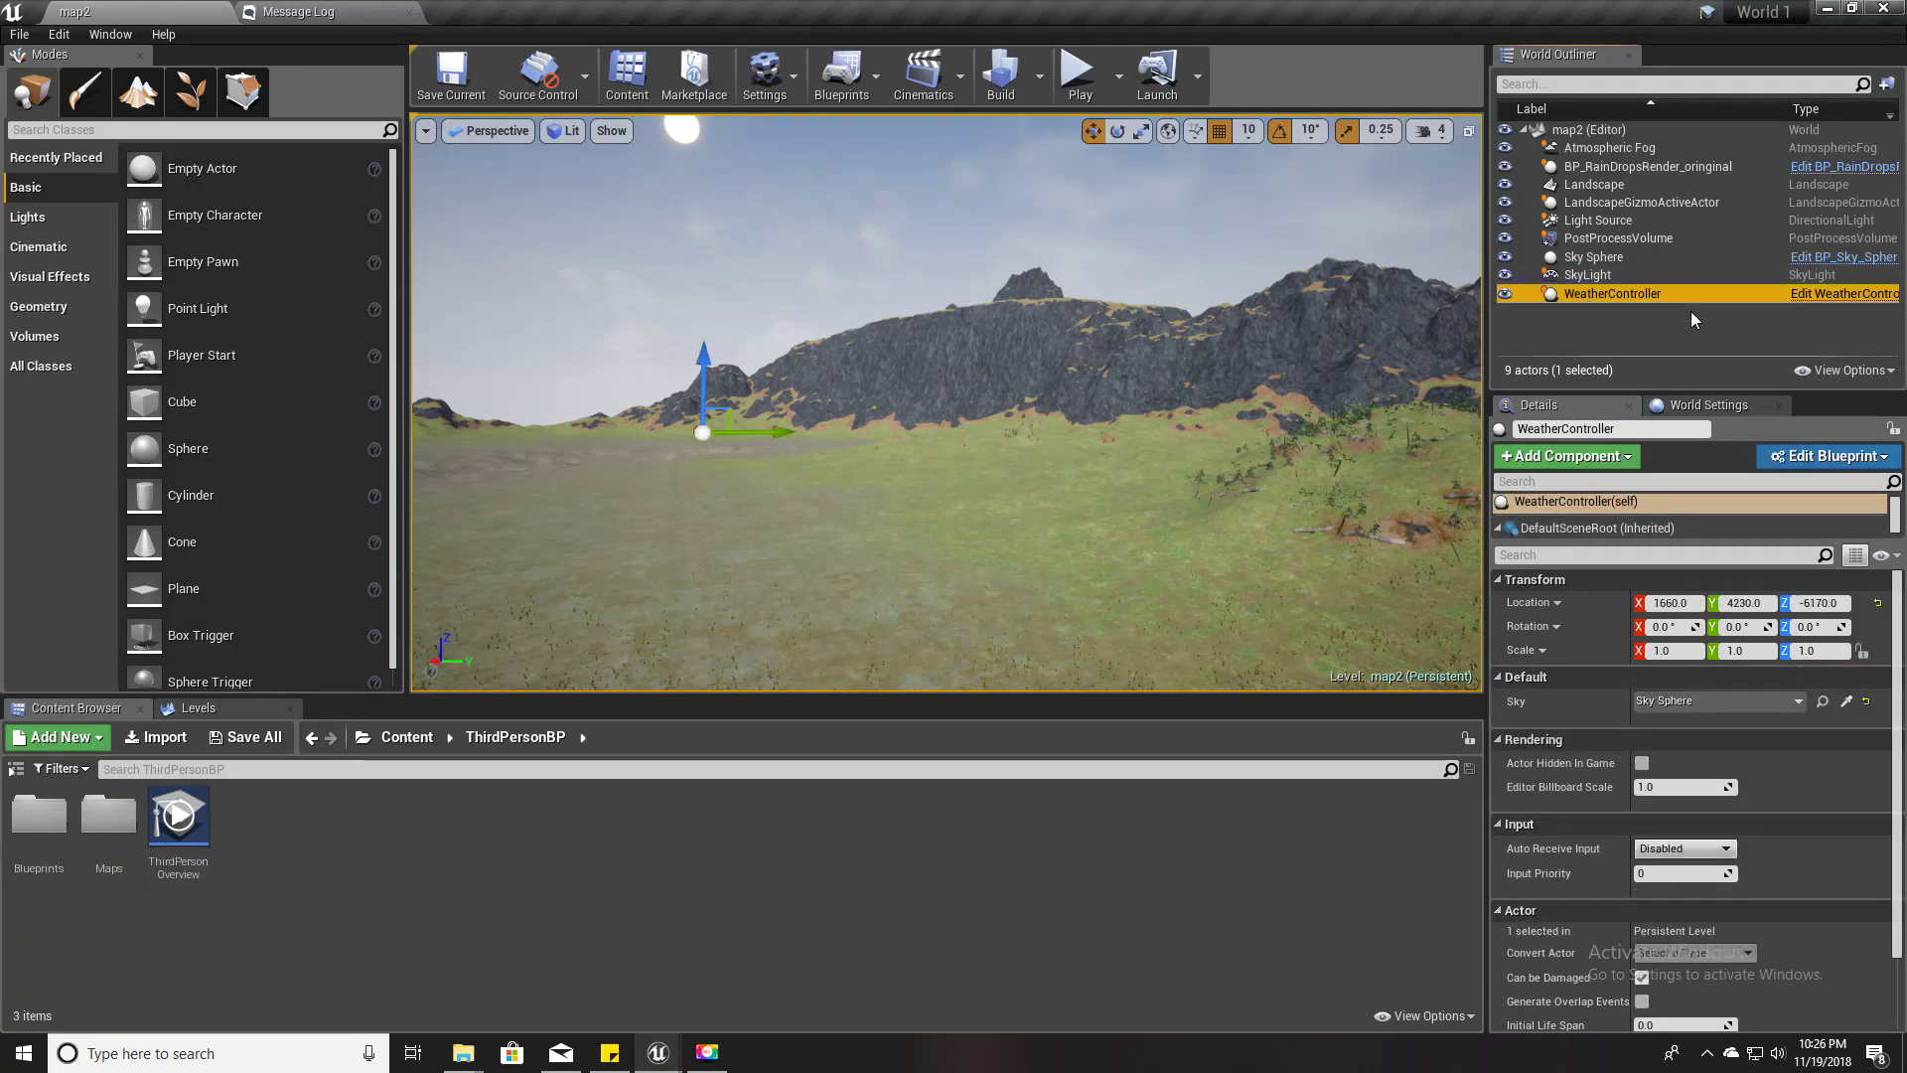
{"action": "key", "text": "Delete"}
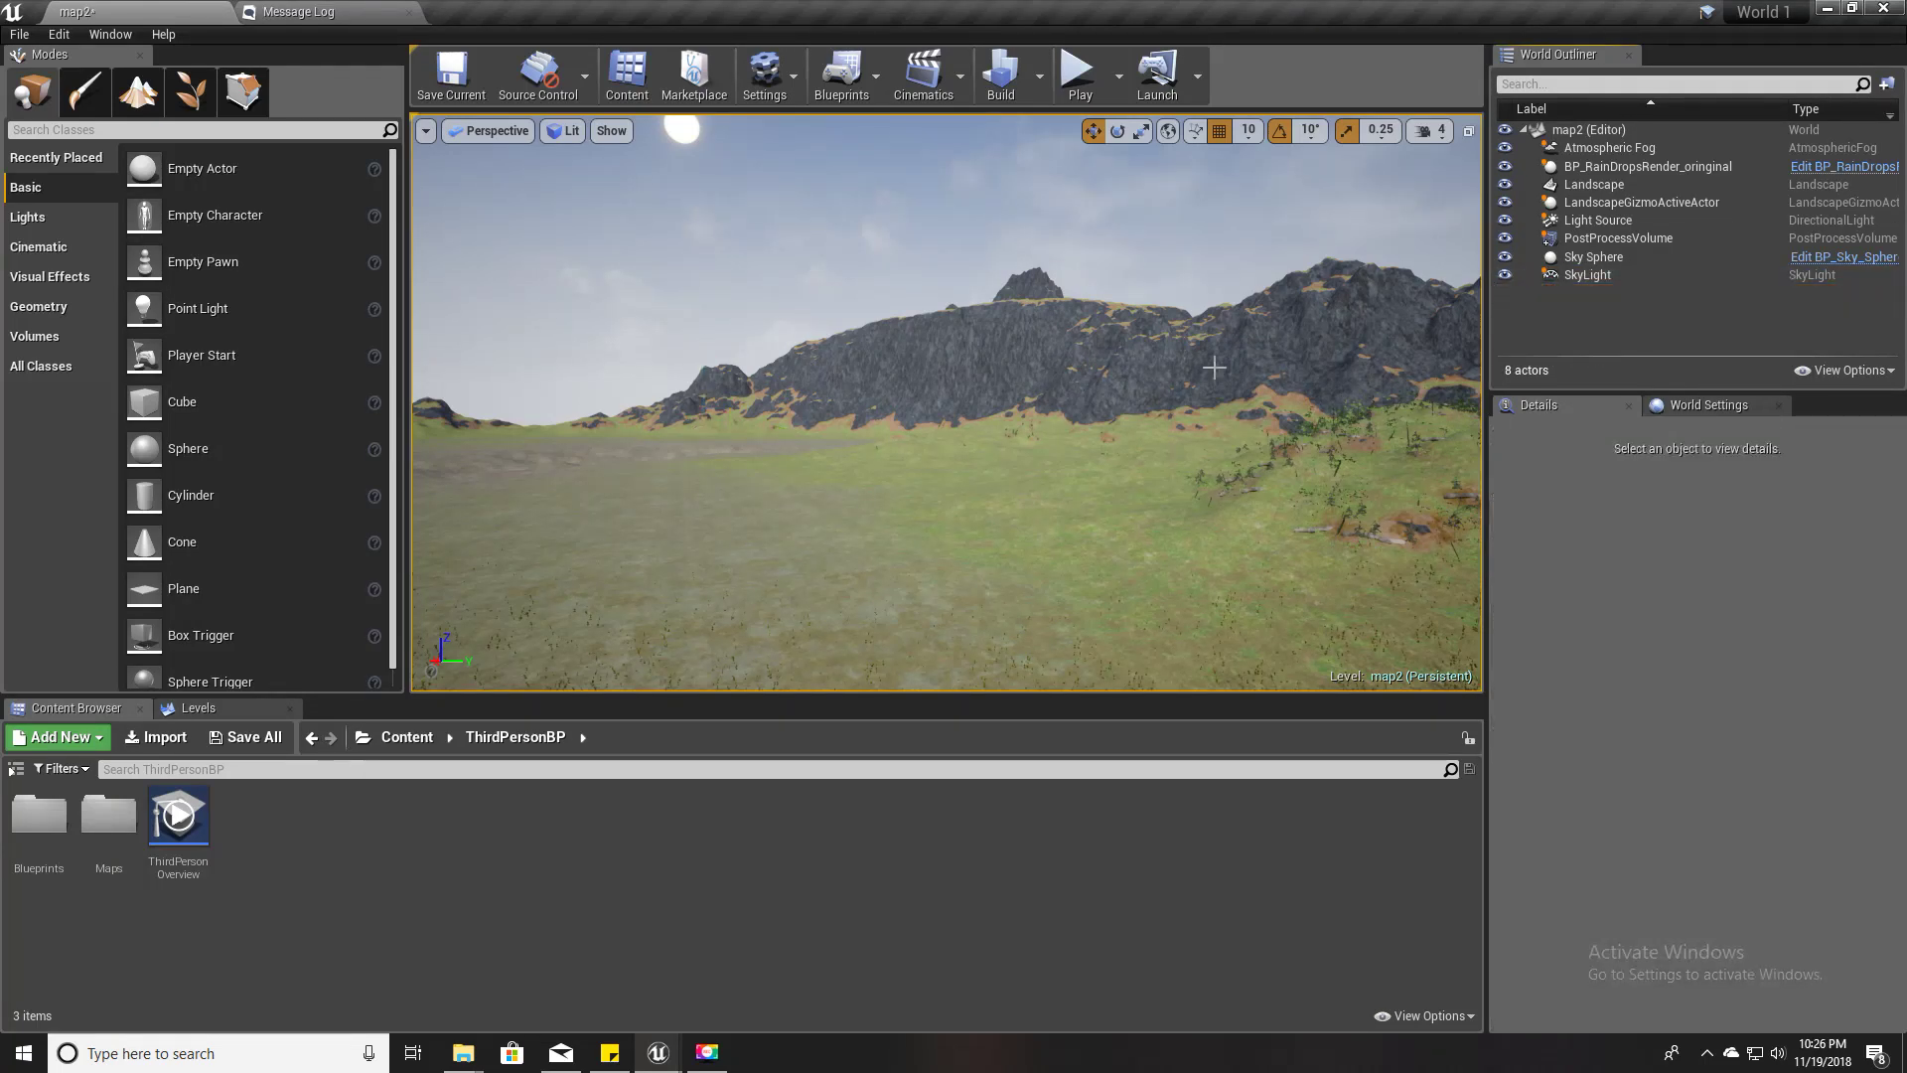
- Show the content folder tree and open the Sky Sphere actor's blueprint for editing
{"action": "right_click_drag", "start_coordinate": [722, 397], "coordinate": [713, 402]}
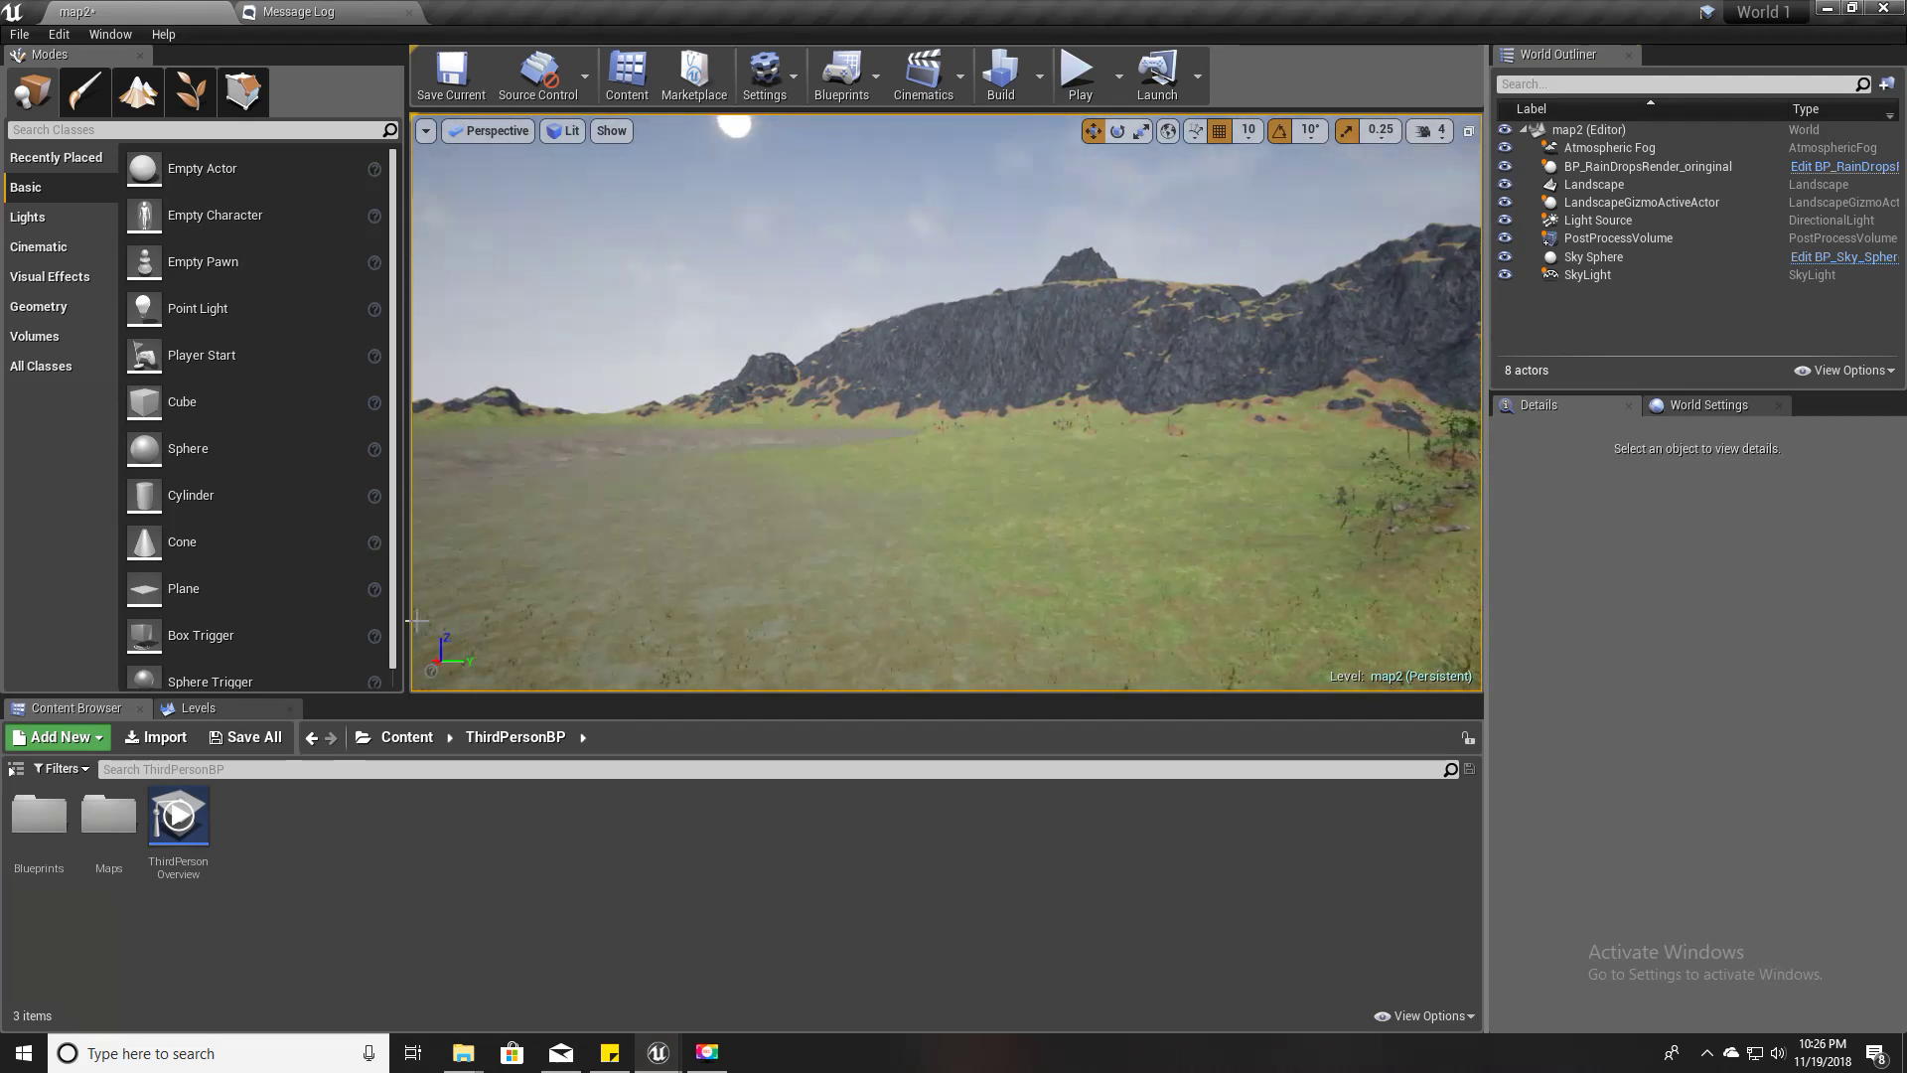
{"action": "left_click", "coordinate": [16, 769]}
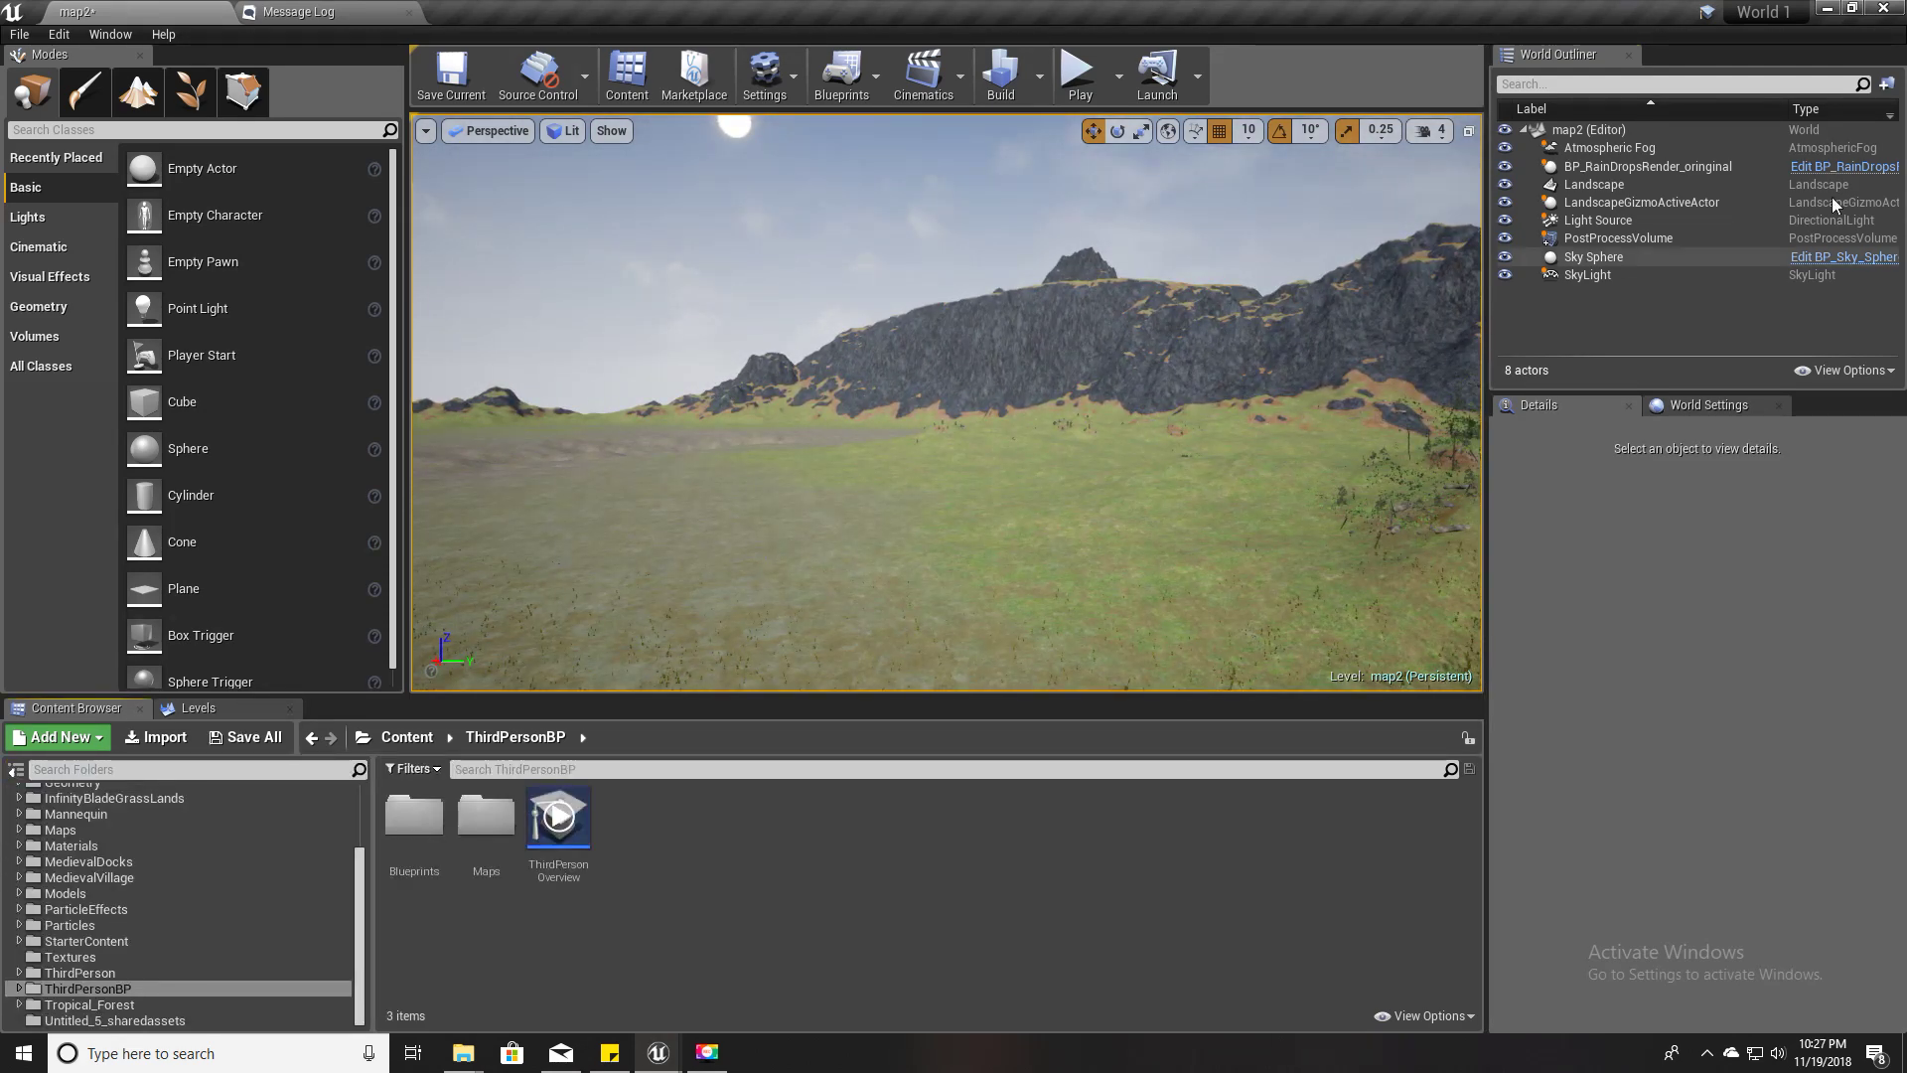
{"action": "left_click", "coordinate": [1631, 260]}
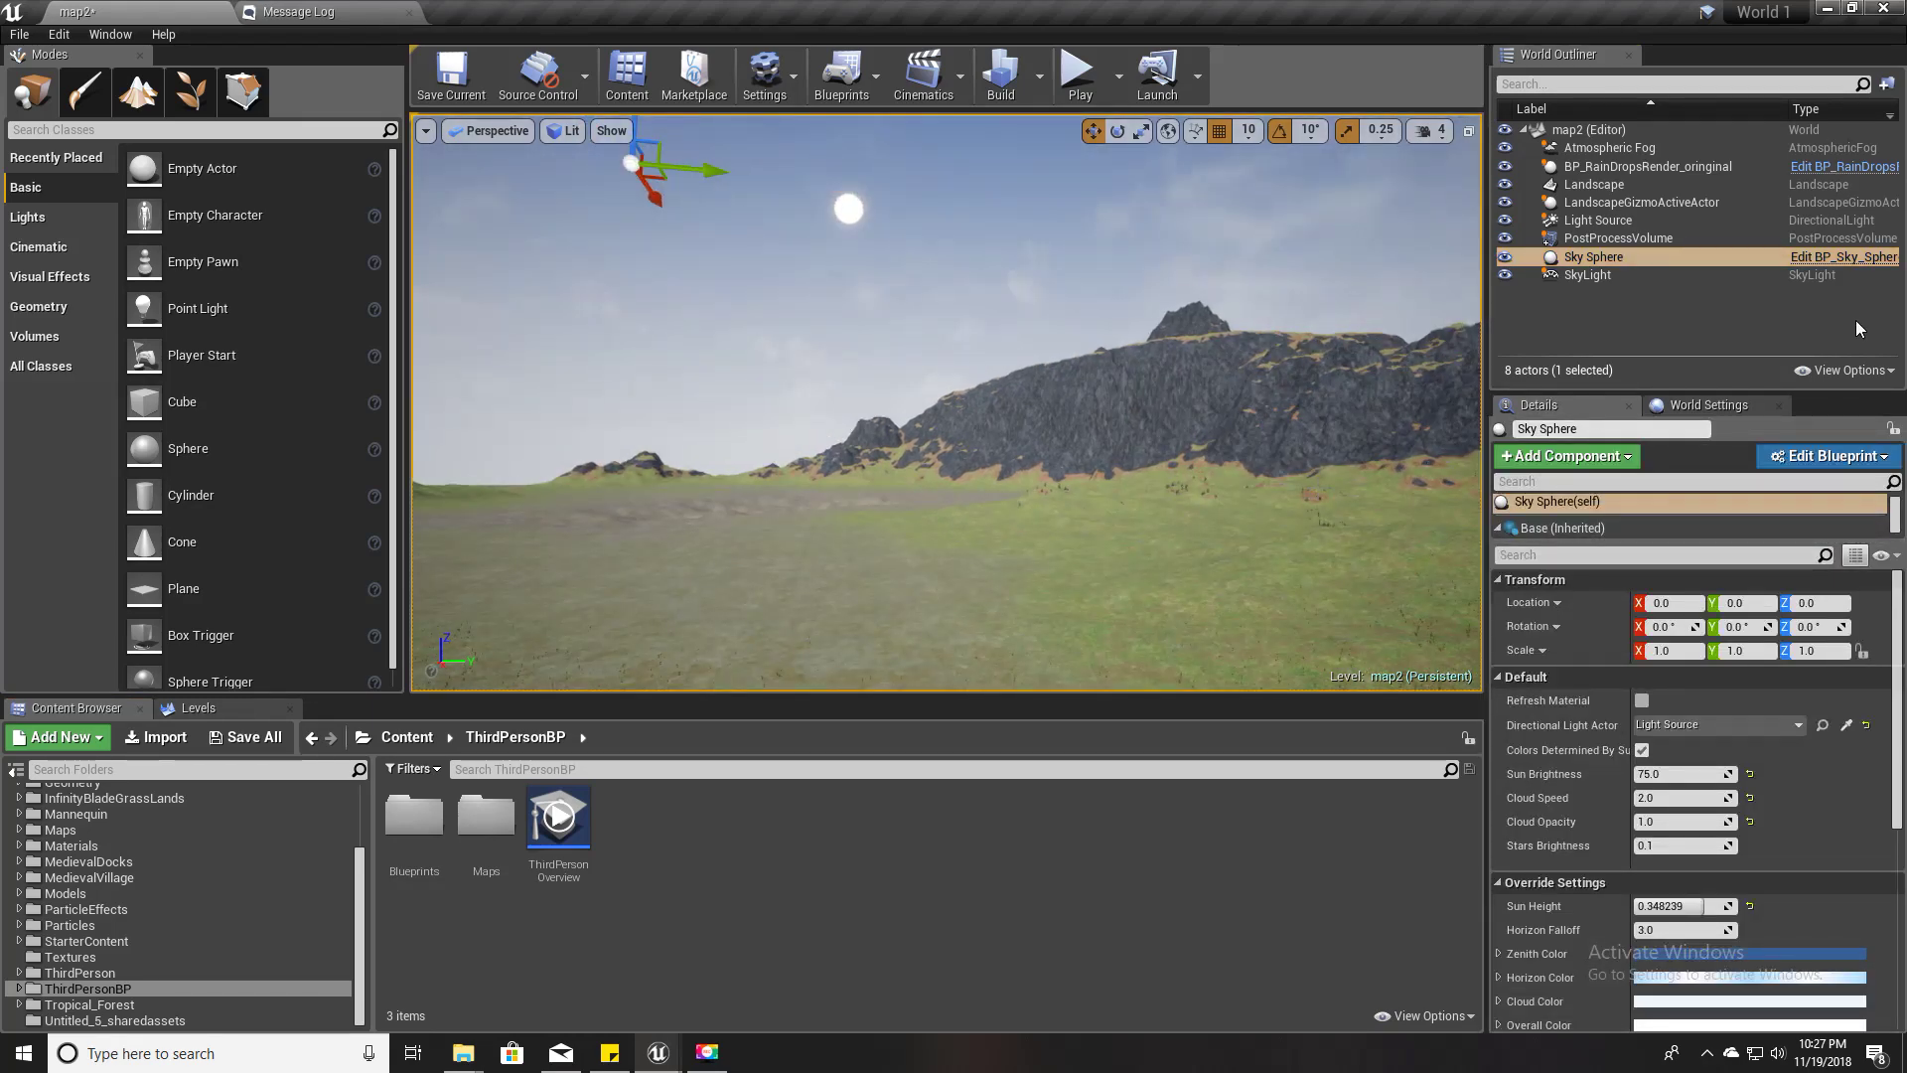
{"action": "left_click", "coordinate": [1839, 258]}
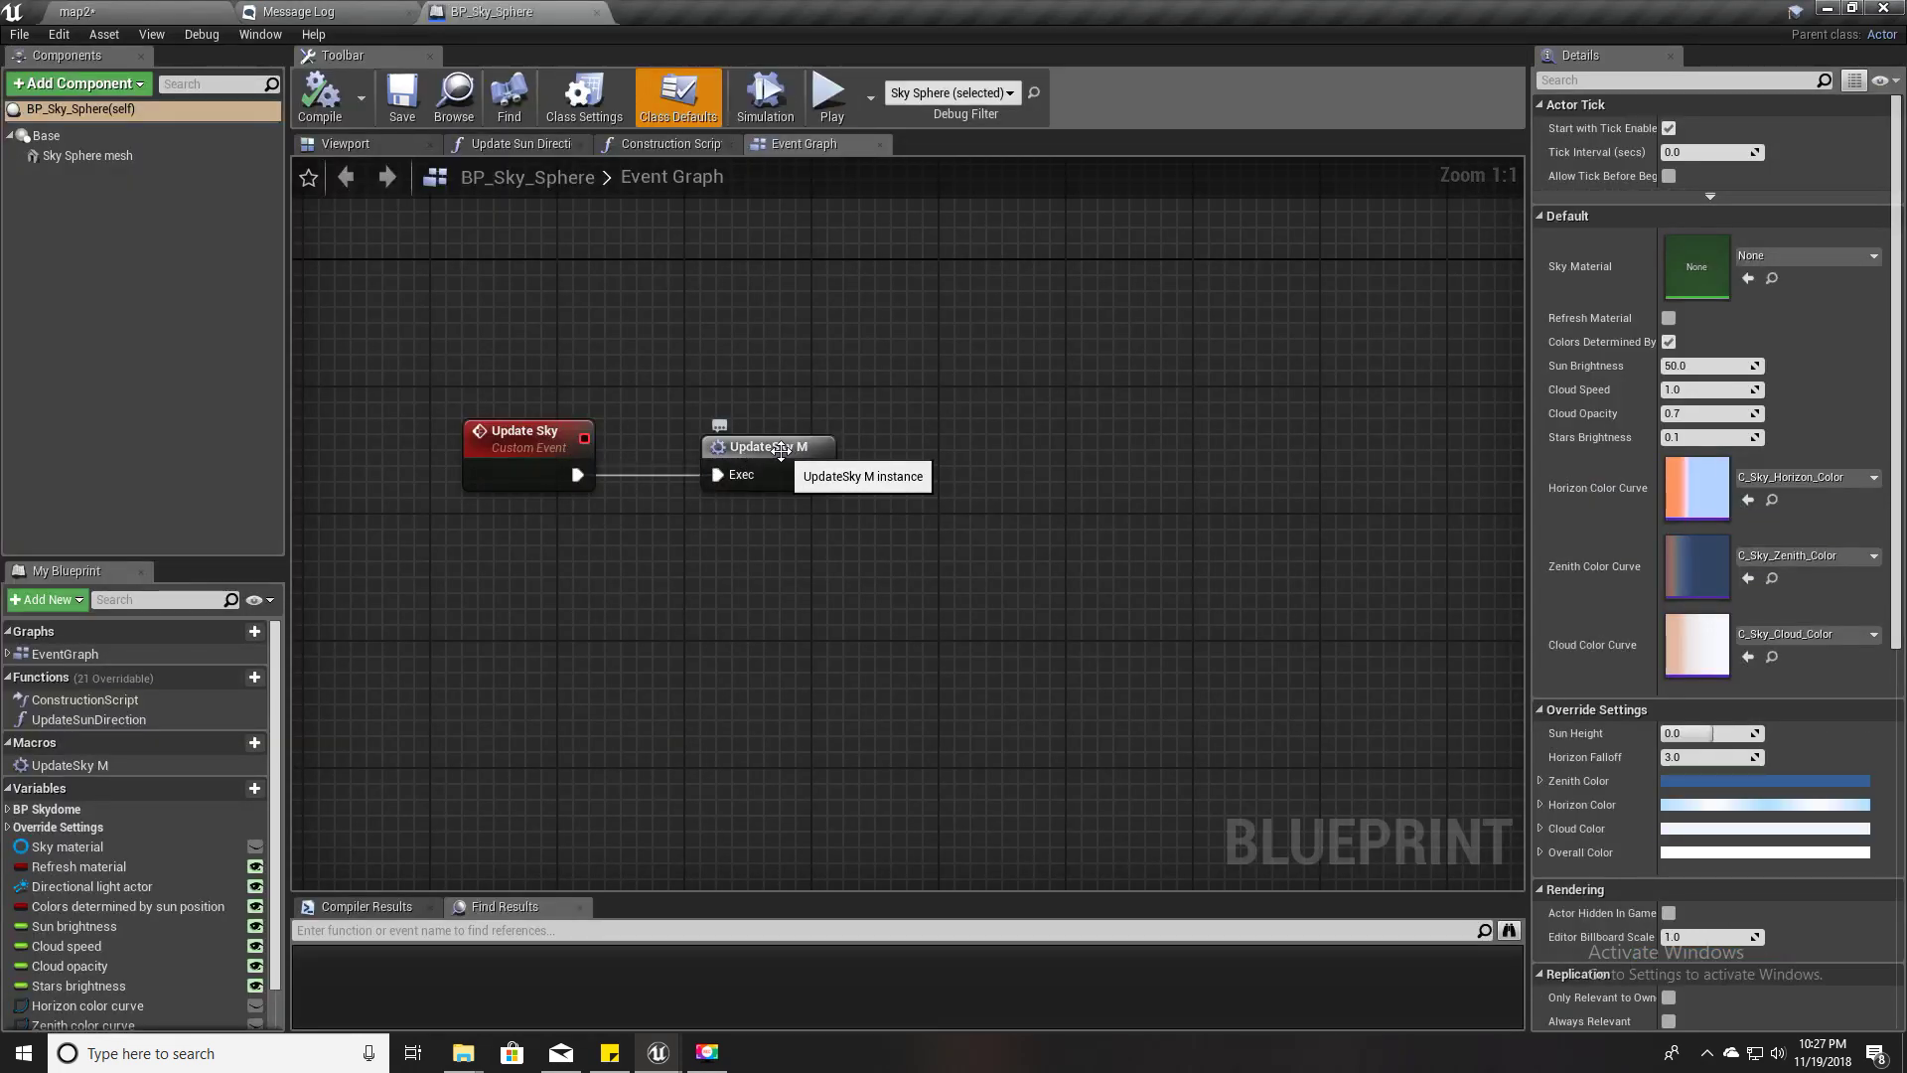
- Open the UpdateSky M macro and examine its nodes from the directional light validity check through the sky material parameters
{"action": "double_click", "coordinate": [781, 449]}
{"action": "right_click_drag", "start_coordinate": [399, 541], "coordinate": [762, 602]}
{"action": "scroll", "coordinate": [747, 603], "scroll_direction": "up", "scroll_amount": 6}
{"action": "scroll", "coordinate": [652, 608], "scroll_direction": "down", "scroll_amount": 3}
{"action": "right_click_drag", "start_coordinate": [543, 569], "coordinate": [983, 617]}
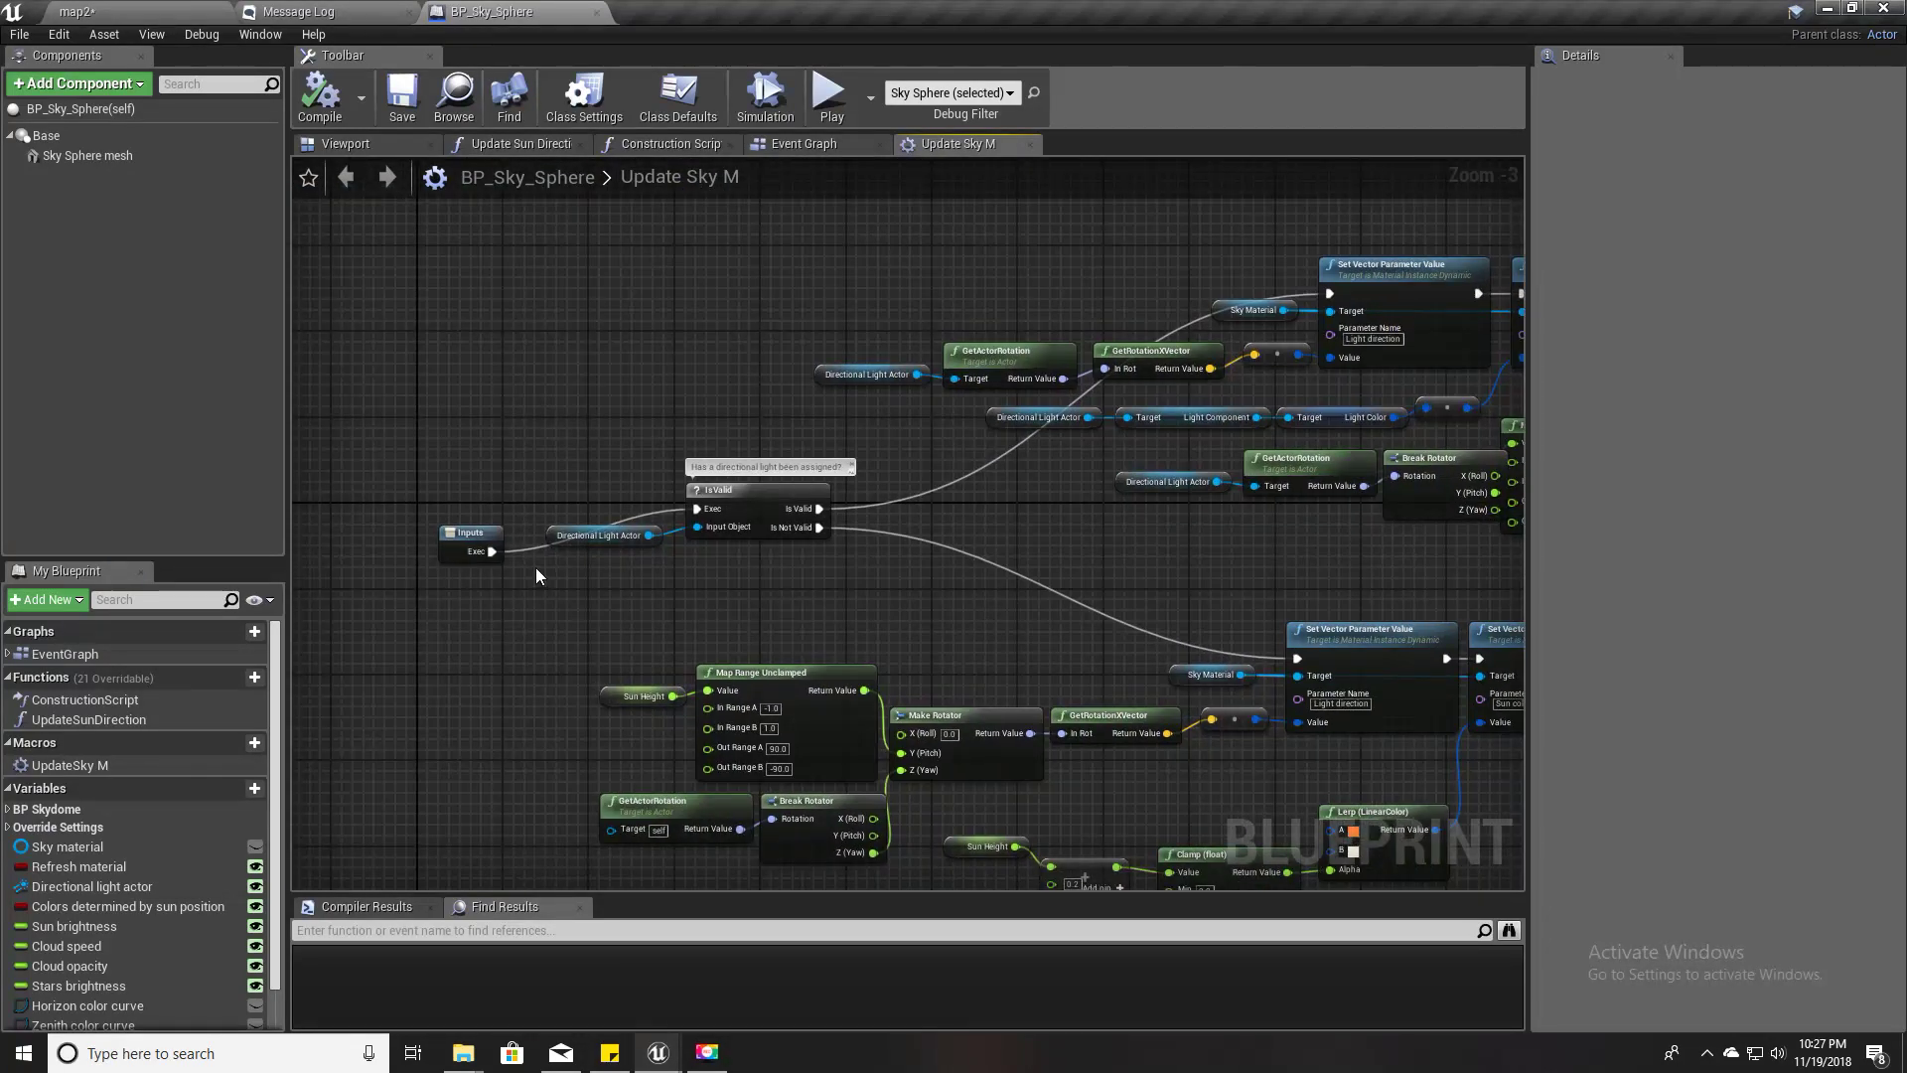
{"action": "left_click_drag", "start_coordinate": [469, 538], "coordinate": [450, 507]}
{"action": "right_click_drag", "start_coordinate": [1188, 591], "coordinate": [997, 587]}
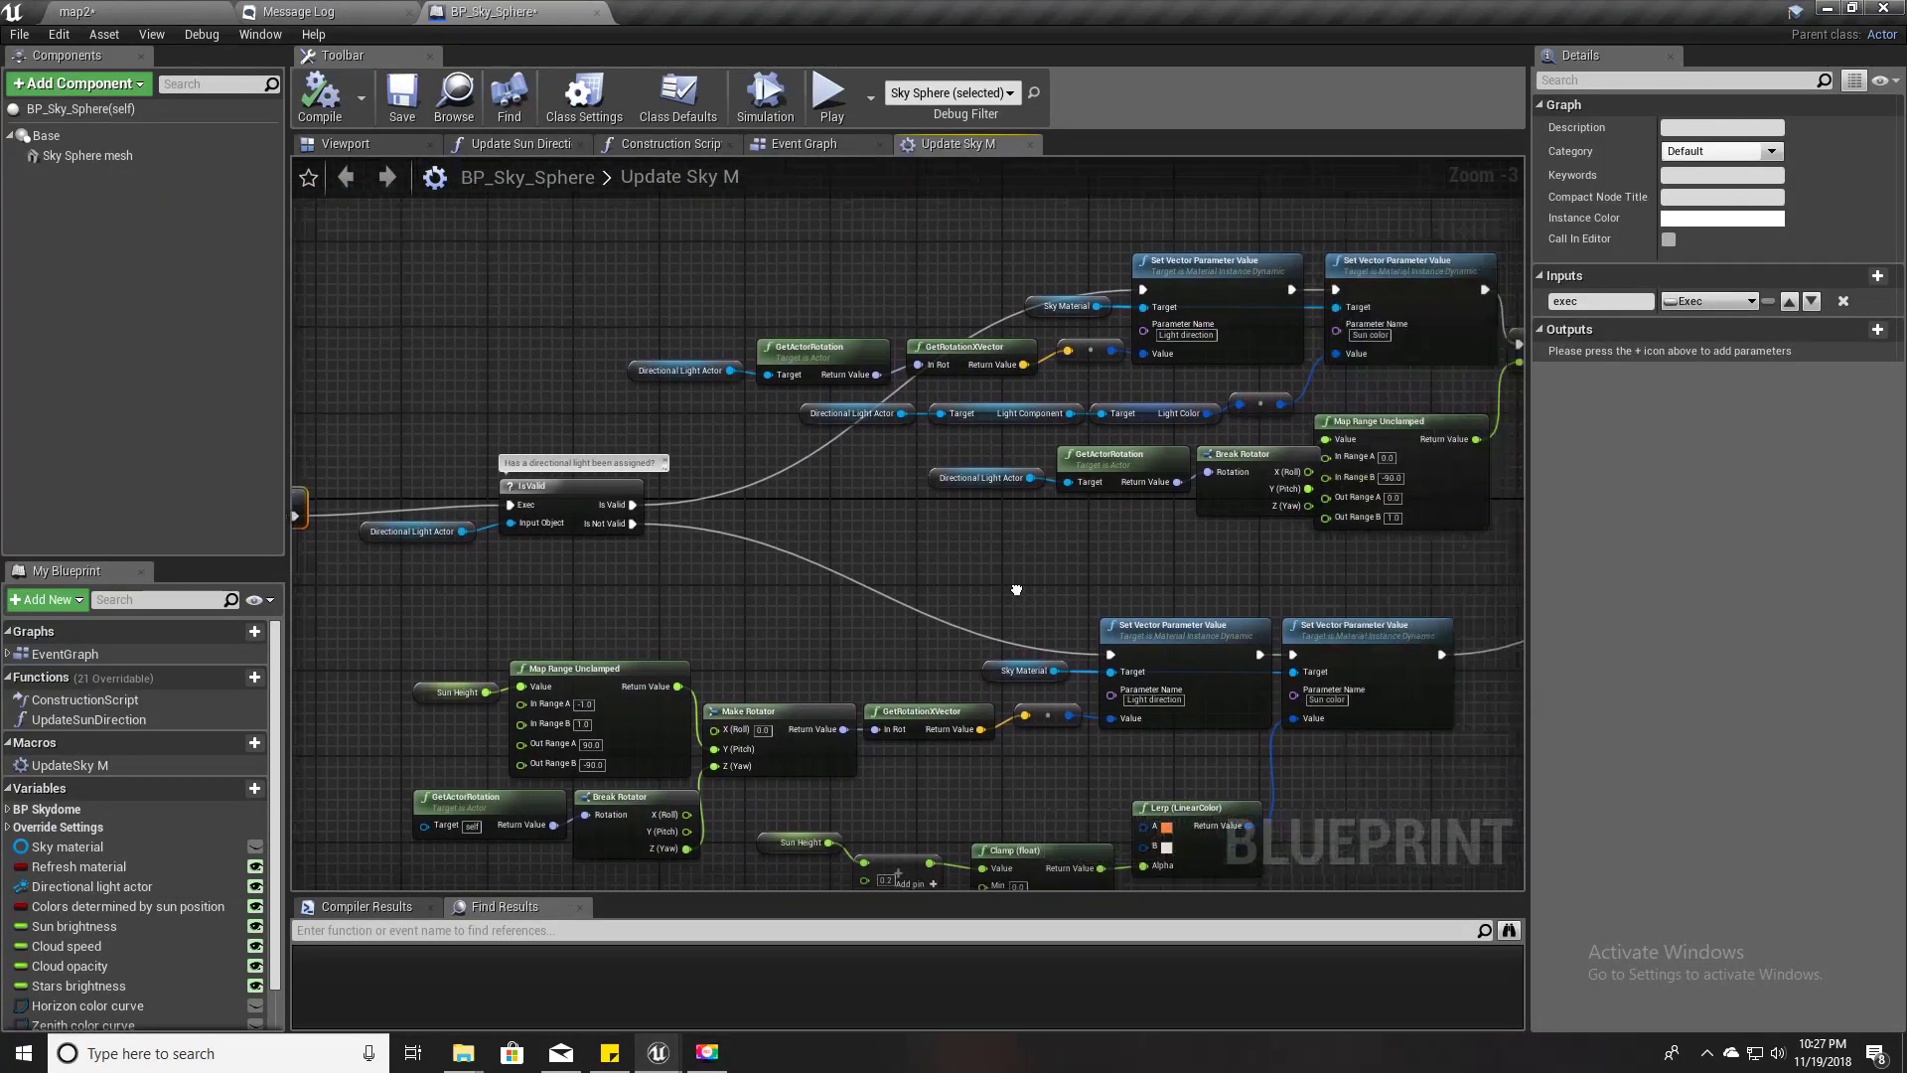
{"action": "right_click_drag", "start_coordinate": [1181, 580], "coordinate": [778, 470]}
{"action": "scroll", "coordinate": [919, 538], "scroll_direction": "down", "scroll_amount": 1}
{"action": "right_click_drag", "start_coordinate": [1173, 578], "coordinate": [294, 682]}
{"action": "right_click_drag", "start_coordinate": [1355, 768], "coordinate": [702, 712]}
{"action": "right_click_drag", "start_coordinate": [1264, 702], "coordinate": [1179, 681]}
{"action": "scroll", "coordinate": [933, 629], "scroll_direction": "up", "scroll_amount": 3}
{"action": "right_click_drag", "start_coordinate": [710, 686], "coordinate": [1145, 679]}
{"action": "scroll", "coordinate": [1135, 682], "scroll_direction": "down", "scroll_amount": 3}
{"action": "right_click_drag", "start_coordinate": [801, 683], "coordinate": [1502, 662]}
{"action": "right_click_drag", "start_coordinate": [372, 655], "coordinate": [1250, 682]}
{"action": "right_click_drag", "start_coordinate": [516, 630], "coordinate": [1200, 657]}
{"action": "scroll", "coordinate": [618, 653], "scroll_direction": "up", "scroll_amount": 3}
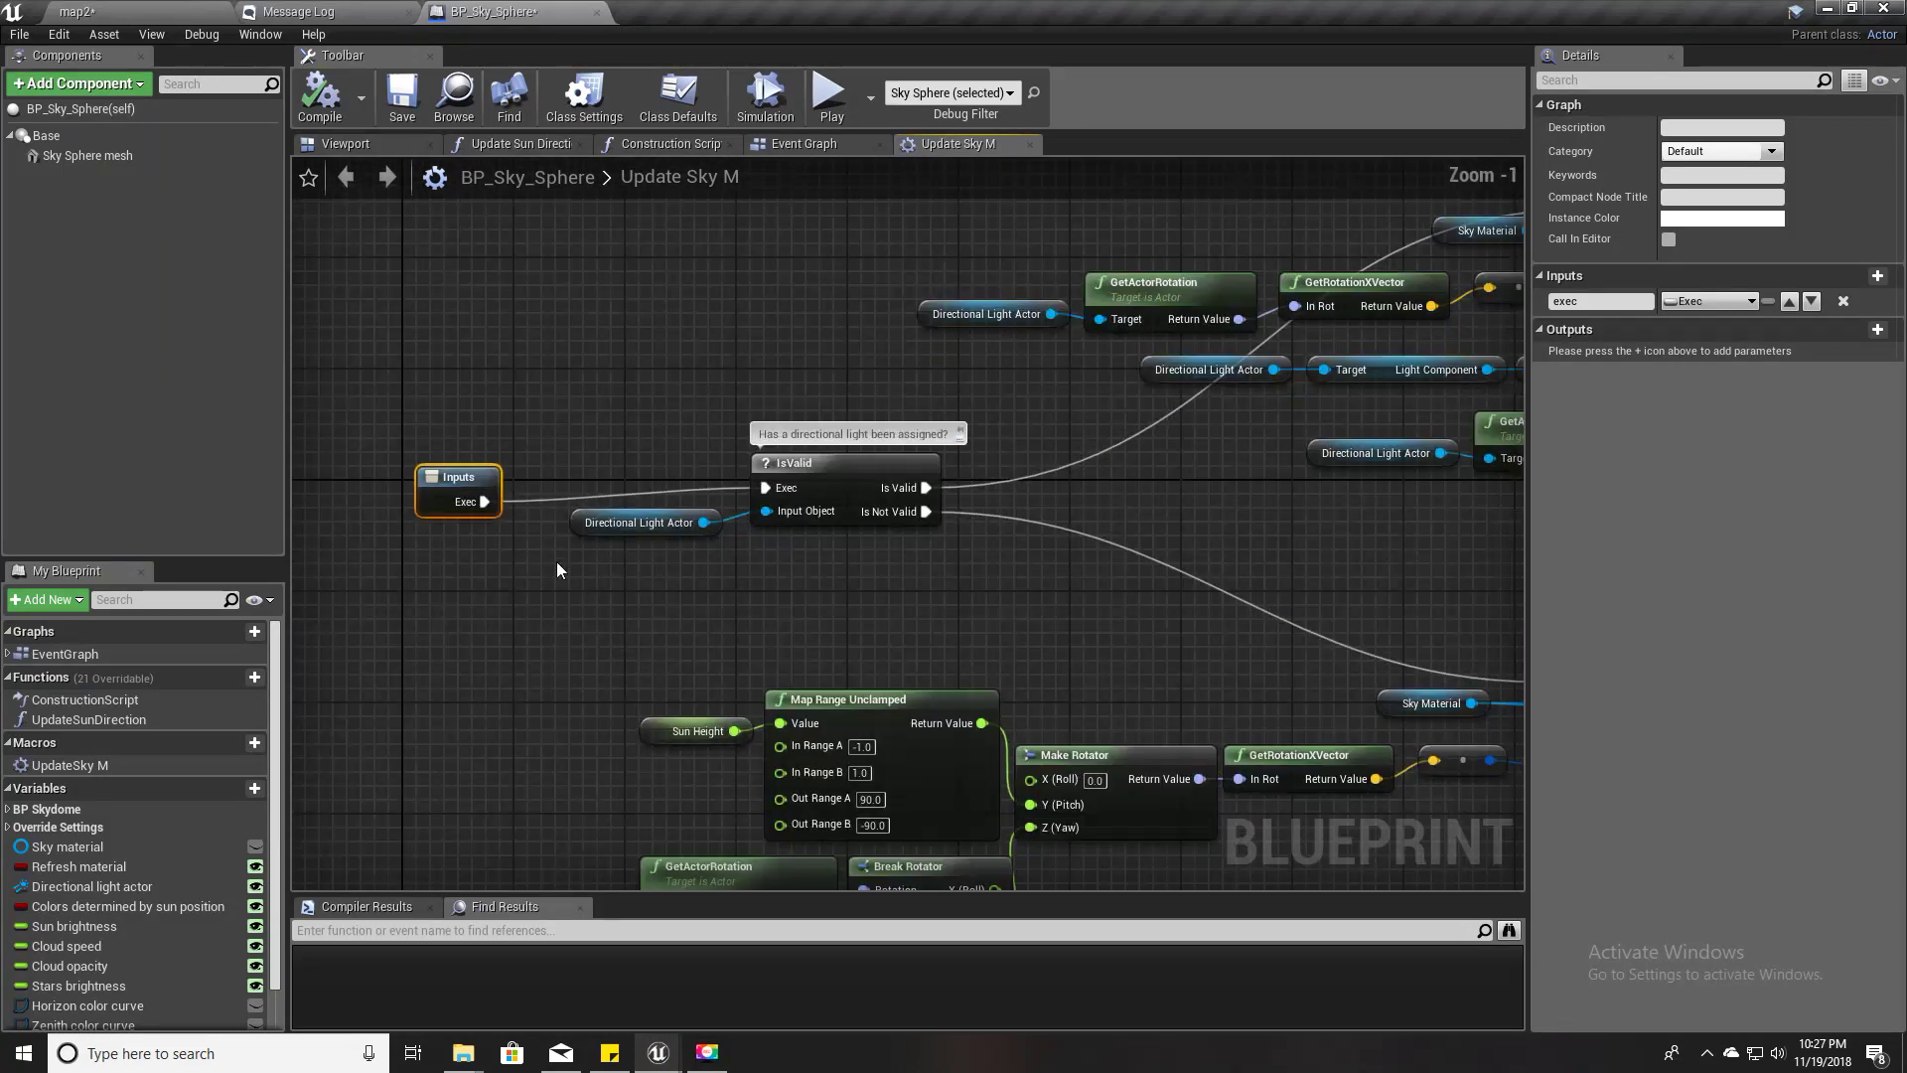
- Return to the Event Graph and shift the UpdateSky M node slightly closer to the Update Sky event
{"action": "left_click", "coordinate": [821, 145]}
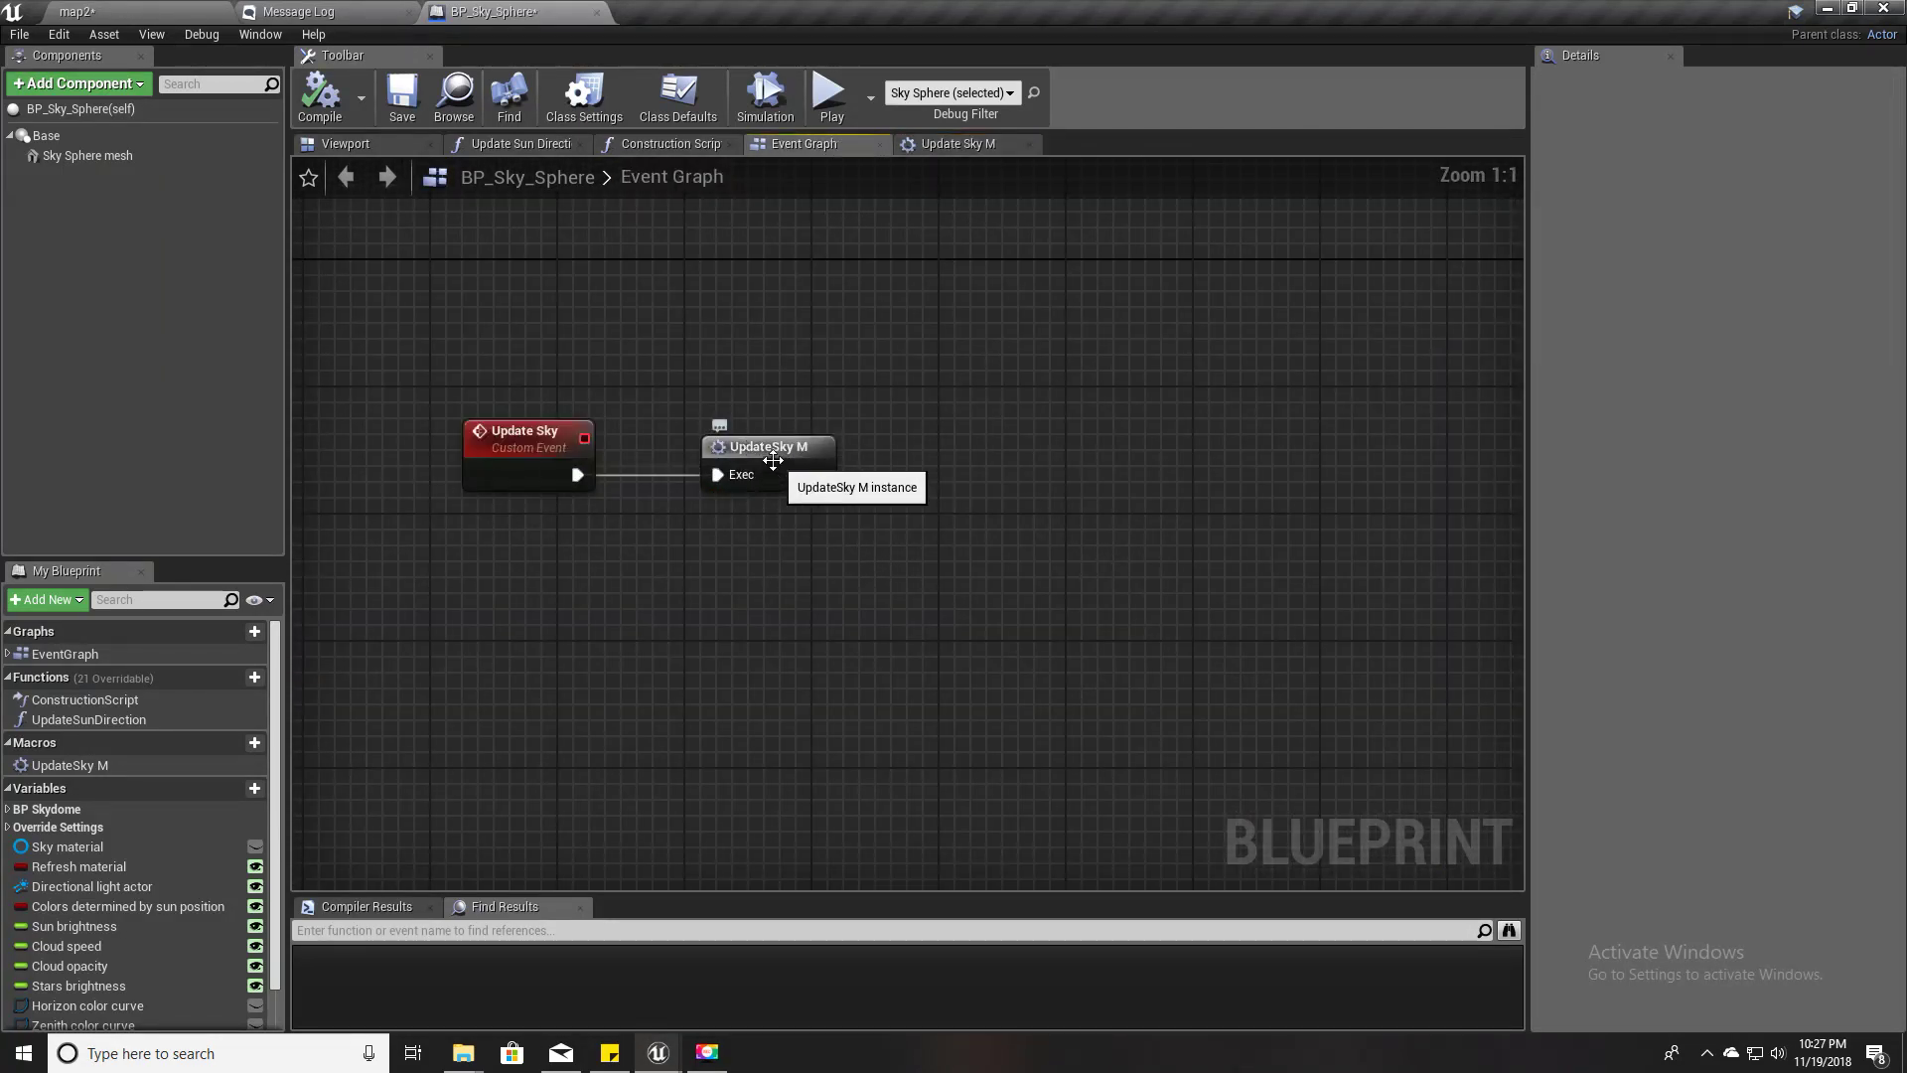
{"action": "left_click_drag", "start_coordinate": [773, 459], "coordinate": [756, 459]}
{"action": "left_click_drag", "start_coordinate": [418, 363], "coordinate": [865, 525]}
{"action": "left_click", "coordinate": [1036, 453]}
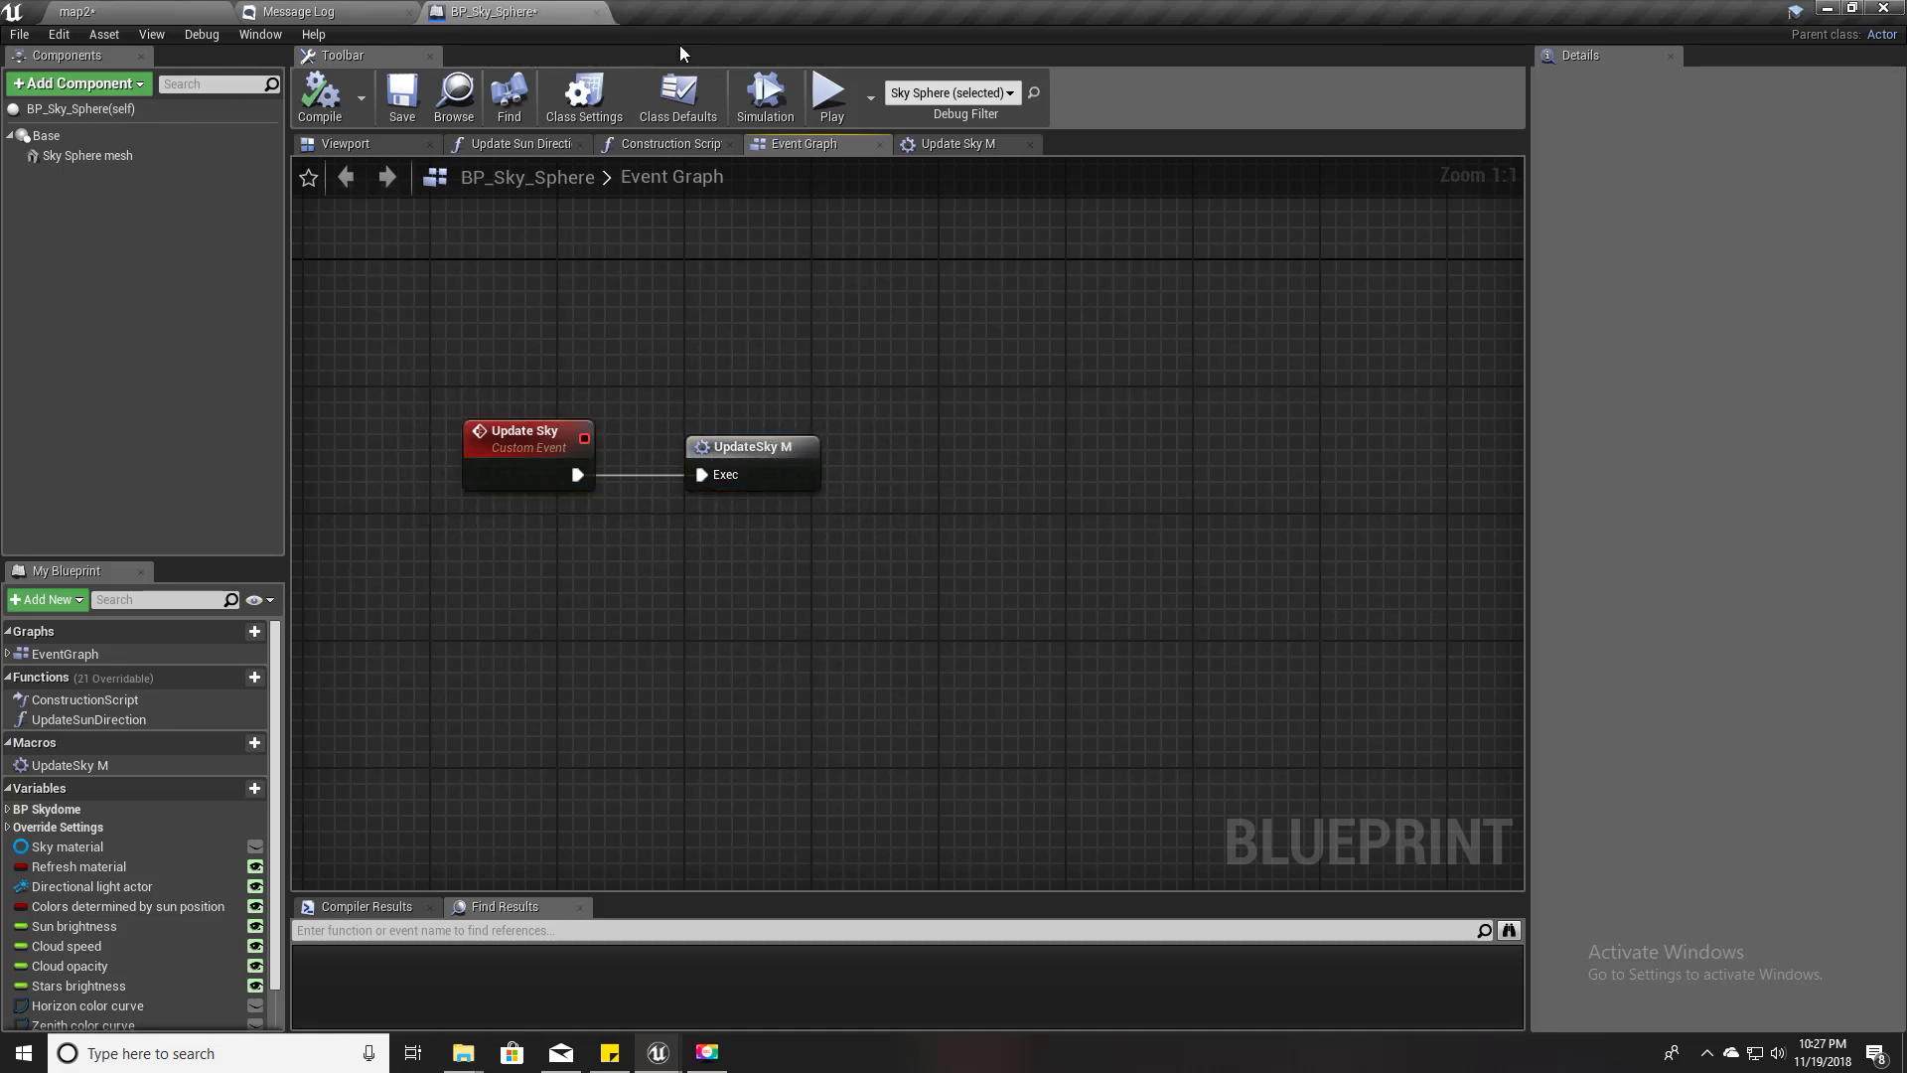
- Locate BP_Sky_Sphere in the EngineSky folder and create a child blueprint class from it named BP_Sky_Sphere_Extended
{"action": "left_click", "coordinate": [456, 100]}
{"action": "right_click", "coordinate": [396, 824]}
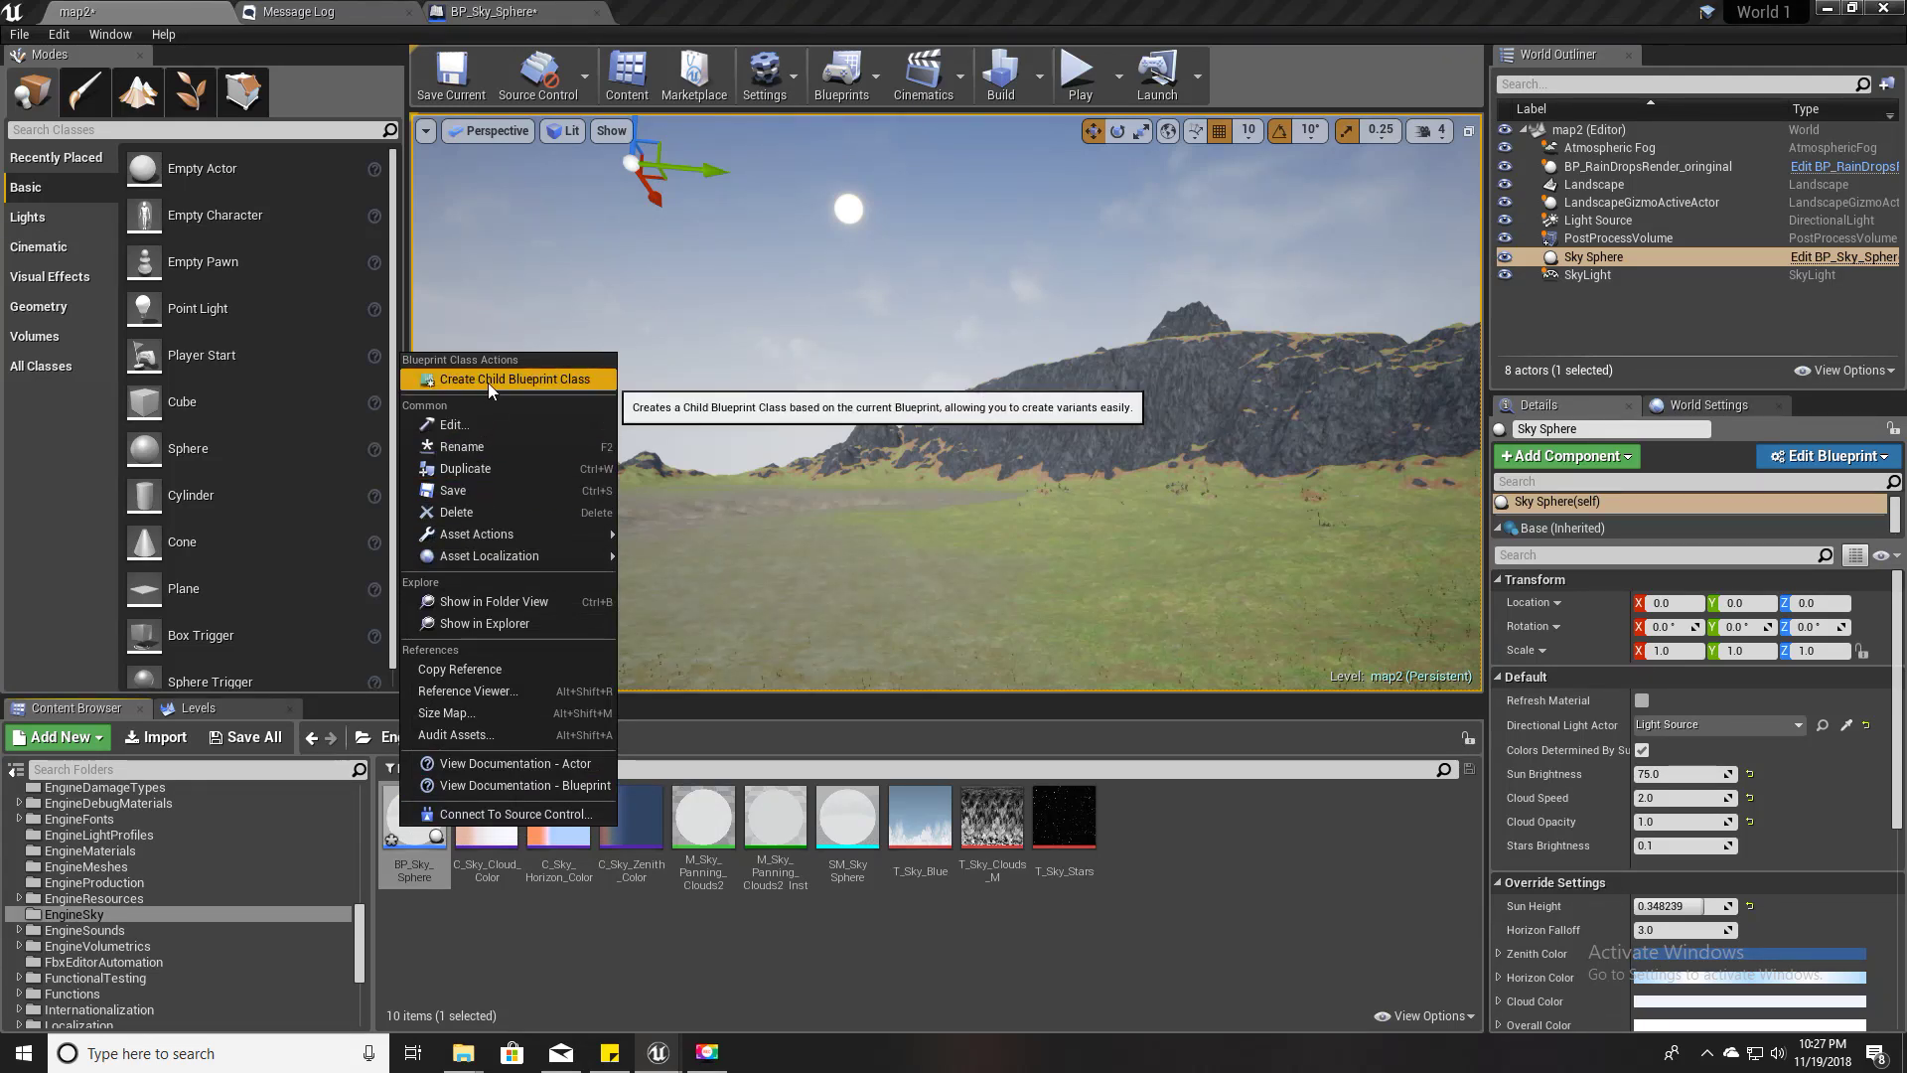
{"action": "left_click", "coordinate": [426, 934]}
{"action": "left_click", "coordinate": [418, 827]}
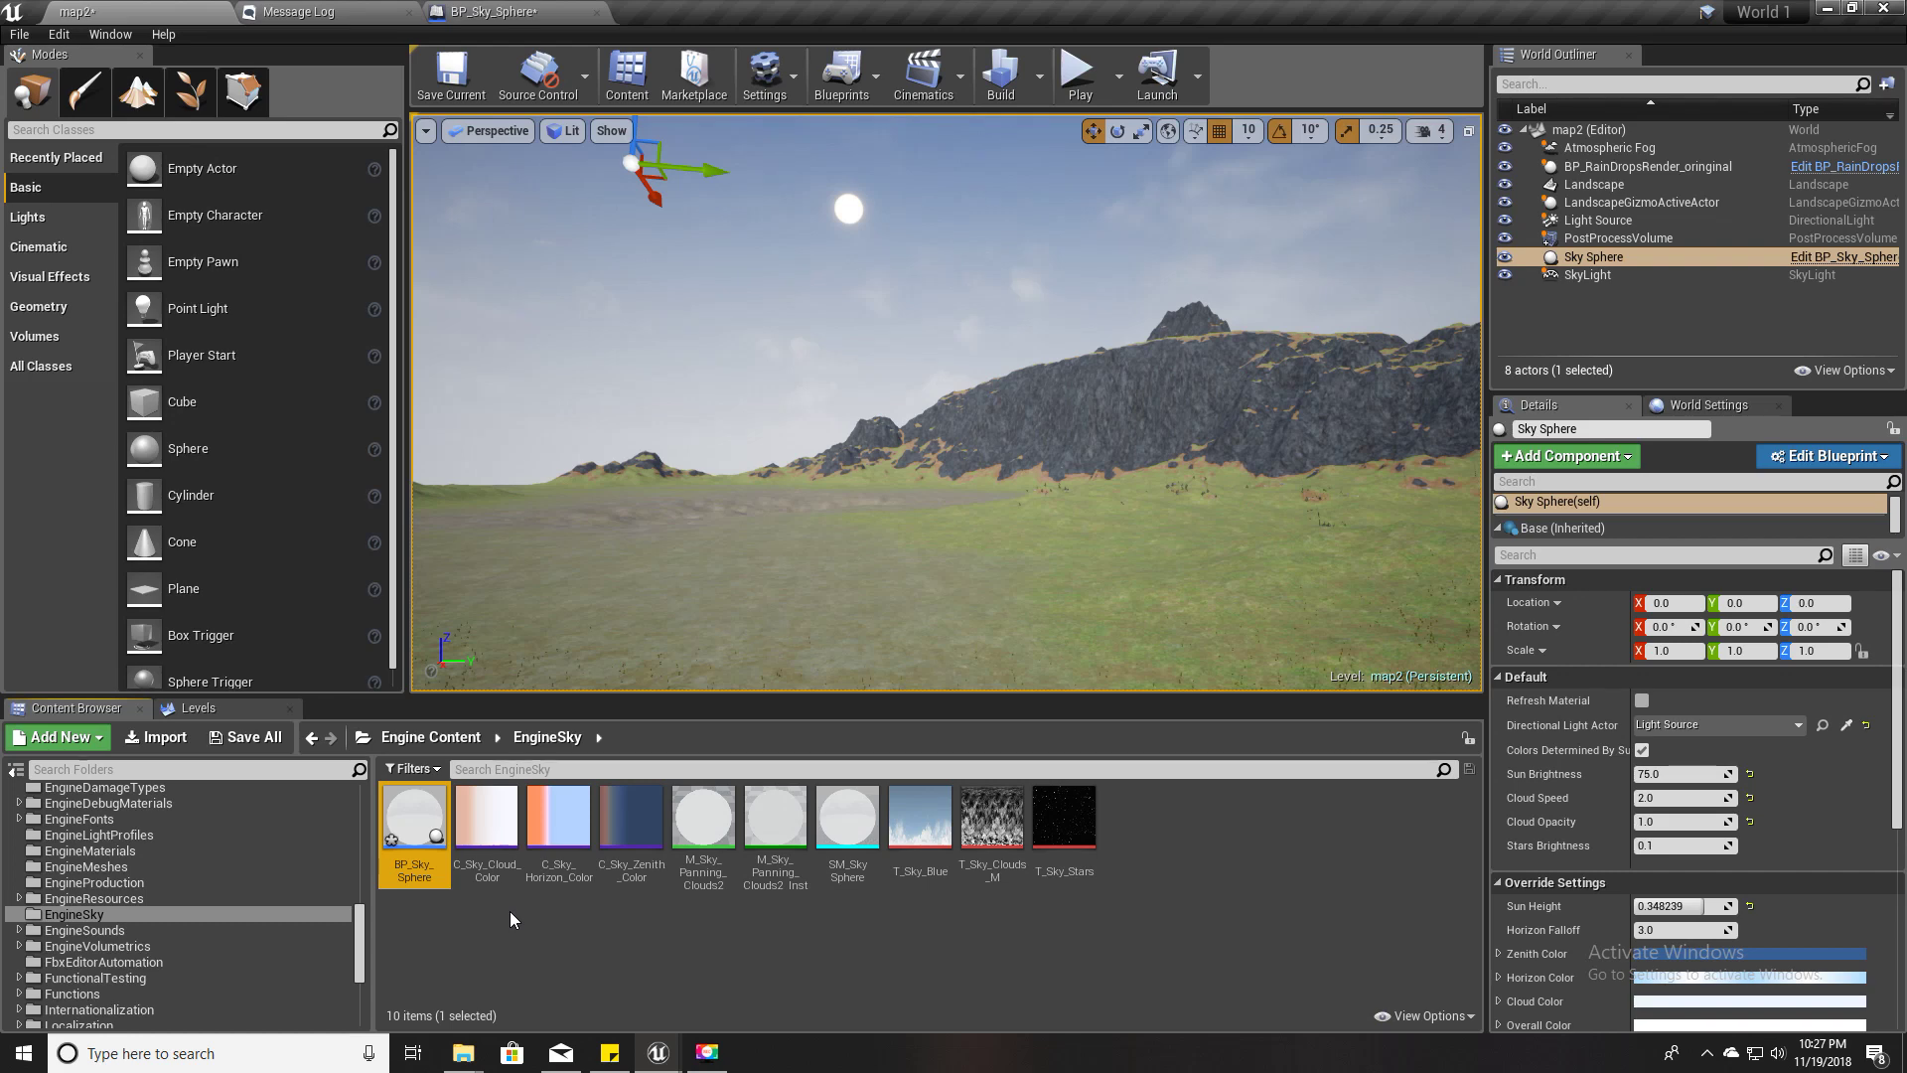
{"action": "right_click", "coordinate": [408, 809]}
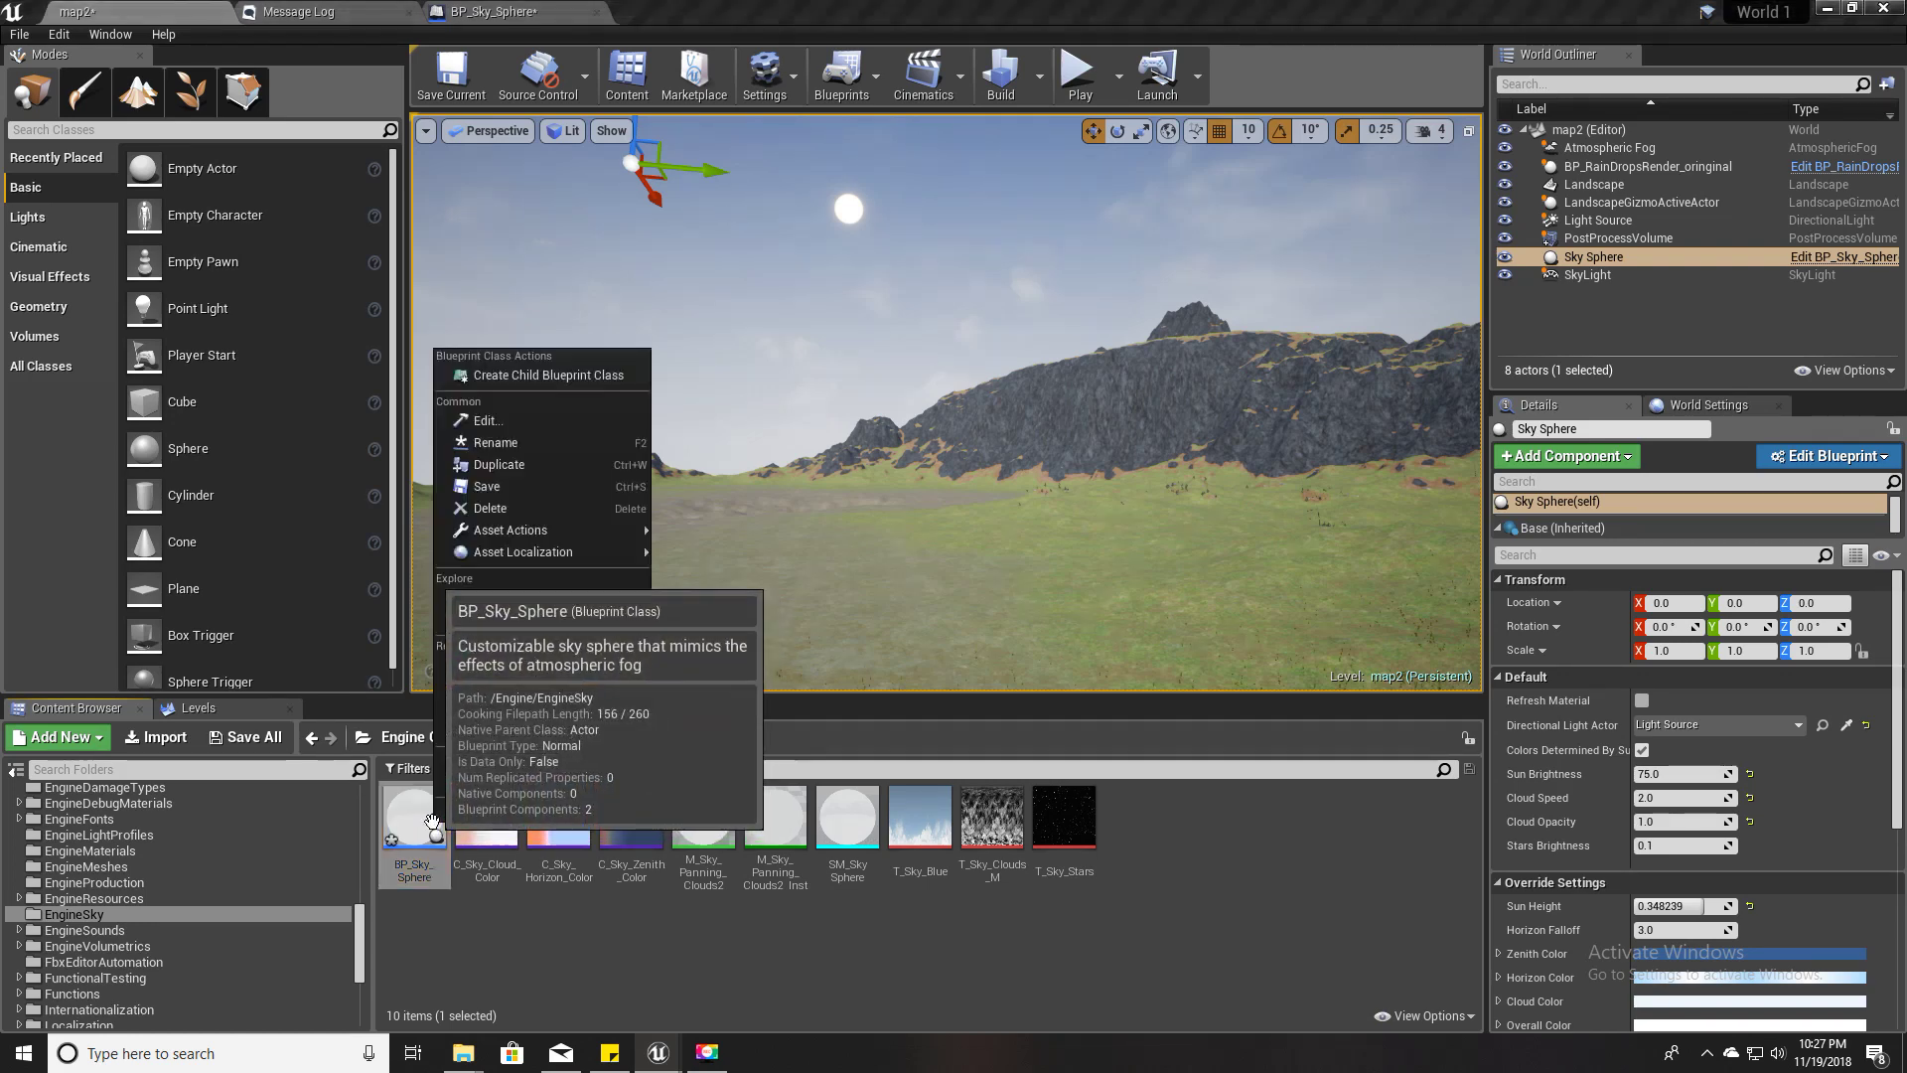
{"action": "left_click", "coordinate": [541, 378]}
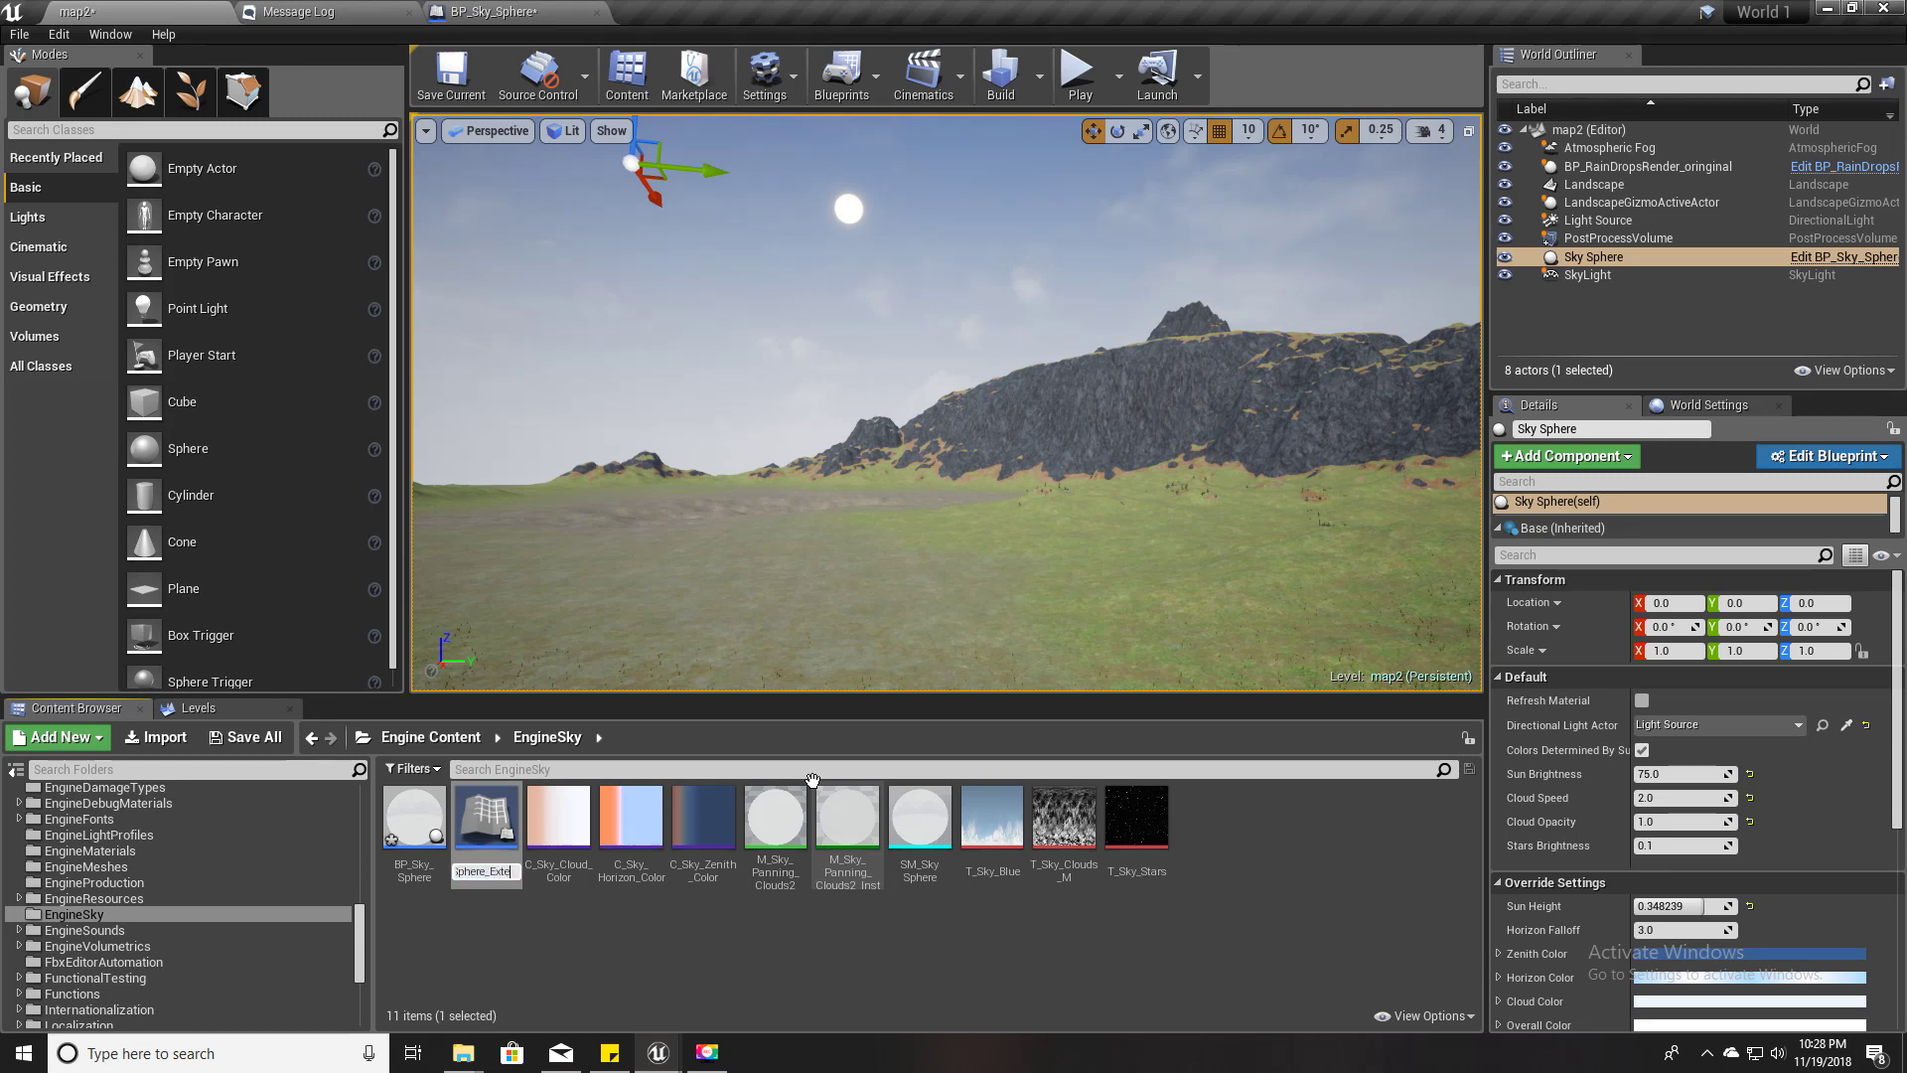
{"action": "type", "text": "de"}
{"action": "key", "text": "Return"}
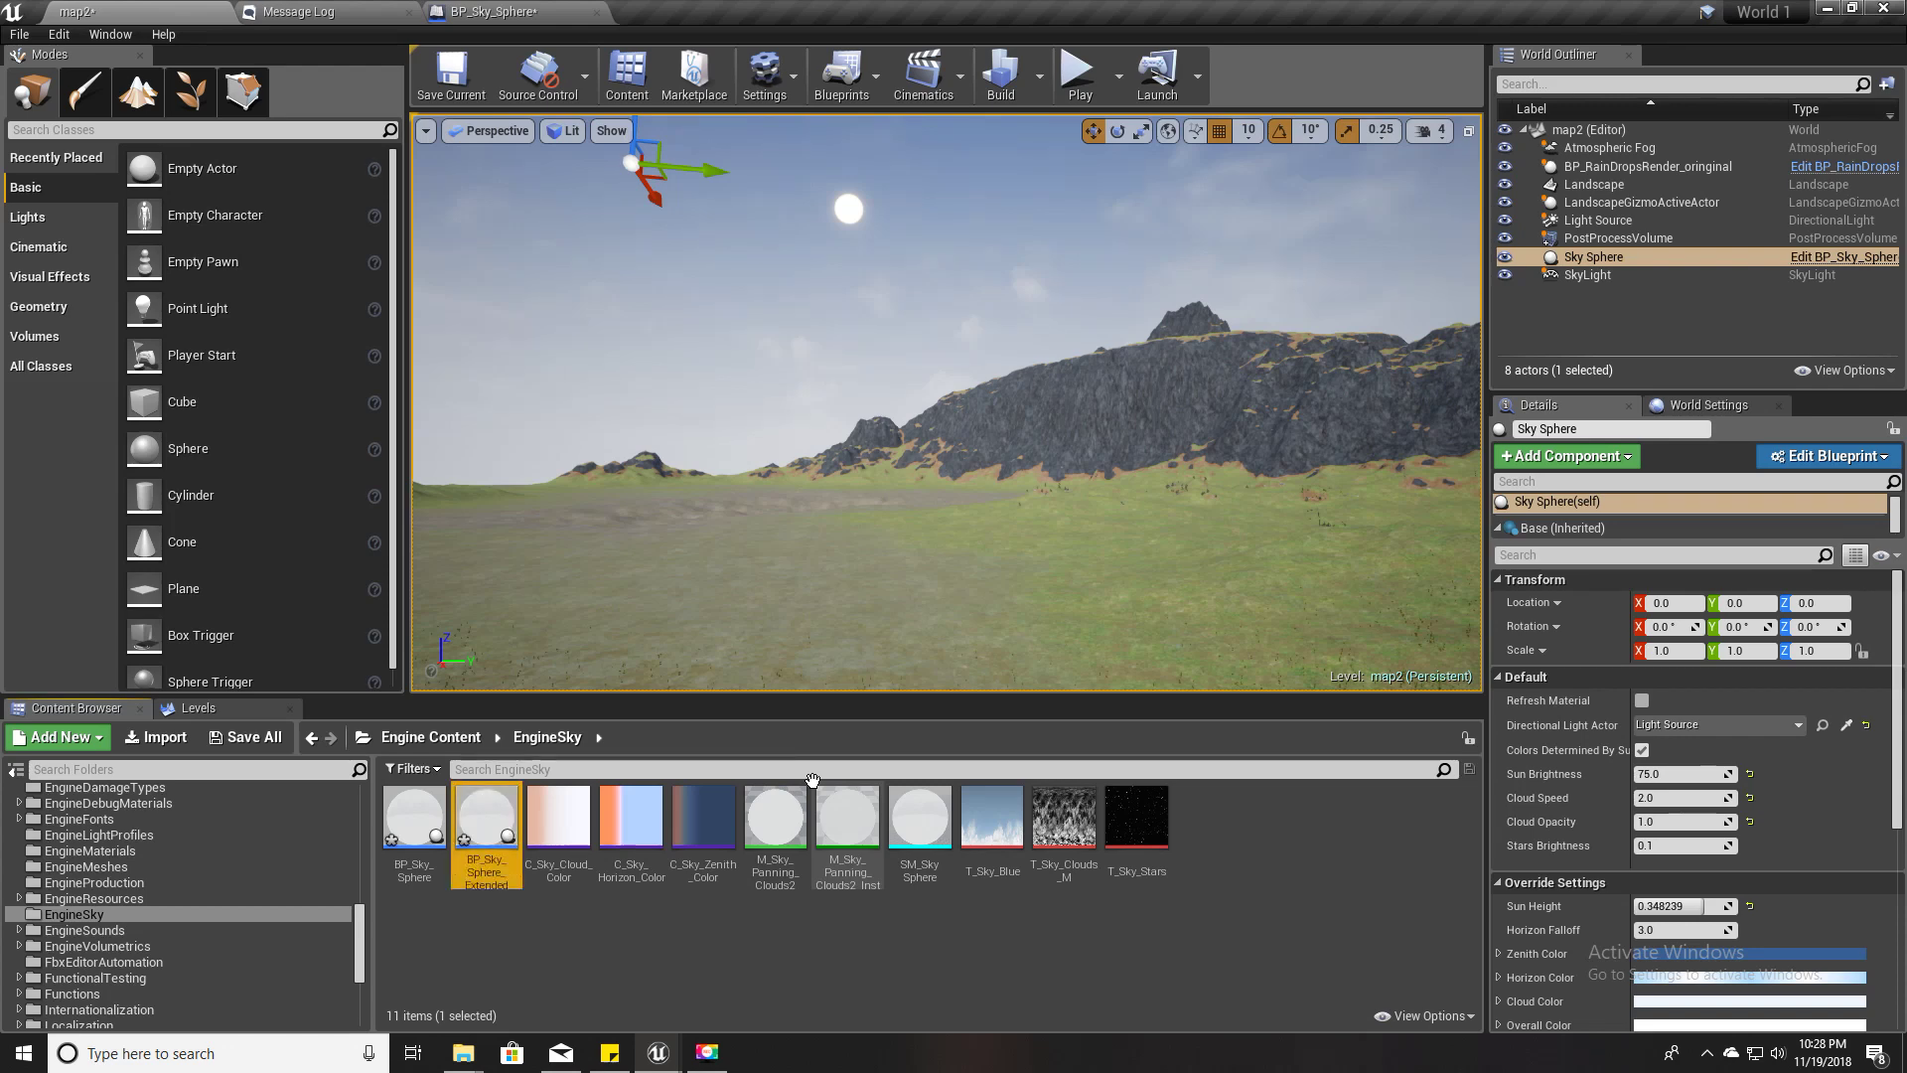
- Close the BP_Sky_Sphere blueprint and replace the level's Sky Sphere actor with an instance of BP_Sky_Sphere_Extended
{"action": "left_click", "coordinate": [505, 4]}
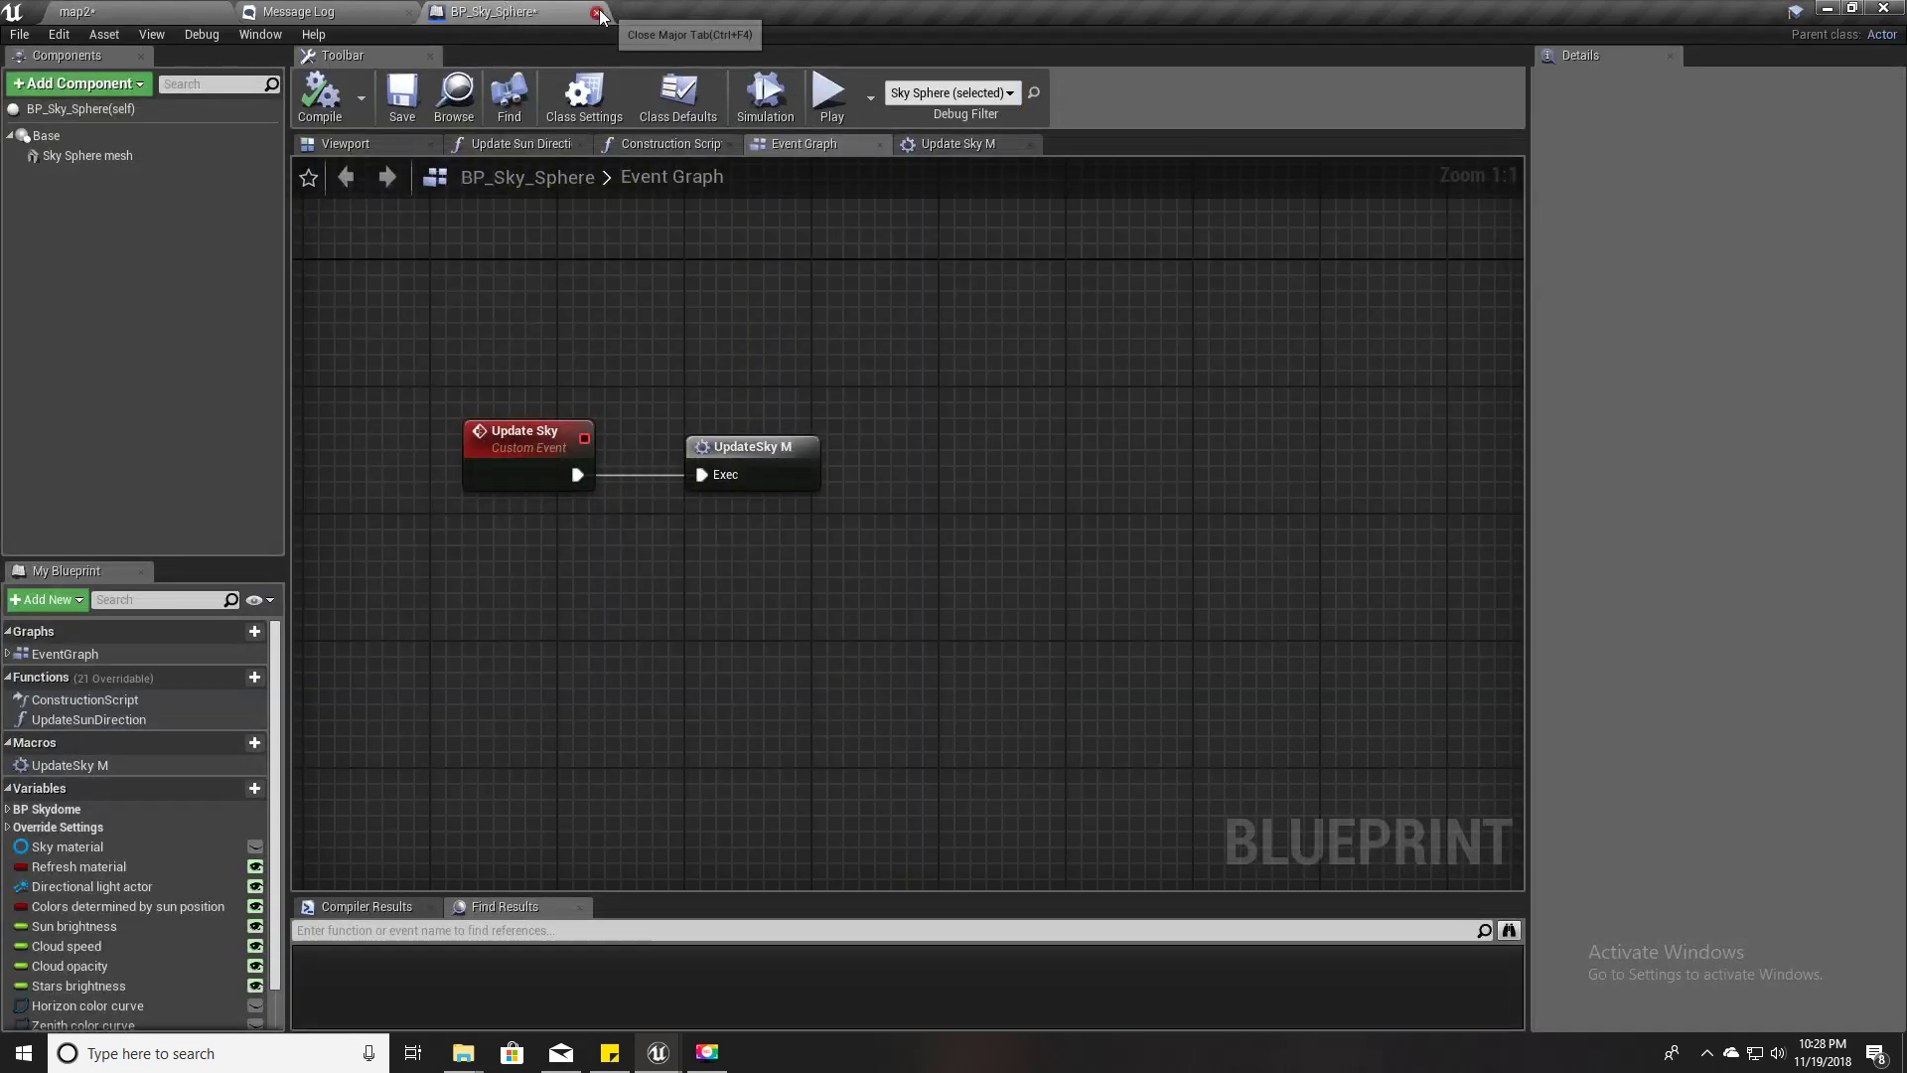
{"action": "left_click", "coordinate": [599, 11]}
{"action": "left_click", "coordinate": [138, 4]}
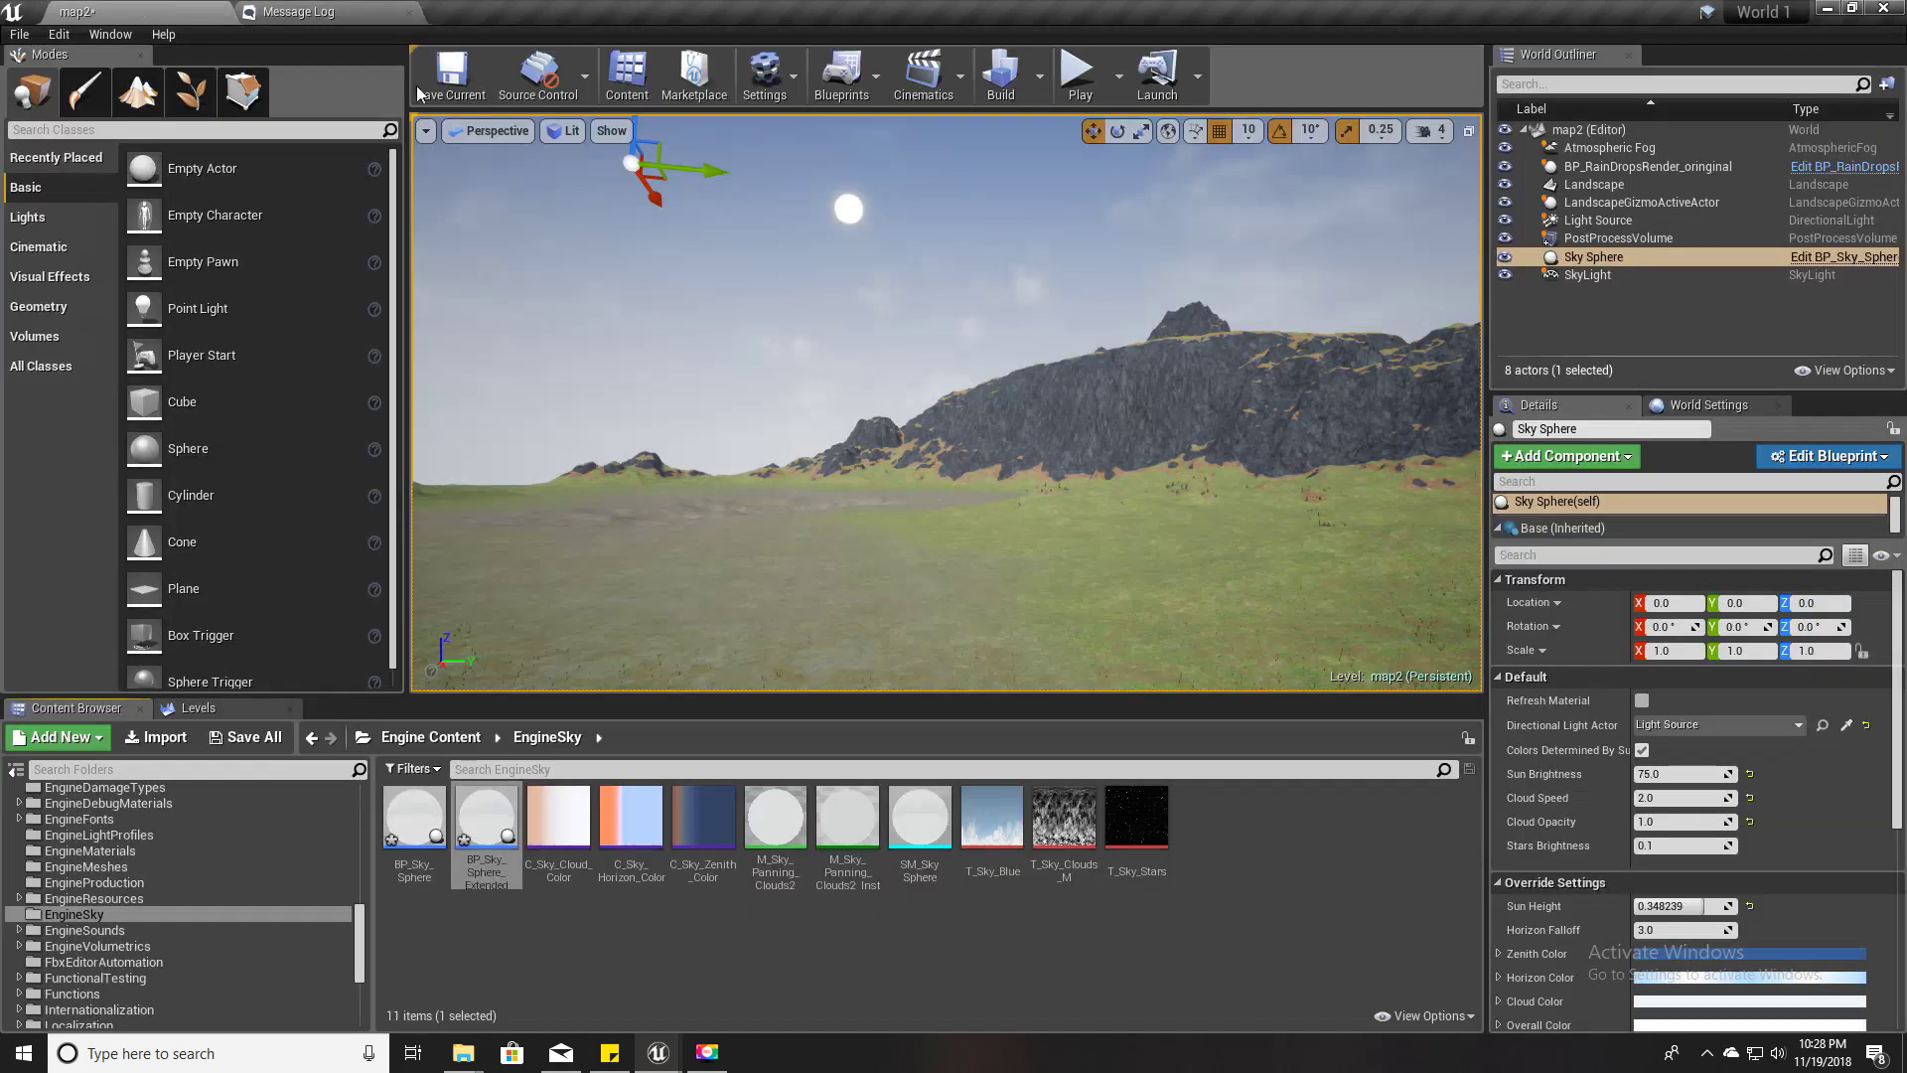
{"action": "left_click", "coordinate": [1594, 260]}
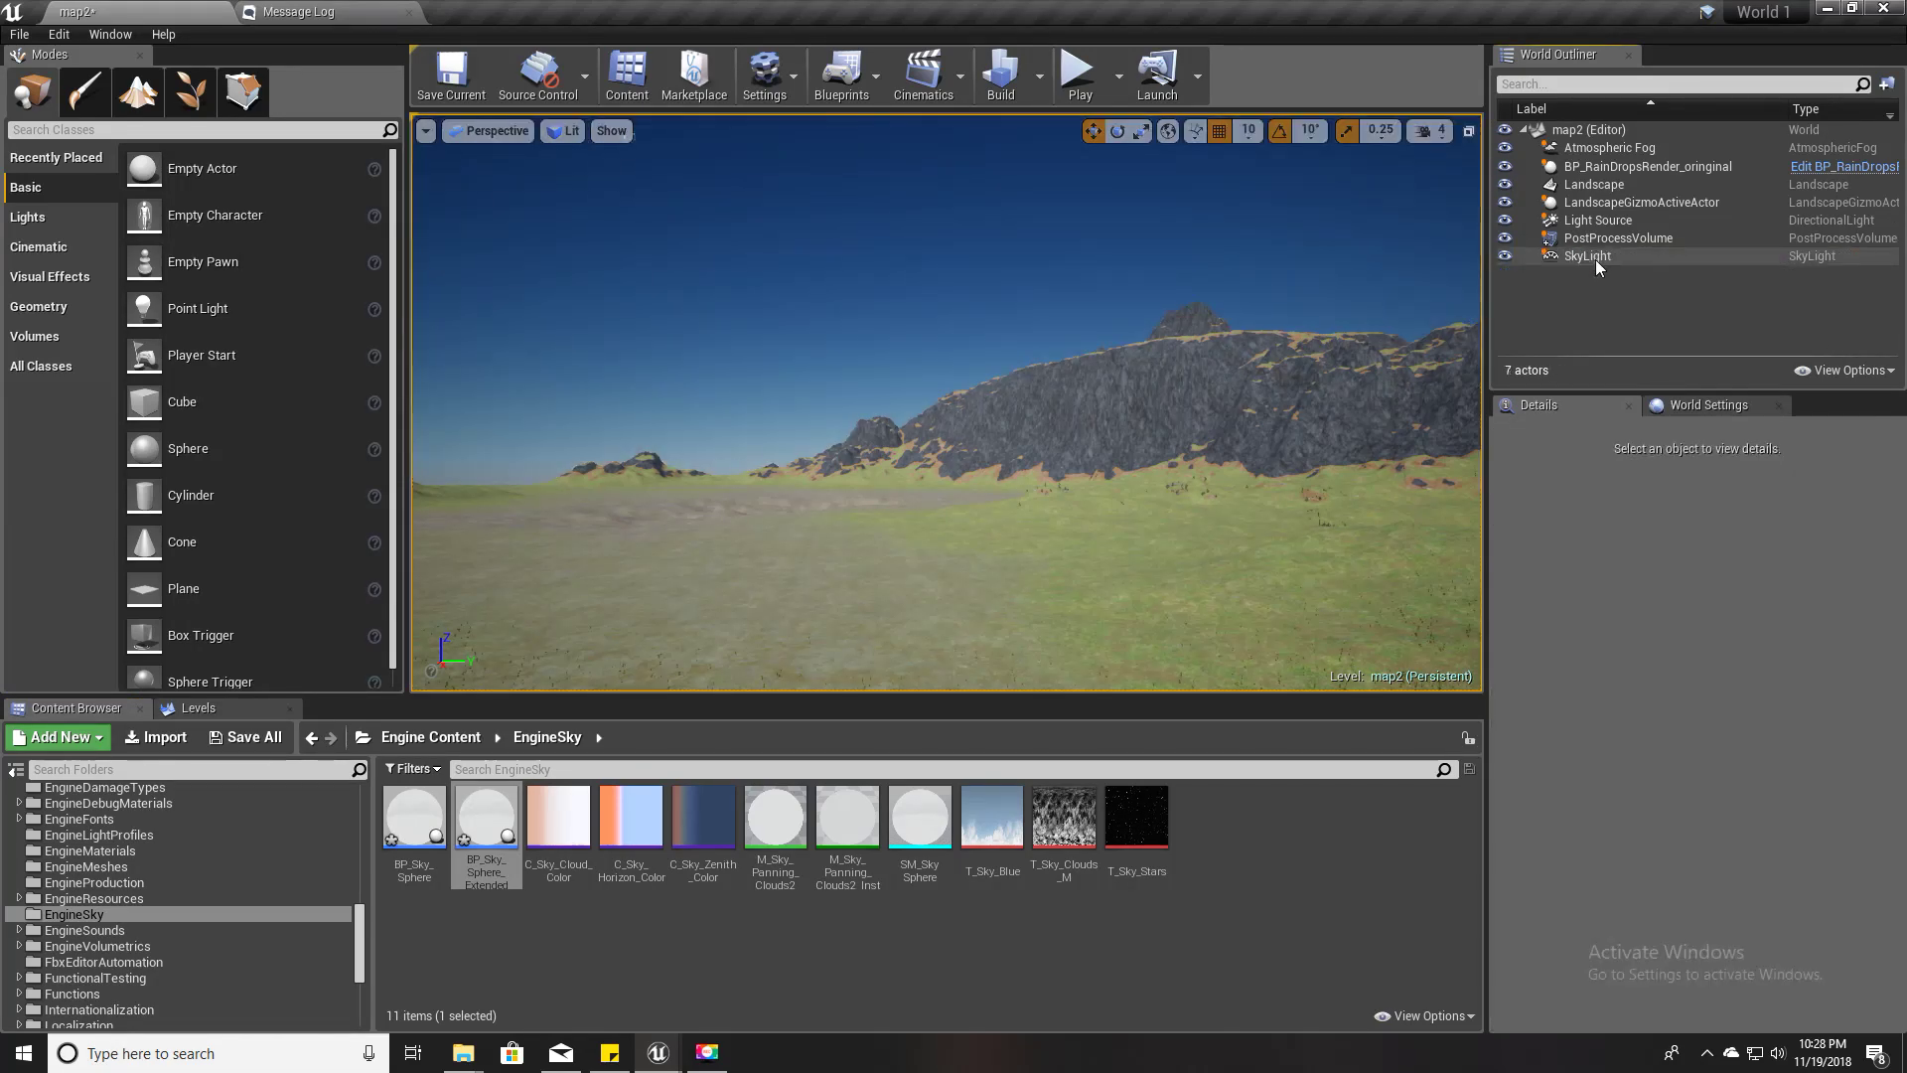
{"action": "left_click_drag", "start_coordinate": [487, 829], "coordinate": [817, 513]}
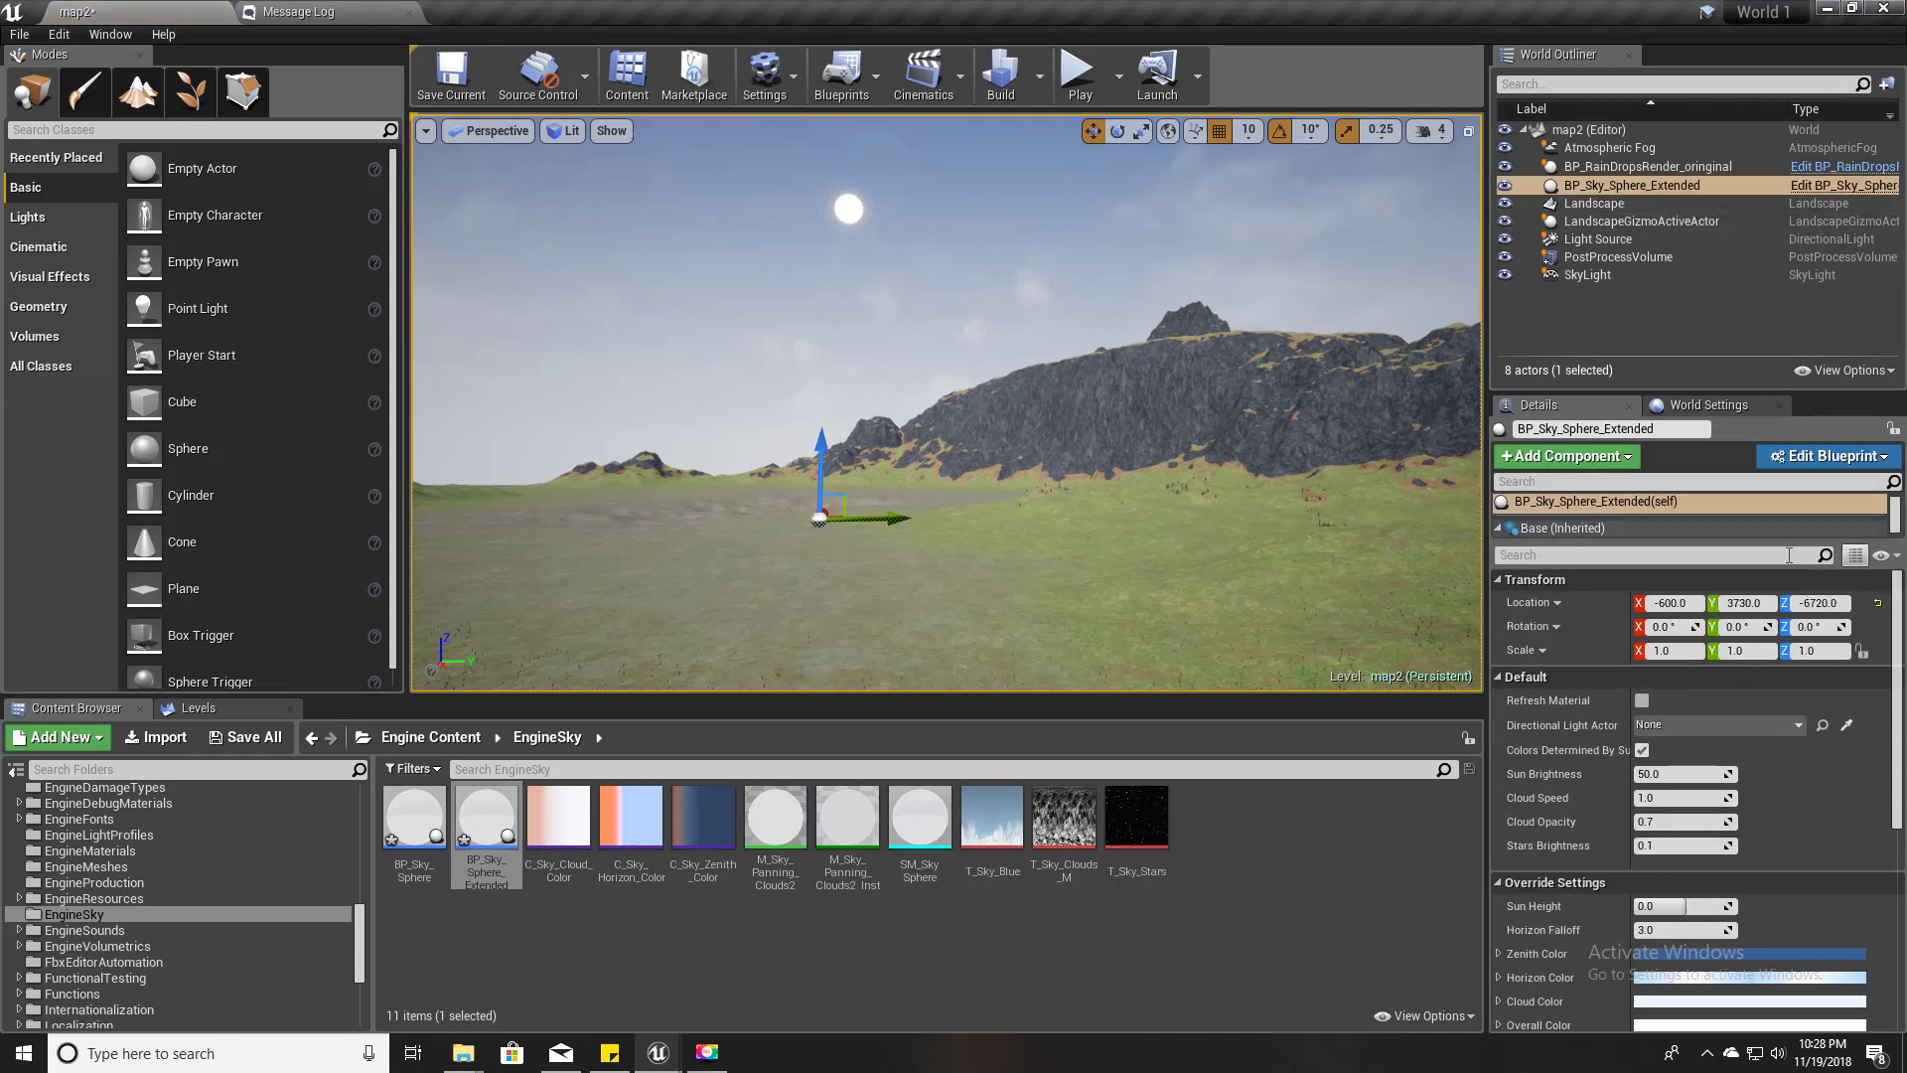
- Set the BP_Sky_Sphere_Extended actor's location in the level to 0, 0, 0
{"action": "left_click", "coordinate": [1691, 607]}
{"action": "type", "text": "0"}
{"action": "key", "text": "Tab"}
{"action": "type", "text": "0"}
{"action": "key", "text": "Tab"}
{"action": "type", "text": "0"}
{"action": "key", "text": "Return"}
{"action": "right_click_drag", "start_coordinate": [1095, 396], "coordinate": [1152, 382]}
- Open the BP_Sky_Sphere_Extended blueprint and add a float variable named Time
{"action": "left_click", "coordinate": [1859, 189]}
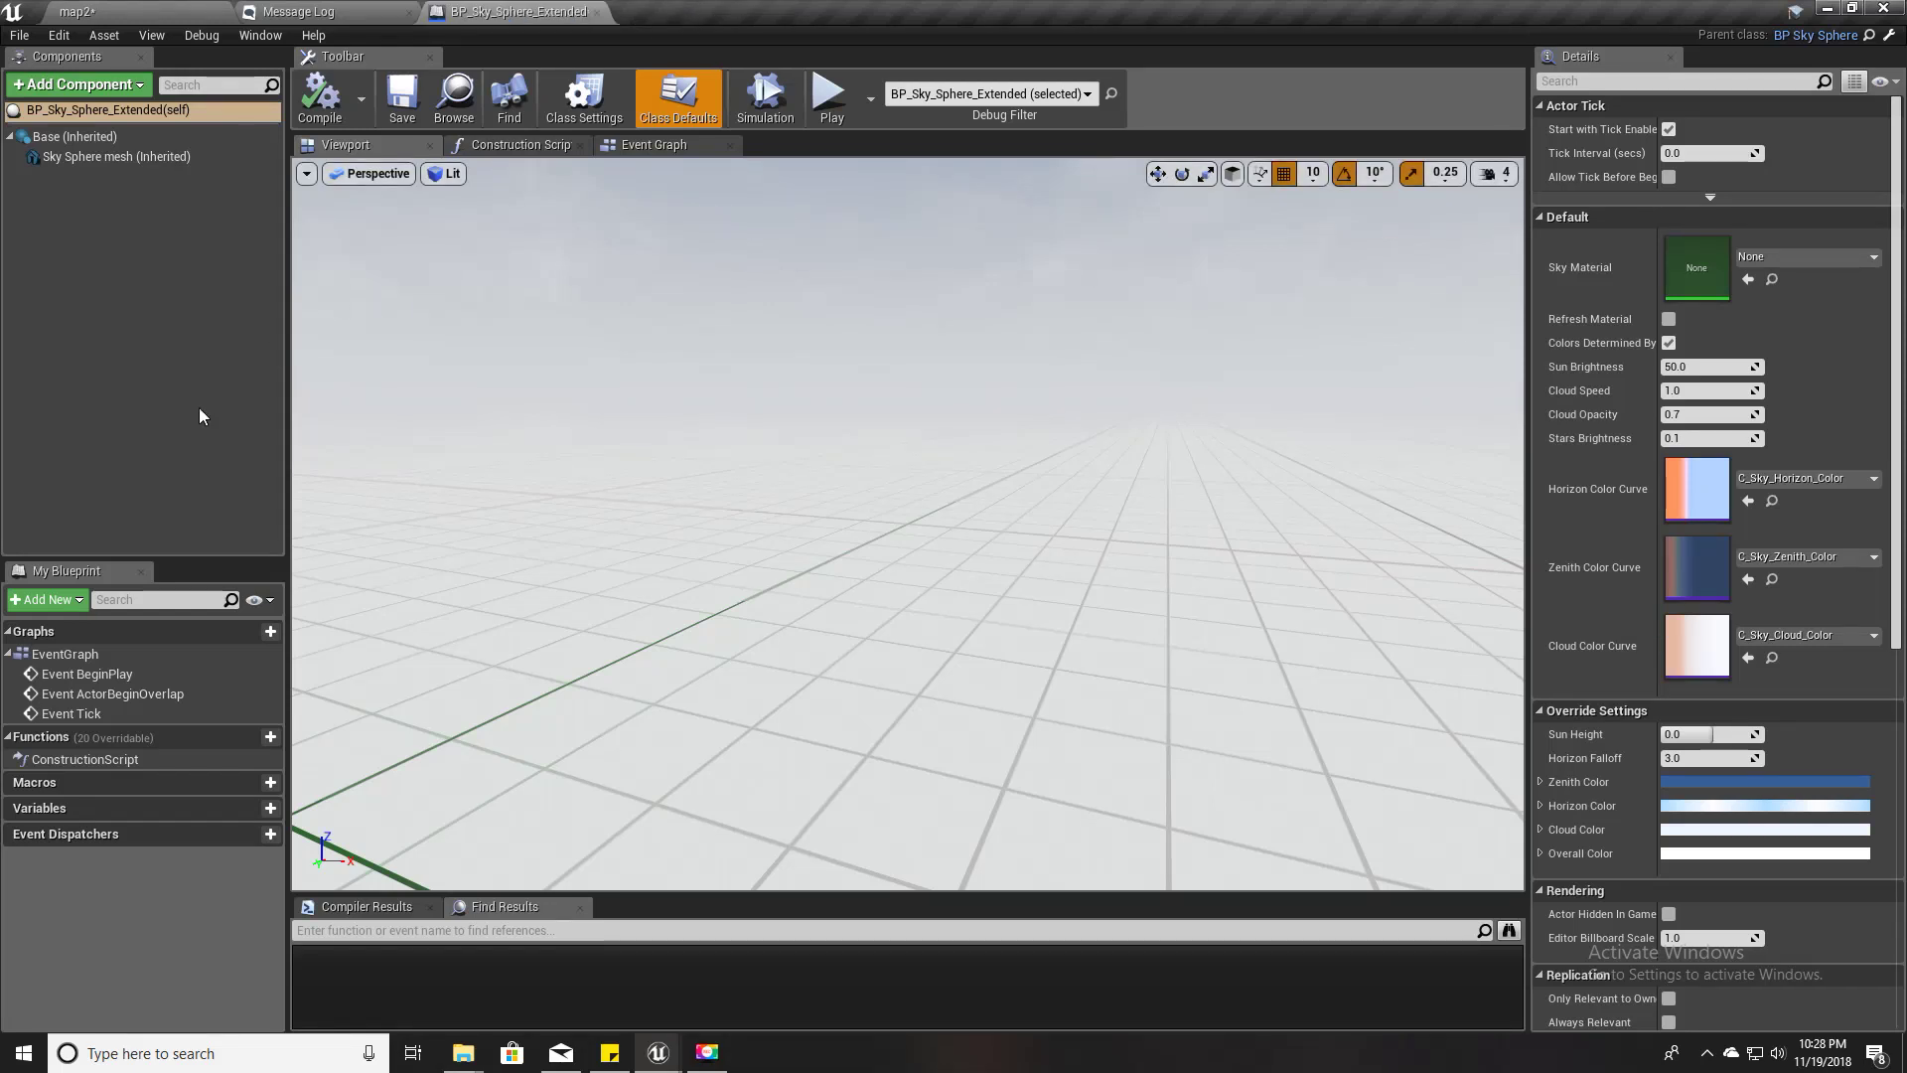
{"action": "mouse_move", "coordinate": [257, 809]}
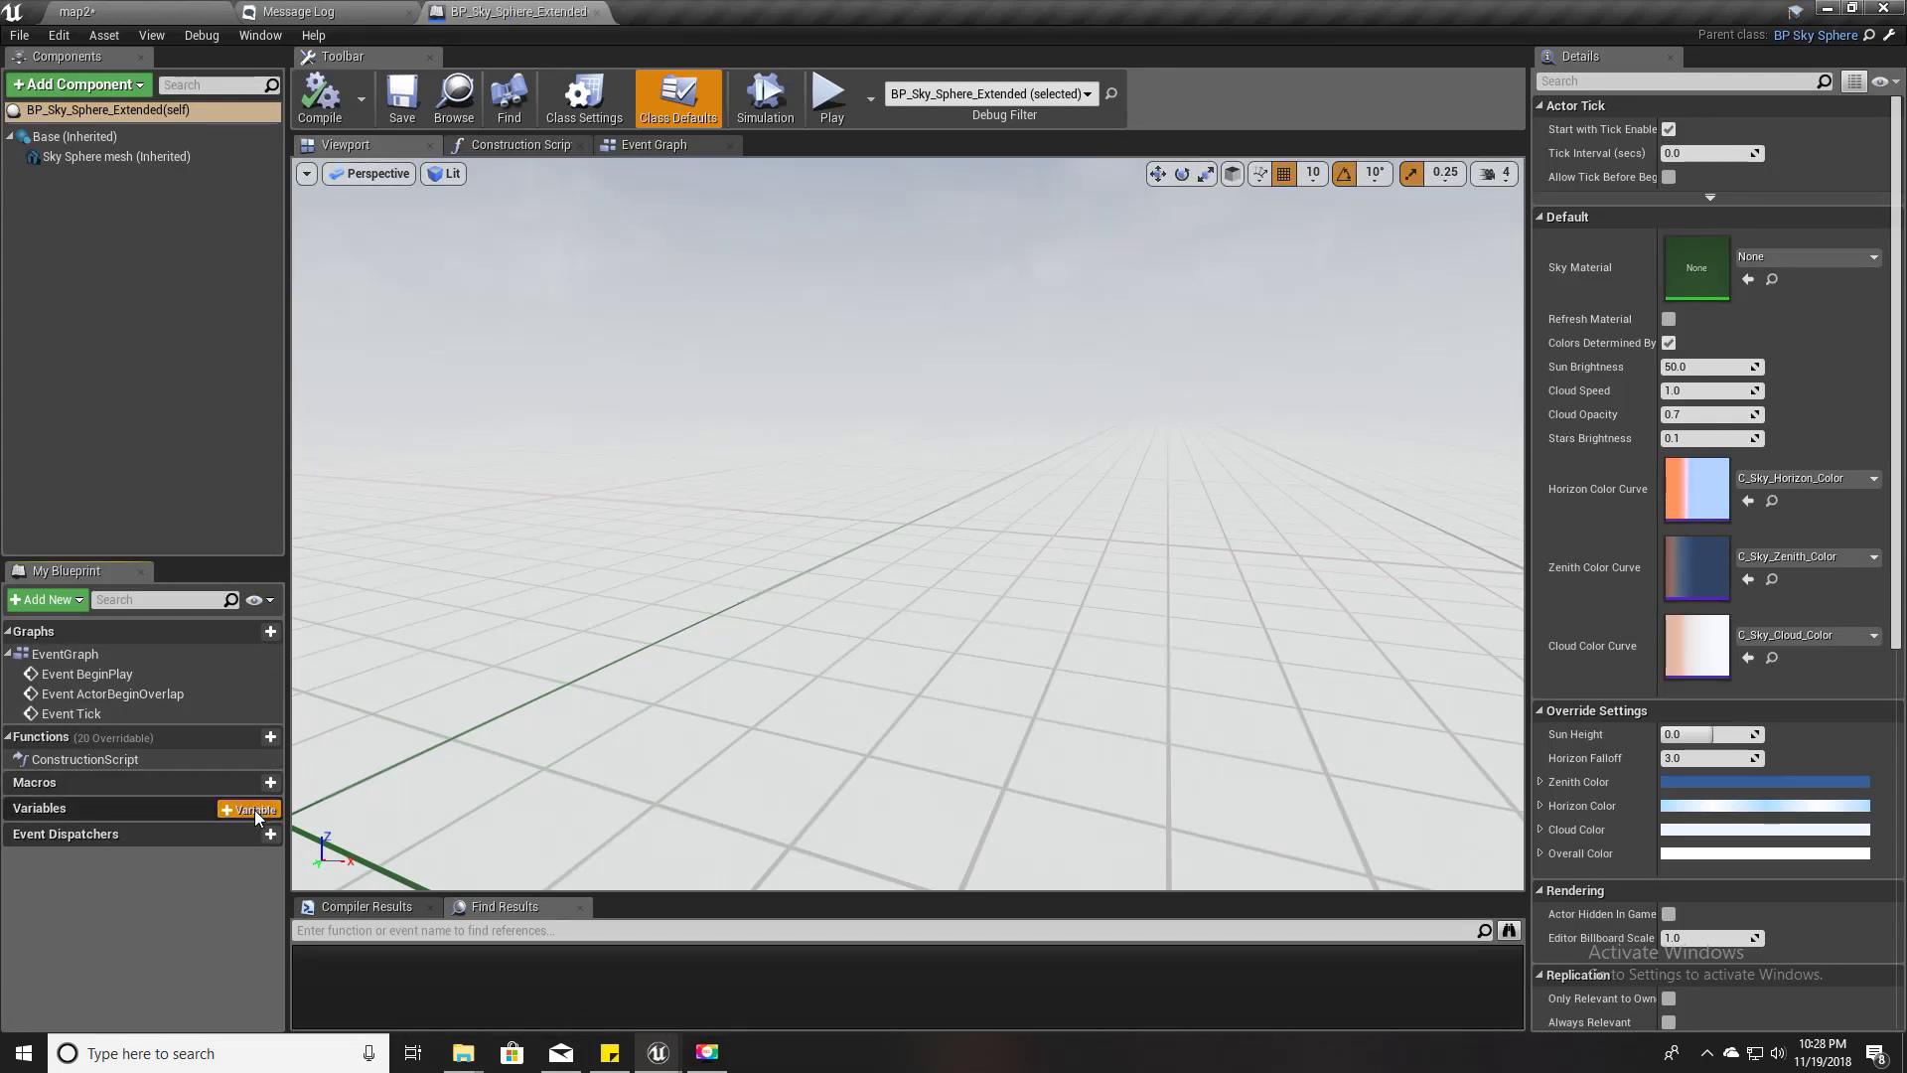
{"action": "left_click", "coordinate": [254, 806]}
{"action": "type", "text": "Time"}
{"action": "key", "text": "Return"}
{"action": "left_click", "coordinate": [1731, 151]}
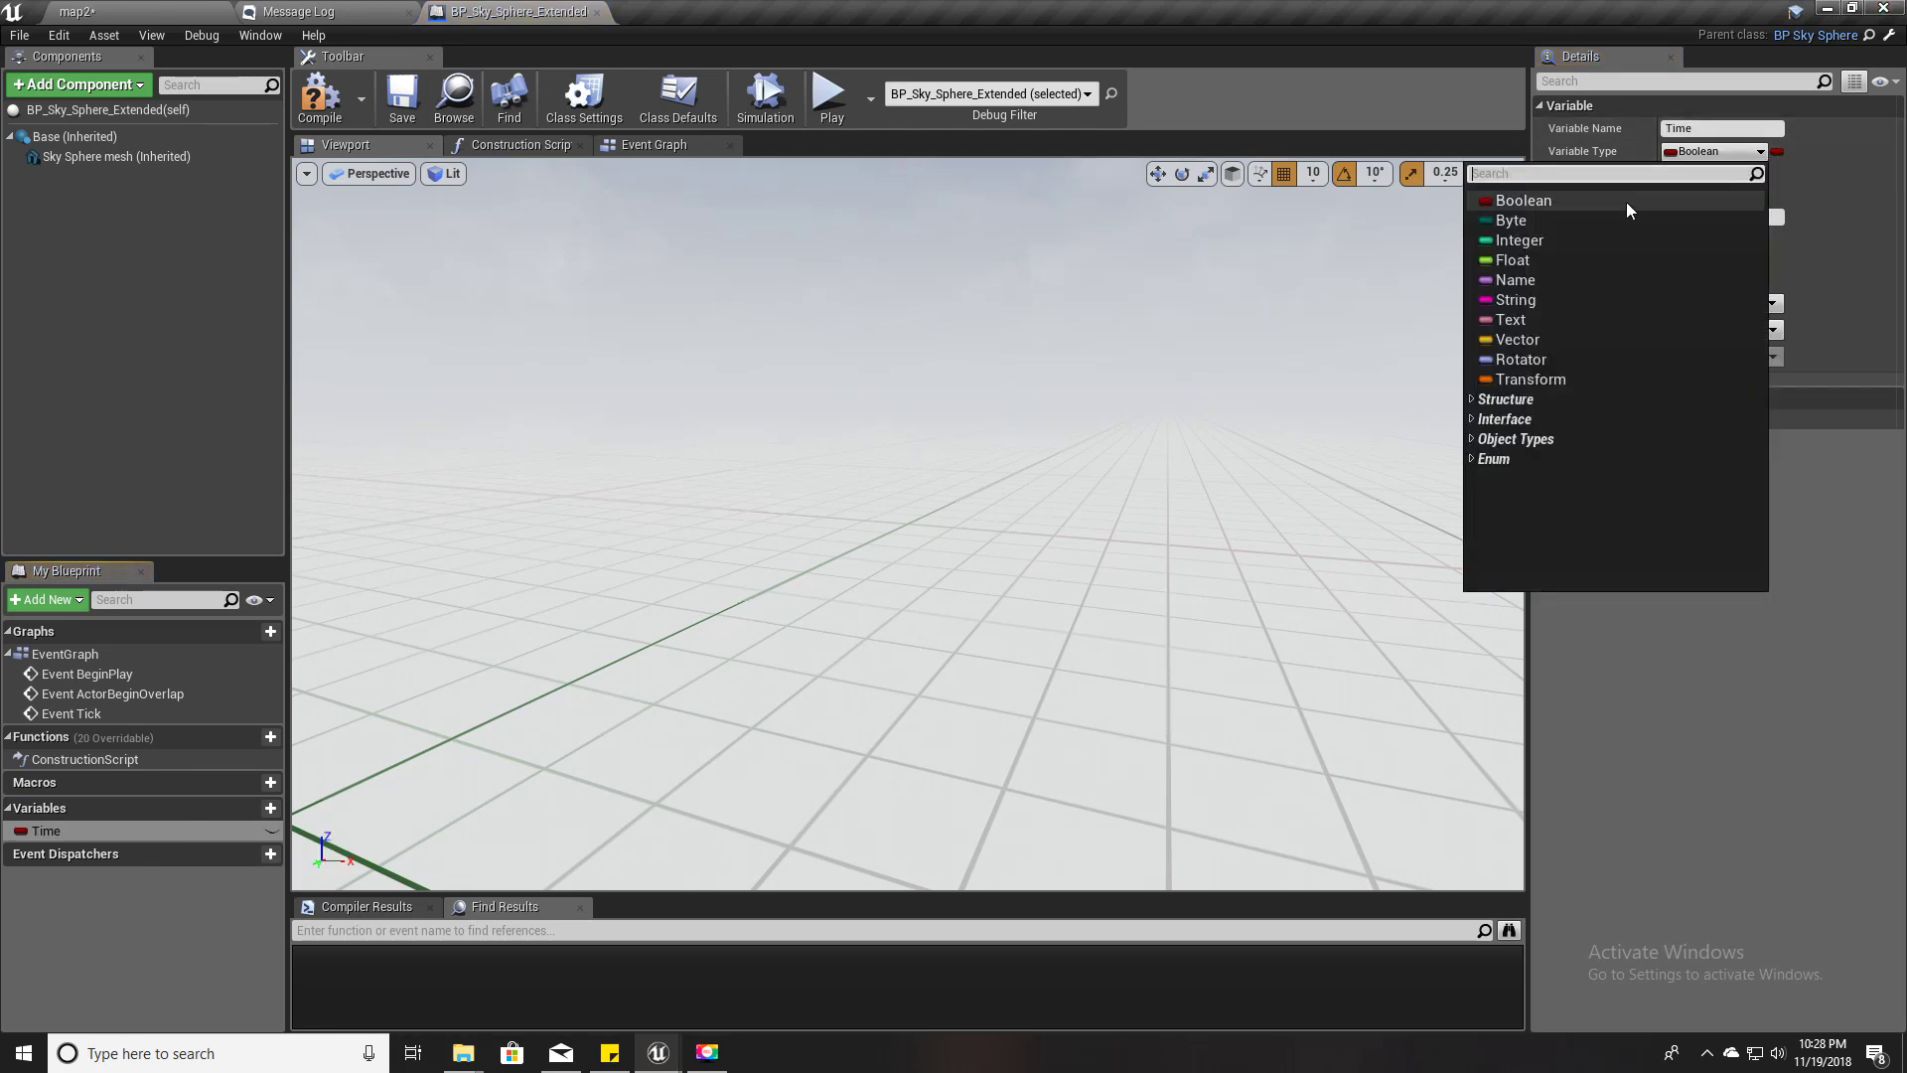
{"action": "left_click", "coordinate": [1537, 261]}
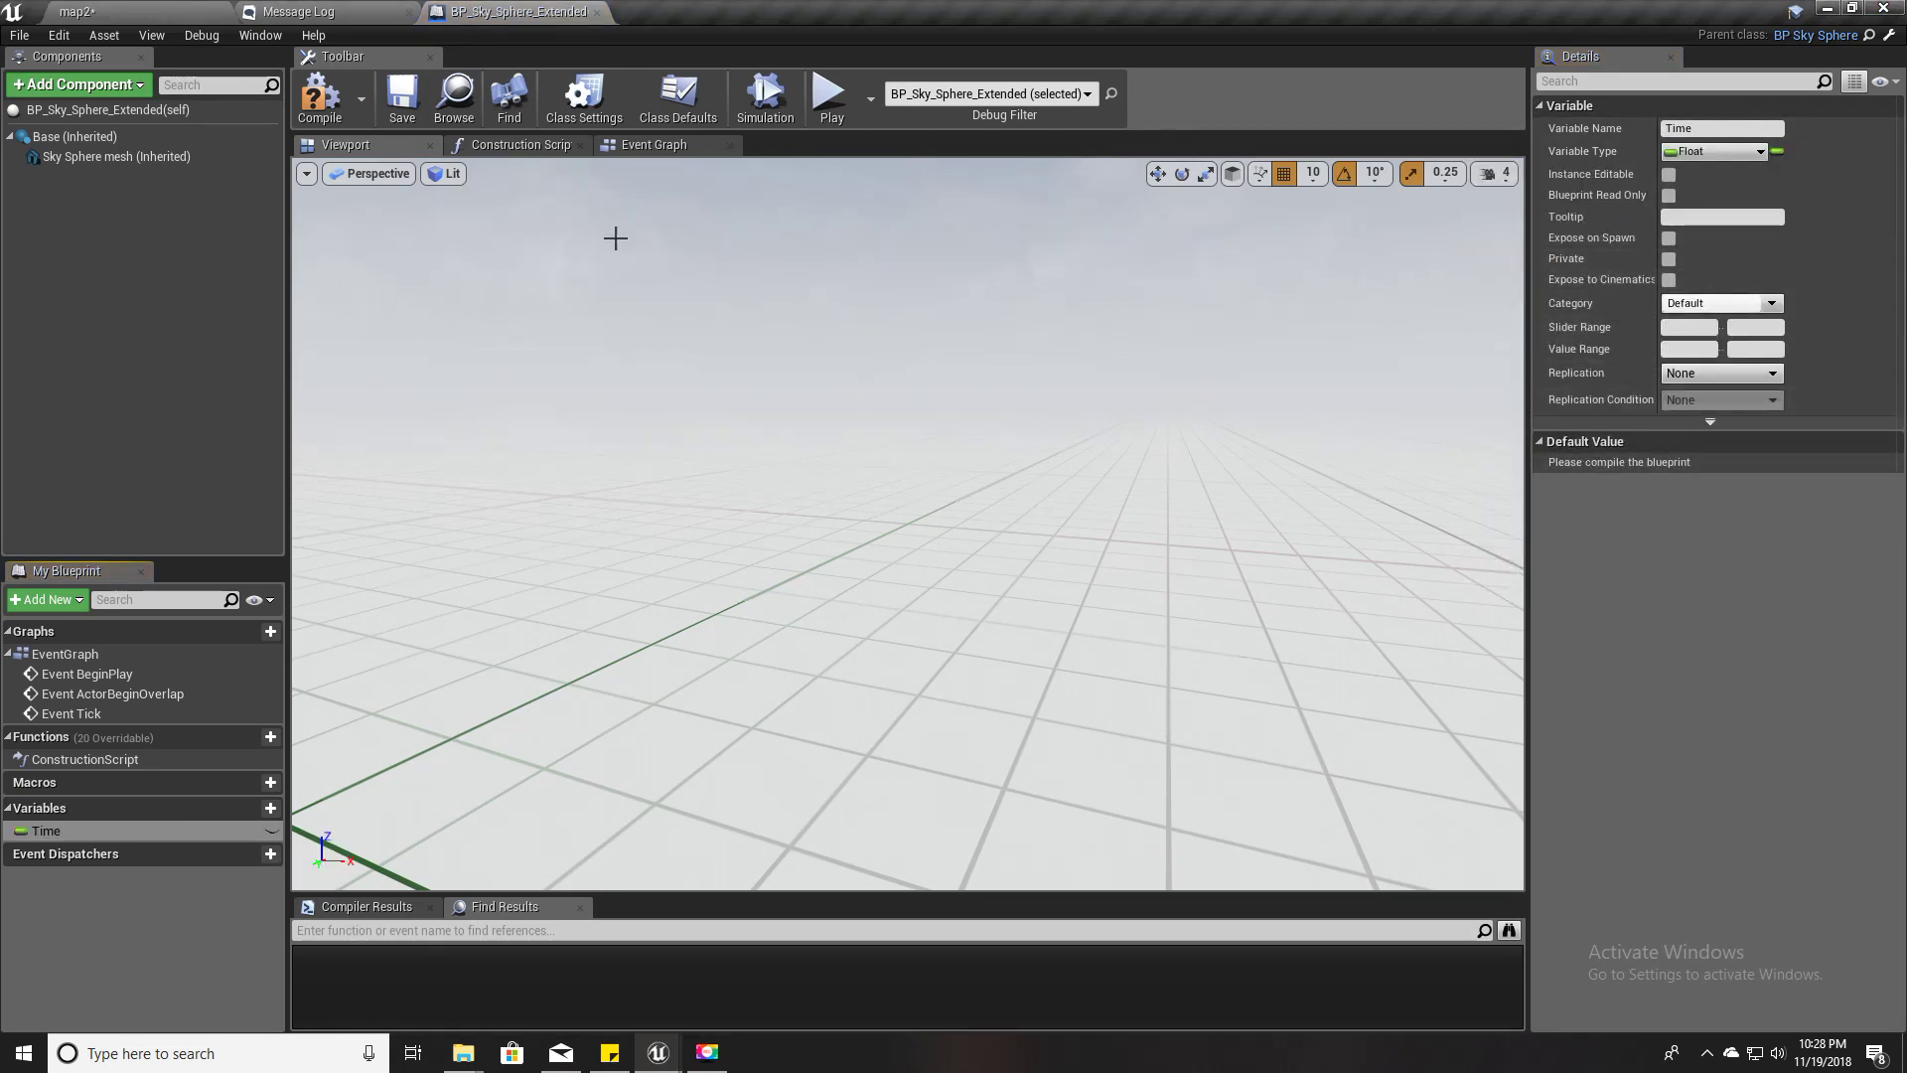
- Make the Time variable instance editable and compile the blueprint
{"action": "left_click", "coordinate": [319, 97]}
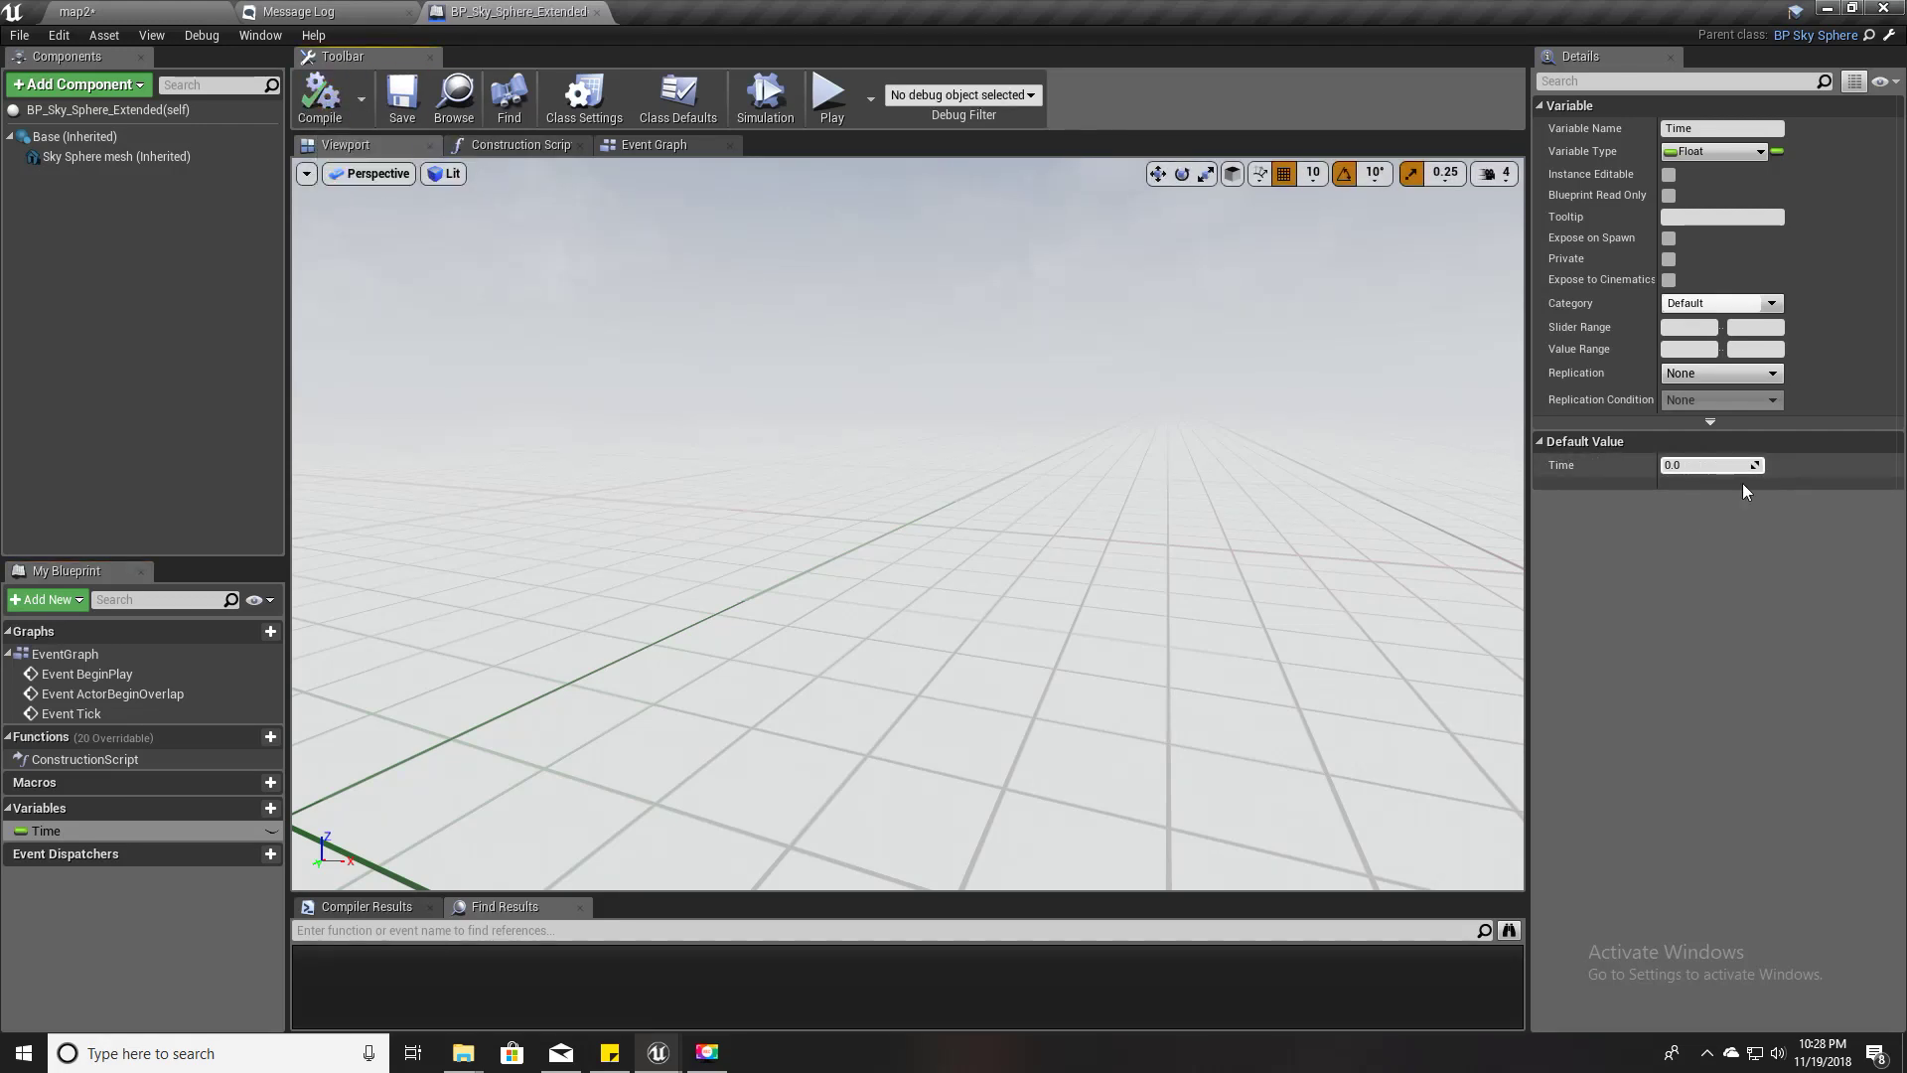
{"action": "left_click", "coordinate": [1668, 174]}
{"action": "left_click", "coordinate": [327, 97]}
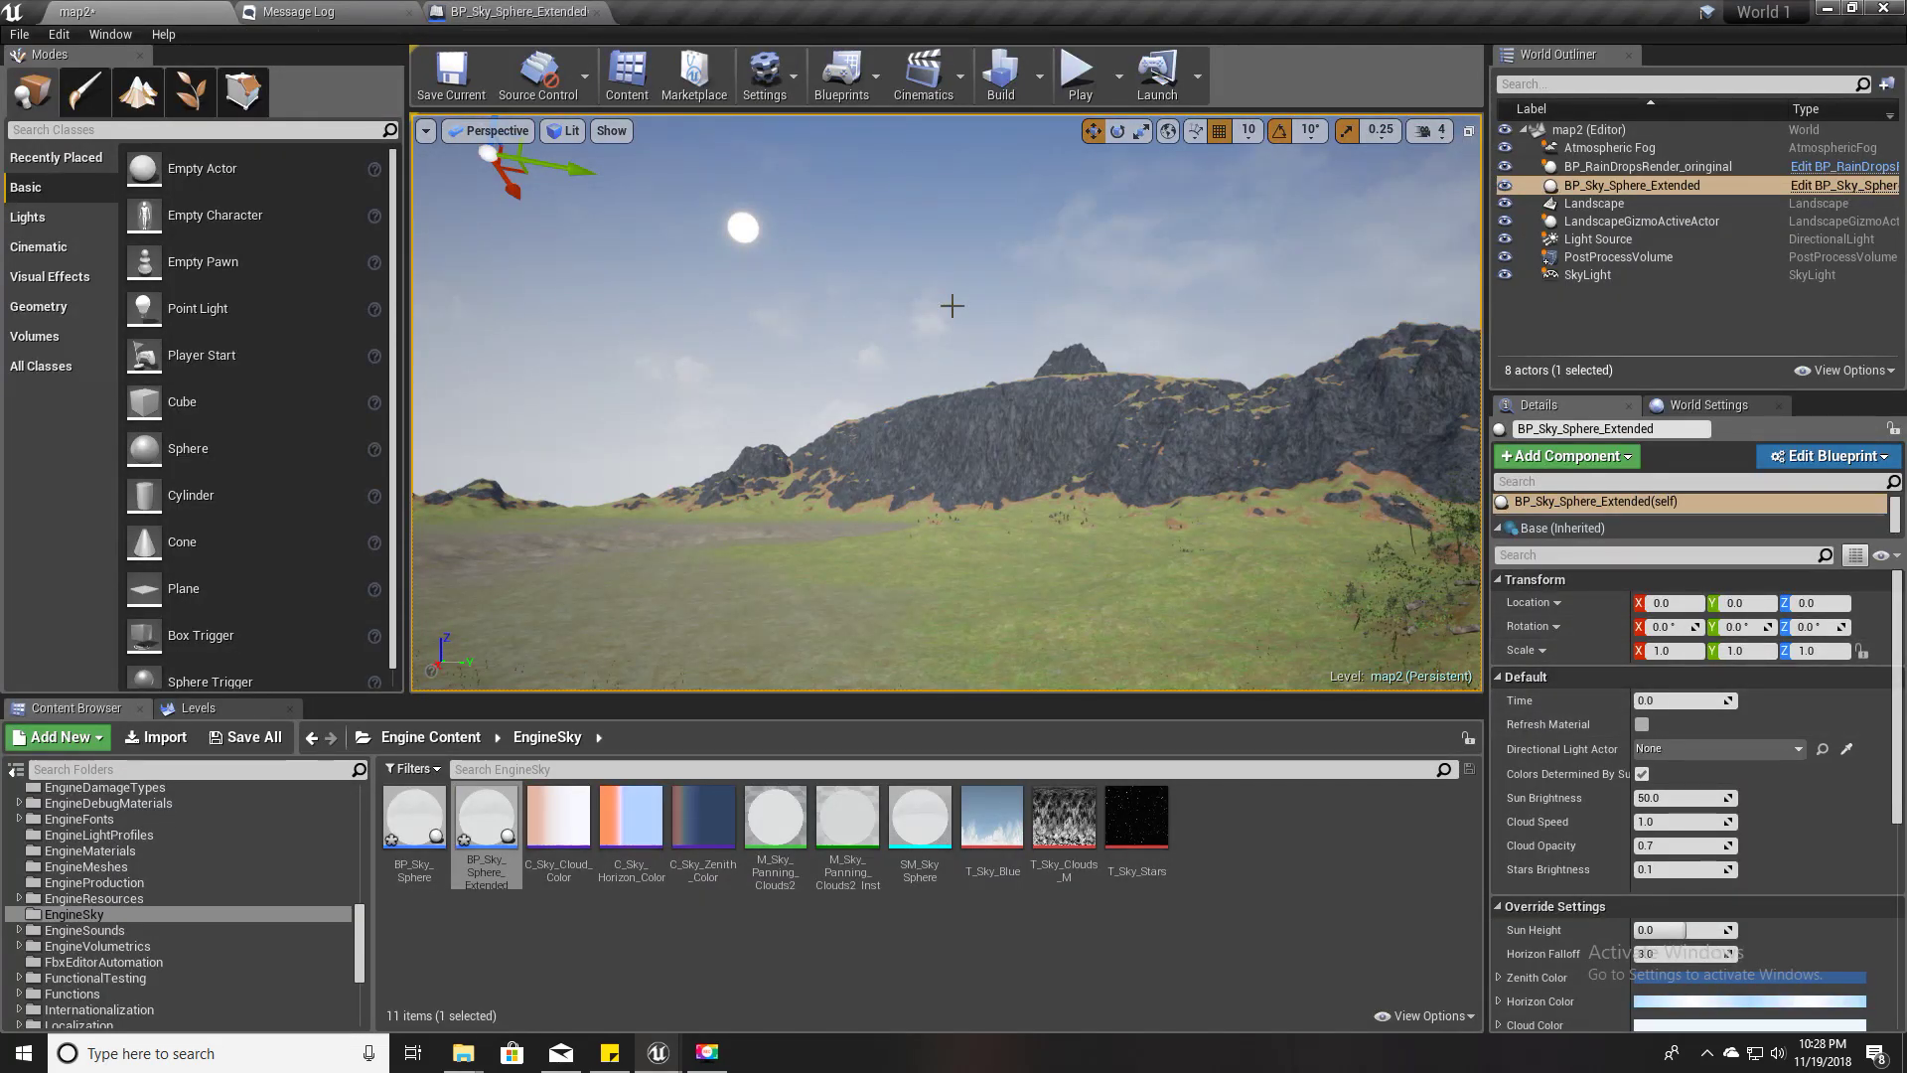
- Return to the BP_Sky_Sphere_Extended blueprint and create a function named Update Time
{"action": "left_click", "coordinate": [511, 10]}
{"action": "left_click", "coordinate": [626, 142]}
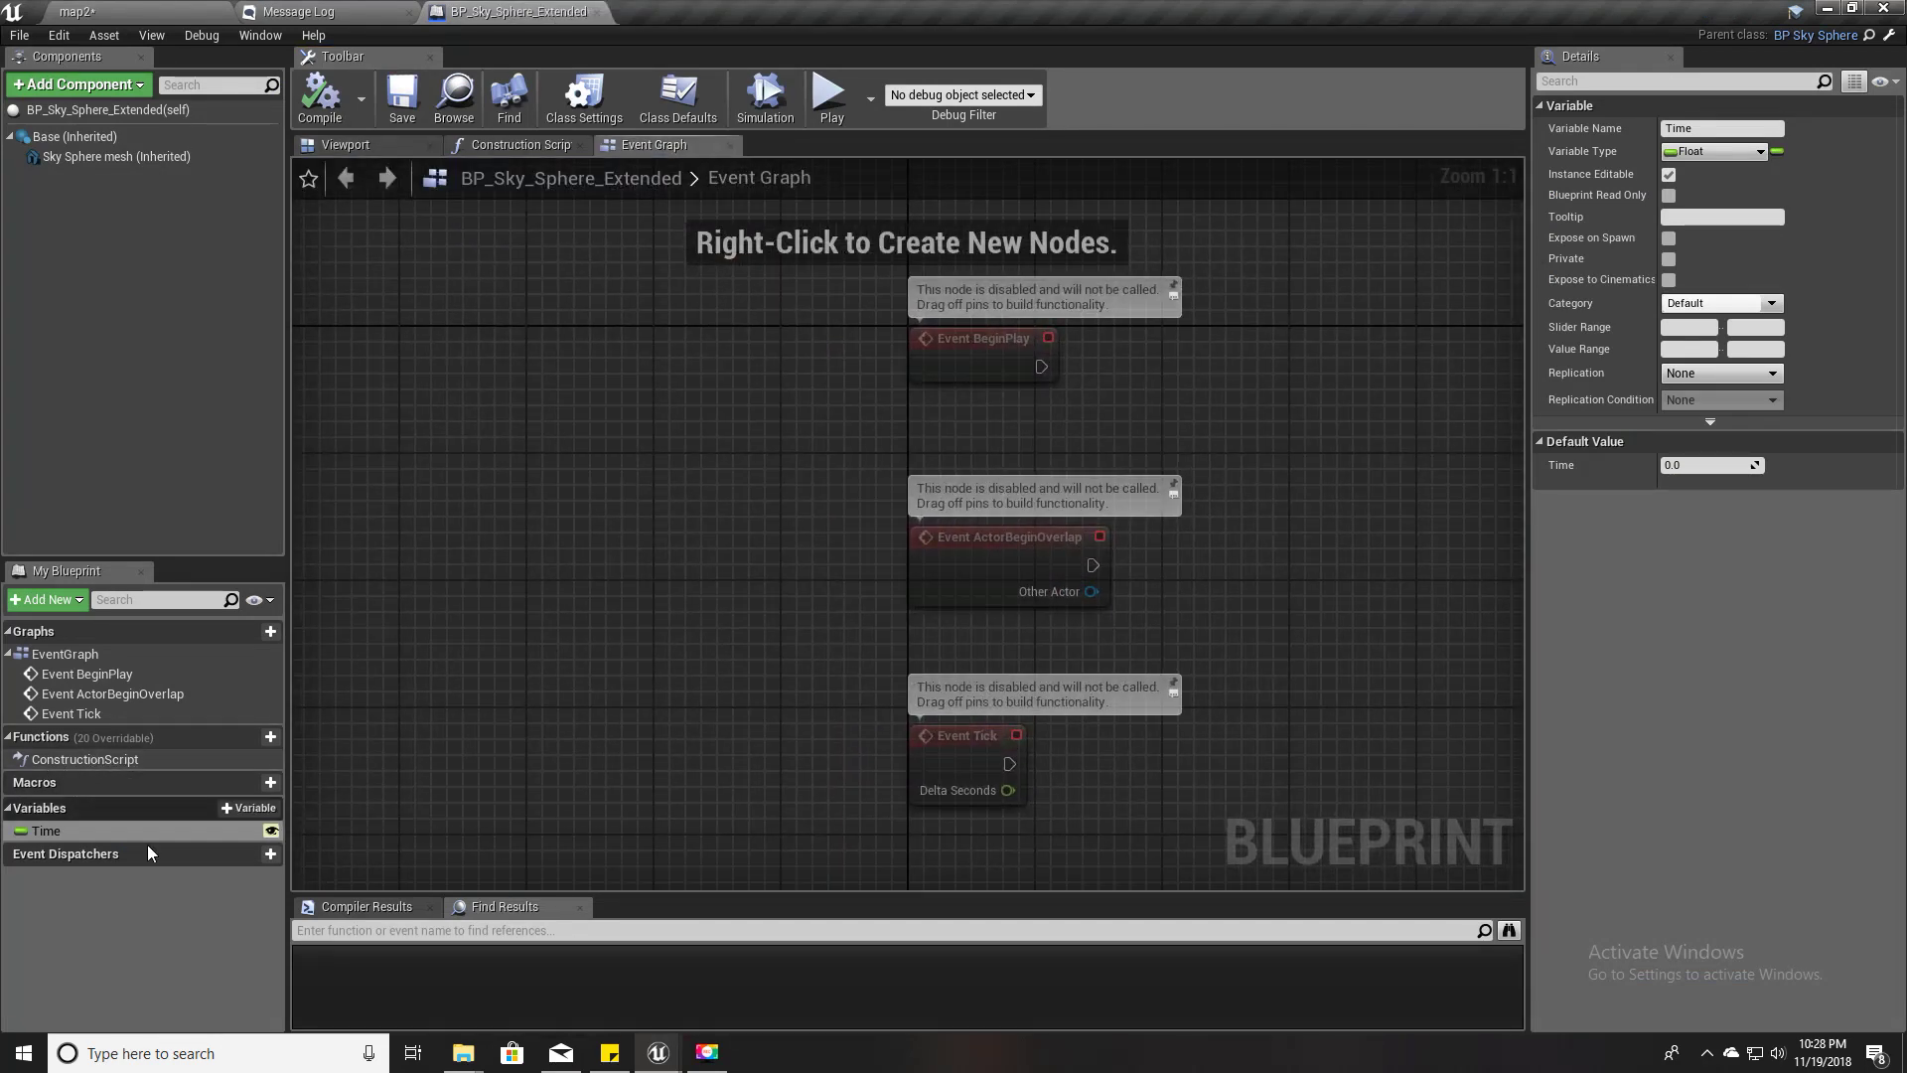
{"action": "left_click", "coordinate": [252, 737]}
{"action": "right_click_drag", "start_coordinate": [1111, 643], "coordinate": [652, 618]}
{"action": "left_click", "coordinate": [185, 778]}
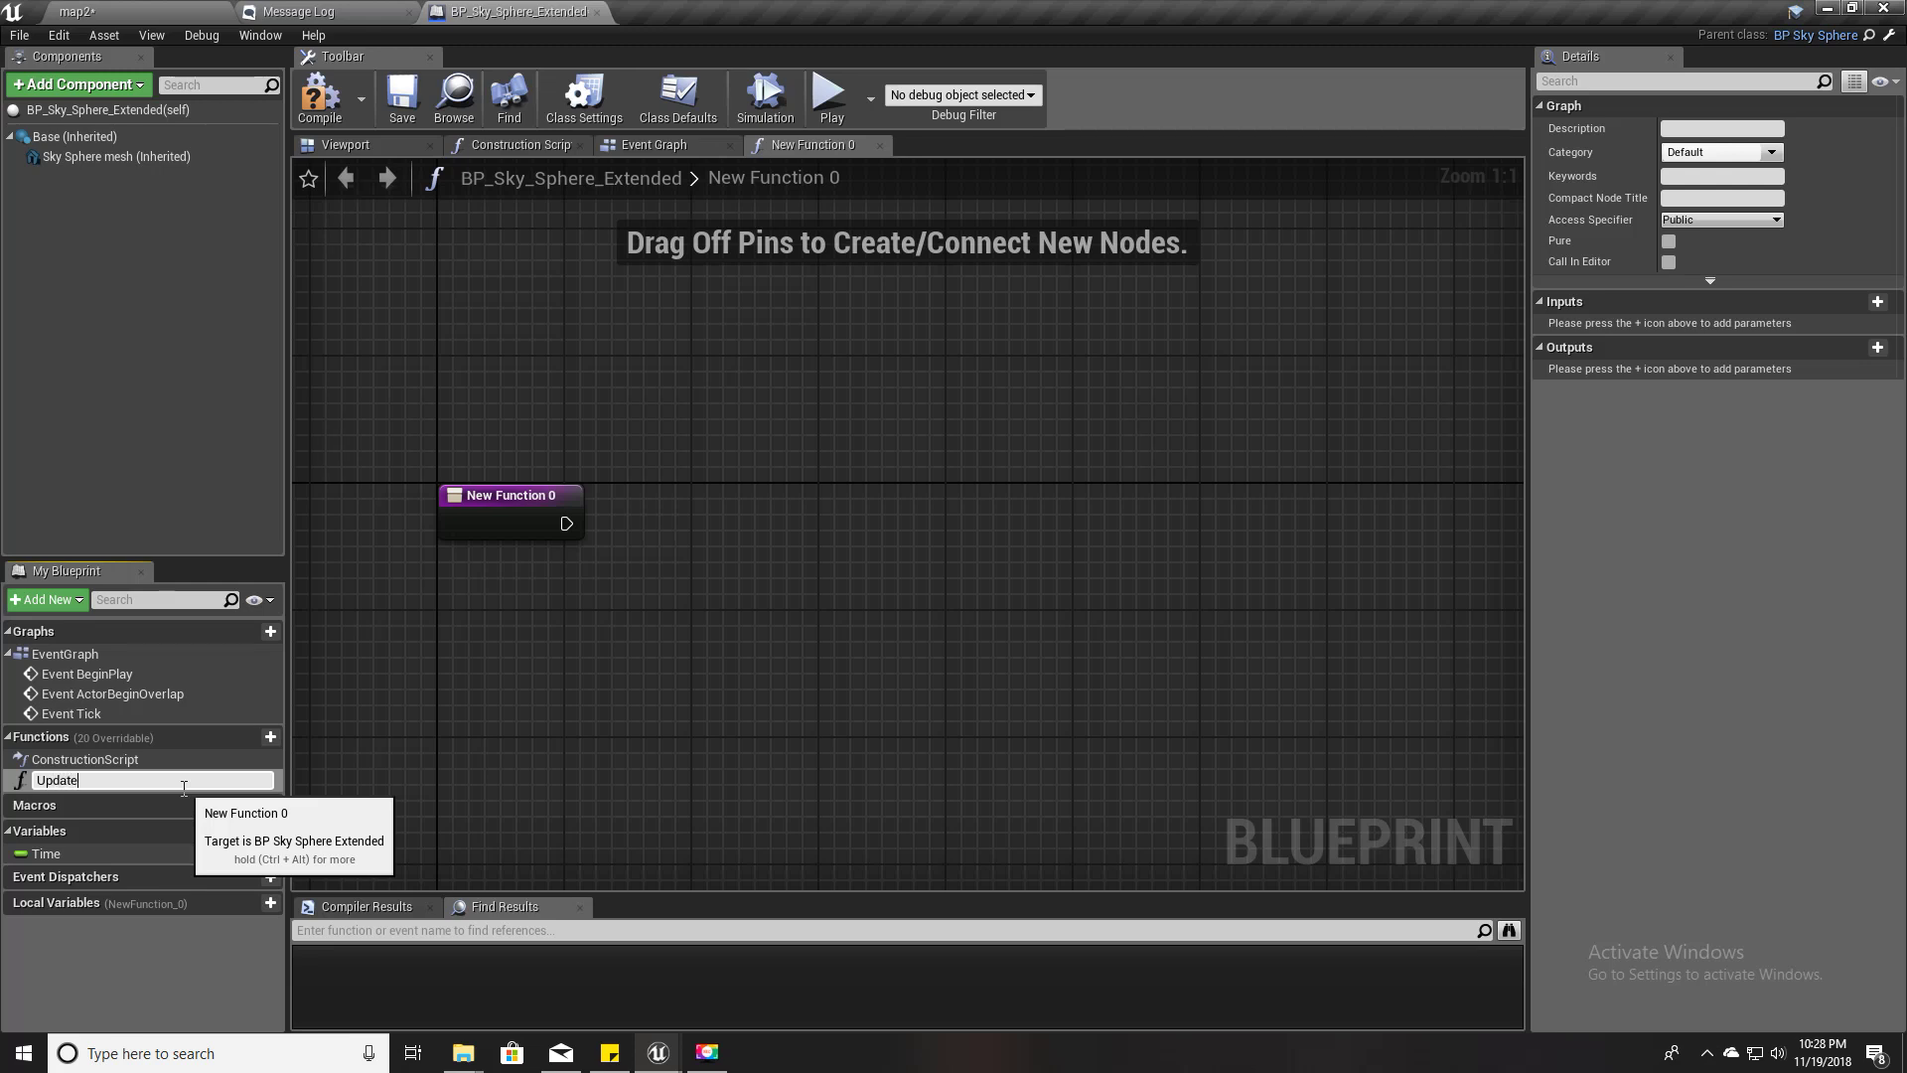
{"action": "type", "text": "Update Time"}
{"action": "key", "text": "Return"}
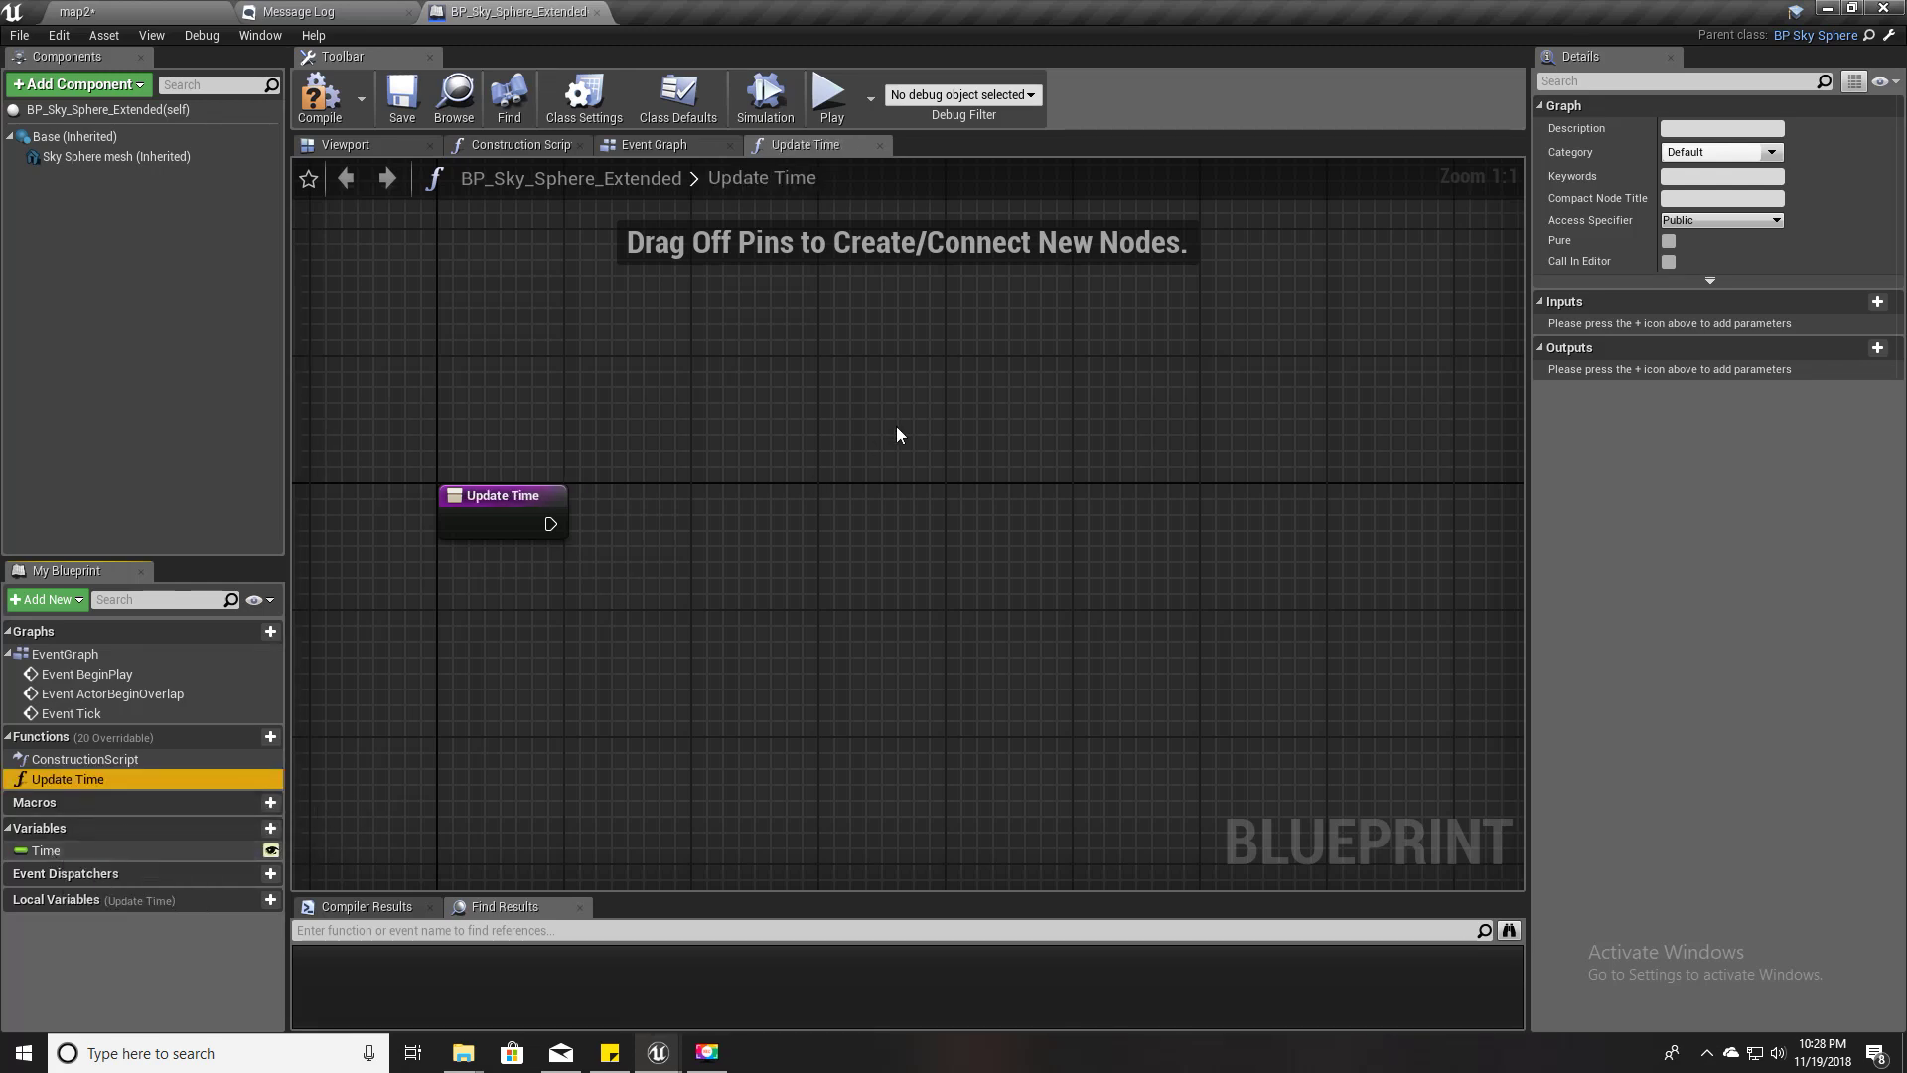
- Switch to the map2 level, select the Light Source directional light and bring it into view
{"action": "left_click", "coordinate": [139, 11]}
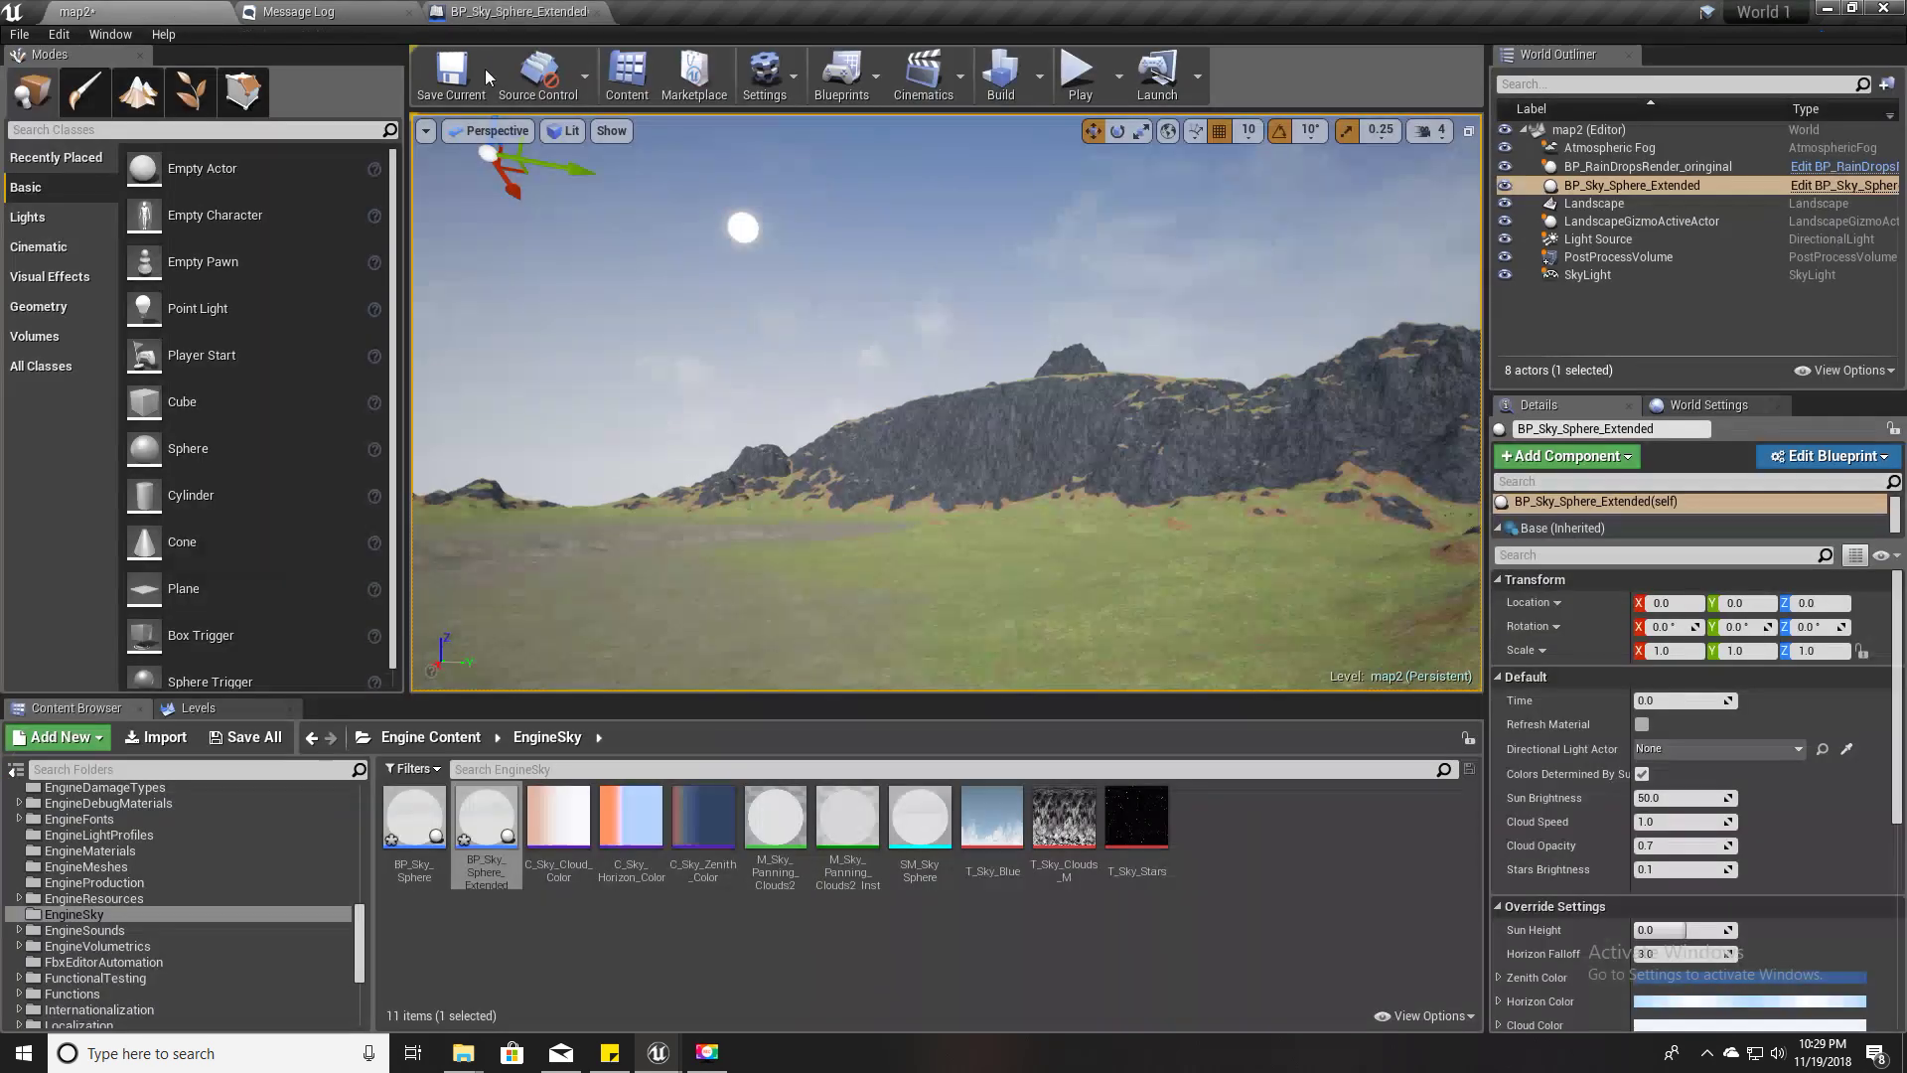
{"action": "right_click_drag", "start_coordinate": [876, 426], "coordinate": [829, 398]}
{"action": "right_click_drag", "start_coordinate": [869, 294], "coordinate": [771, 290]}
{"action": "right_click_drag", "start_coordinate": [845, 367], "coordinate": [816, 345]}
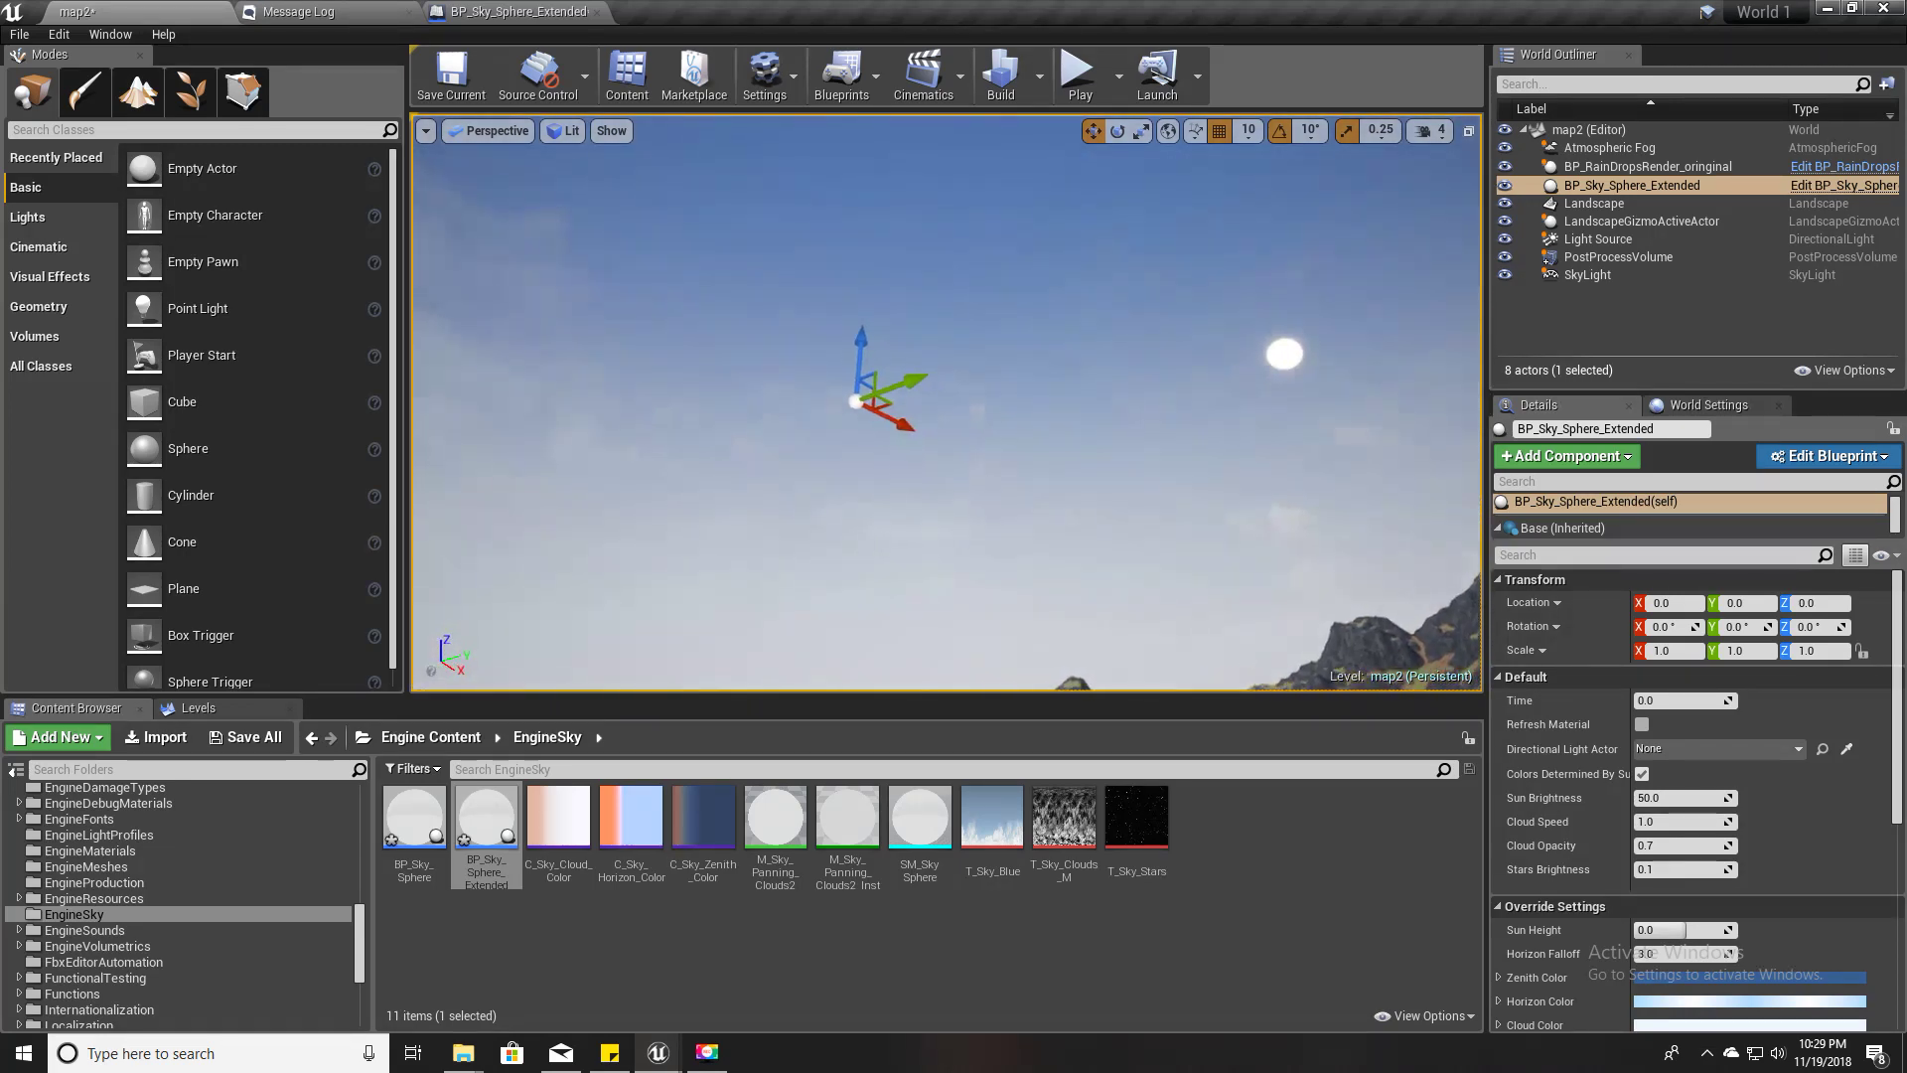
{"action": "left_click", "coordinate": [1599, 241]}
{"action": "right_click_drag", "start_coordinate": [1231, 333], "coordinate": [1110, 363]}
{"action": "key", "text": "w"}
{"action": "key", "text": "s"}
{"action": "key", "text": "w"}
{"action": "right_click_drag", "start_coordinate": [961, 403], "coordinate": [1030, 366]}
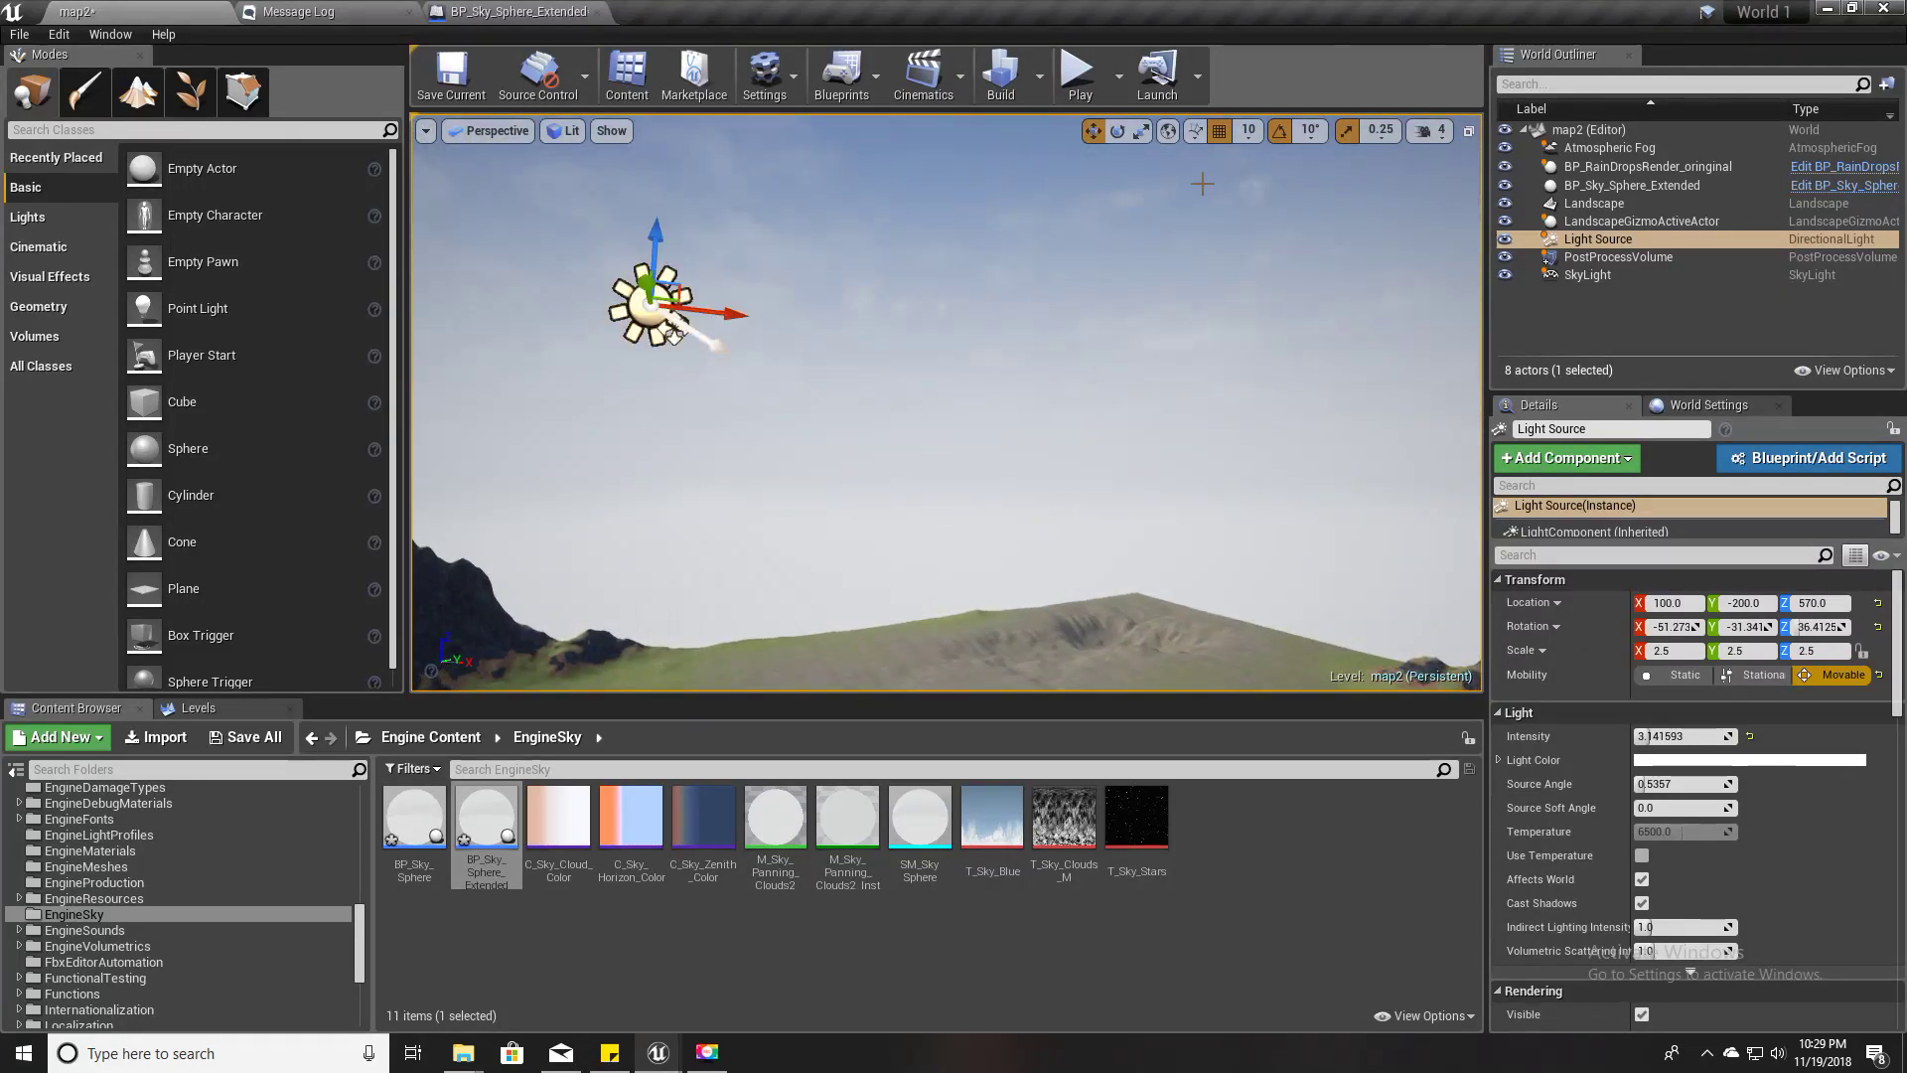
- Try rotating the Light Source freely with the gizmo in local space, restore world space and inspect the light's direction
{"action": "left_click", "coordinate": [1168, 132]}
{"action": "middle_click_drag", "start_coordinate": [750, 307], "coordinate": [740, 204]}
{"action": "right_click_drag", "start_coordinate": [750, 307], "coordinate": [1003, 422]}
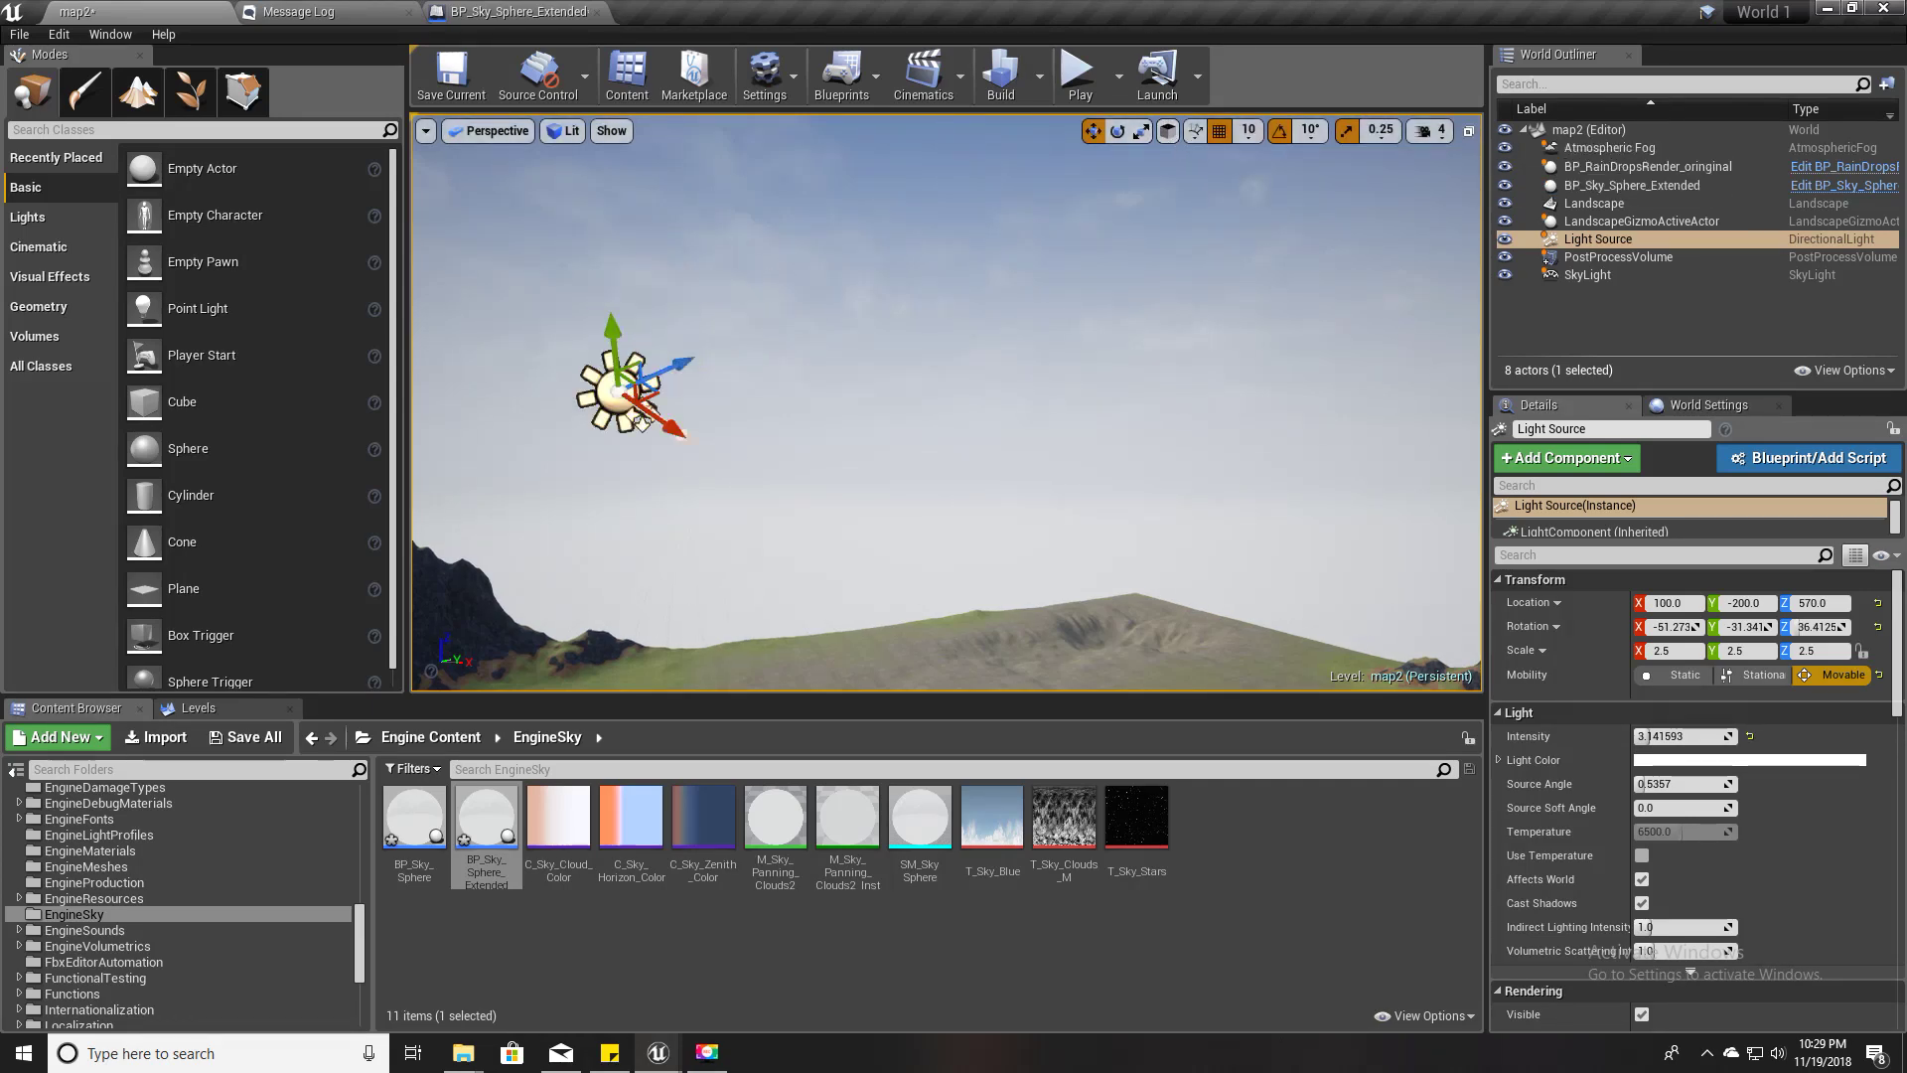
{"action": "left_click_drag", "start_coordinate": [467, 257], "coordinate": [692, 285]}
{"action": "key", "text": "e"}
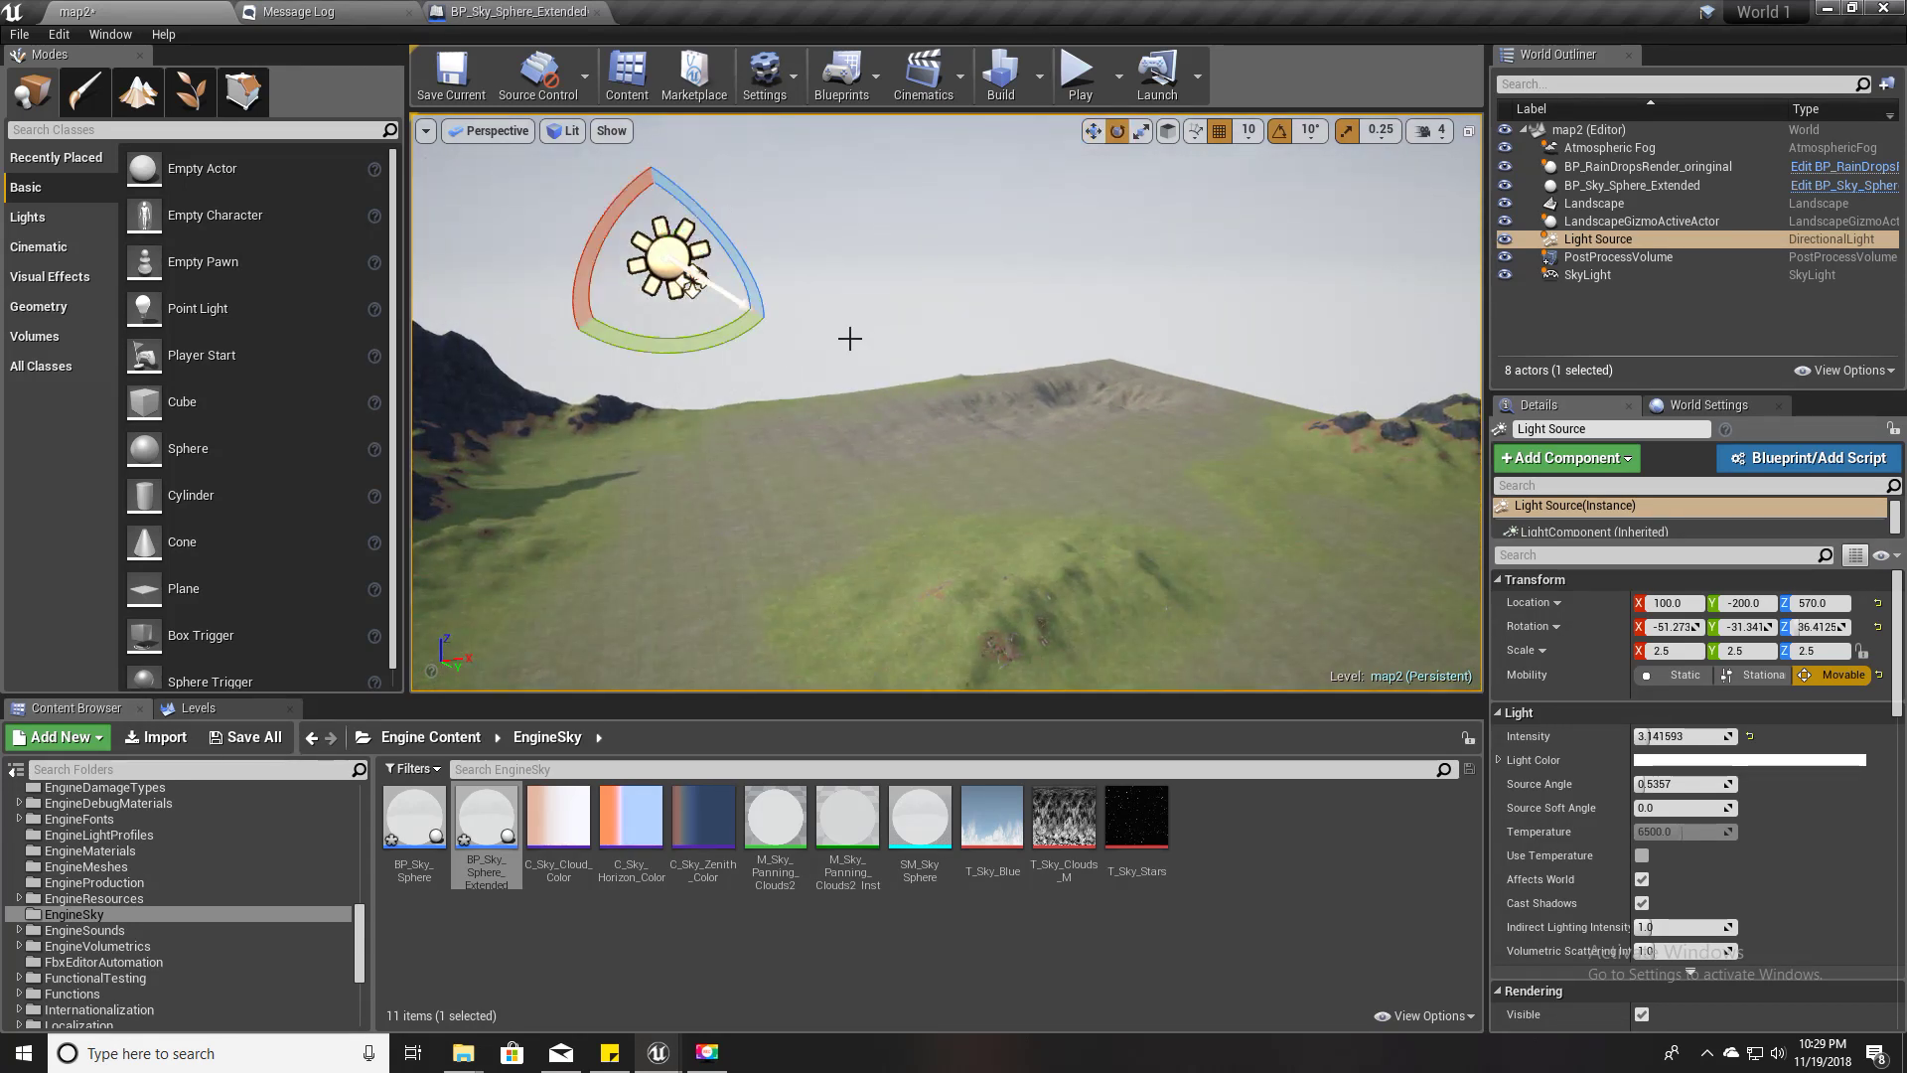
{"action": "right_click_drag", "start_coordinate": [760, 300], "coordinate": [690, 273]}
{"action": "right_click_drag", "start_coordinate": [983, 434], "coordinate": [1056, 456]}
{"action": "middle_click_drag", "start_coordinate": [1055, 456], "coordinate": [1083, 316]}
{"action": "left_click_drag", "start_coordinate": [1032, 233], "coordinate": [1049, 278]}
{"action": "left_click_drag", "start_coordinate": [1062, 368], "coordinate": [1027, 300]}
{"action": "key", "text": "w"}
{"action": "mouse_move", "coordinate": [1027, 300]}
{"action": "right_mouse_down"}
{"action": "mouse_move", "coordinate": [908, 298]}
{"action": "mouse_move", "coordinate": [1013, 278]}
{"action": "right_mouse_up"}
{"action": "left_click", "coordinate": [1169, 132]}
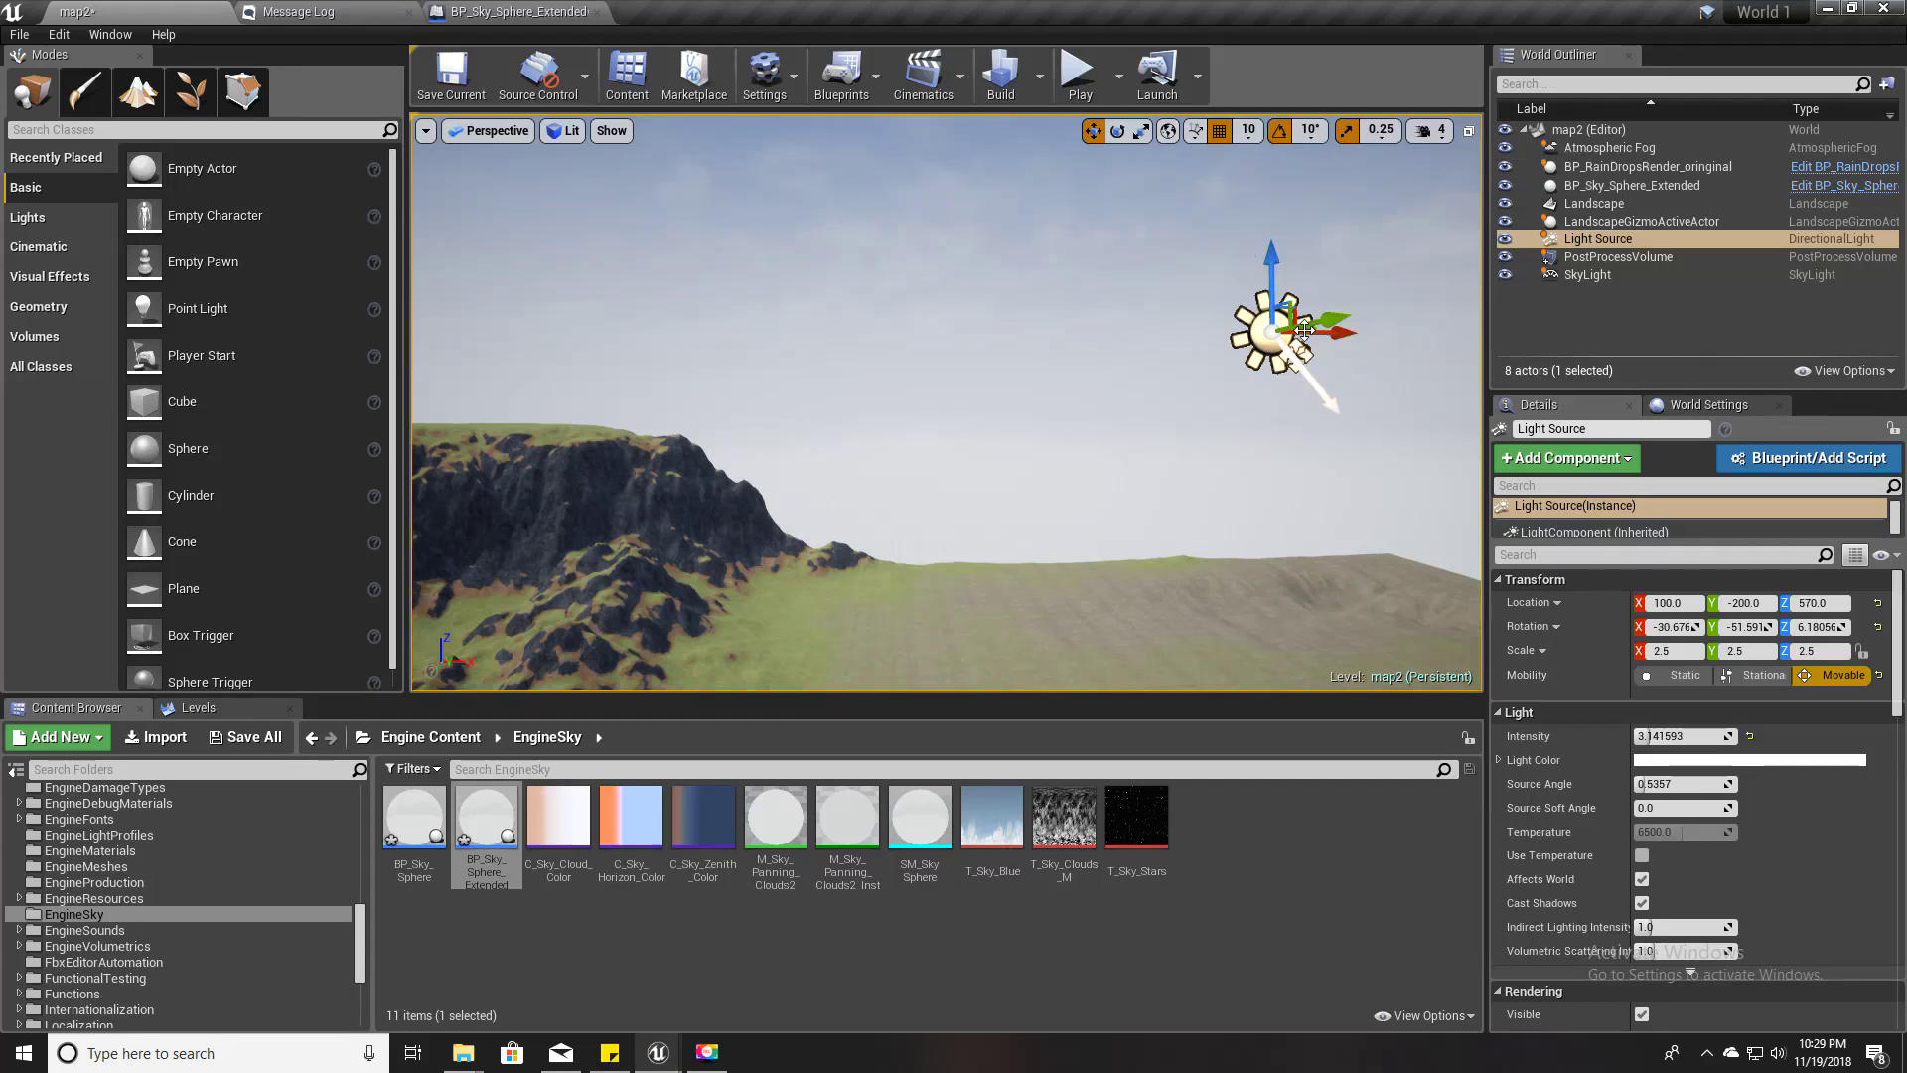
{"action": "key", "text": "d"}
{"action": "right_click_drag", "start_coordinate": [1013, 298], "coordinate": [878, 335]}
{"action": "key", "text": "a"}
{"action": "key", "text": "d"}
{"action": "key", "text": "a"}
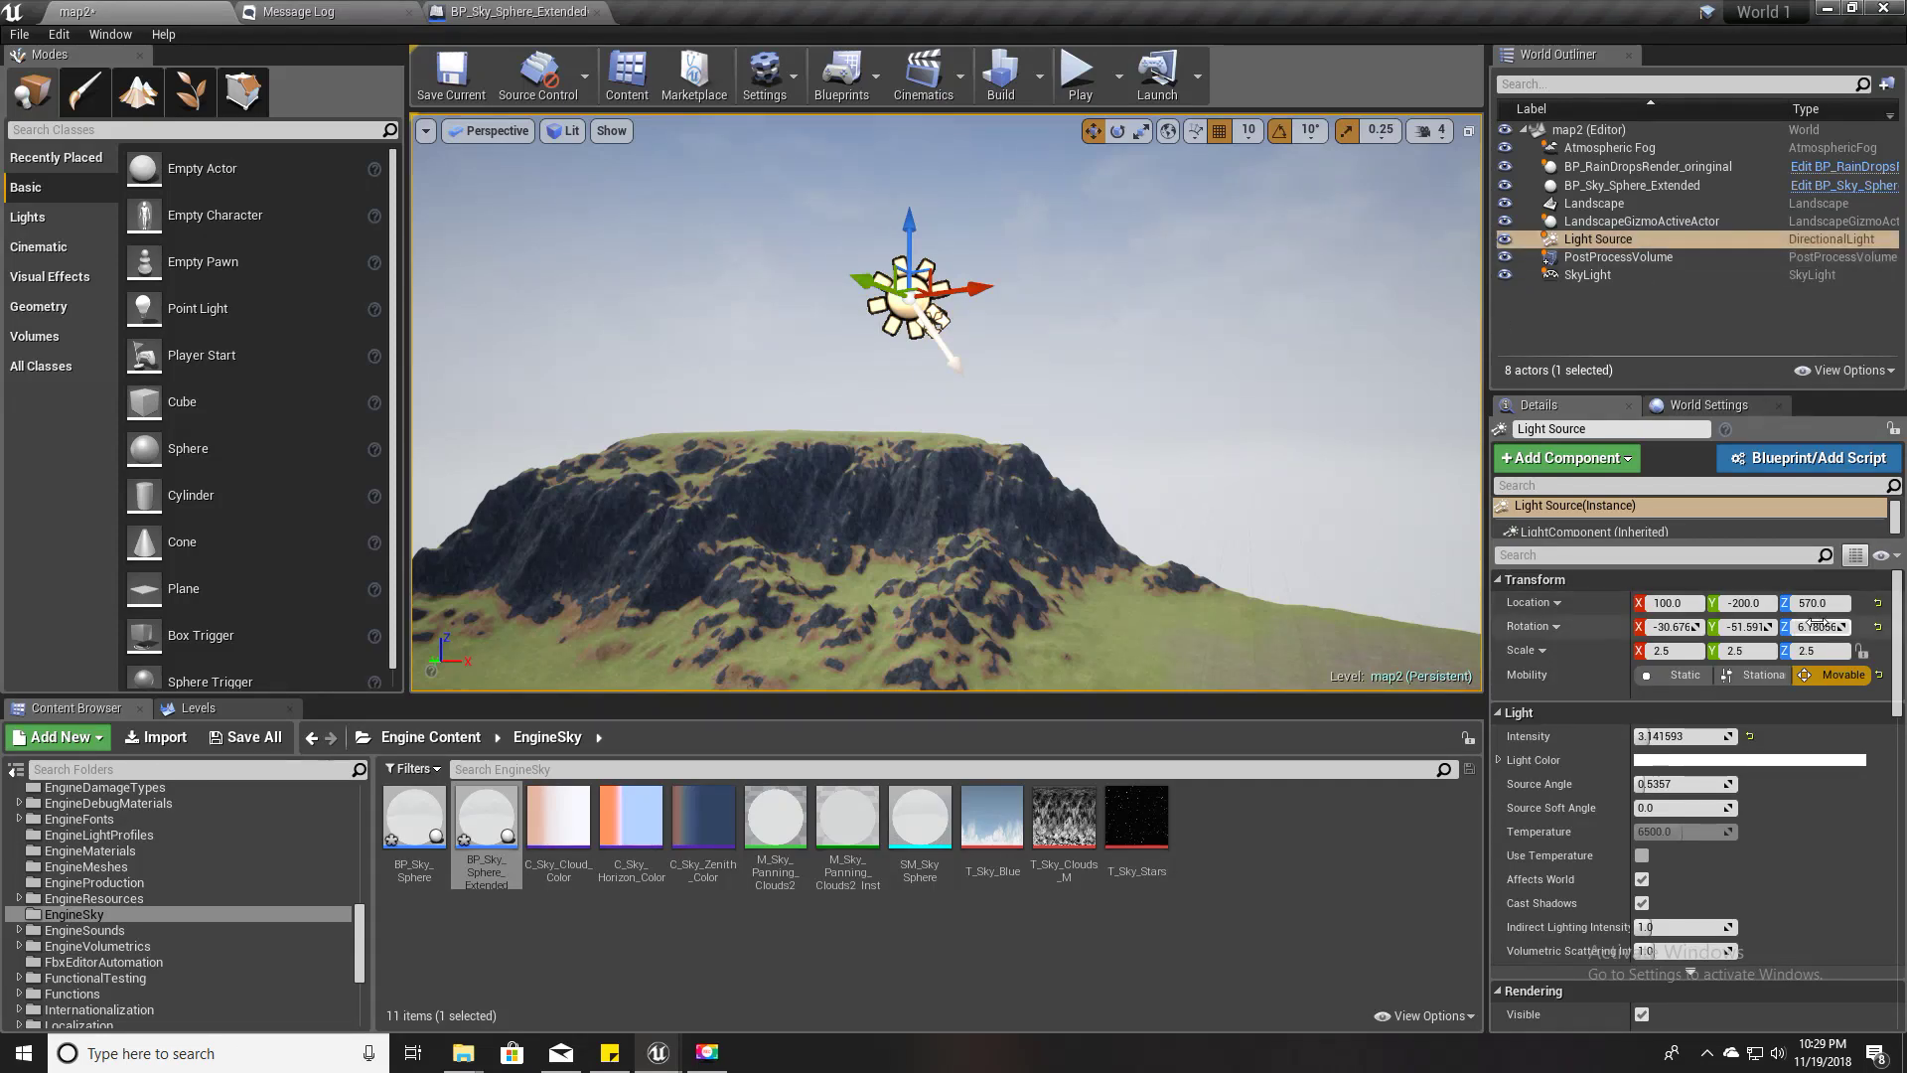
- Return to the Update Time function and place a getter for the Time variable below the entry node
{"action": "left_click", "coordinate": [526, 11]}
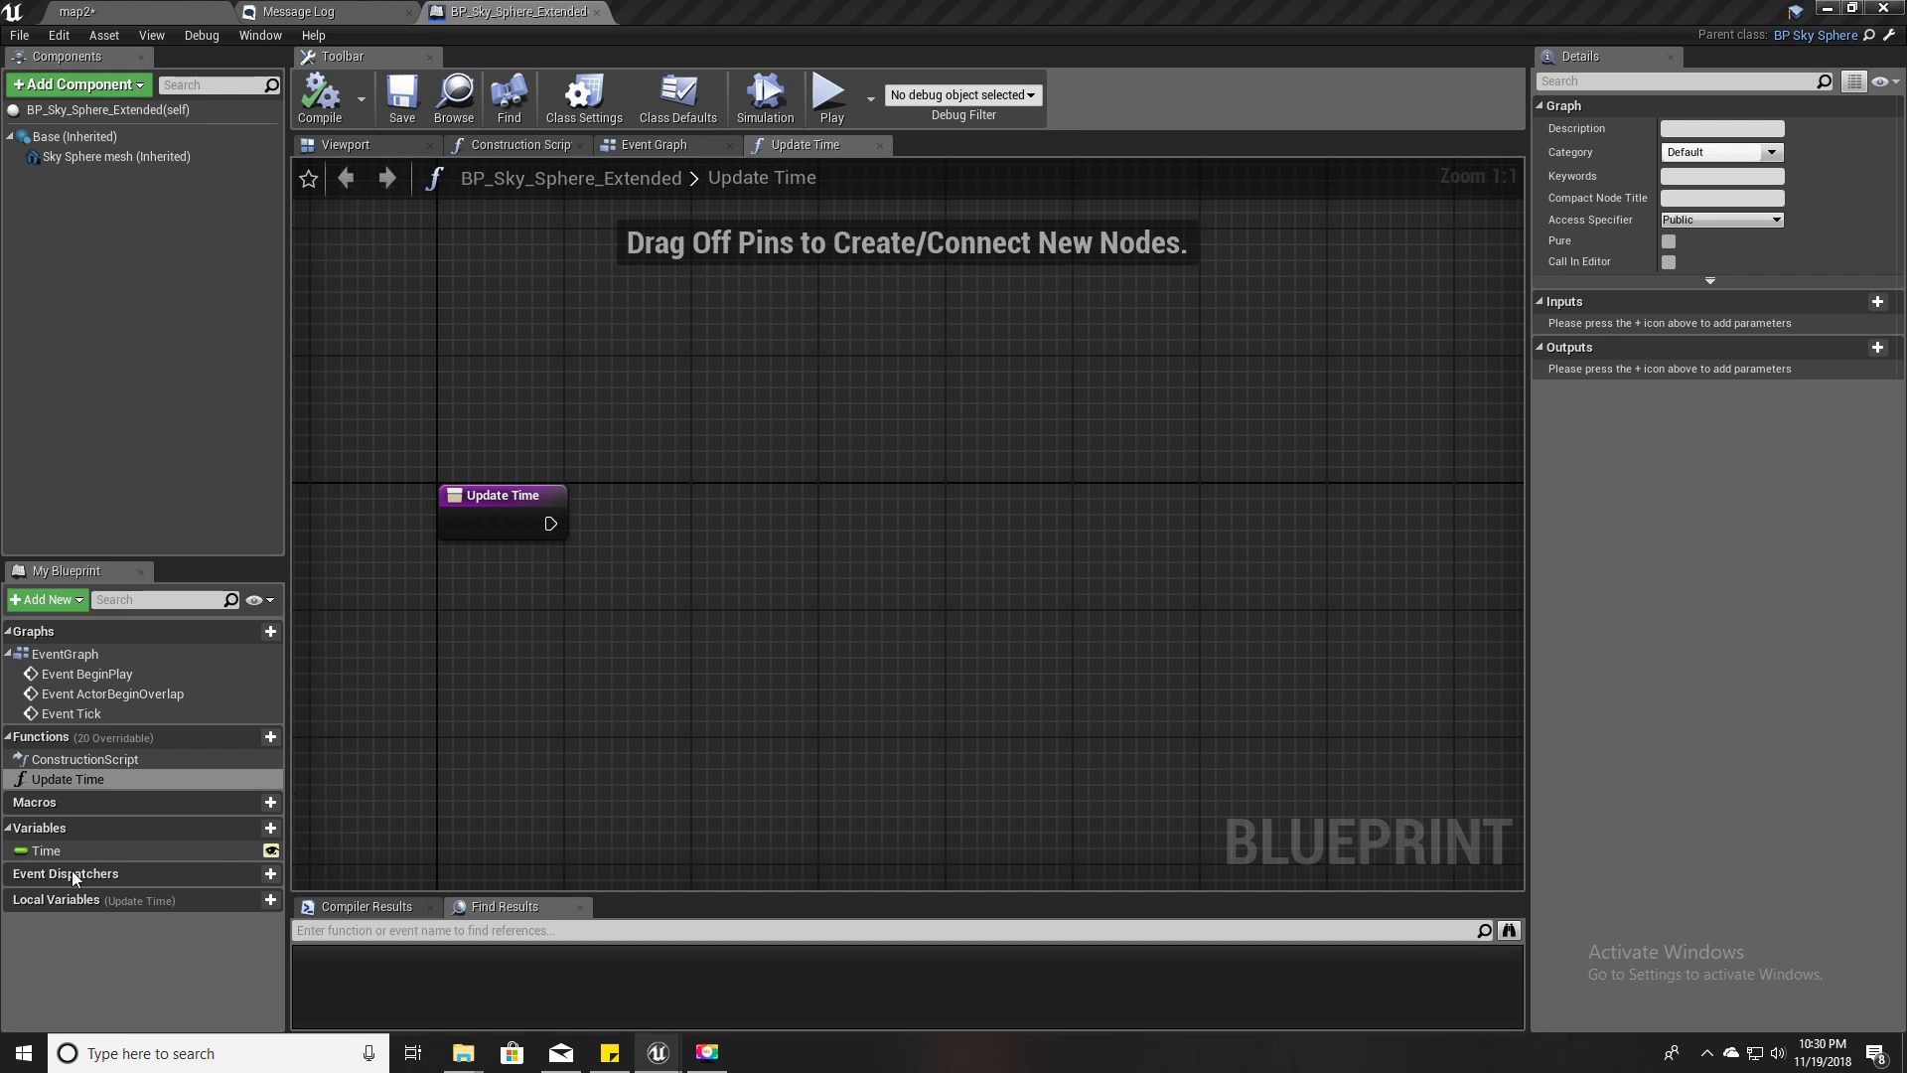
{"action": "left_click", "coordinate": [58, 846]}
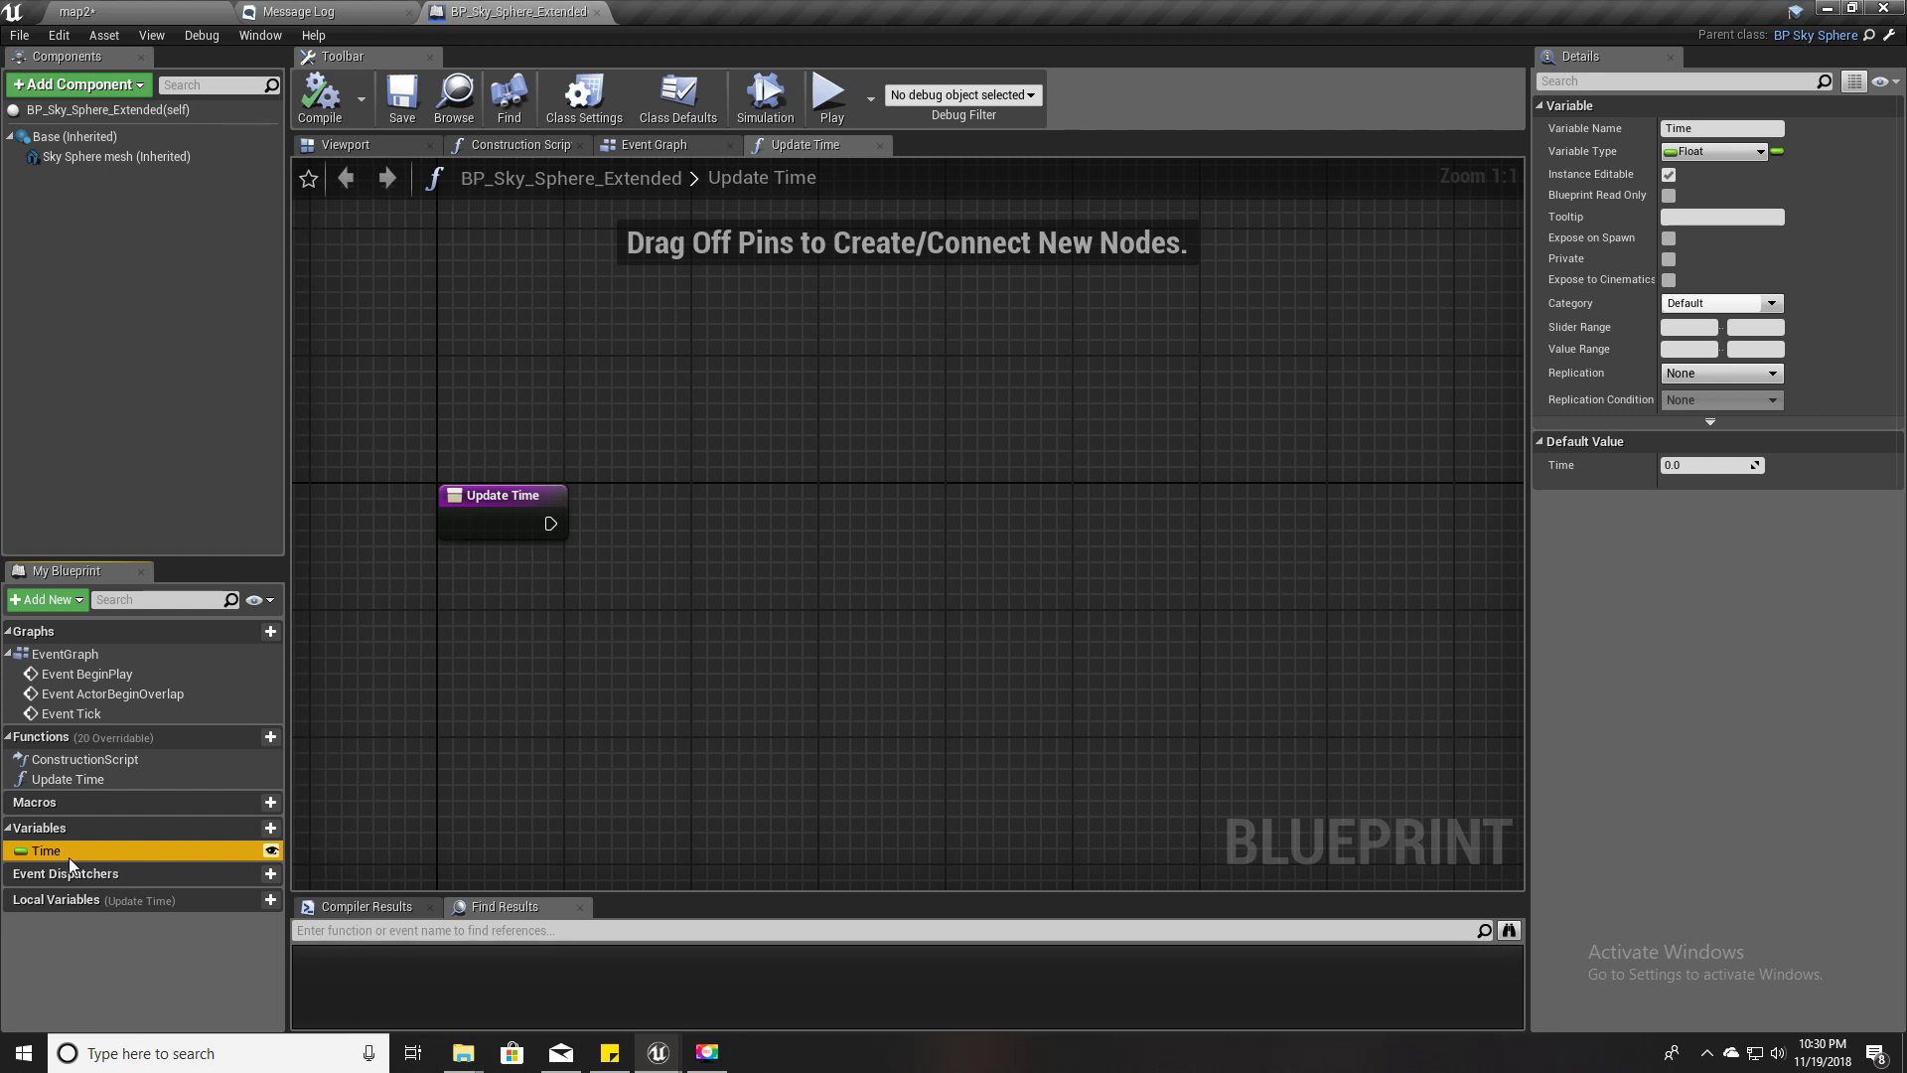
{"action": "left_click_drag", "start_coordinate": [69, 852], "coordinate": [544, 735]}
{"action": "left_click_drag", "start_coordinate": [550, 598], "coordinate": [574, 592]}
{"action": "left_click", "coordinate": [618, 617]}
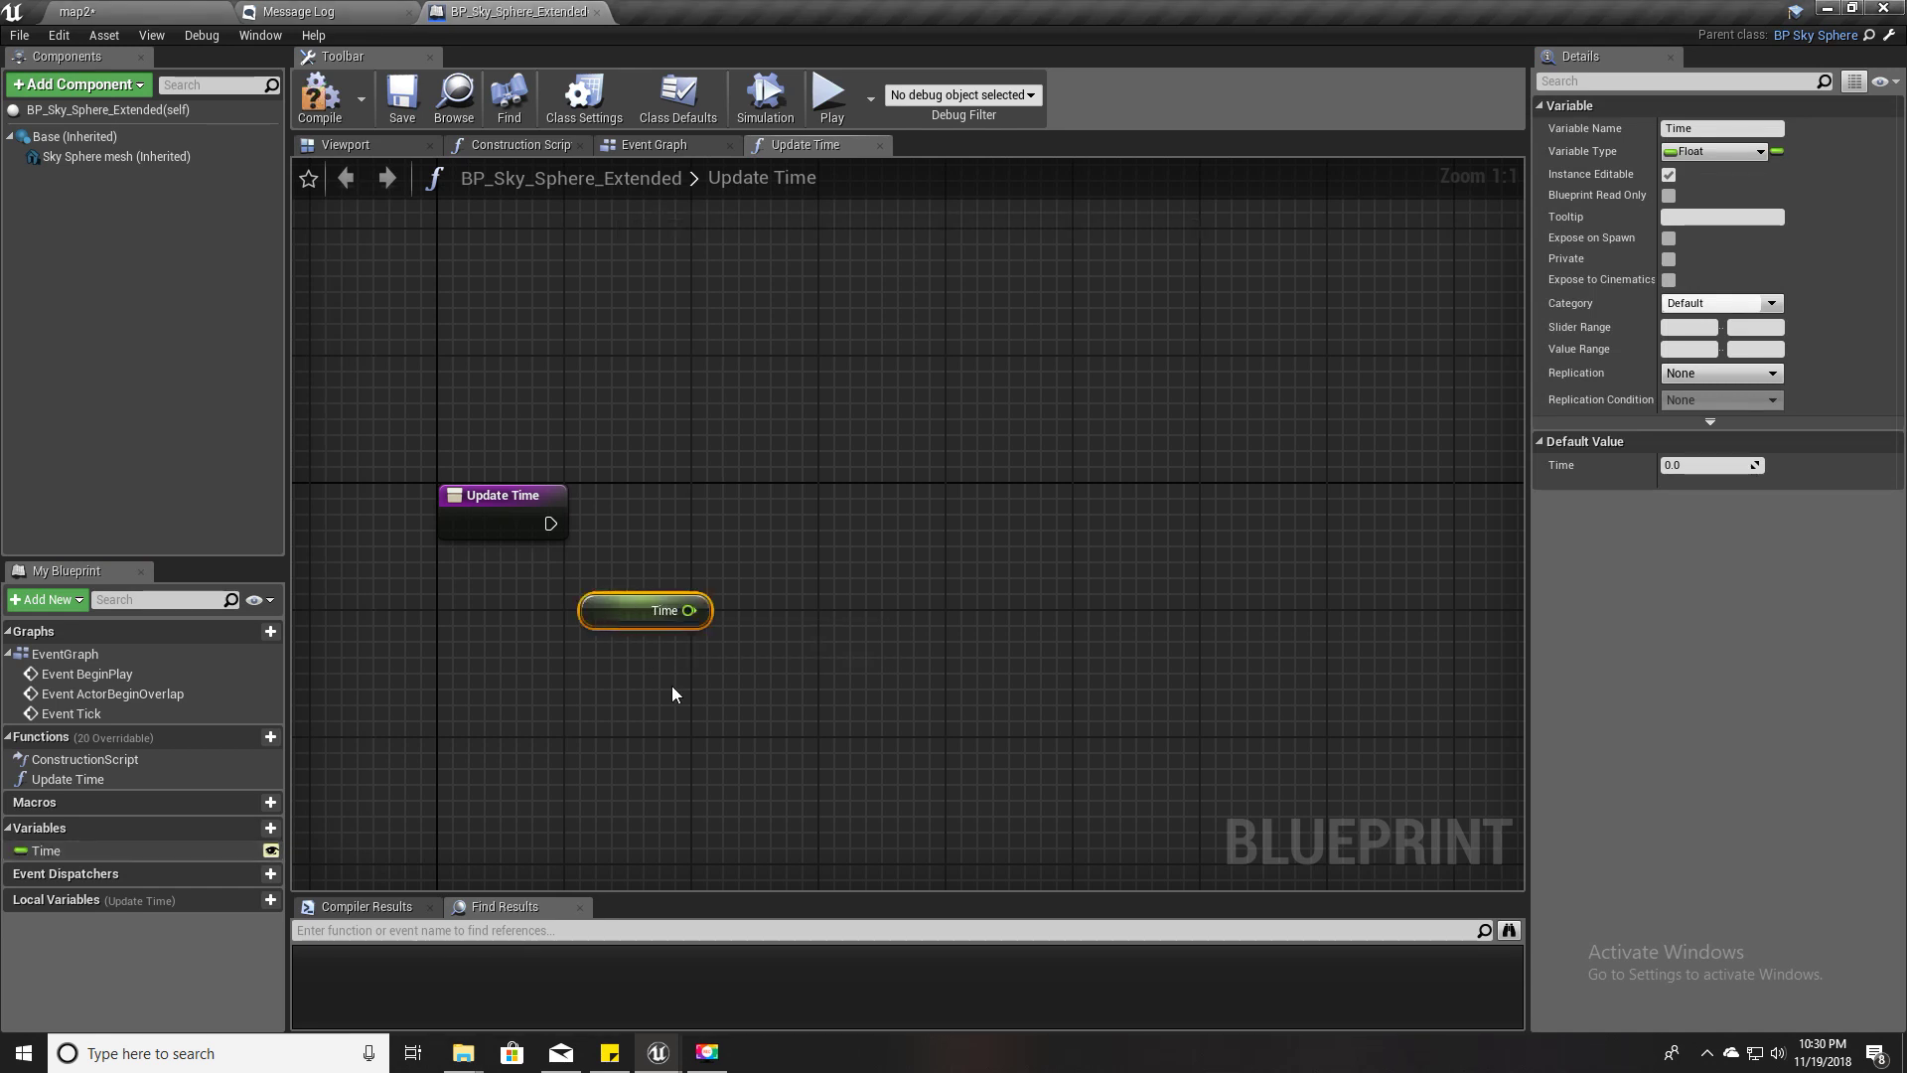
{"action": "left_click_drag", "start_coordinate": [626, 622], "coordinate": [608, 621]}
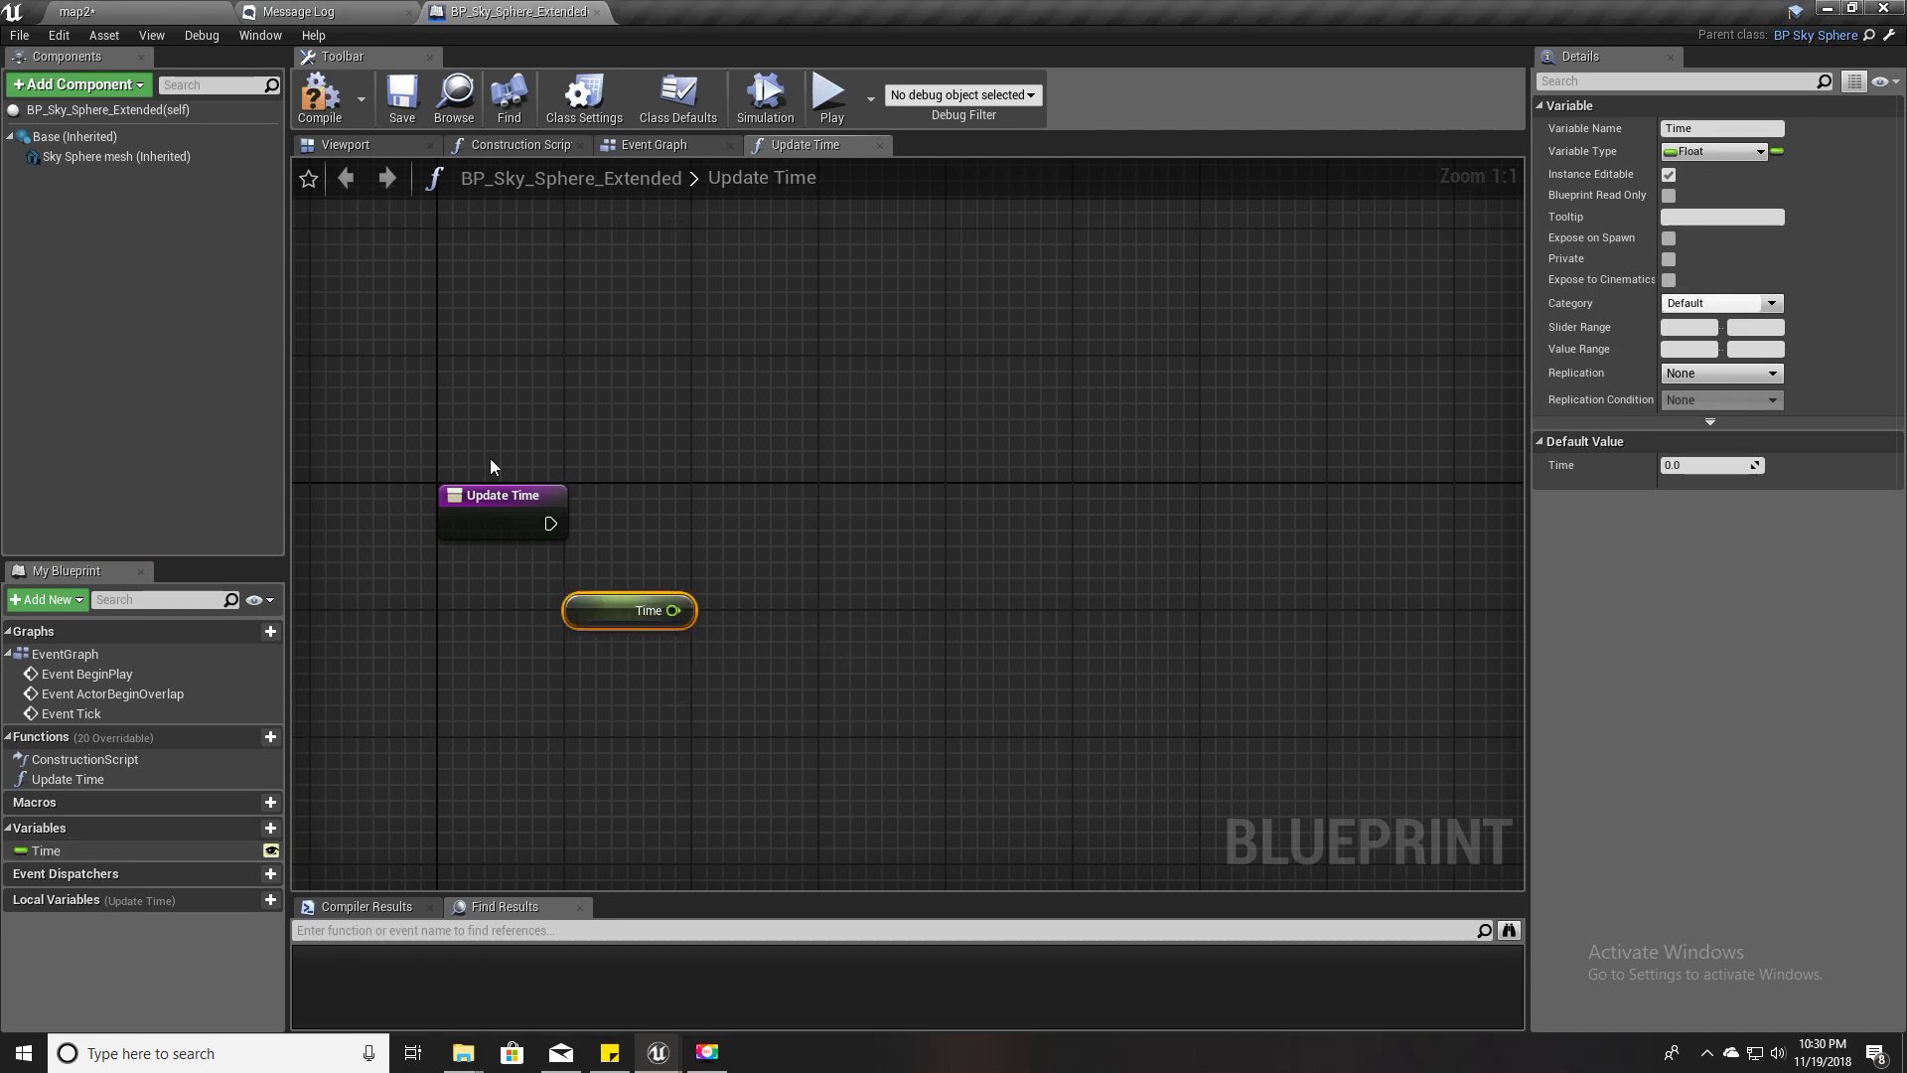
- Return to the level and reset the Light Source's X and Y rotation to 0
{"action": "left_click", "coordinate": [149, 11]}
{"action": "right_click_drag", "start_coordinate": [1025, 491], "coordinate": [898, 491]}
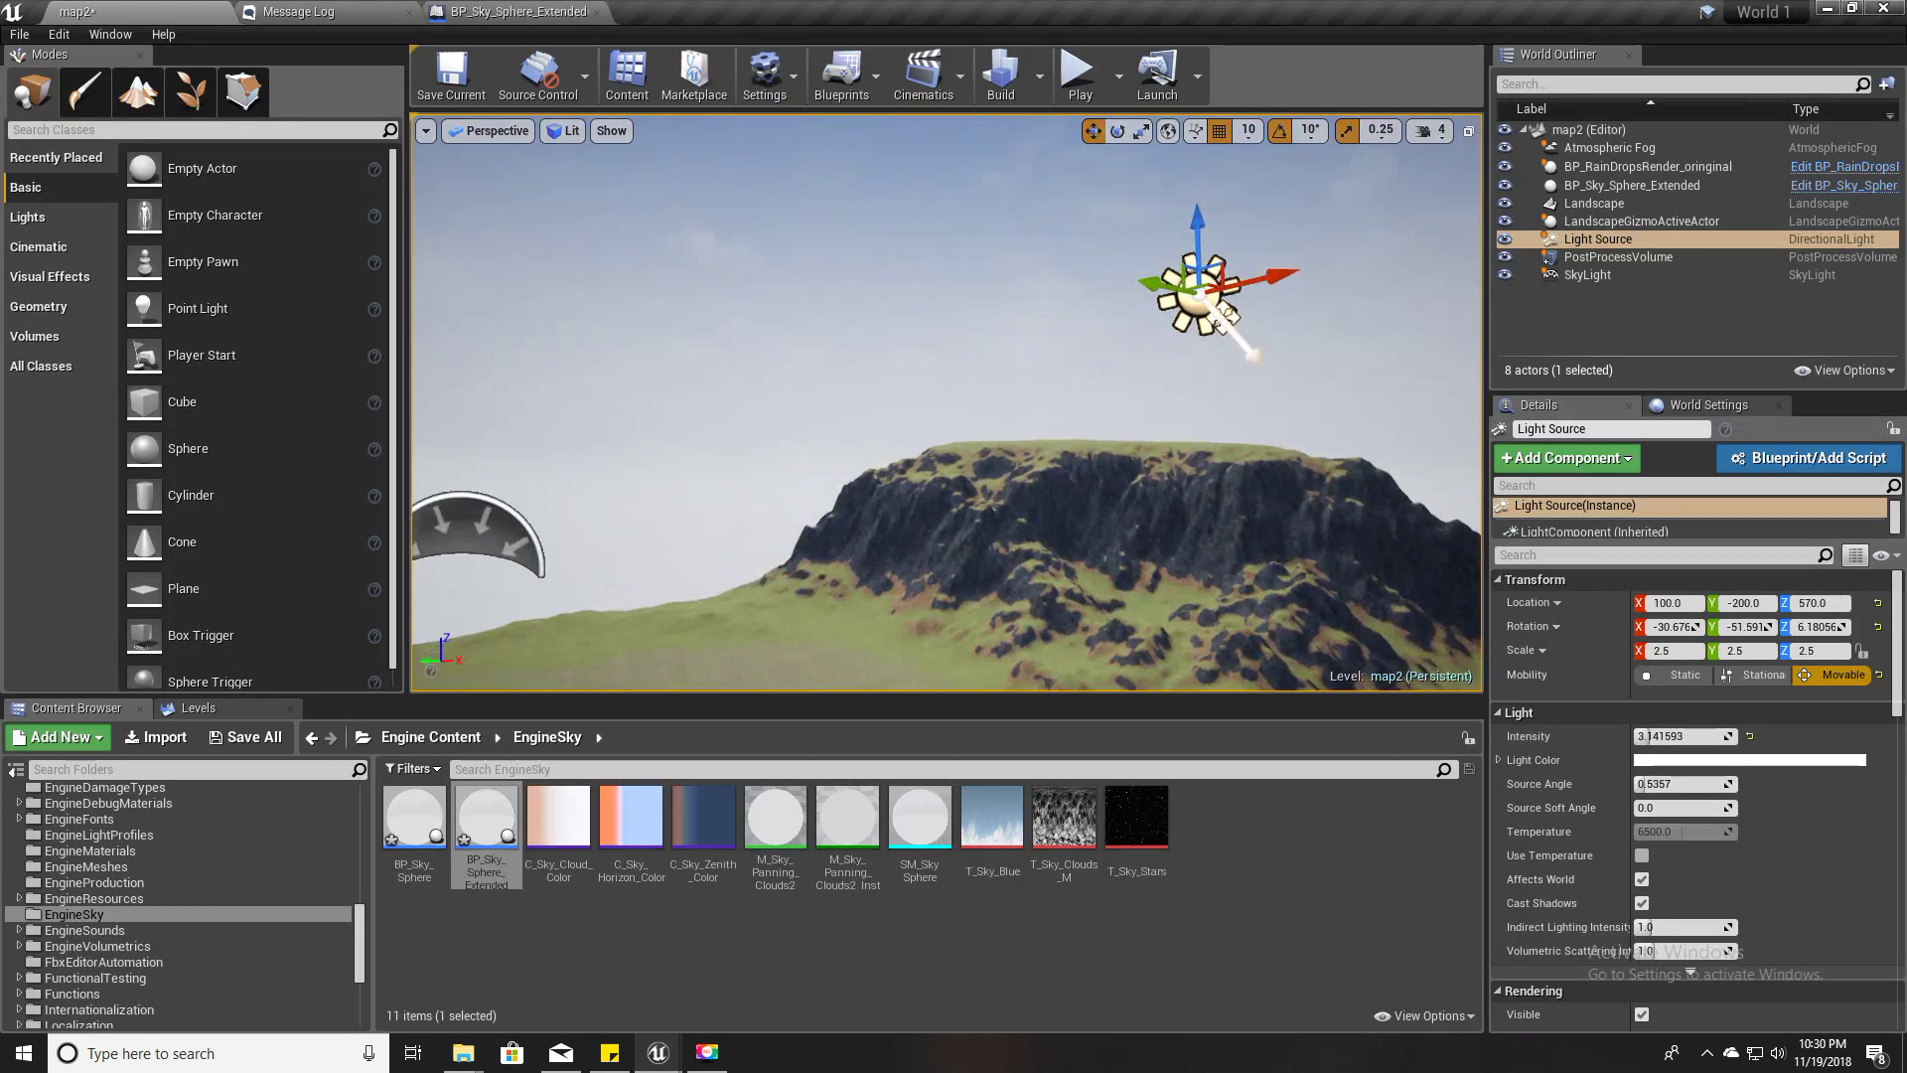
{"action": "key", "text": "d"}
{"action": "key", "text": "a"}
{"action": "right_click_drag", "start_coordinate": [1078, 444], "coordinate": [1077, 444]}
{"action": "left_click", "coordinate": [1671, 626]}
{"action": "type", "text": "0"}
{"action": "key", "text": "Tab"}
{"action": "type", "text": "0"}
{"action": "key", "text": "Tab"}
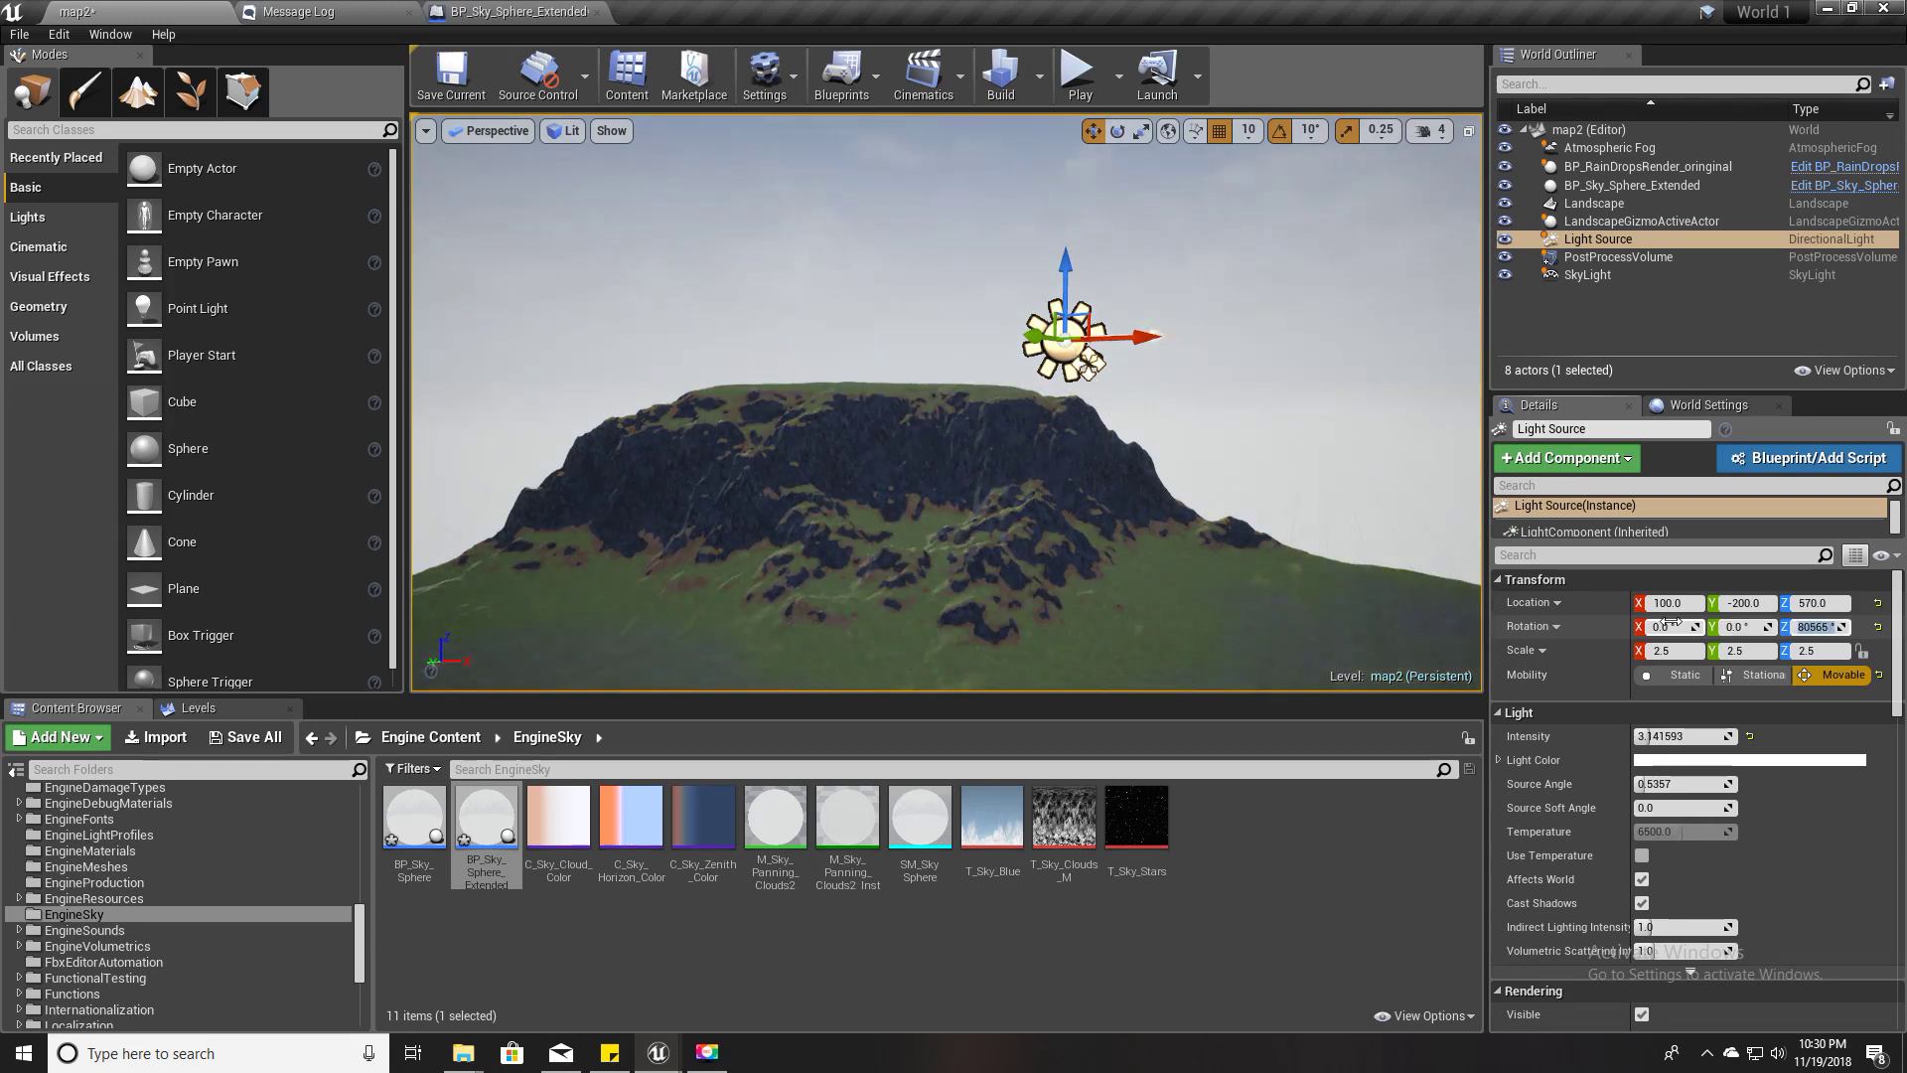
- Rotate the Light Source with the gizmo to 180, -90, 180 and compare its axes in local and world space
{"action": "right_click_drag", "start_coordinate": [1250, 512], "coordinate": [1120, 473]}
{"action": "key", "text": "e"}
{"action": "left_click_drag", "start_coordinate": [831, 486], "coordinate": [934, 561]}
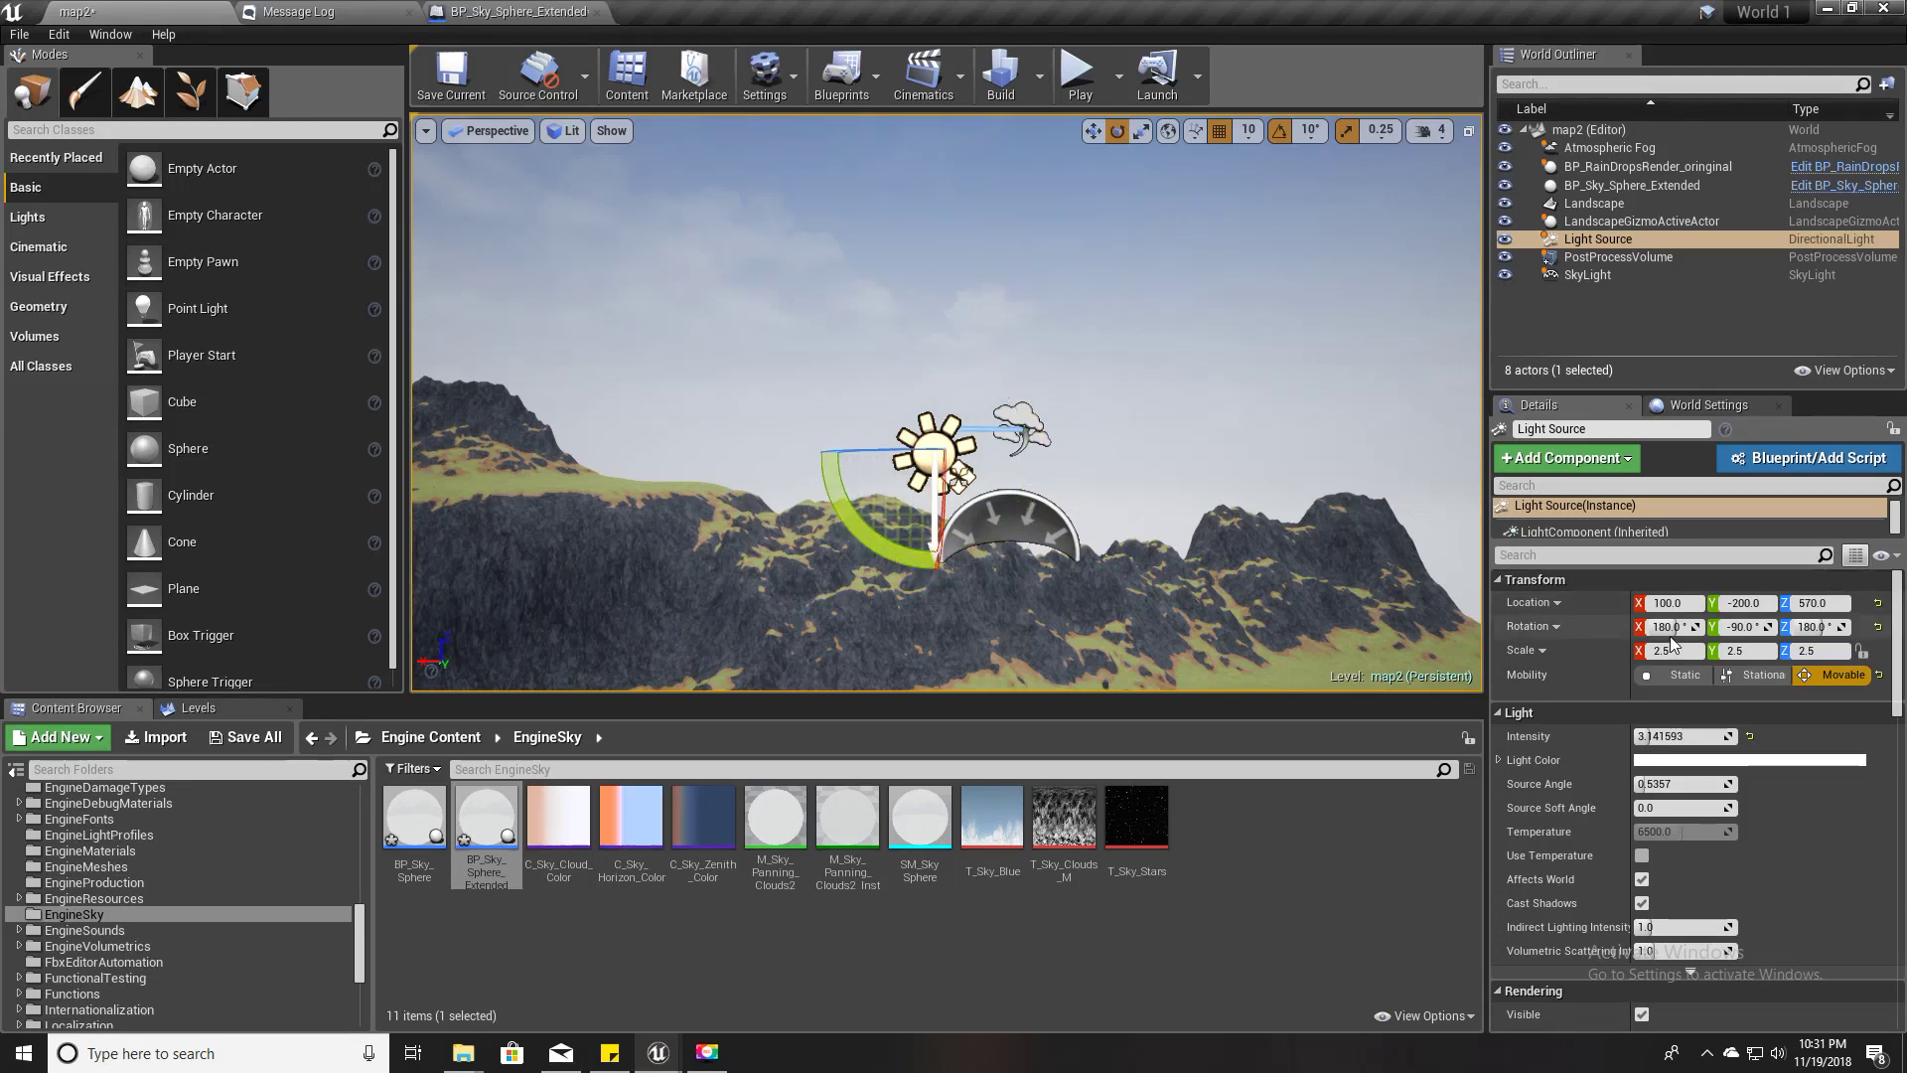
{"action": "left_click", "coordinate": [1168, 130]}
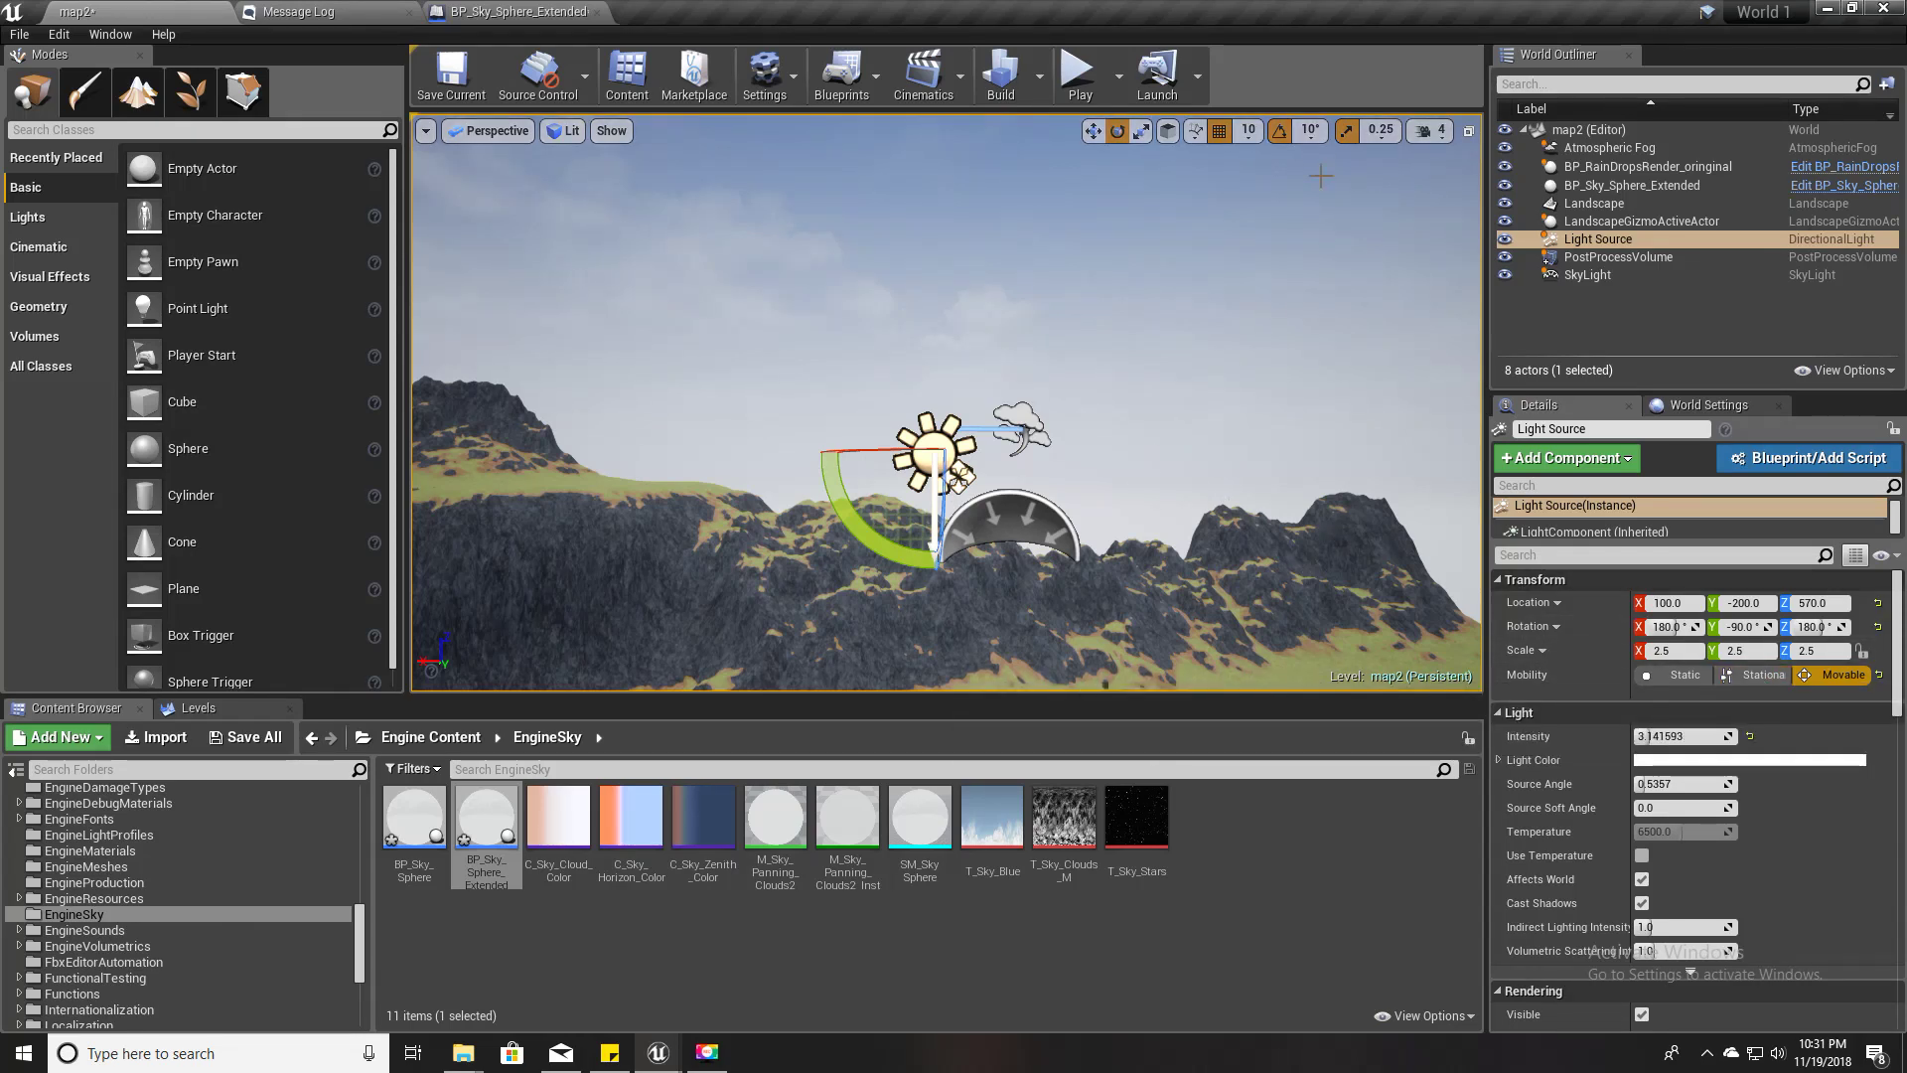
{"action": "left_click", "coordinate": [1167, 130]}
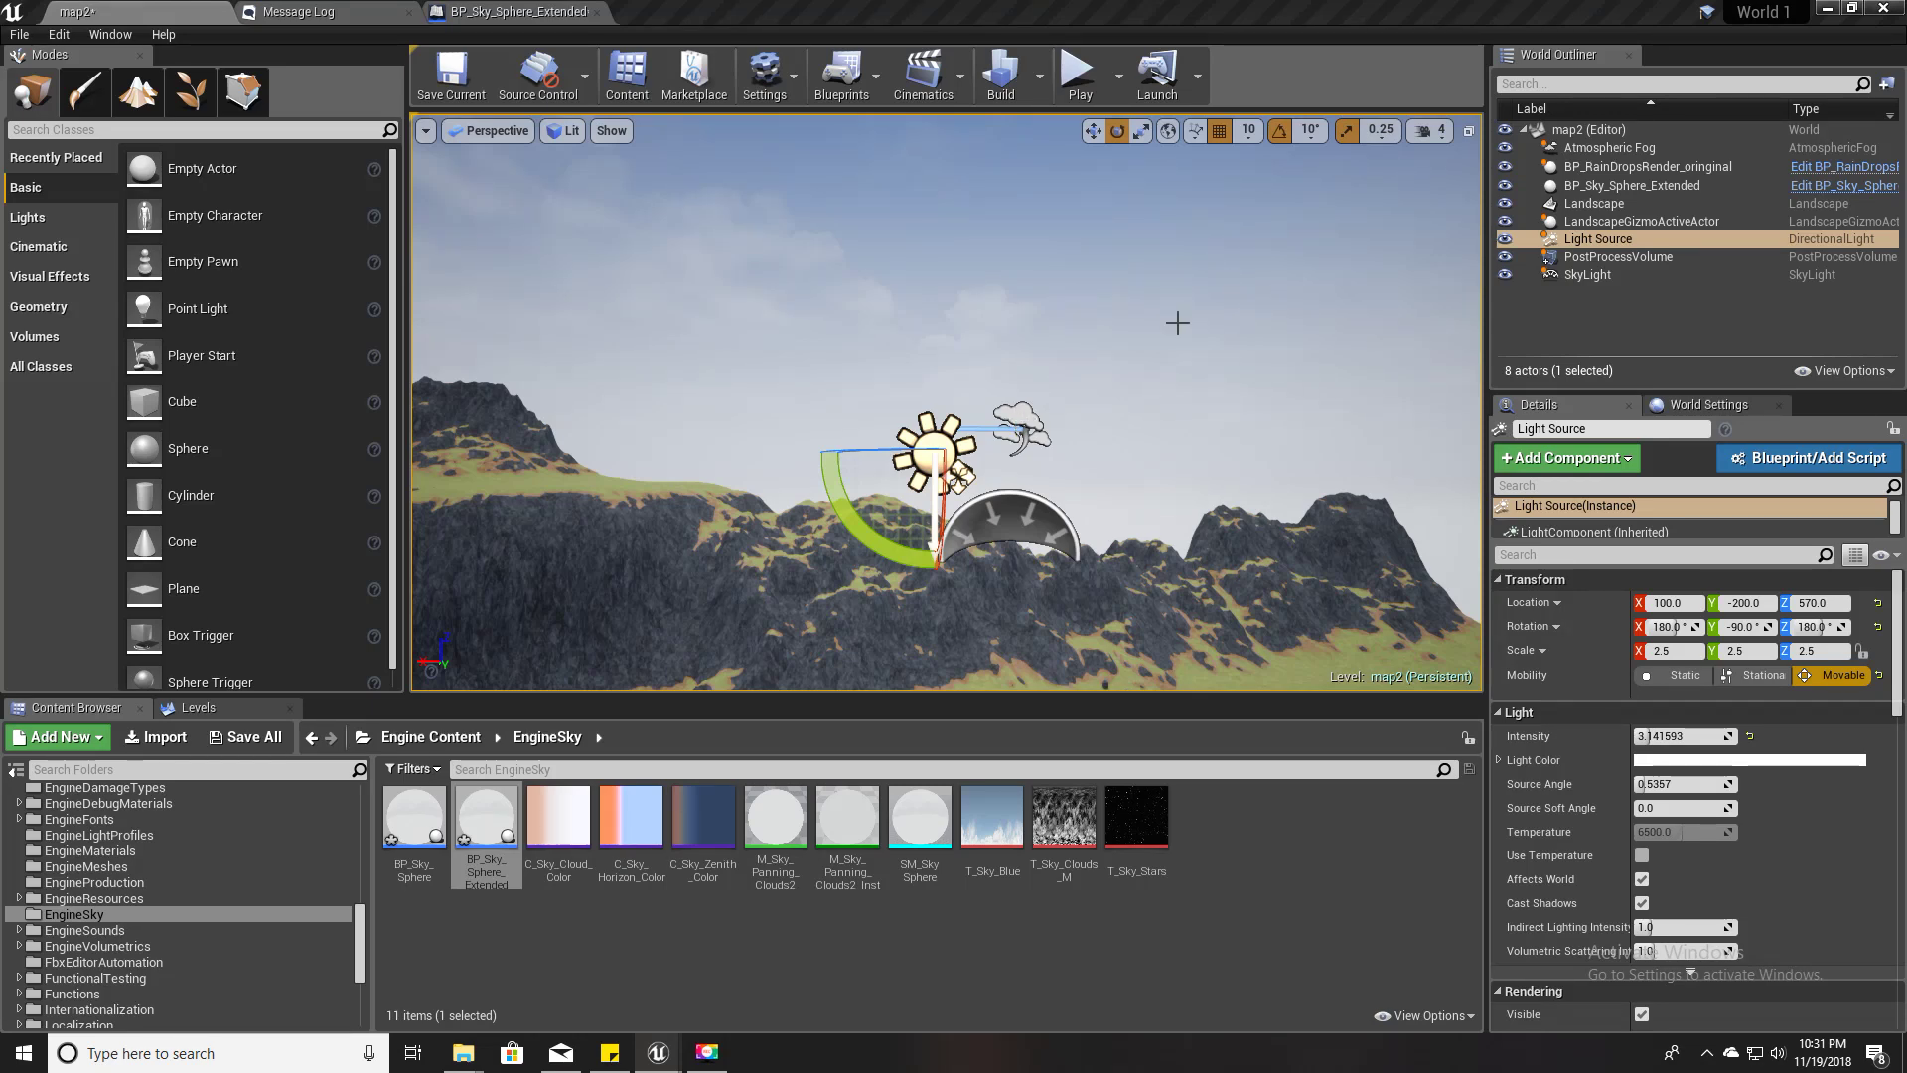
- In the Update Time function, feed Time into a float modulo (%) node with divisor 24 and align the node with Time
{"action": "left_click", "coordinate": [486, 10]}
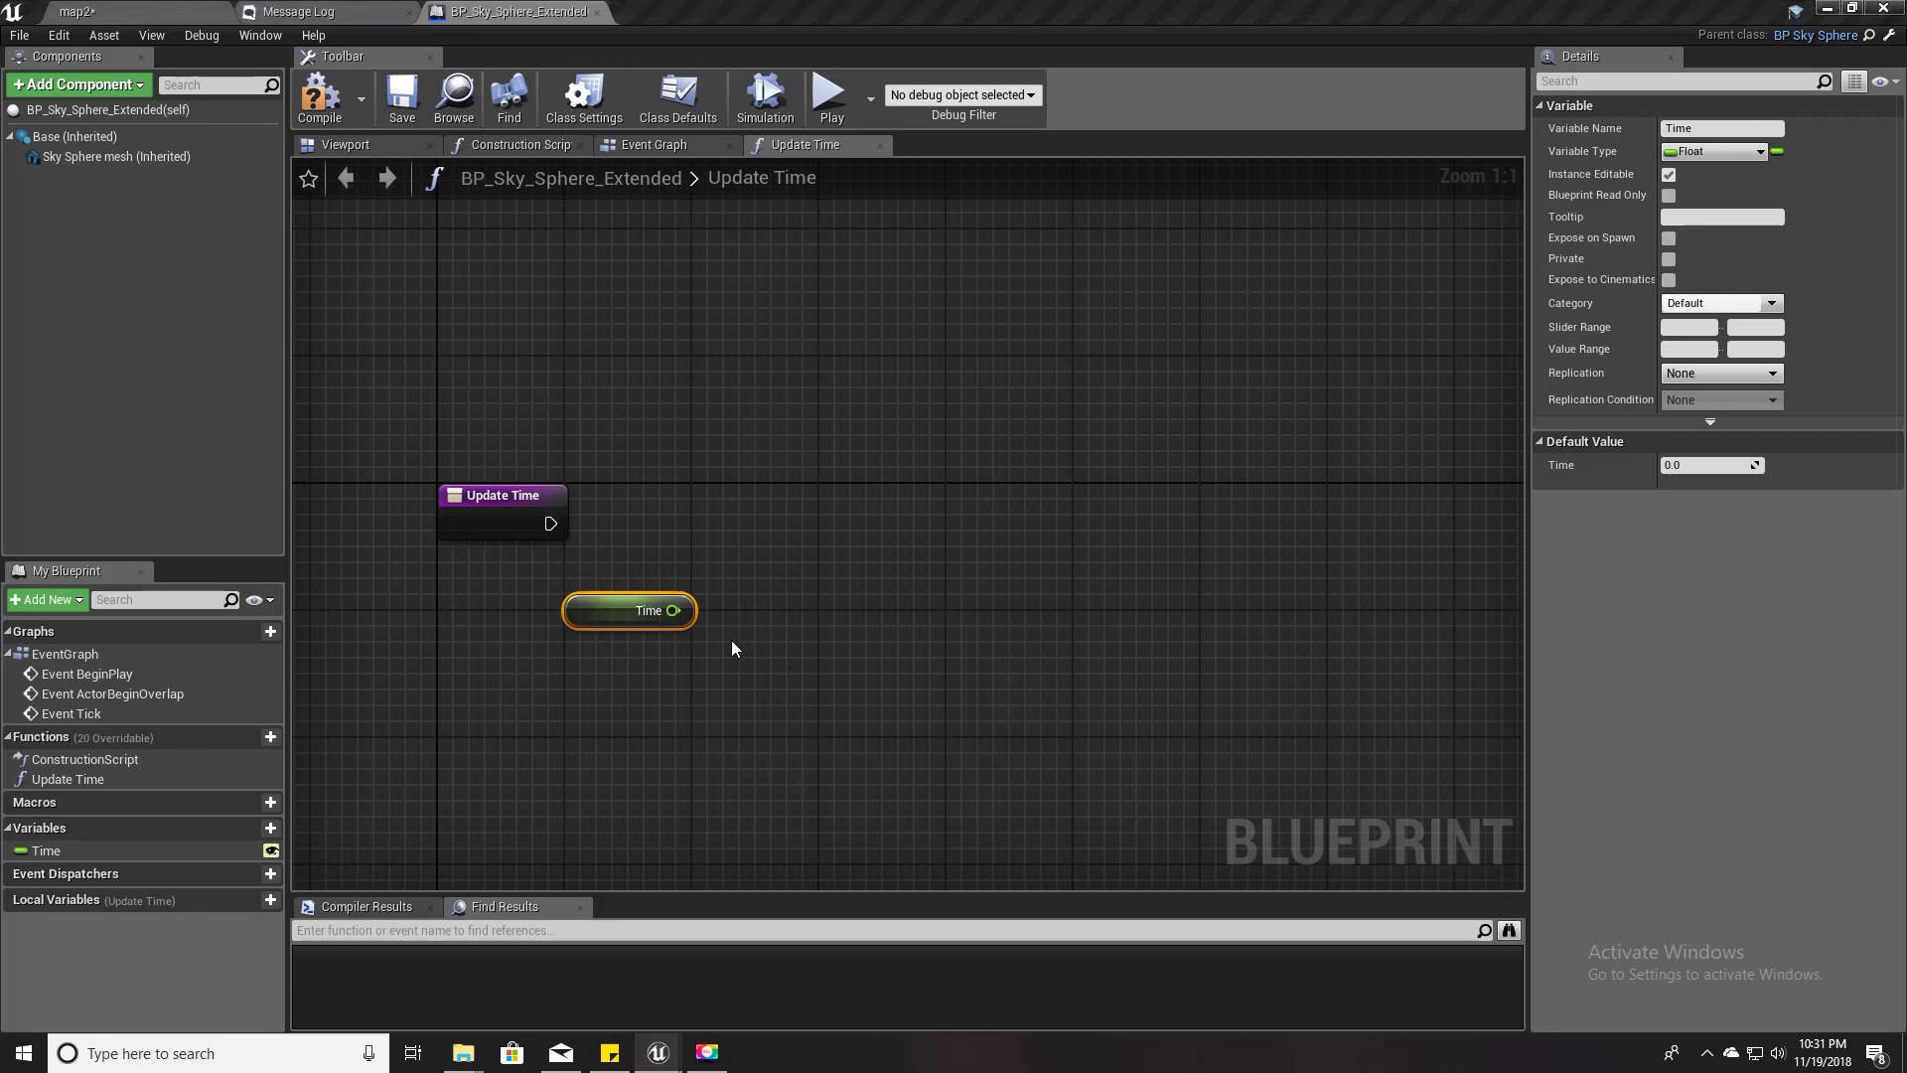
{"action": "left_click_drag", "start_coordinate": [676, 611], "coordinate": [796, 622]}
{"action": "type", "text": "%"}
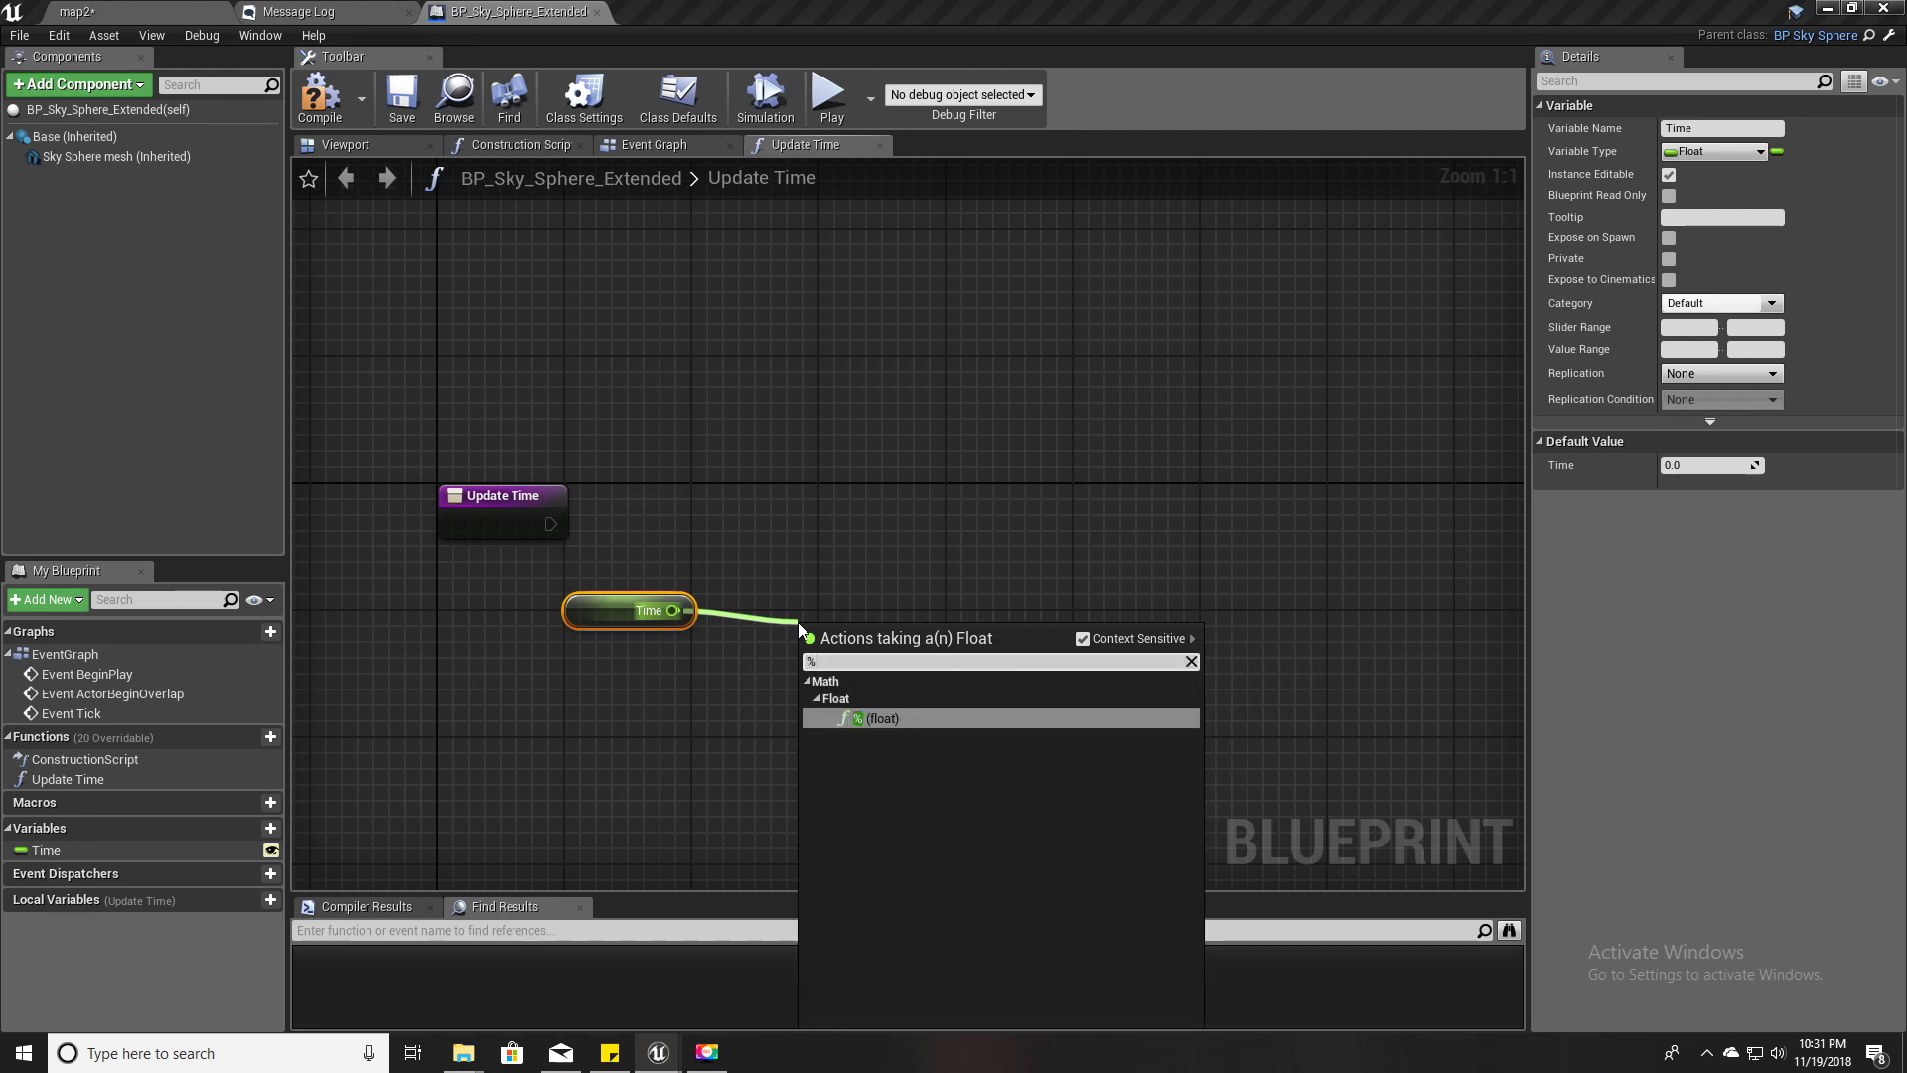
{"action": "key", "text": "Return"}
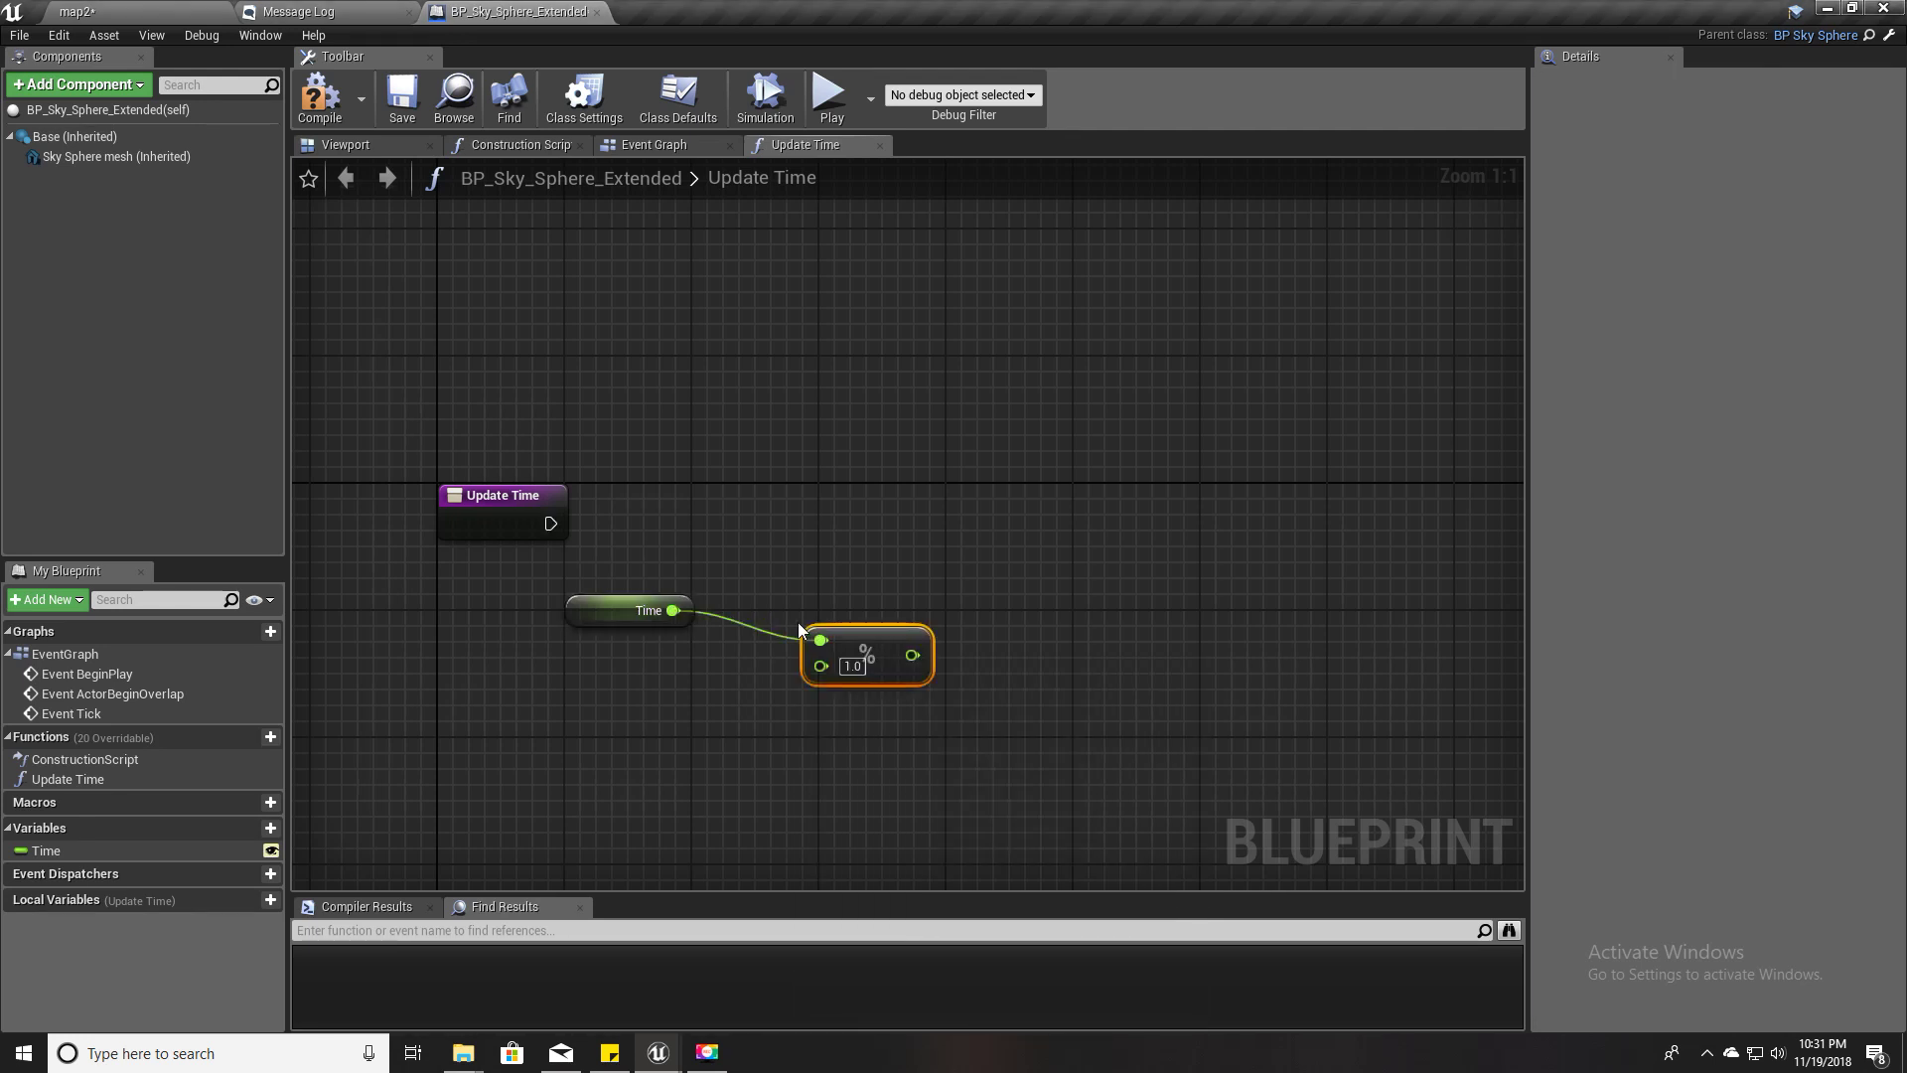
{"action": "left_click", "coordinate": [852, 666]}
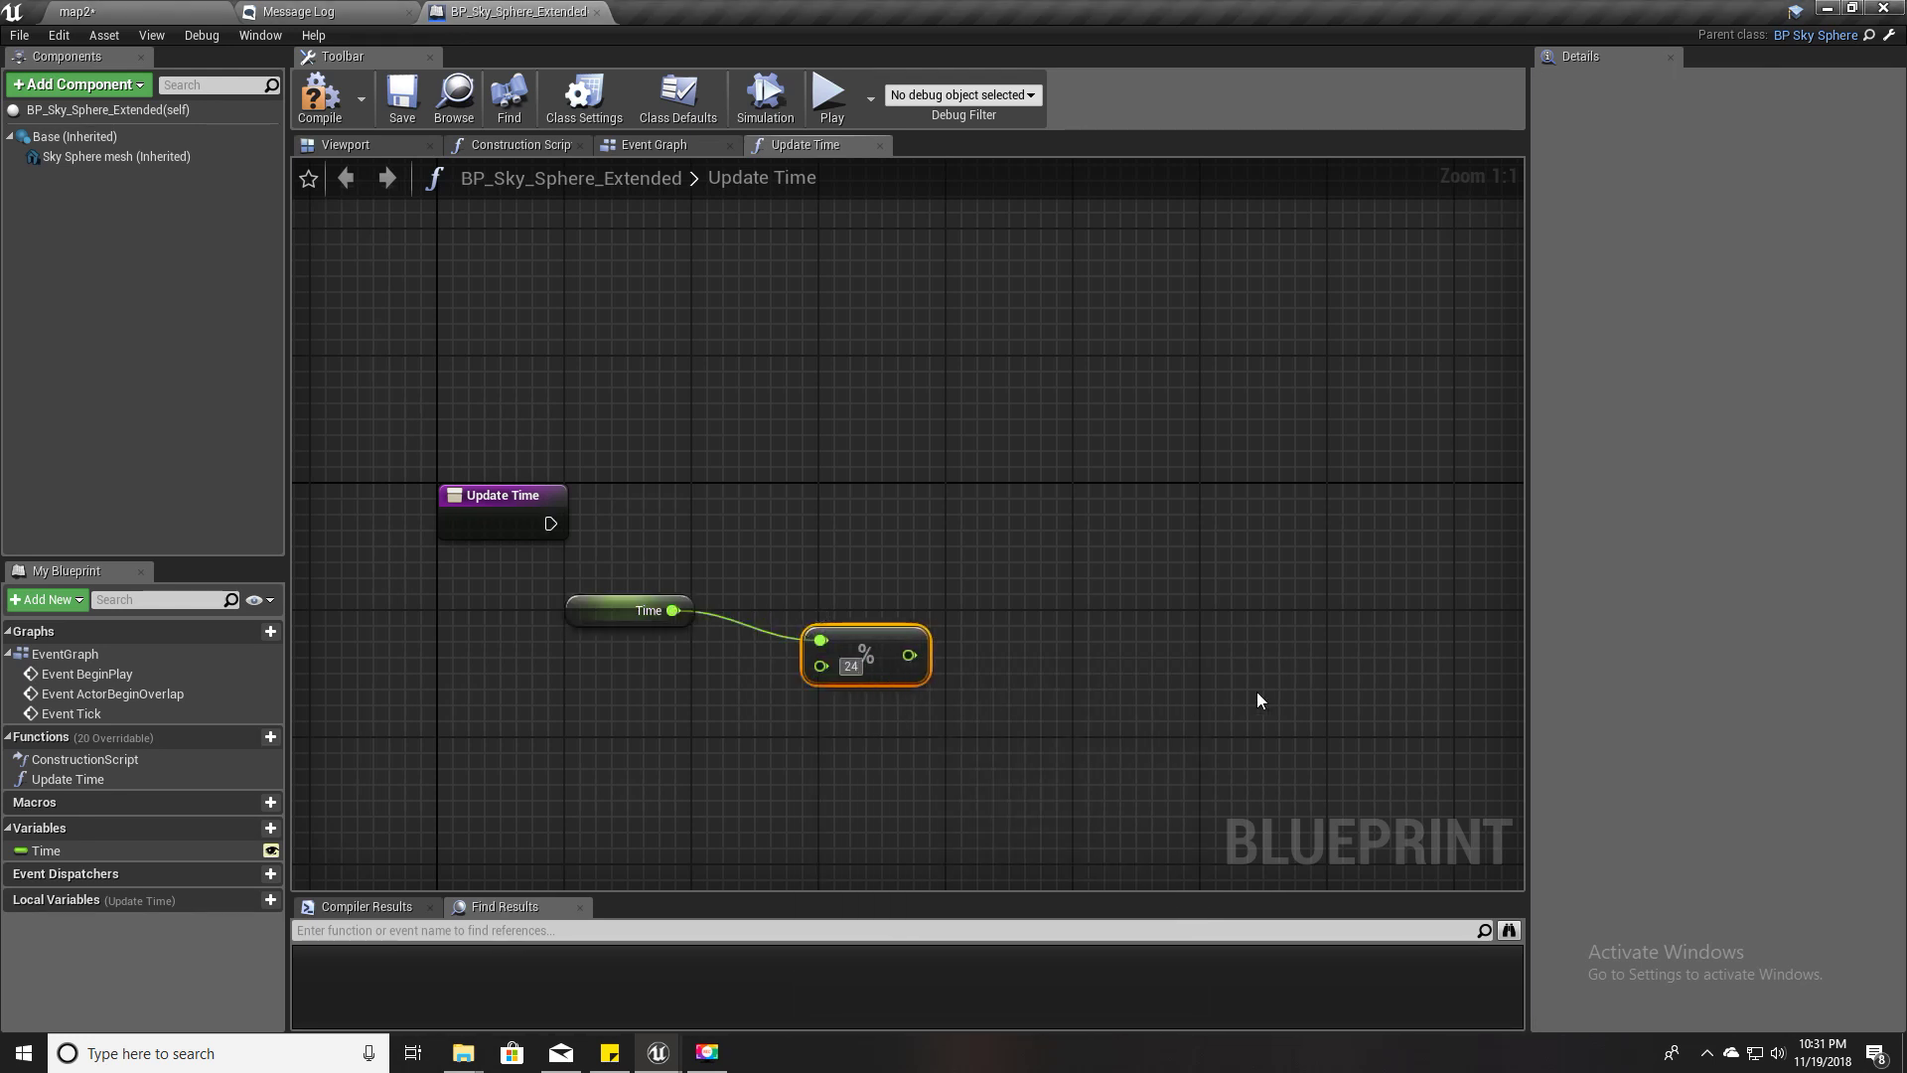
{"action": "left_click_drag", "start_coordinate": [855, 636], "coordinate": [824, 603]}
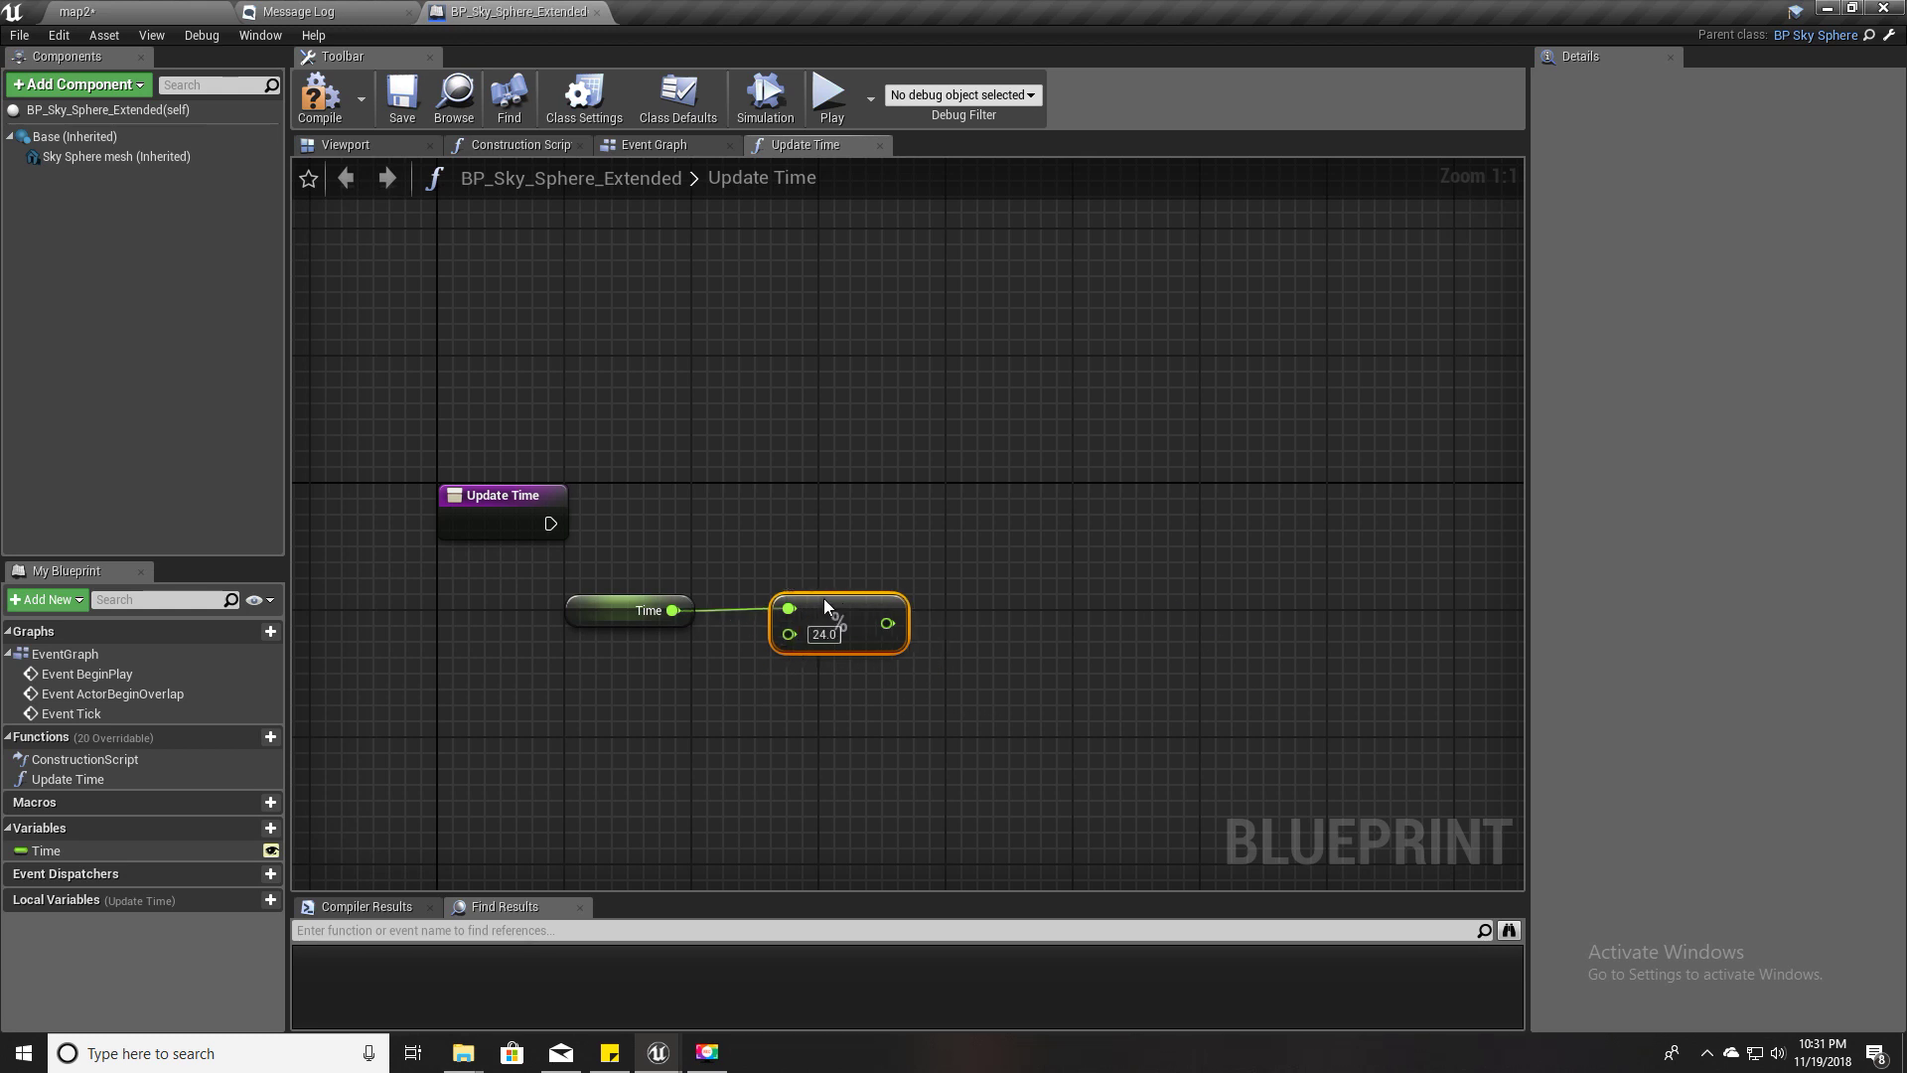
- Move the Update Time entry node up and align it above the Time getter
{"action": "right_click_drag", "start_coordinate": [892, 752], "coordinate": [730, 747]}
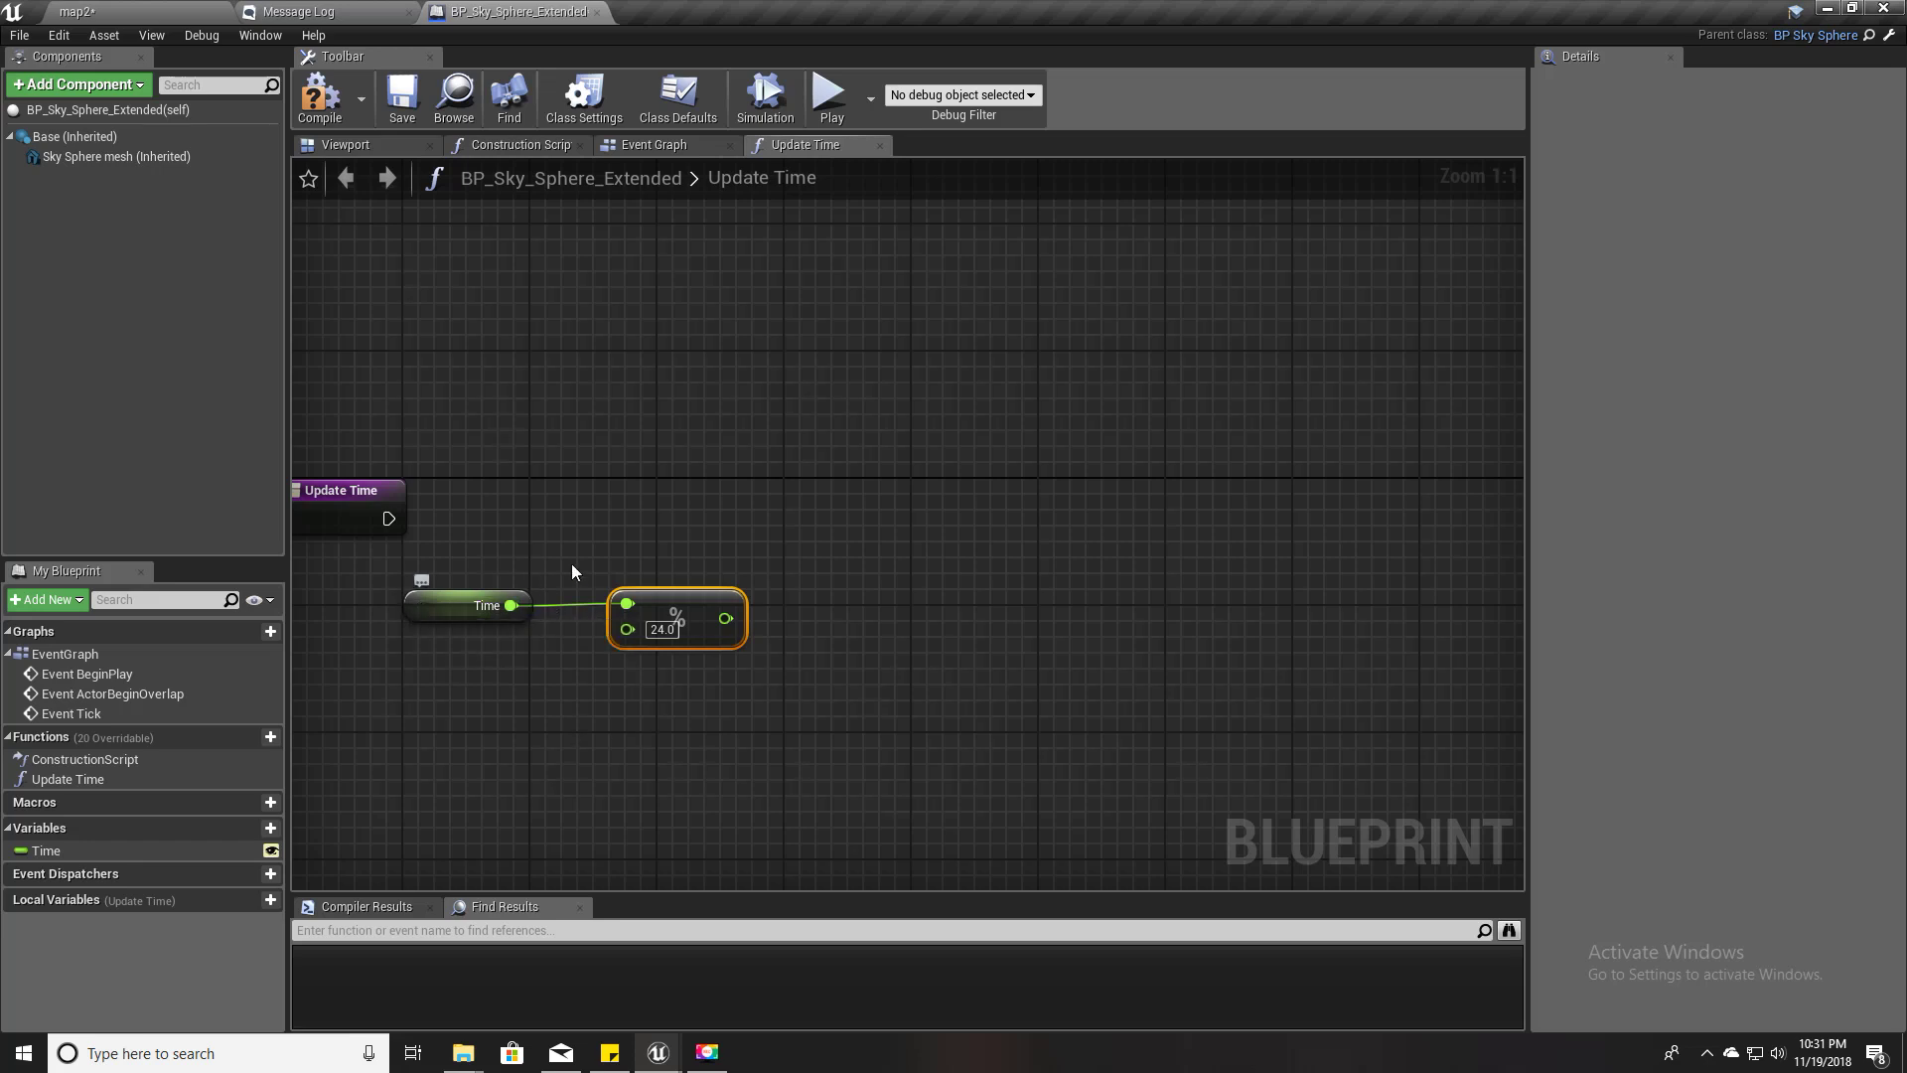
{"action": "right_click_drag", "start_coordinate": [765, 687], "coordinate": [855, 626]}
{"action": "left_click_drag", "start_coordinate": [435, 438], "coordinate": [522, 379]}
{"action": "right_click_drag", "start_coordinate": [873, 732], "coordinate": [689, 681]}
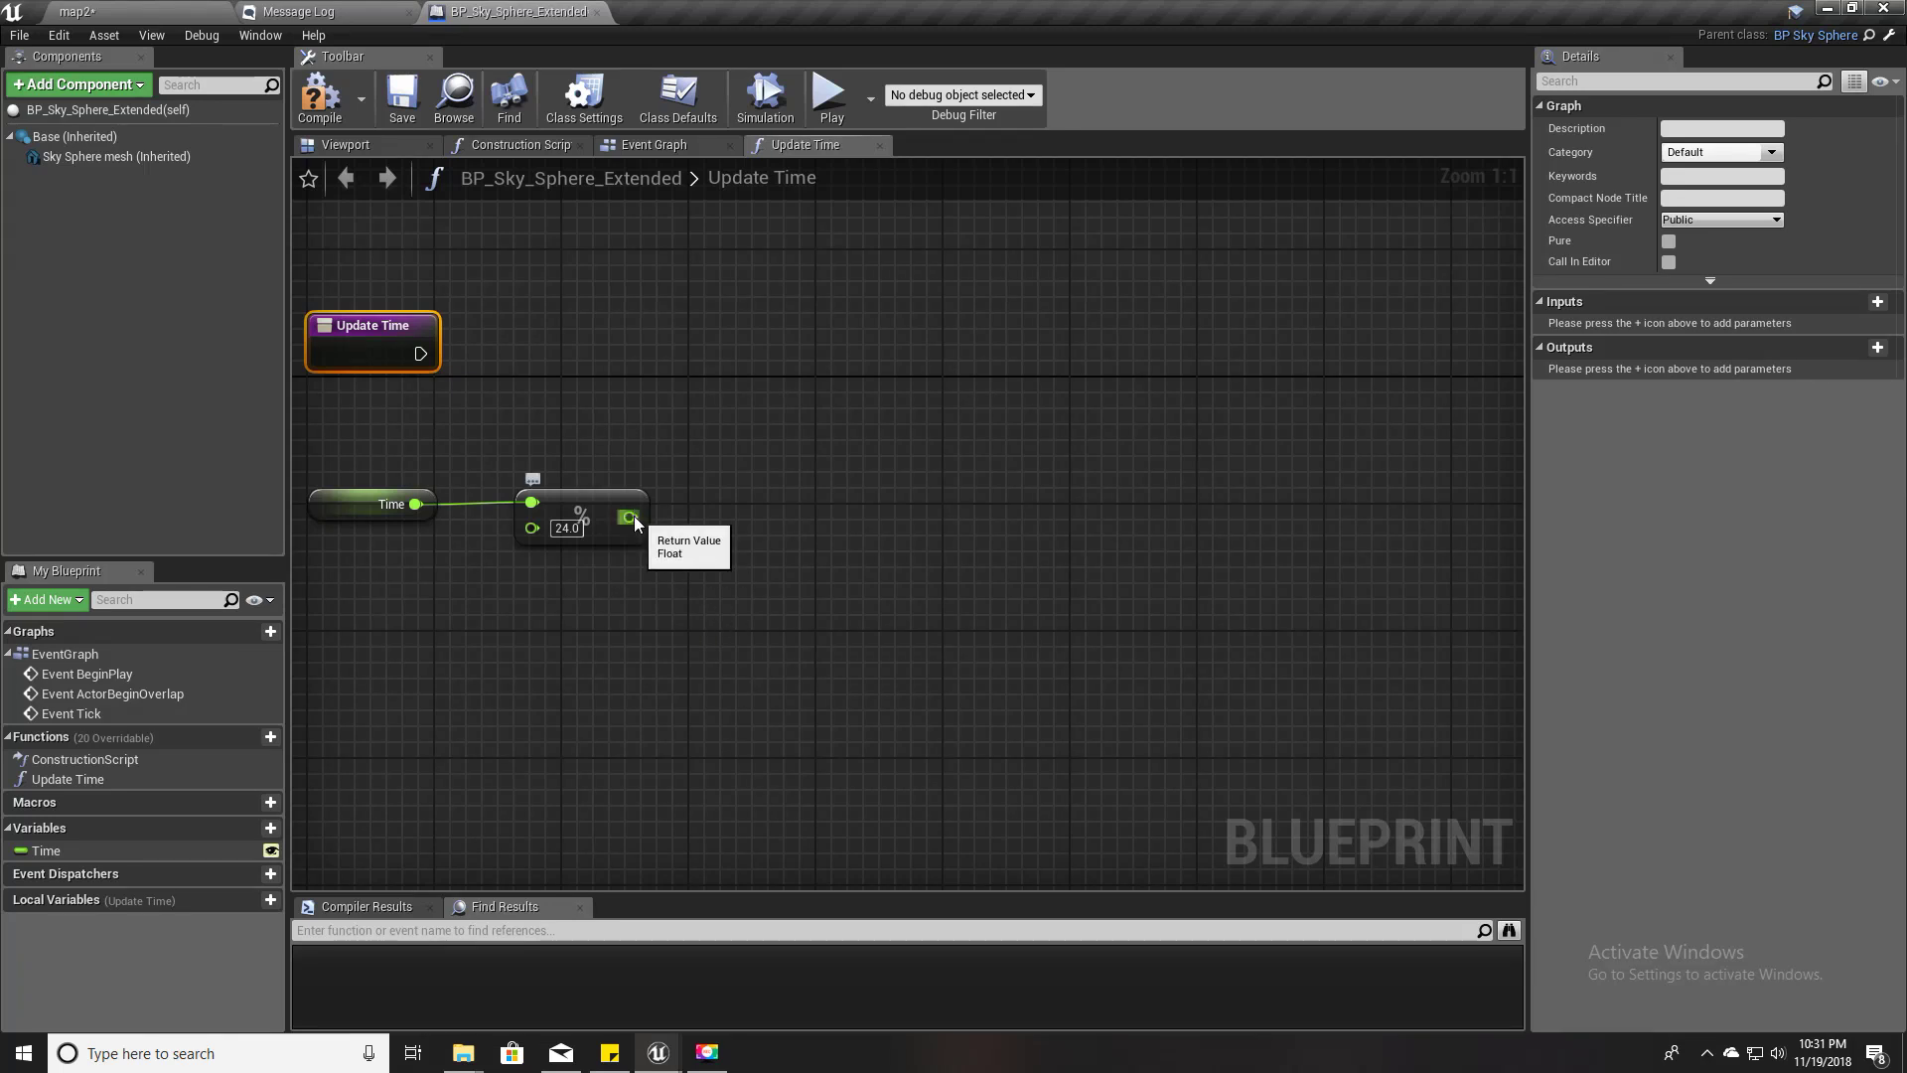
- Feed the modulo result into a new float / float division node
{"action": "left_click_drag", "start_coordinate": [639, 518], "coordinate": [695, 560]}
{"action": "type", "text": "/"}
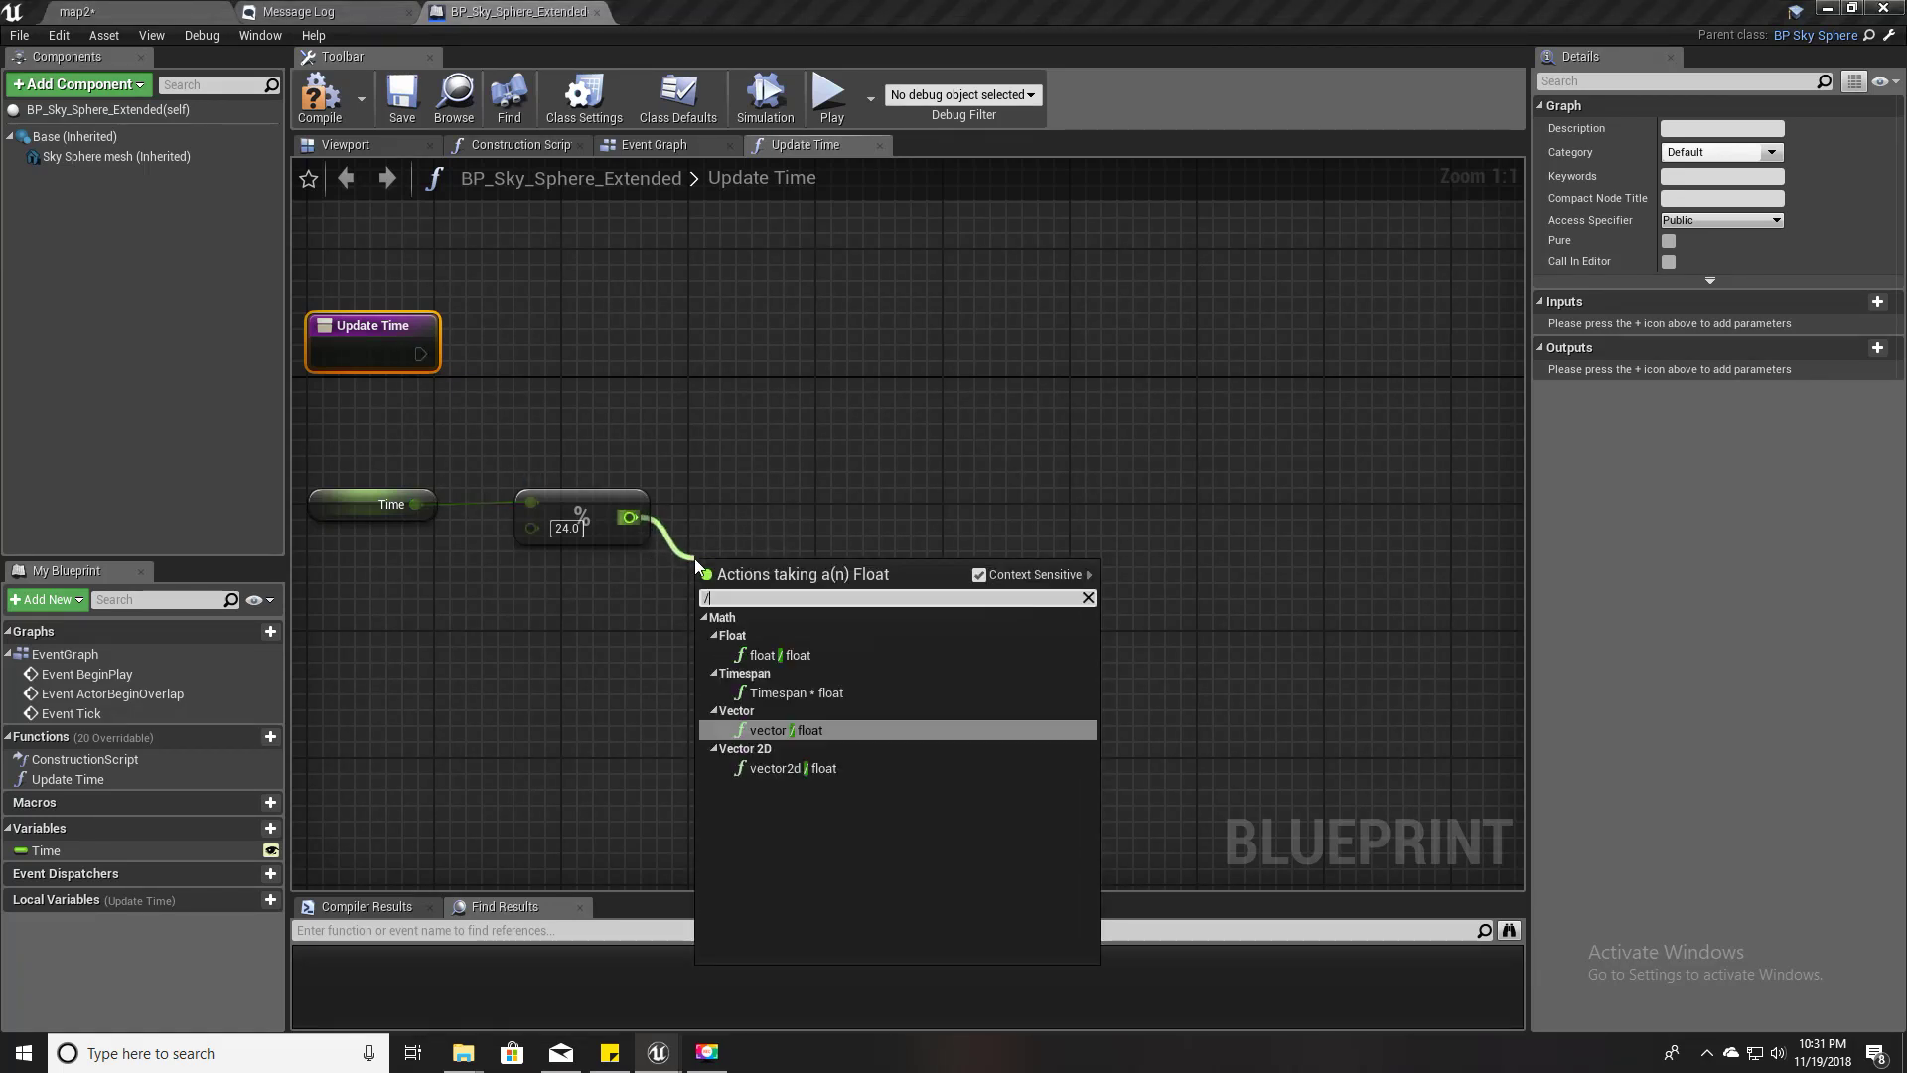
{"action": "key", "text": "Up"}
{"action": "key", "text": "Up"}
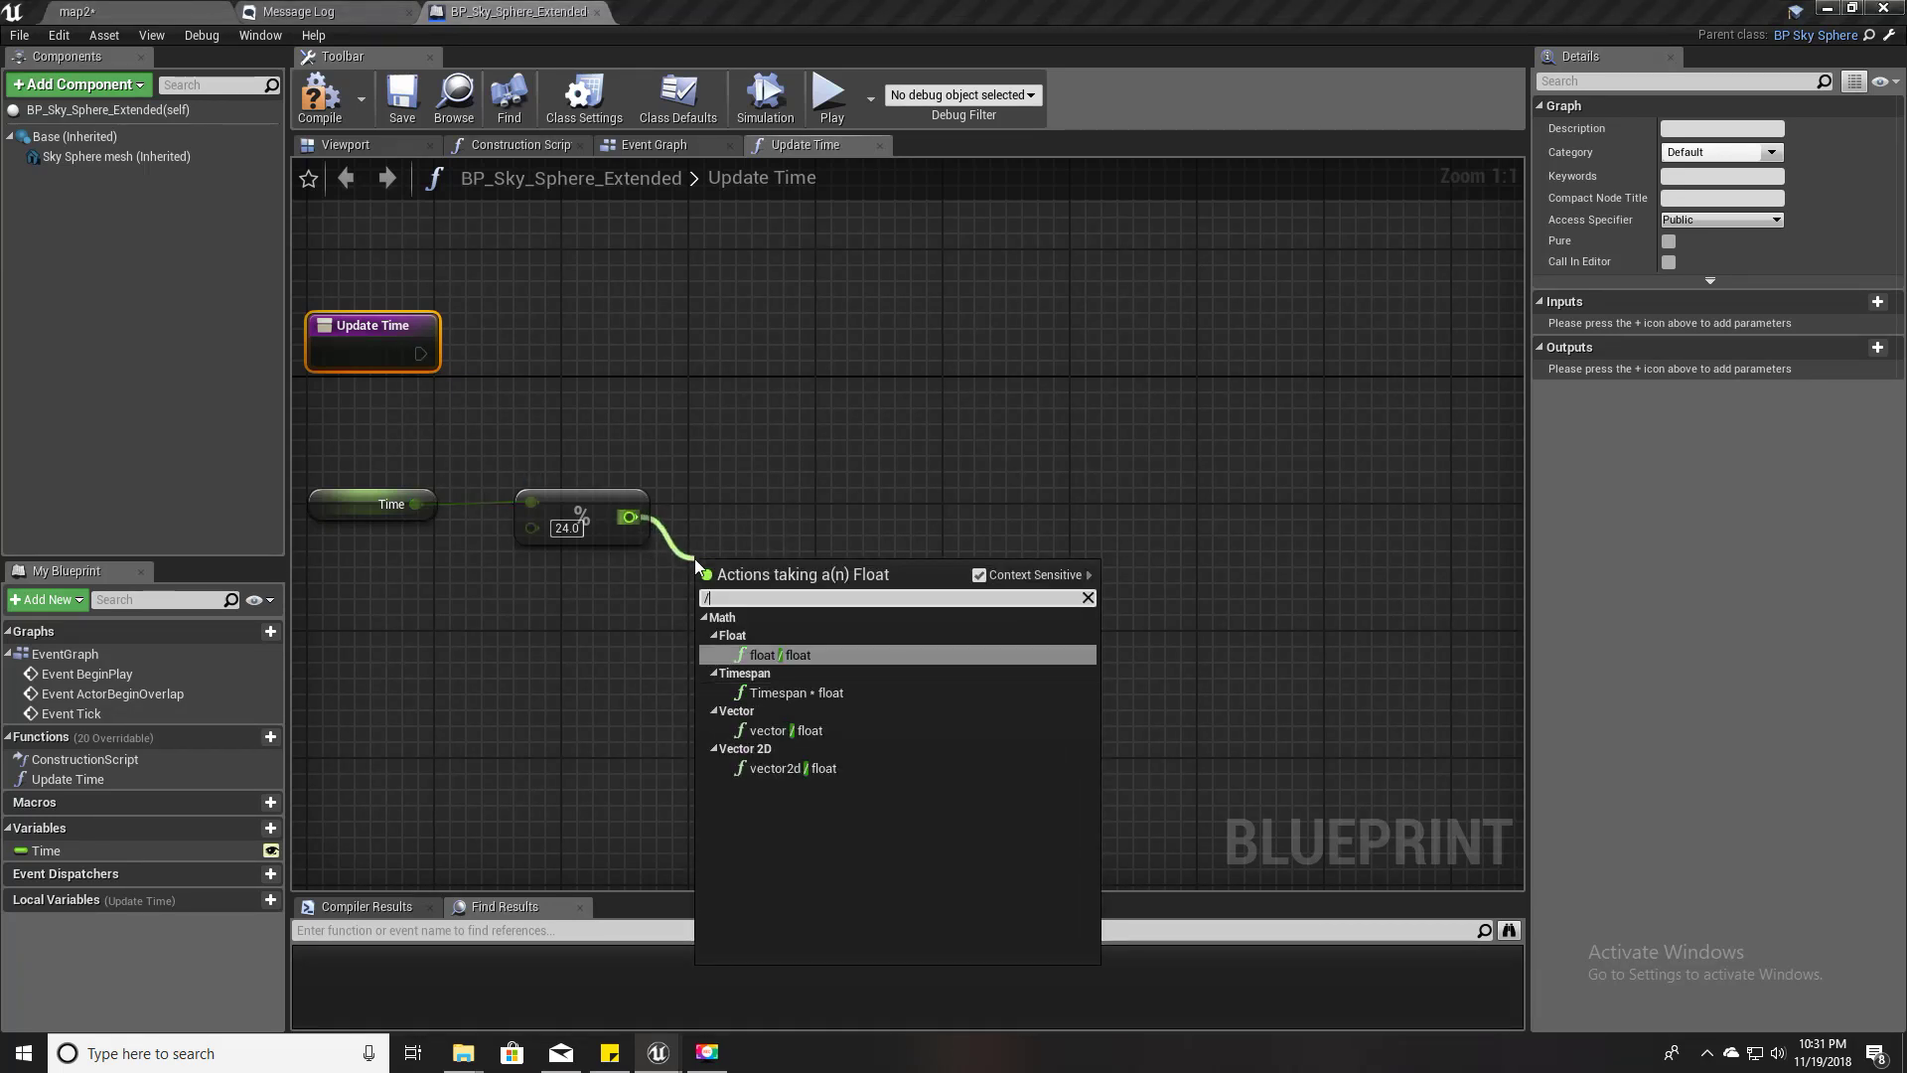
{"action": "key", "text": "Return"}
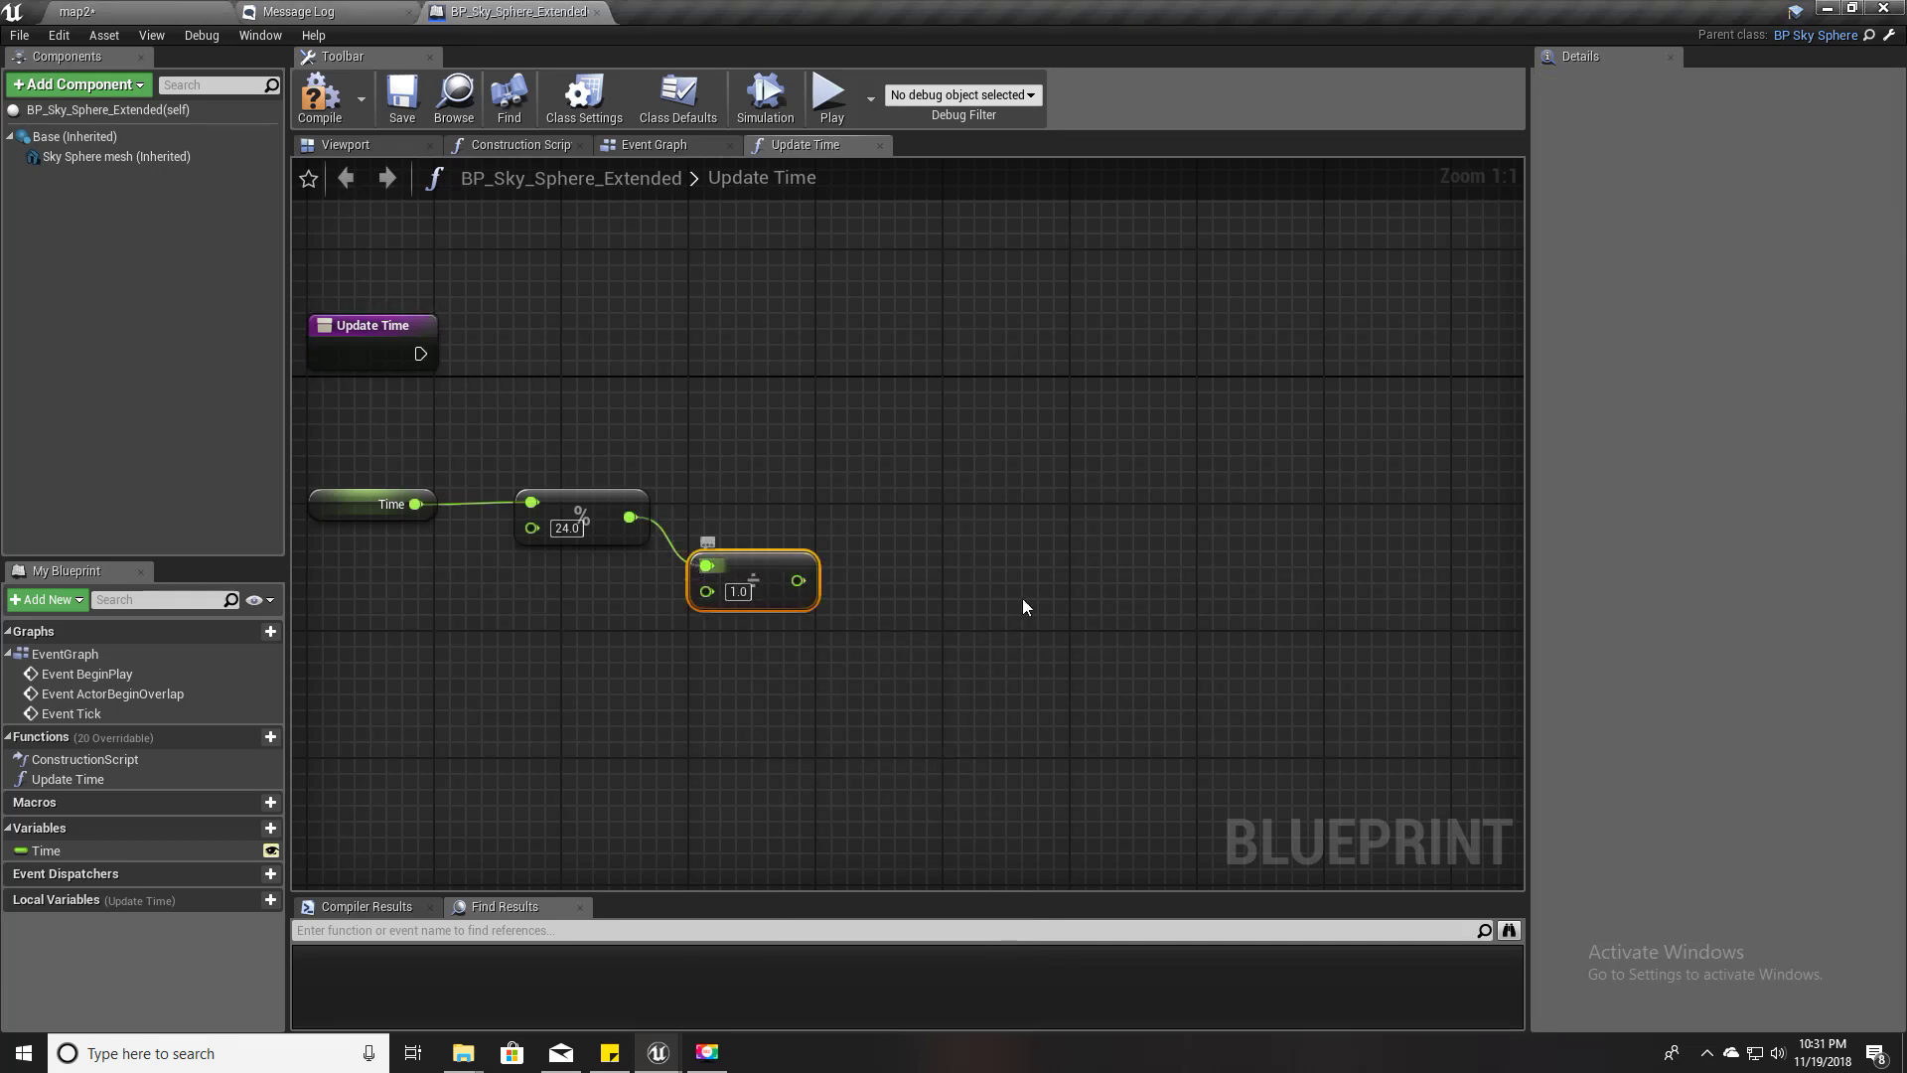
- Set the division node's divisor to 24 and multiply its result by 360 with a new float * float node
{"action": "left_click", "coordinate": [736, 592]}
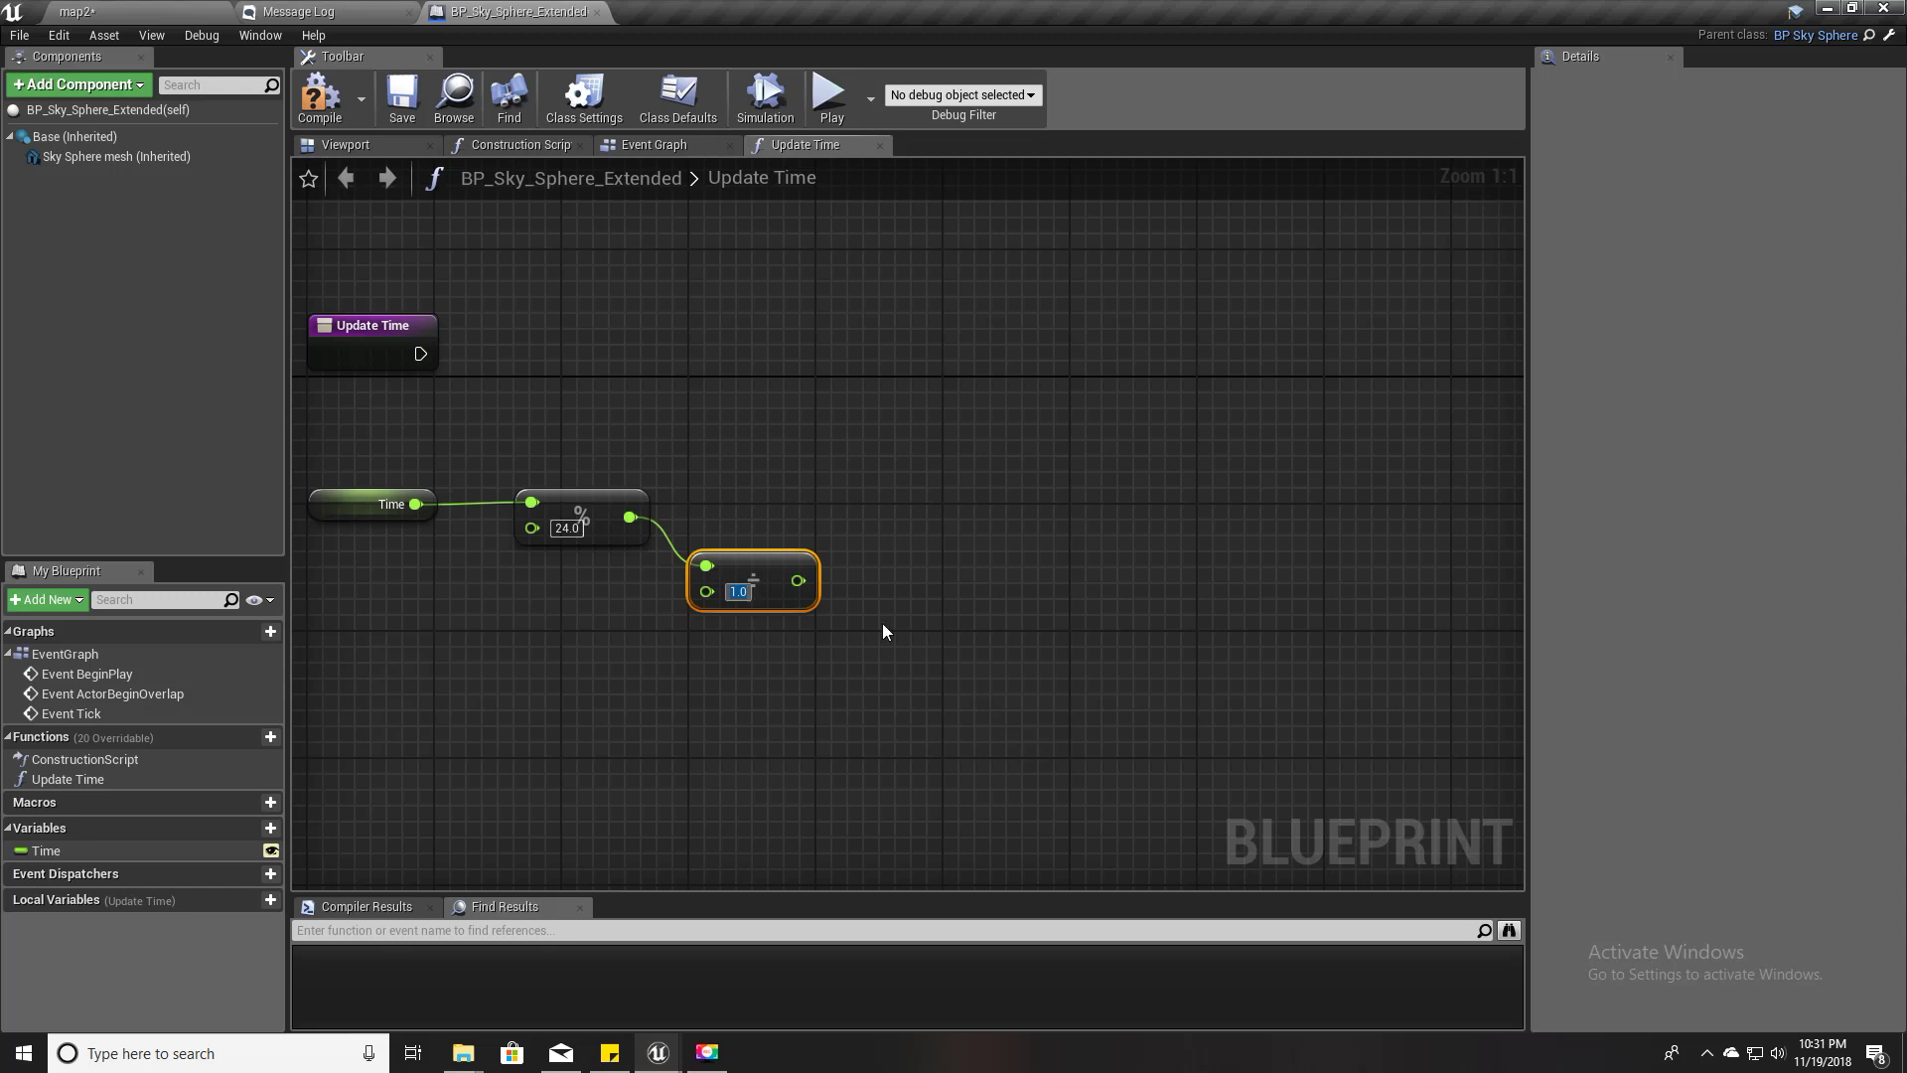
{"action": "type", "text": "24.0"}
{"action": "left_click_drag", "start_coordinate": [804, 580], "coordinate": [832, 578]}
{"action": "type", "text": "*"}
{"action": "key", "text": "Up"}
{"action": "key", "text": "Up"}
{"action": "key", "text": "Up"}
{"action": "key", "text": "Up"}
{"action": "key", "text": "Up"}
{"action": "key", "text": "Up"}
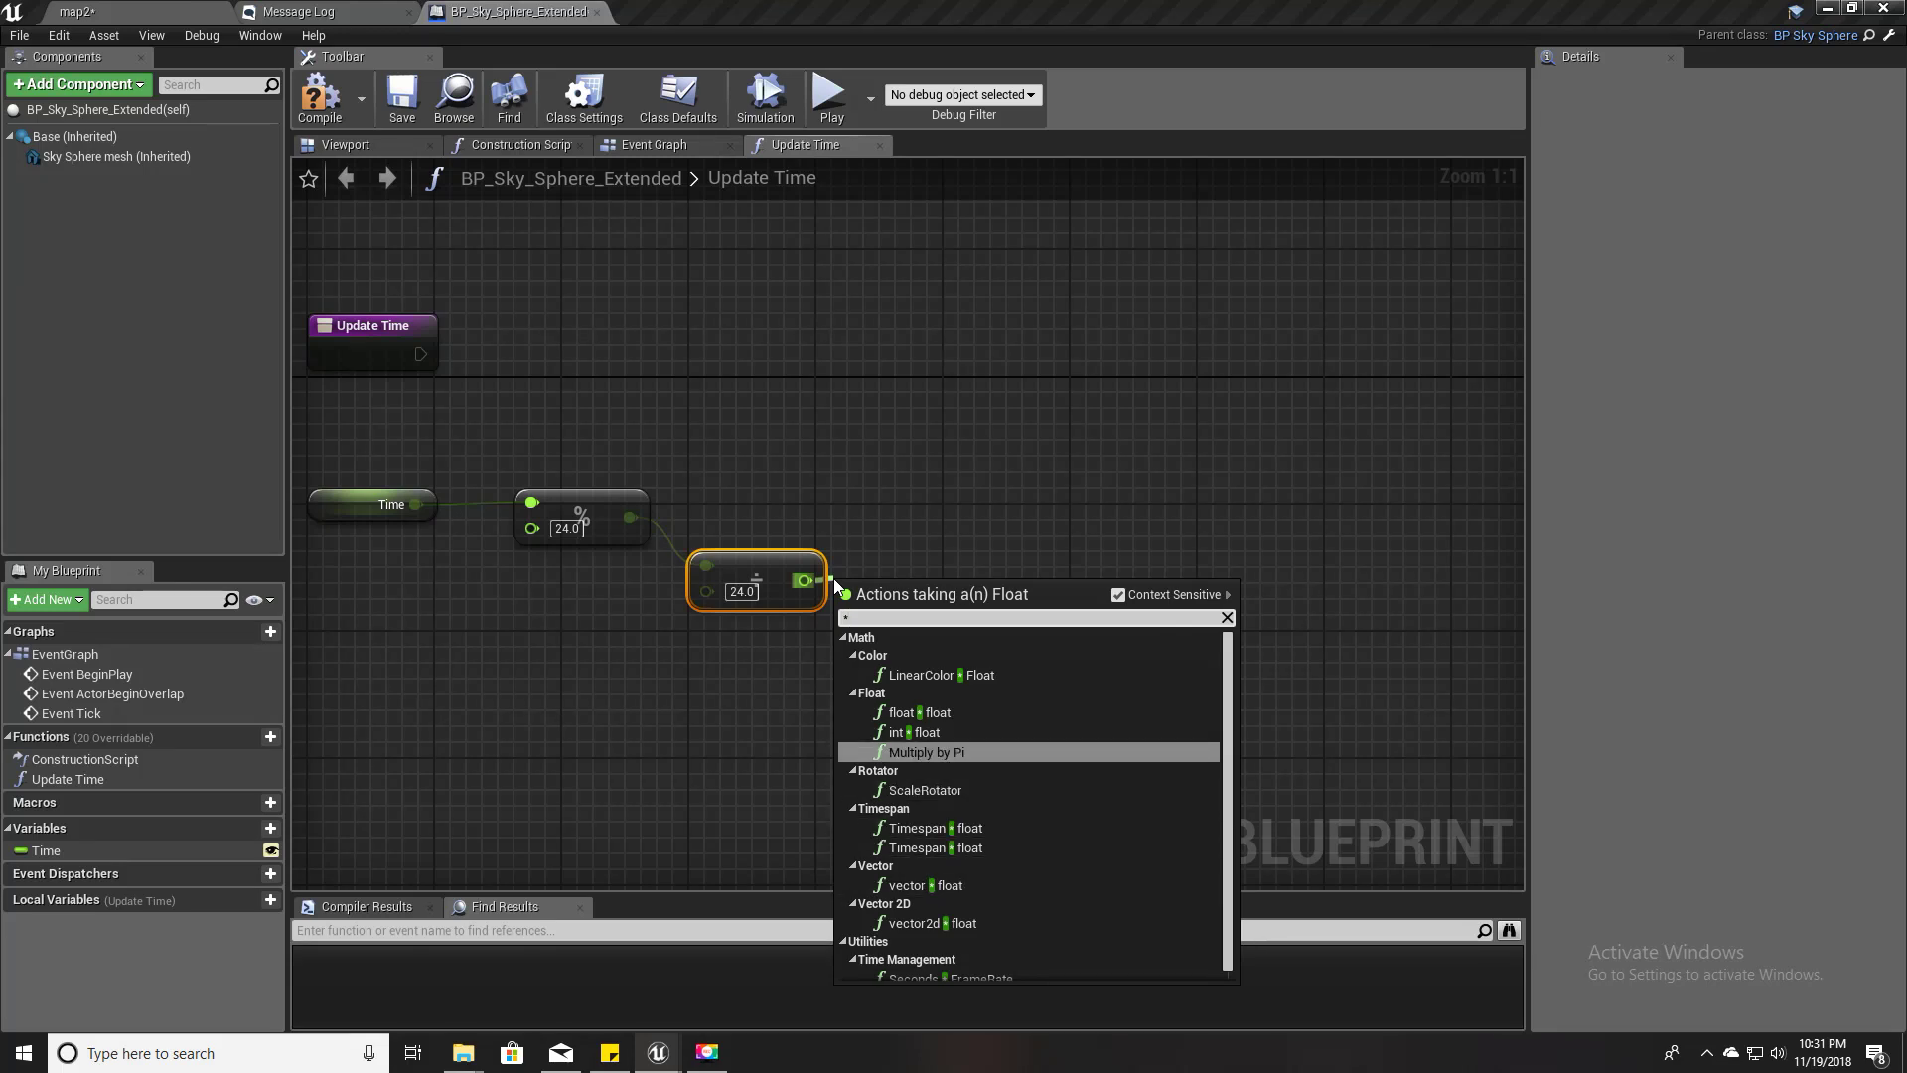
{"action": "key", "text": "Return"}
{"action": "left_click", "coordinate": [881, 624]}
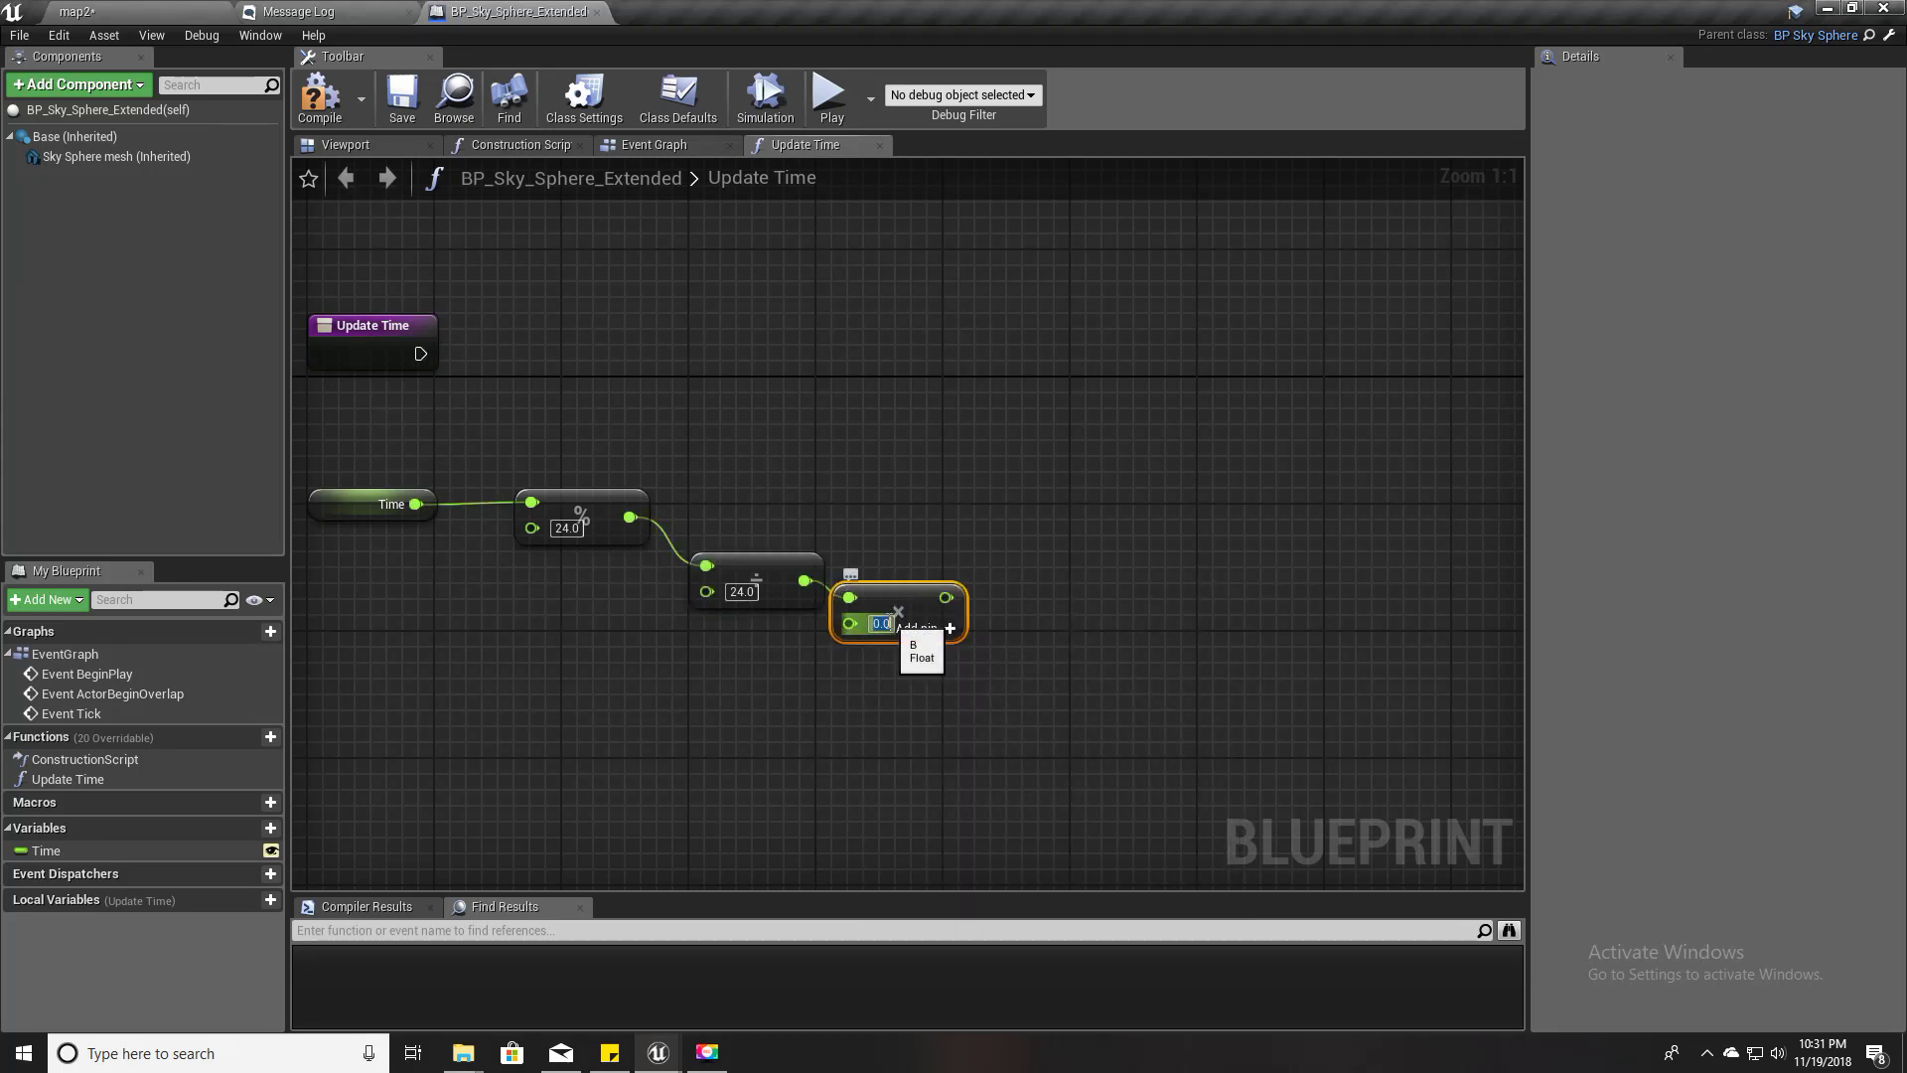
{"action": "type", "text": "360"}
{"action": "key", "text": "Return"}
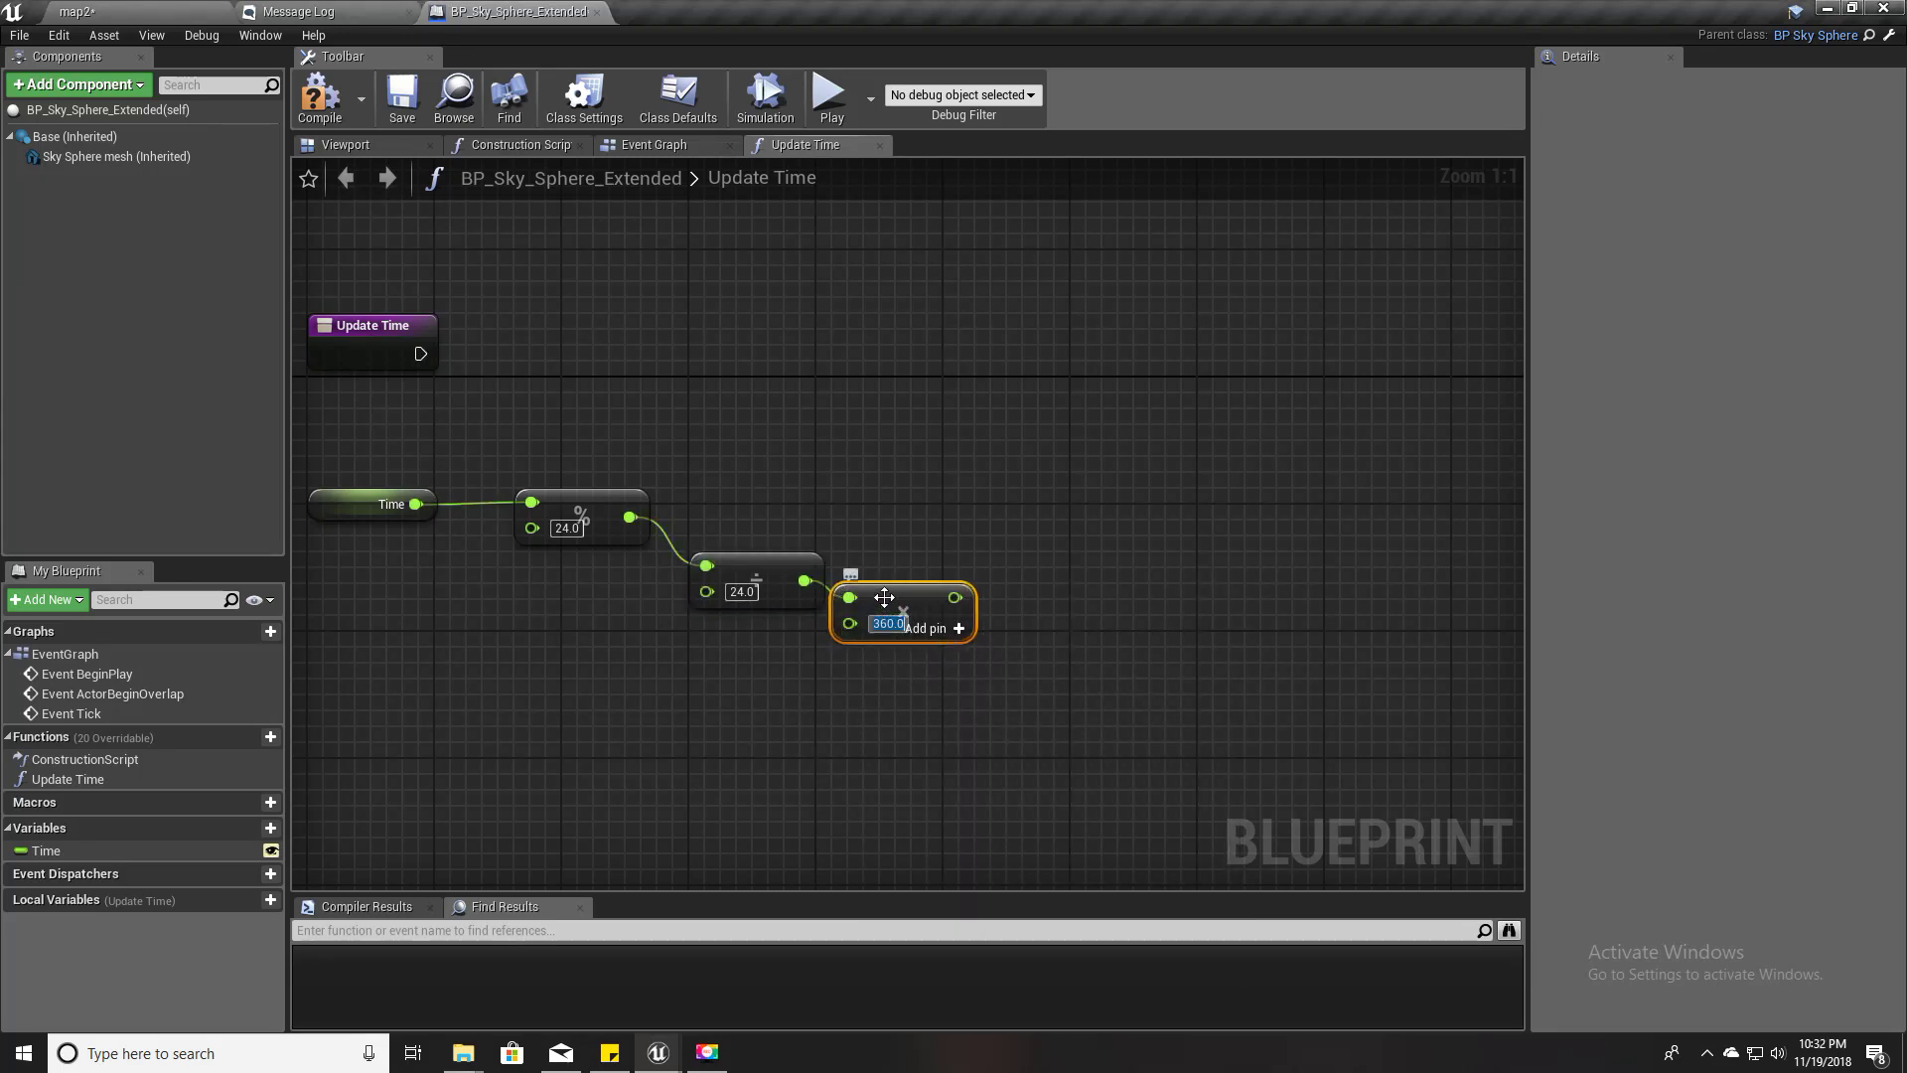
- Move the multiplication and division nodes up into one row beside the modulo node
{"action": "left_click_drag", "start_coordinate": [898, 612], "coordinate": [913, 580]}
{"action": "left_click", "coordinate": [879, 640]}
{"action": "left_click", "coordinate": [775, 563]}
{"action": "left_click_drag", "start_coordinate": [751, 522], "coordinate": [914, 517]}
- Feed the multiplication result into a new float + float node that adds 90
{"action": "right_click_drag", "start_coordinate": [968, 646], "coordinate": [837, 645]}
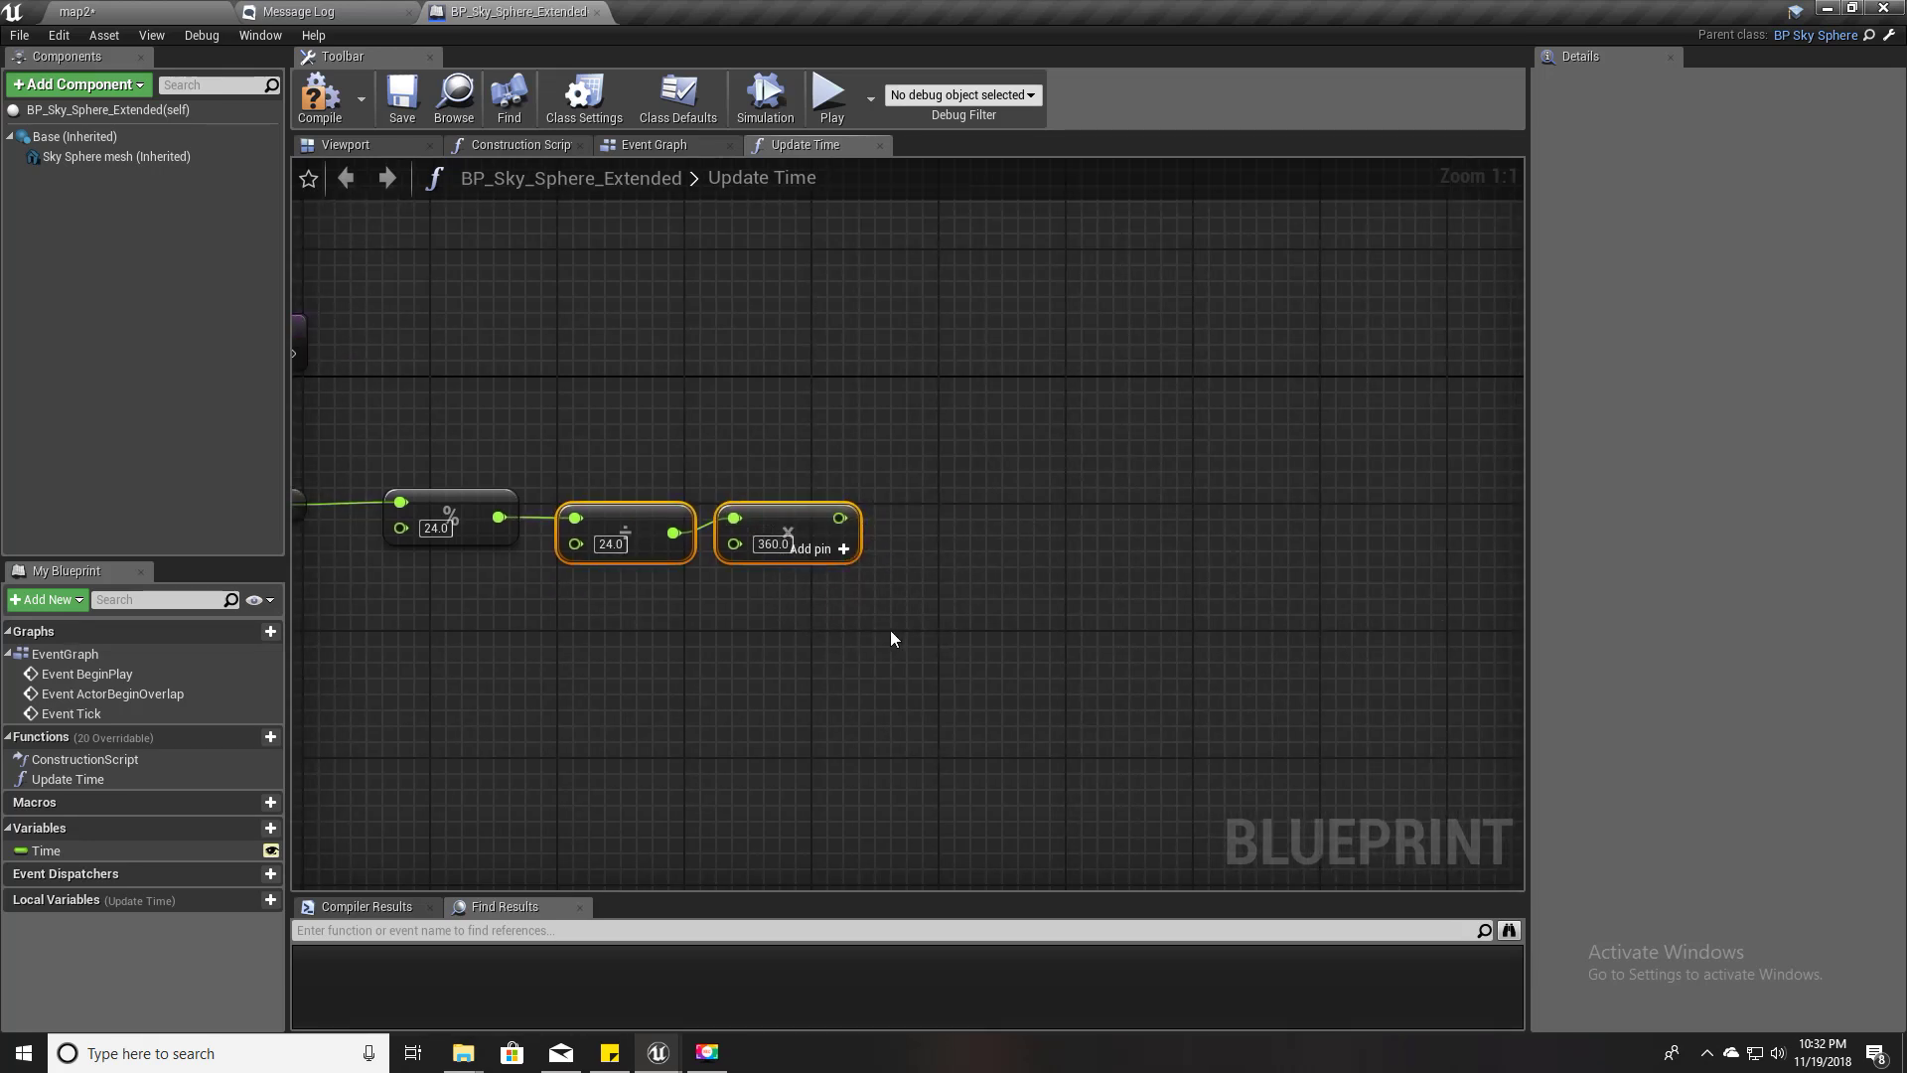
{"action": "right_click_drag", "start_coordinate": [881, 539], "coordinate": [683, 538]}
{"action": "left_click_drag", "start_coordinate": [638, 519], "coordinate": [707, 516]}
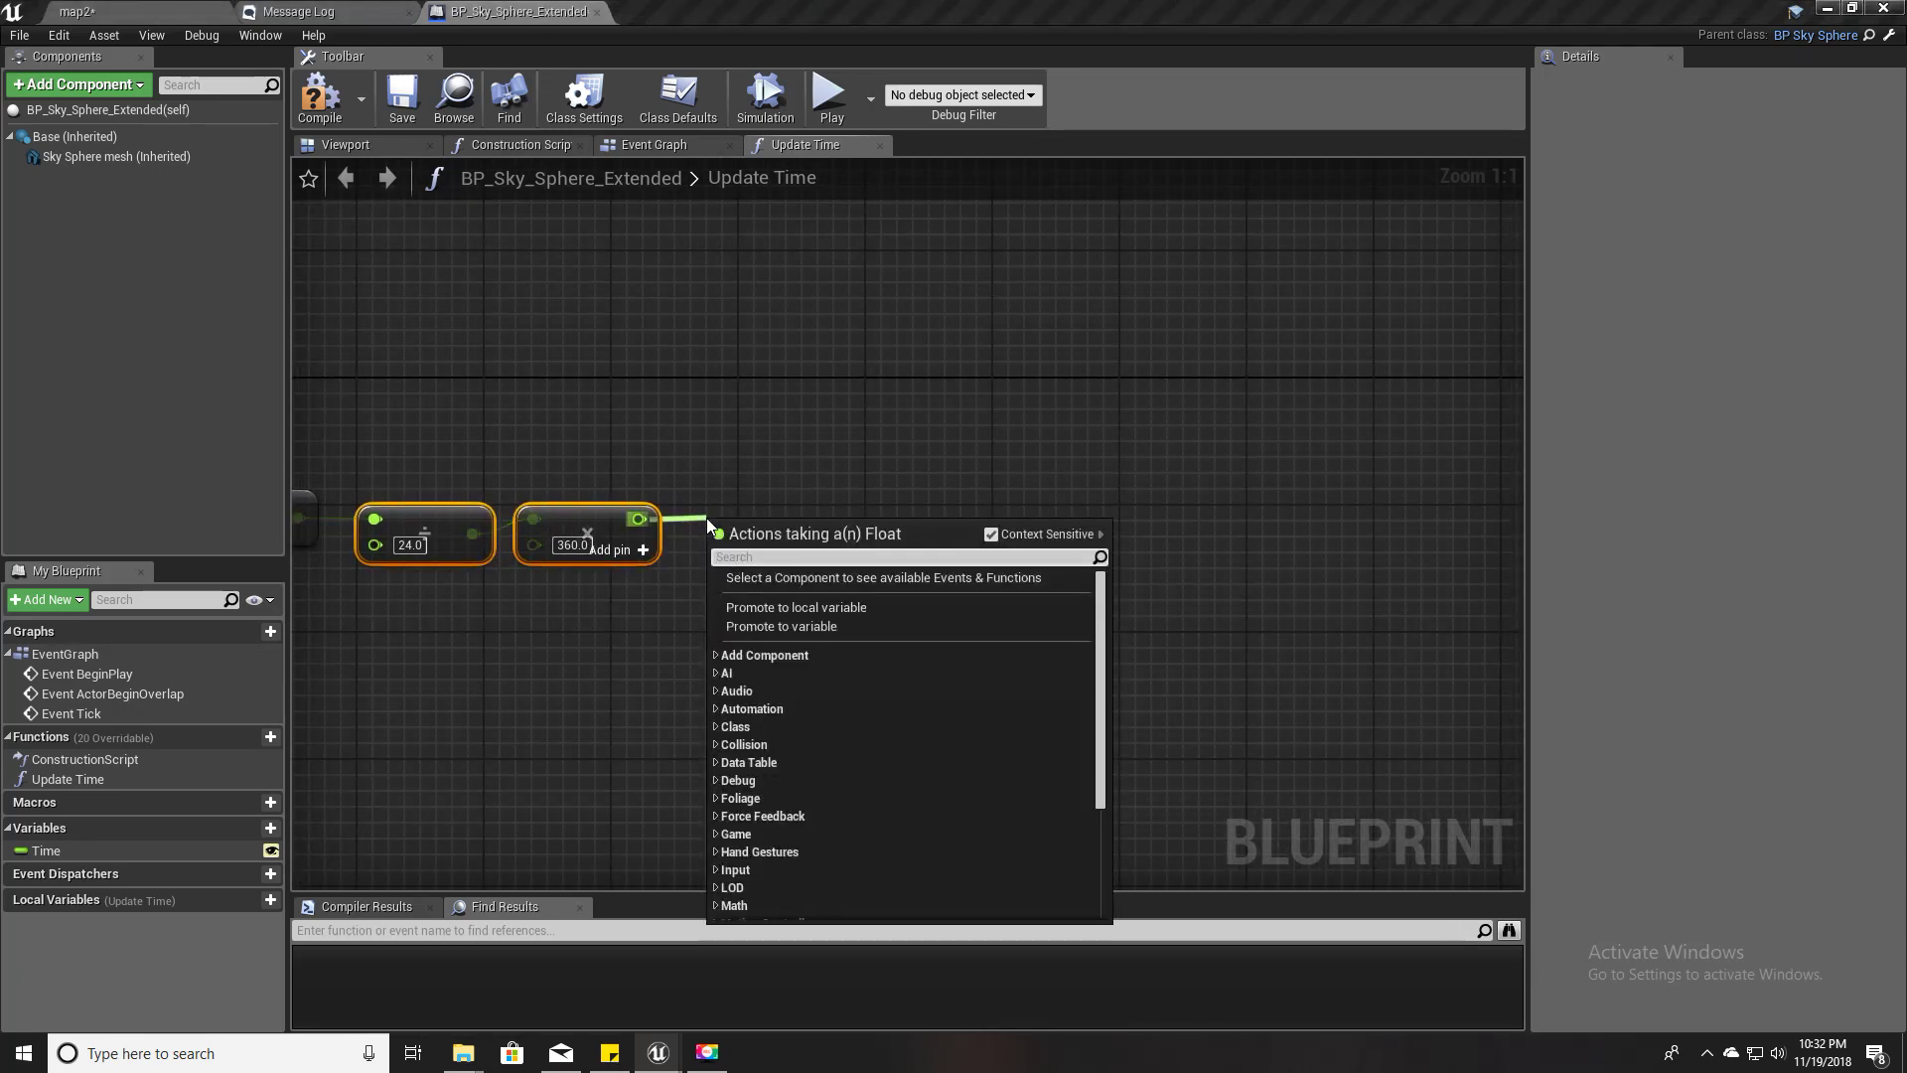
{"action": "type", "text": "+"}
{"action": "key", "text": "Return"}
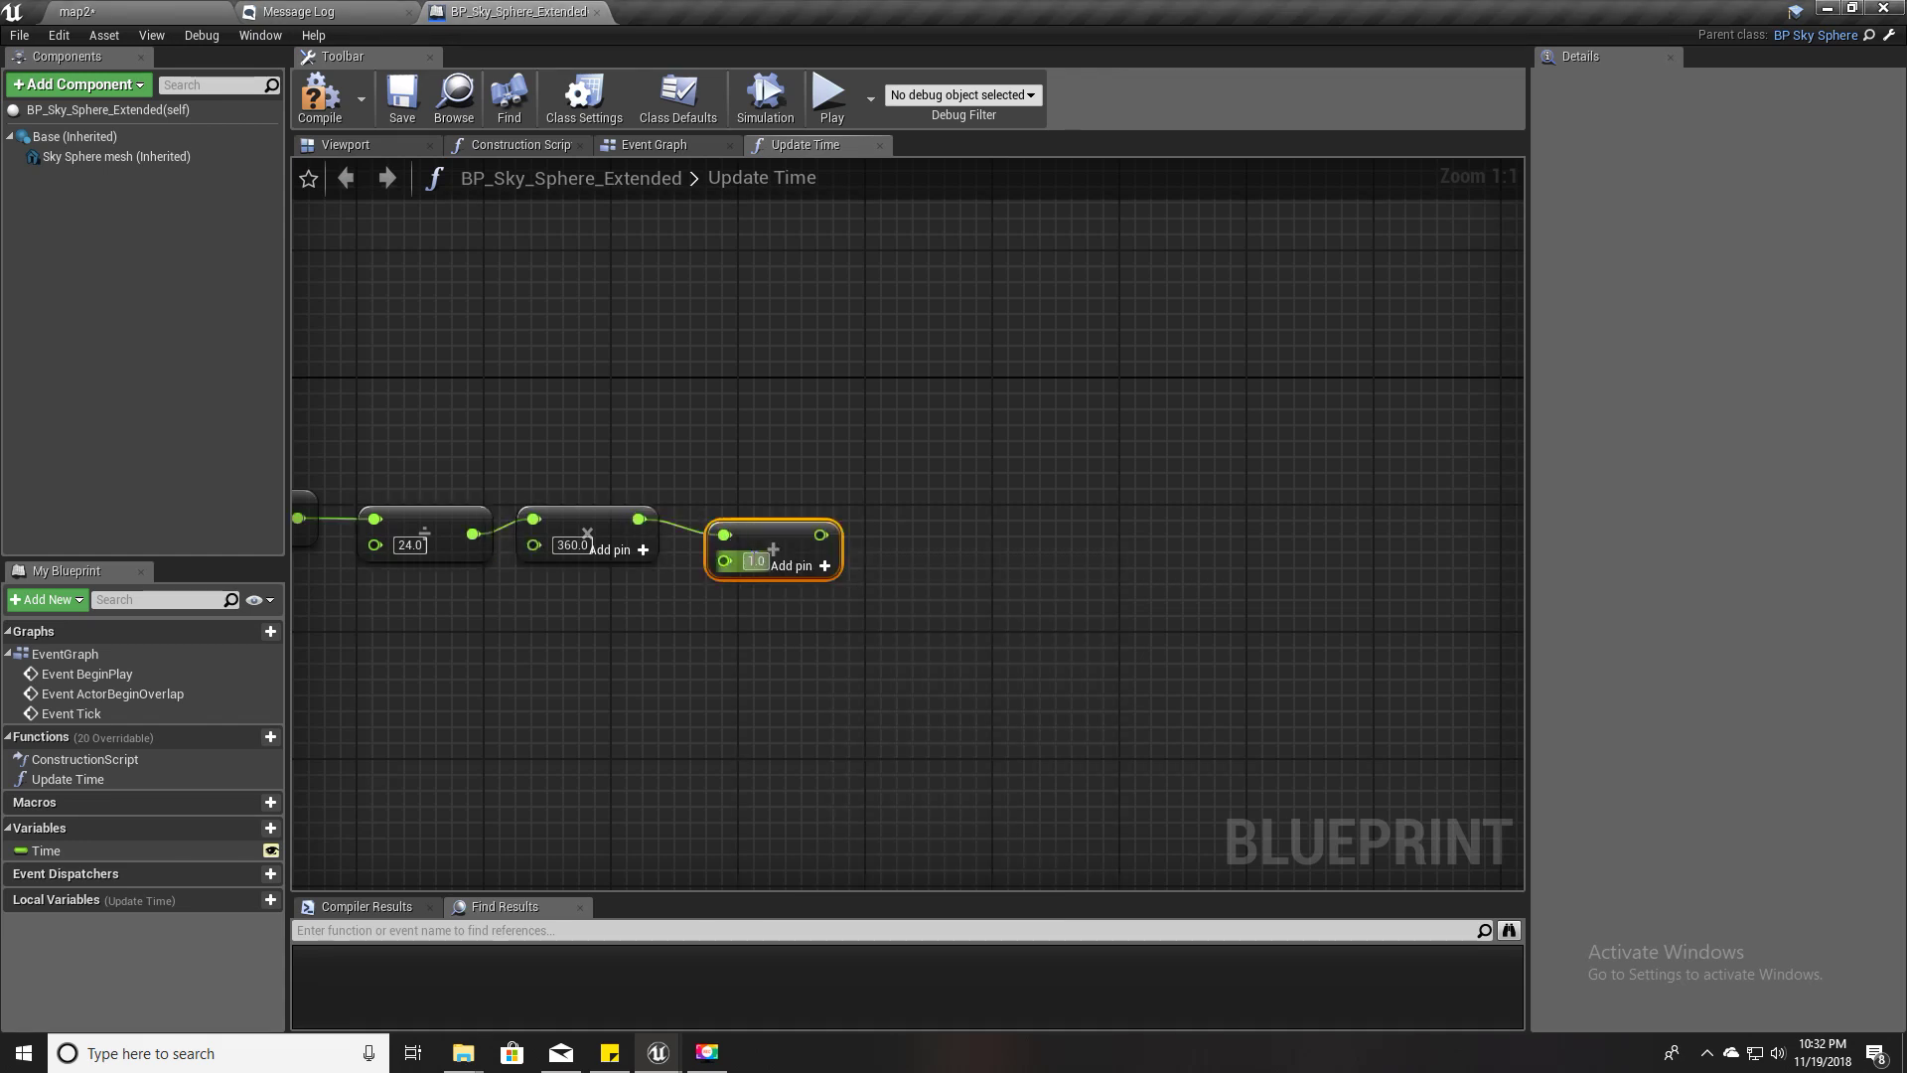
{"action": "left_click", "coordinate": [754, 561]}
{"action": "type", "text": "90"}
{"action": "key", "text": "Return"}
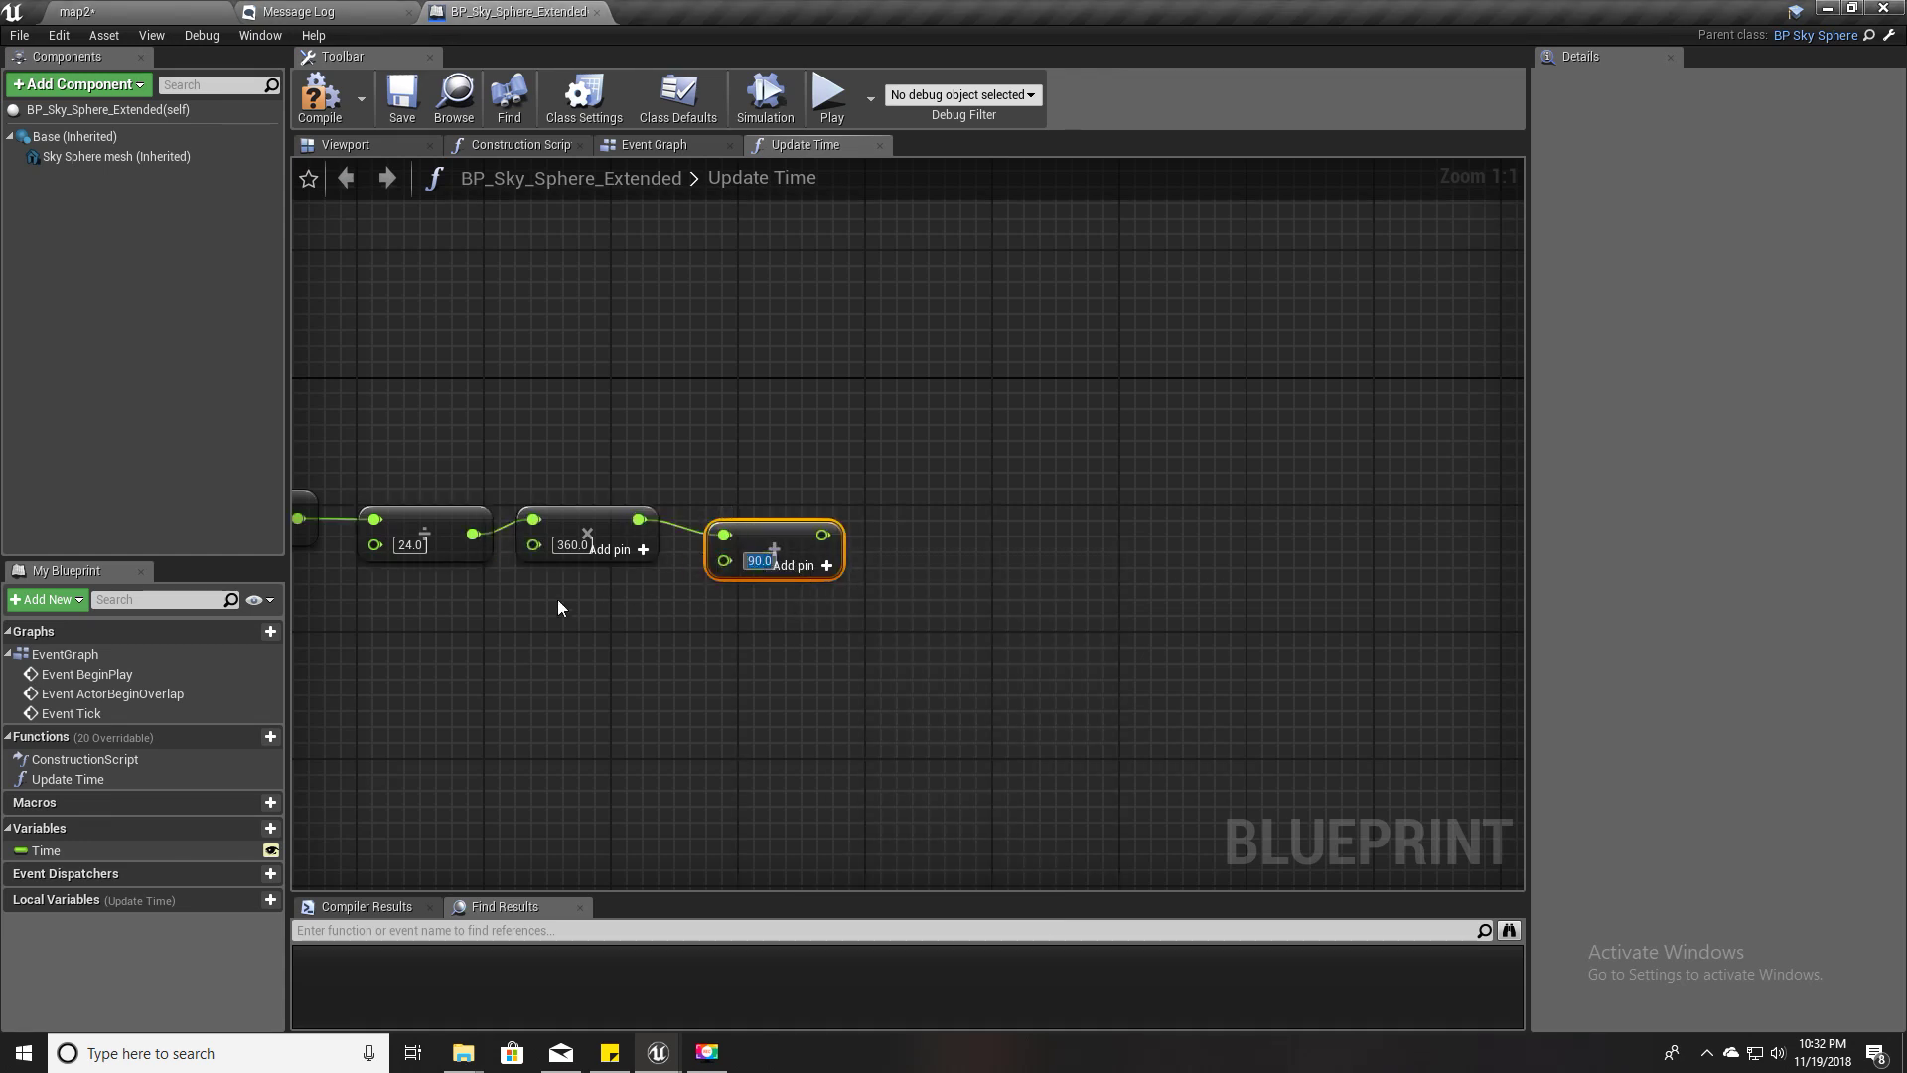
- Review the whole Time calculation chain and compare it with the Light Source's rotation in the level
{"action": "right_click_drag", "start_coordinate": [571, 606], "coordinate": [790, 633]}
{"action": "right_click_drag", "start_coordinate": [490, 698], "coordinate": [662, 697]}
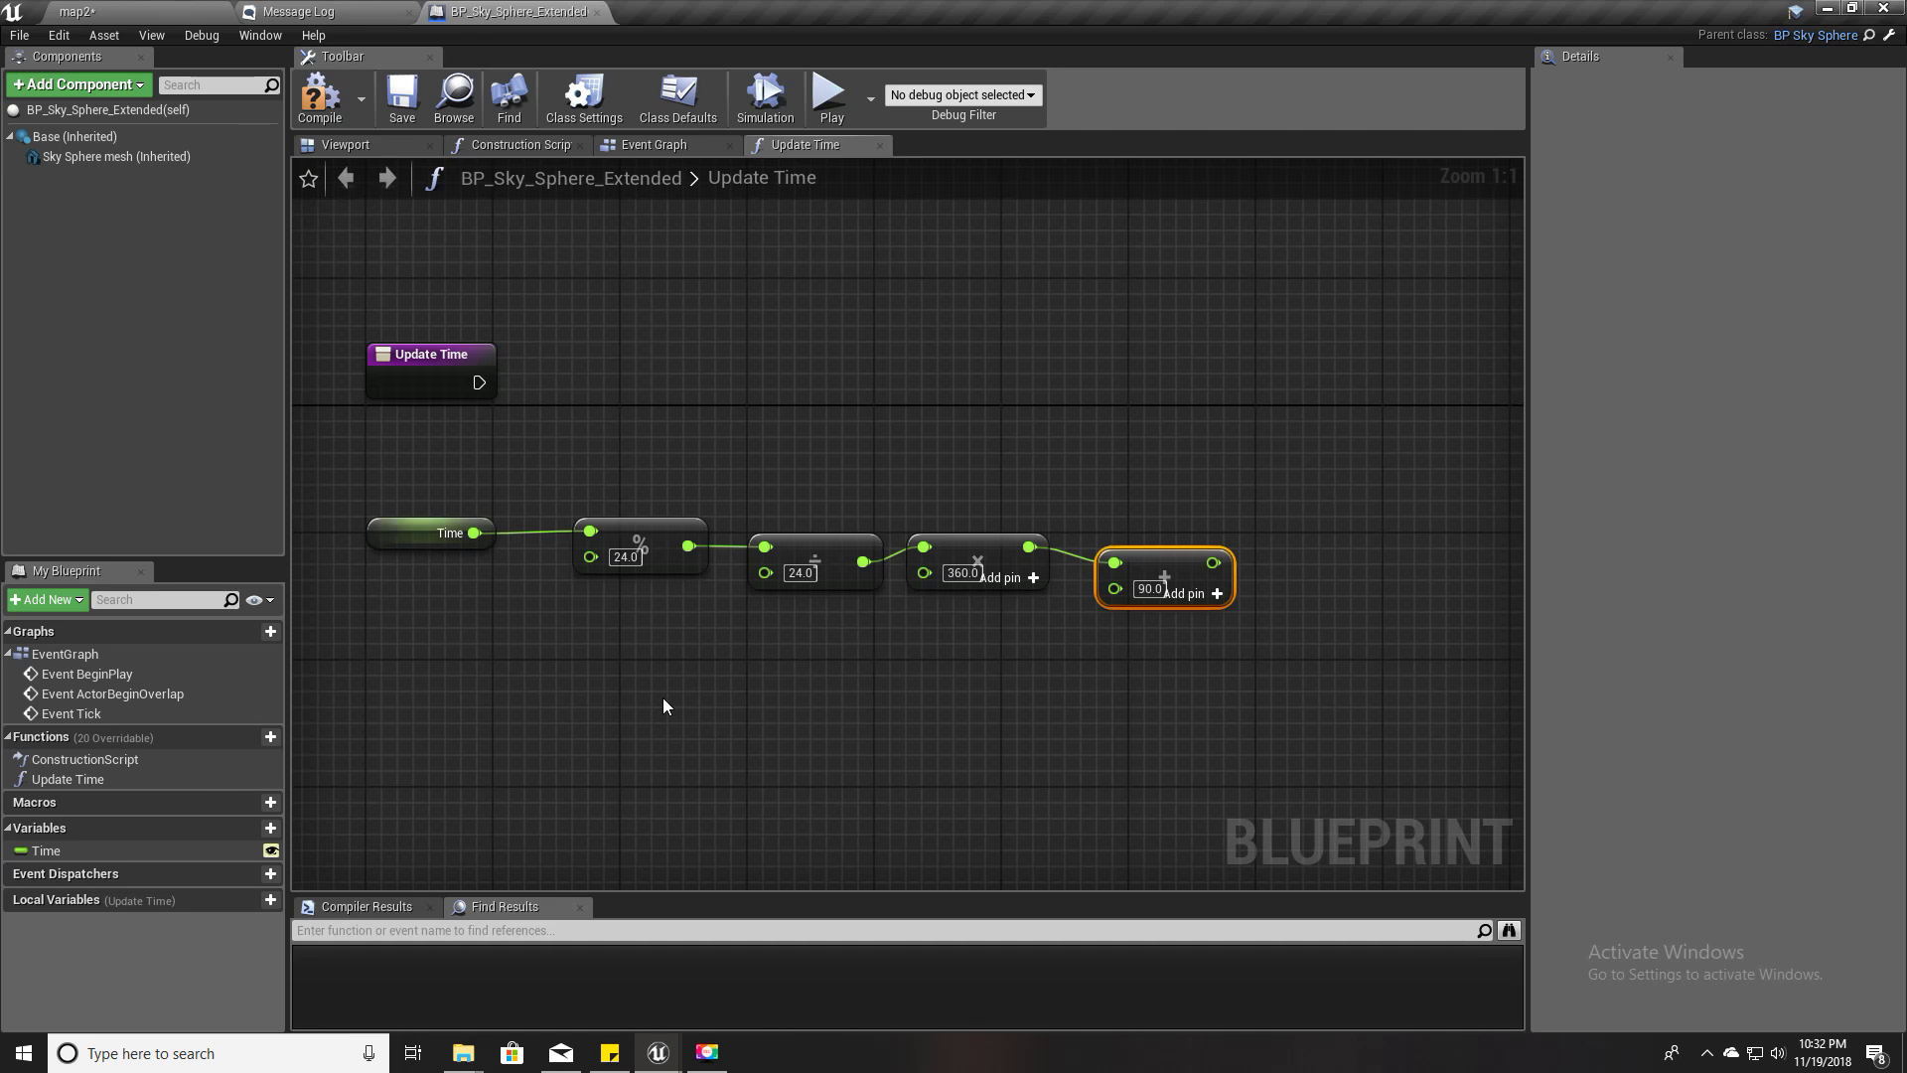
{"action": "left_click", "coordinate": [99, 11]}
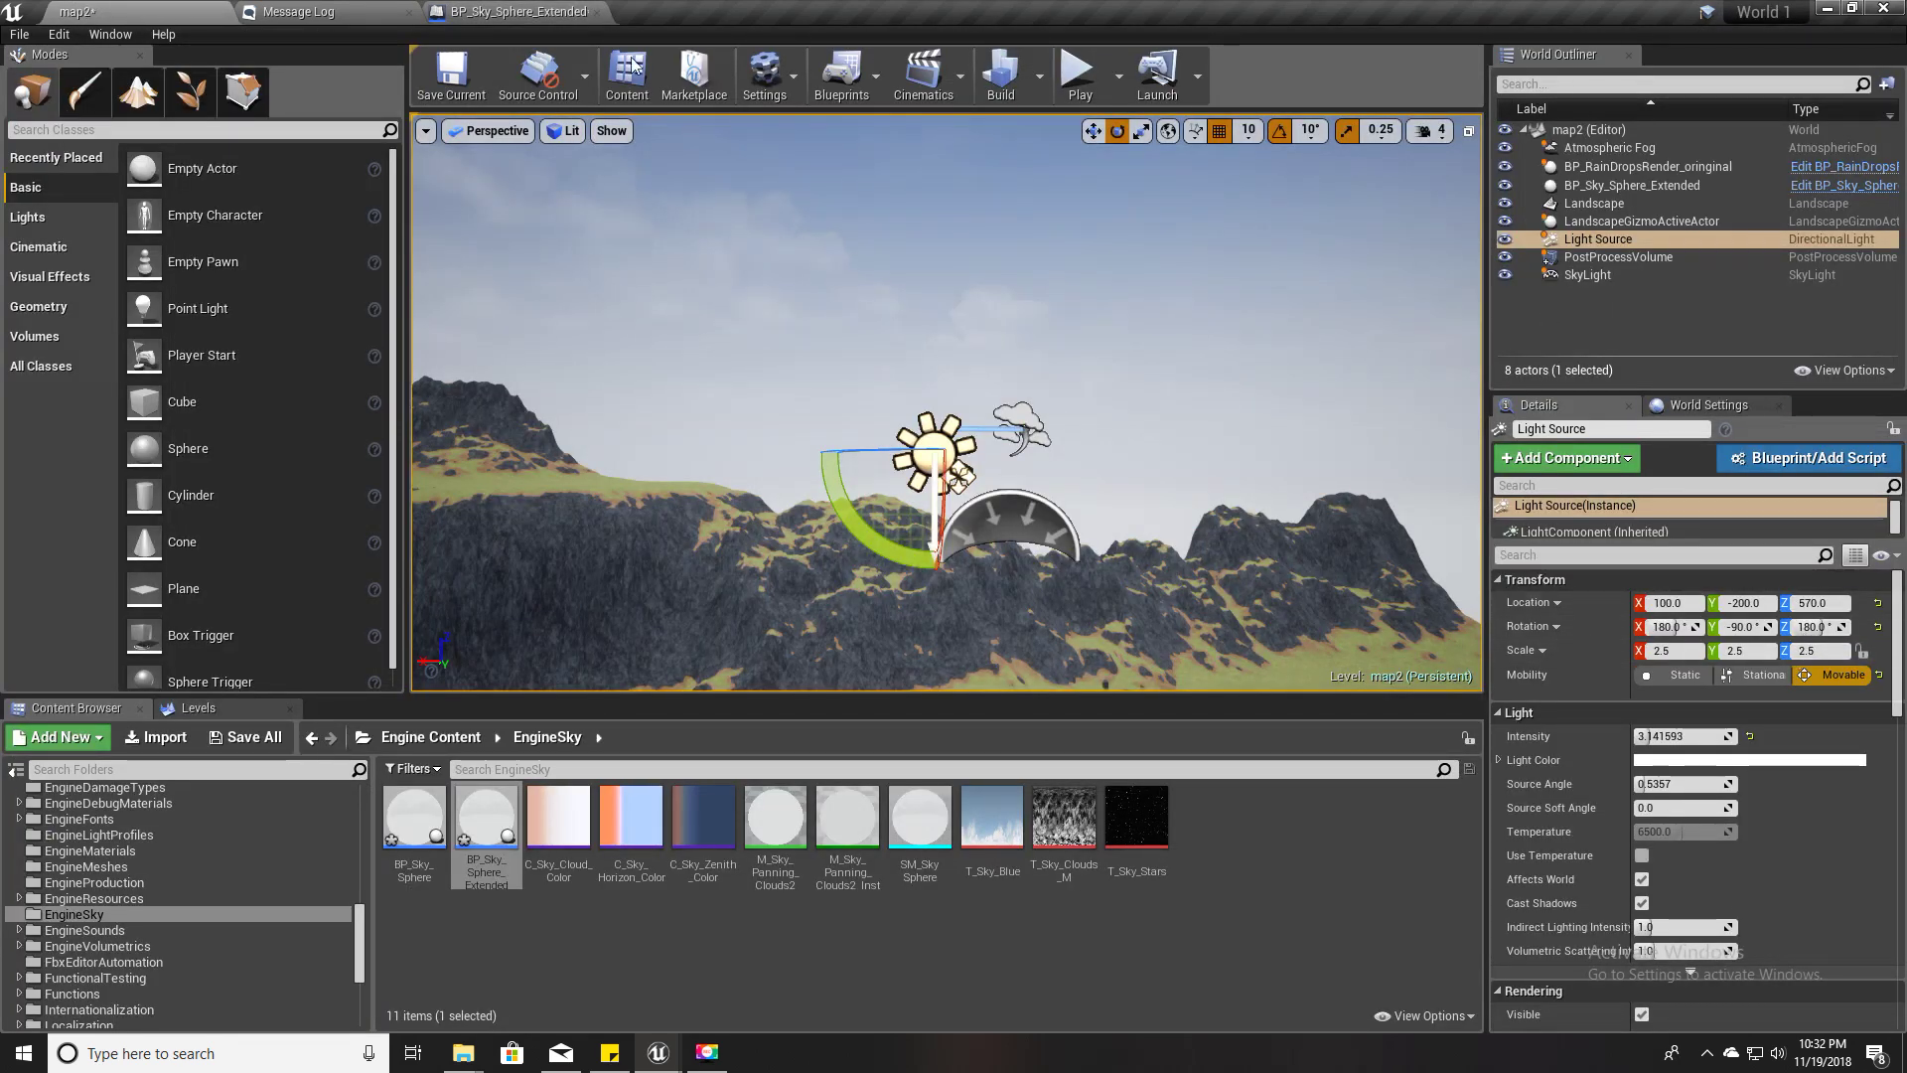
{"action": "left_click", "coordinate": [516, 10]}
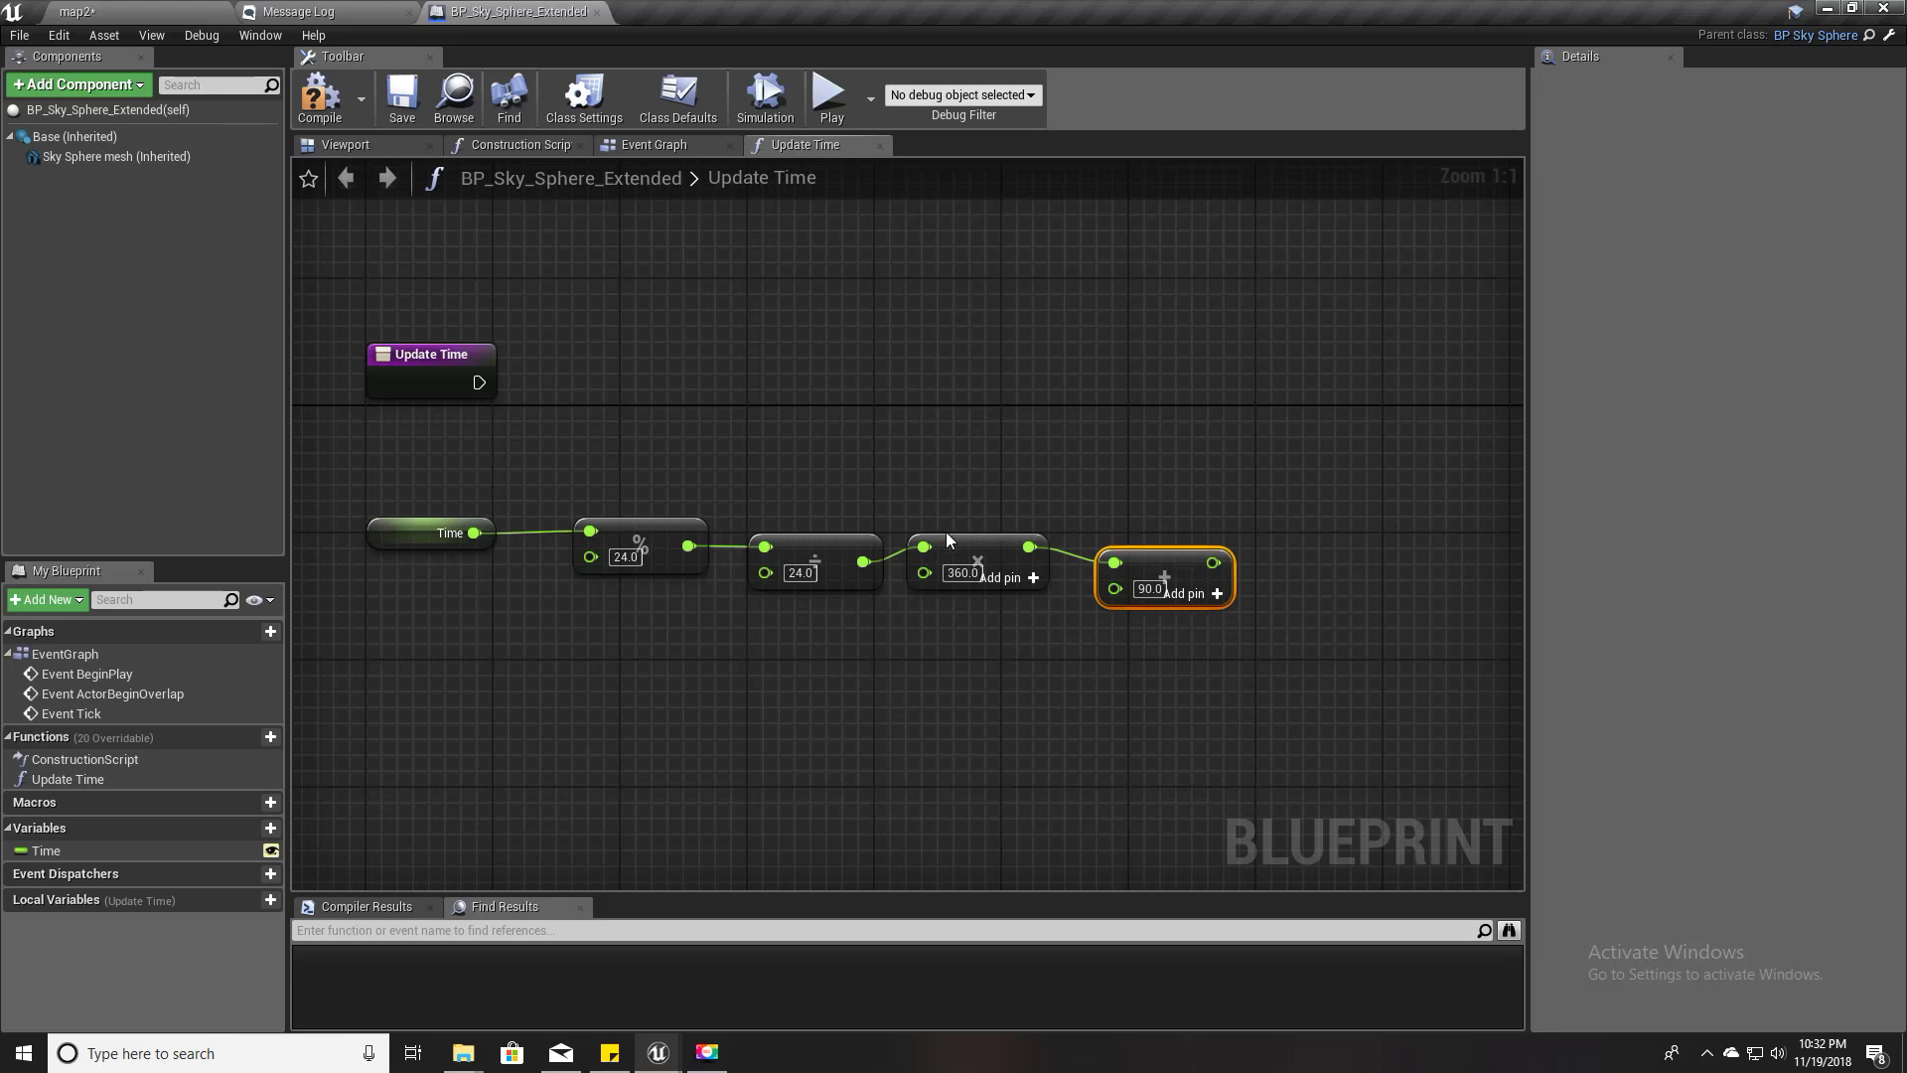
{"action": "left_click_drag", "start_coordinate": [596, 450], "coordinate": [1130, 688]}
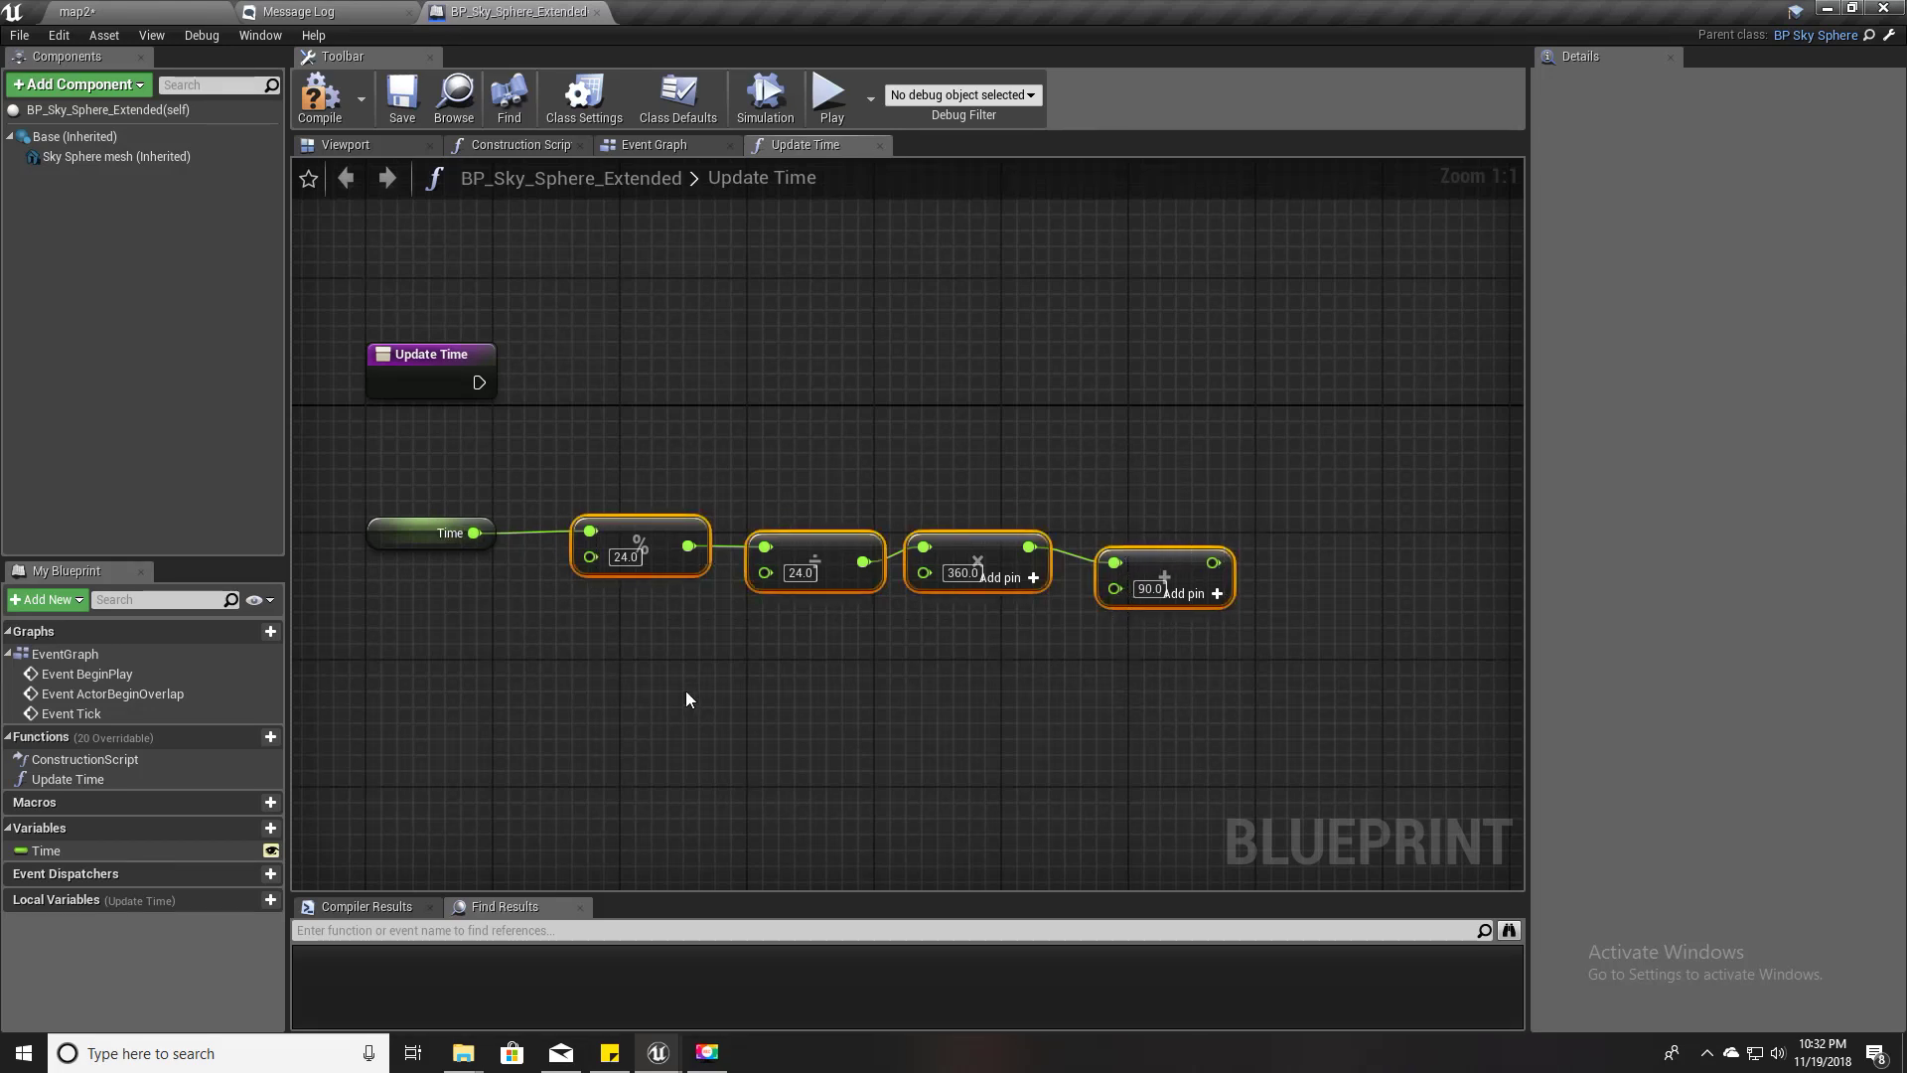
{"action": "left_click_drag", "start_coordinate": [413, 477], "coordinate": [1165, 685]}
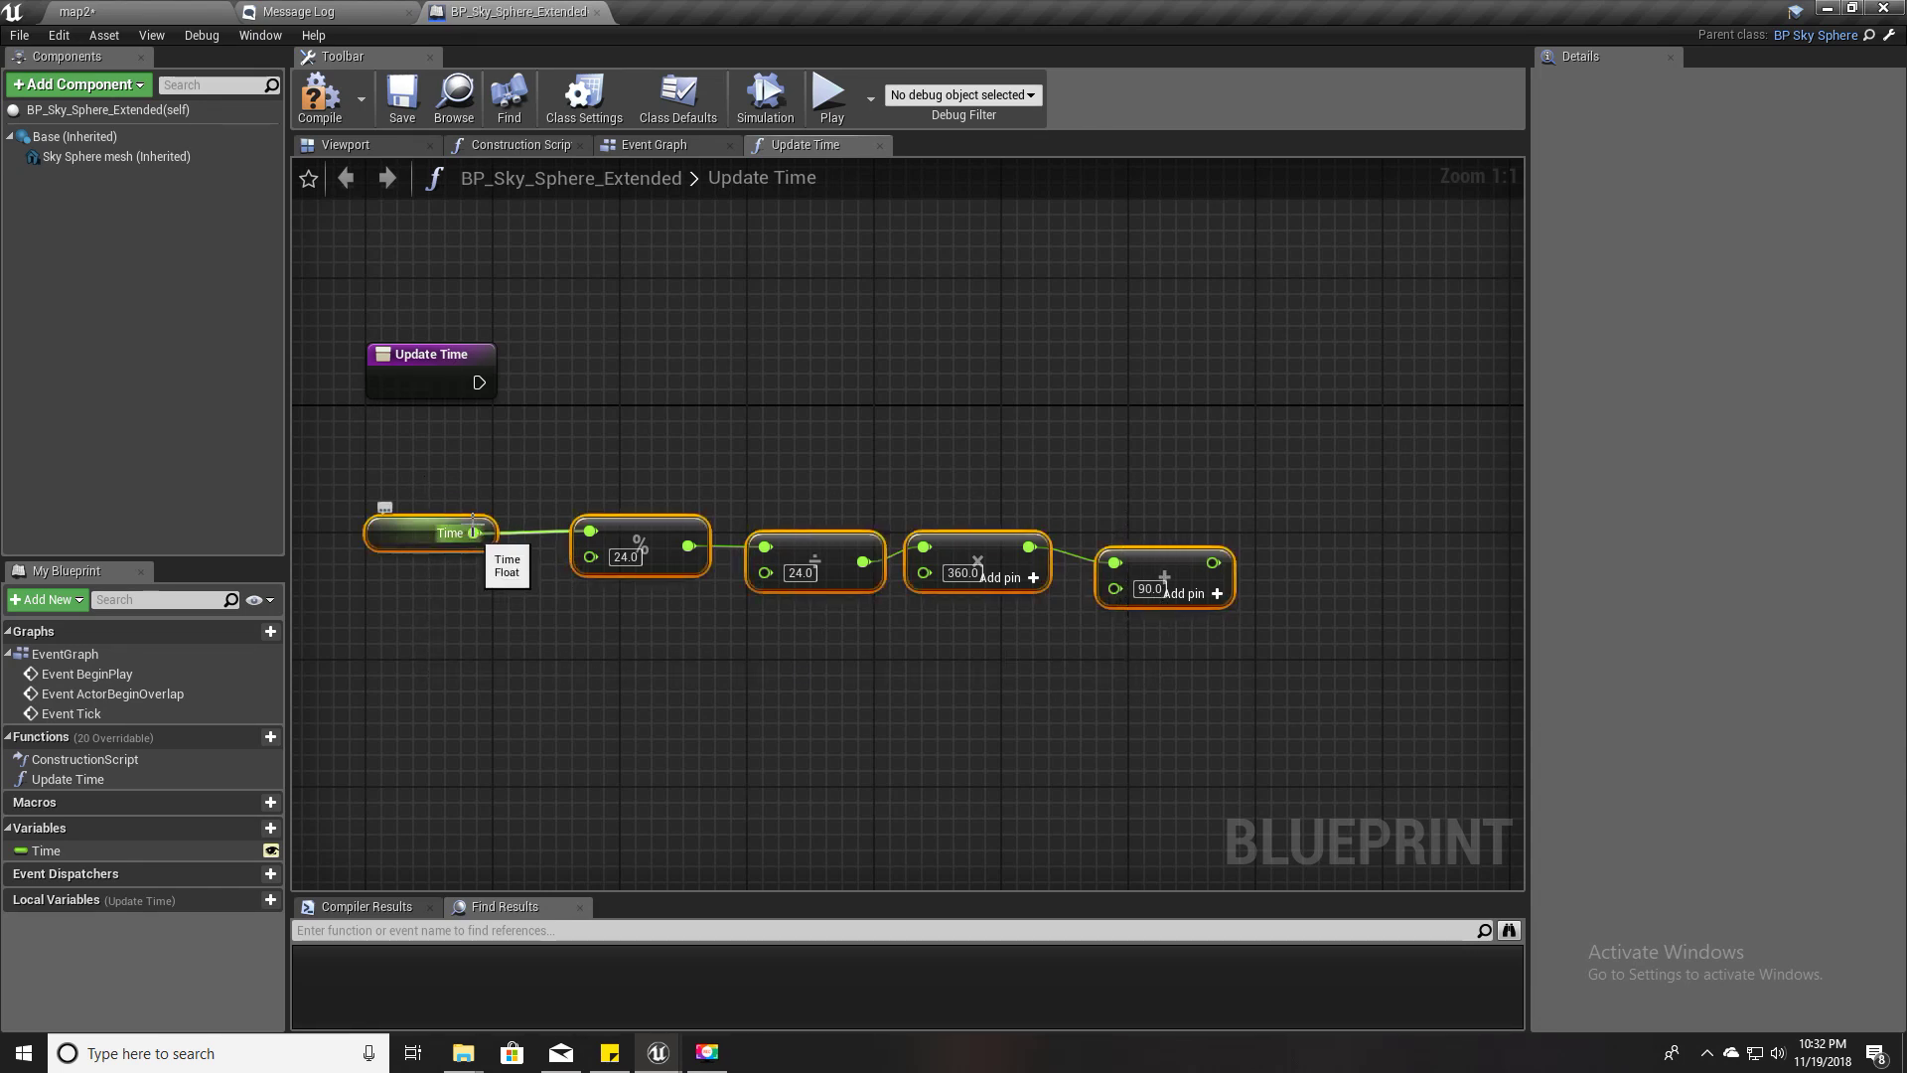
{"action": "left_click", "coordinate": [99, 11]}
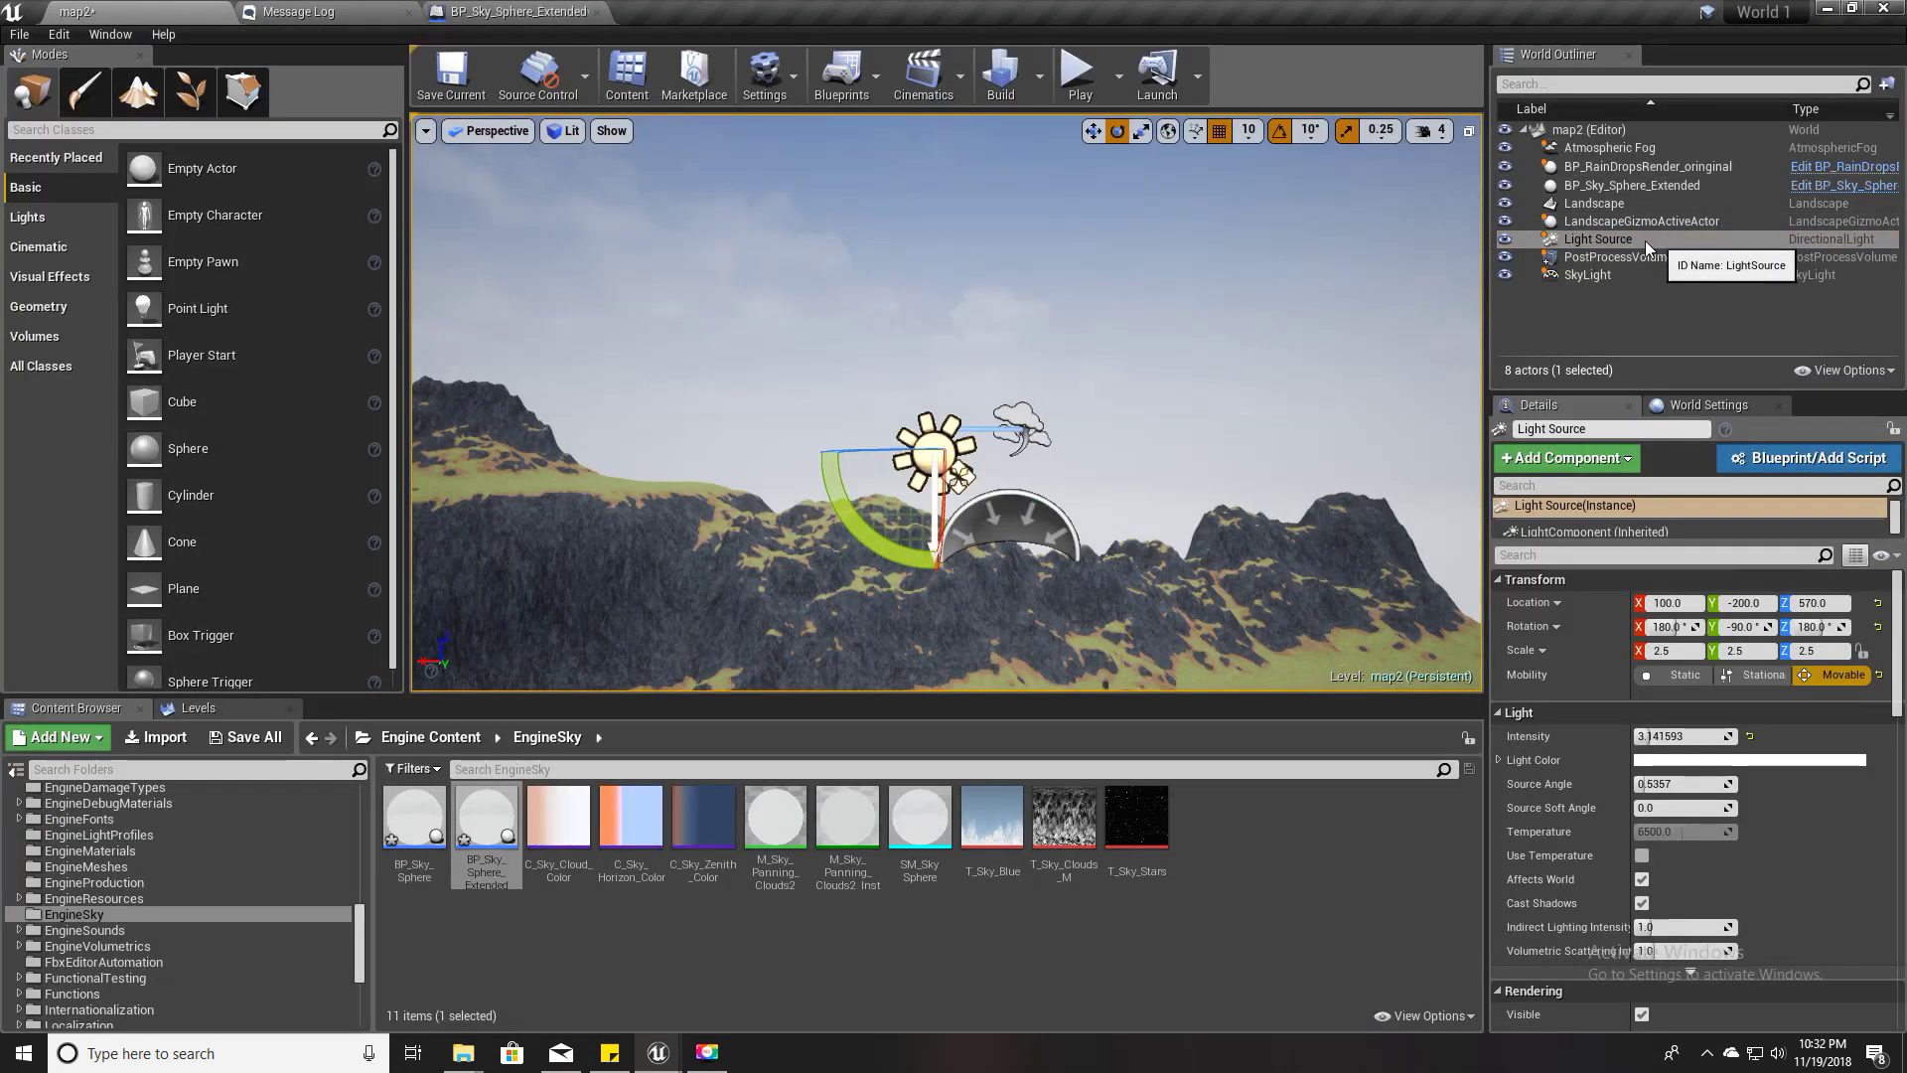
{"action": "left_click", "coordinate": [517, 11]}
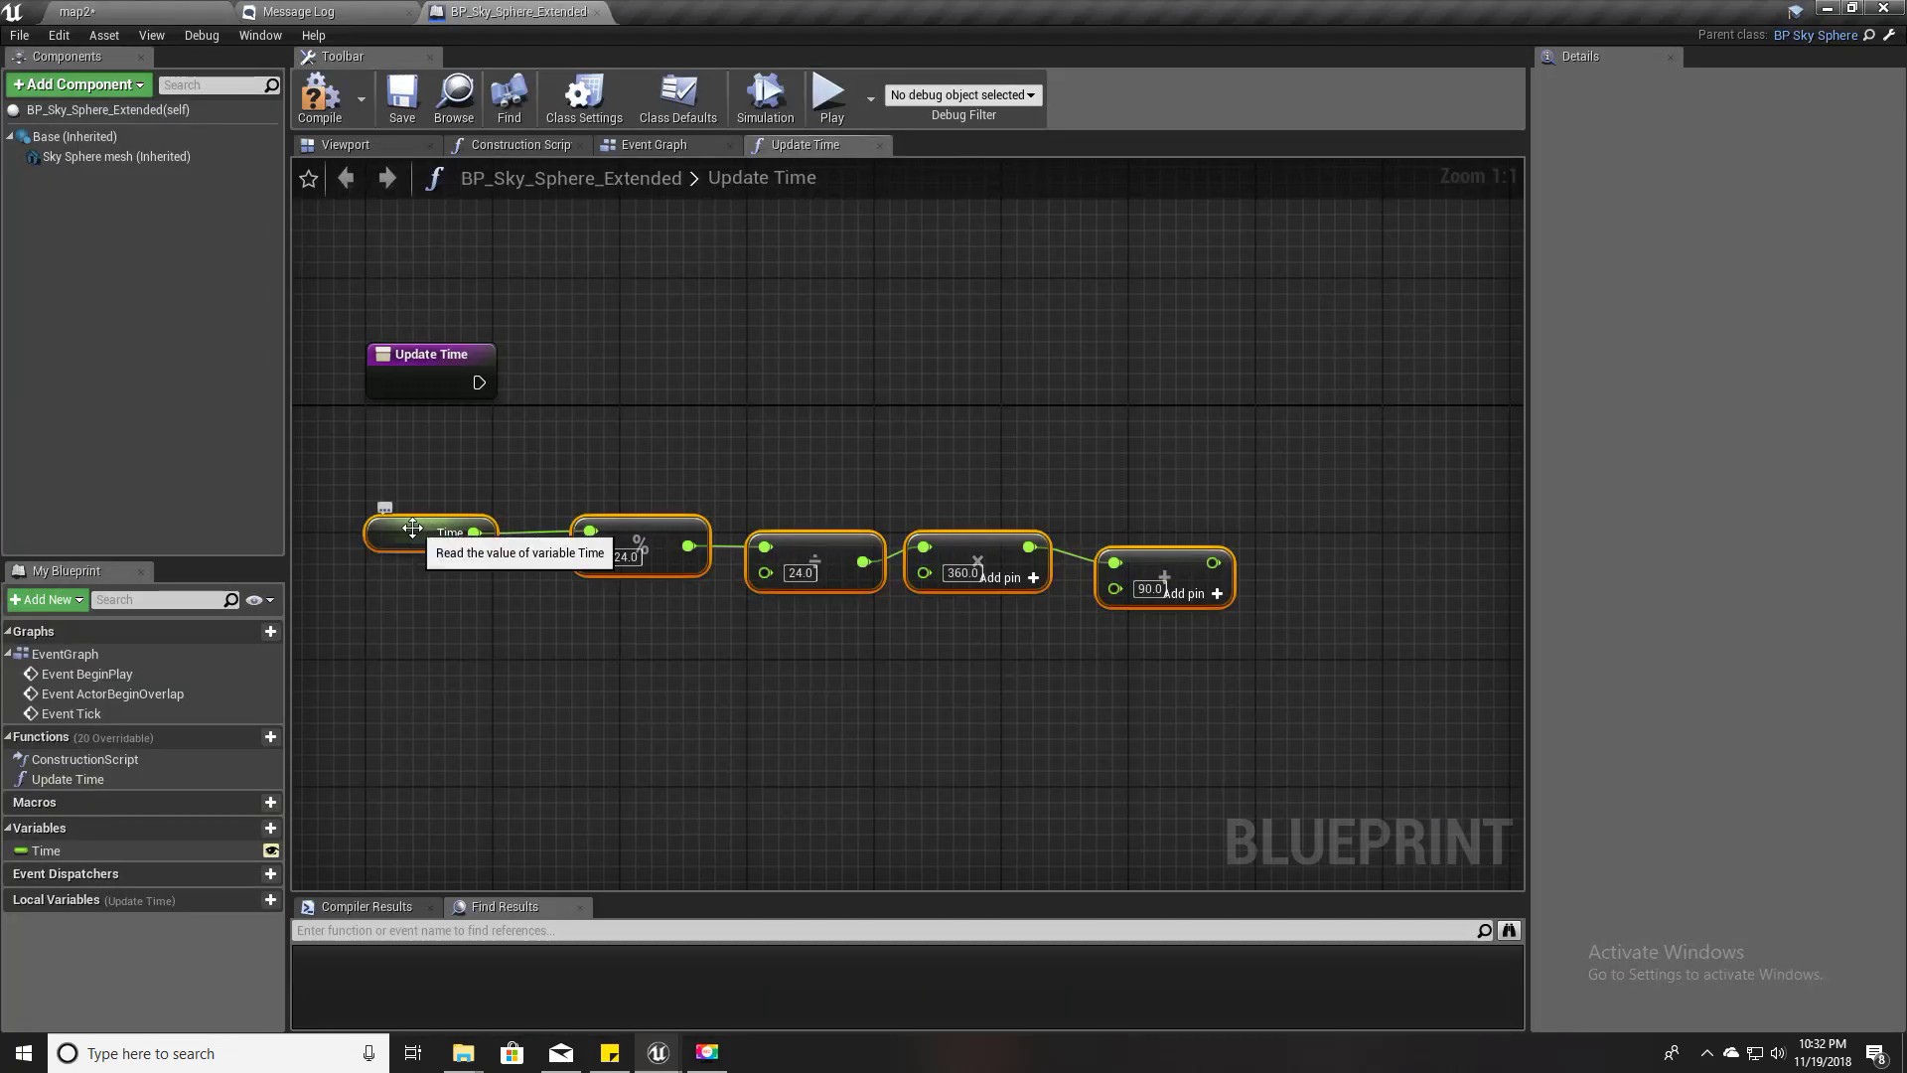
- Add a getter for the Directional Light Actor variable to the Update Time graph
{"action": "right_click_drag", "start_coordinate": [864, 486], "coordinate": [873, 572]}
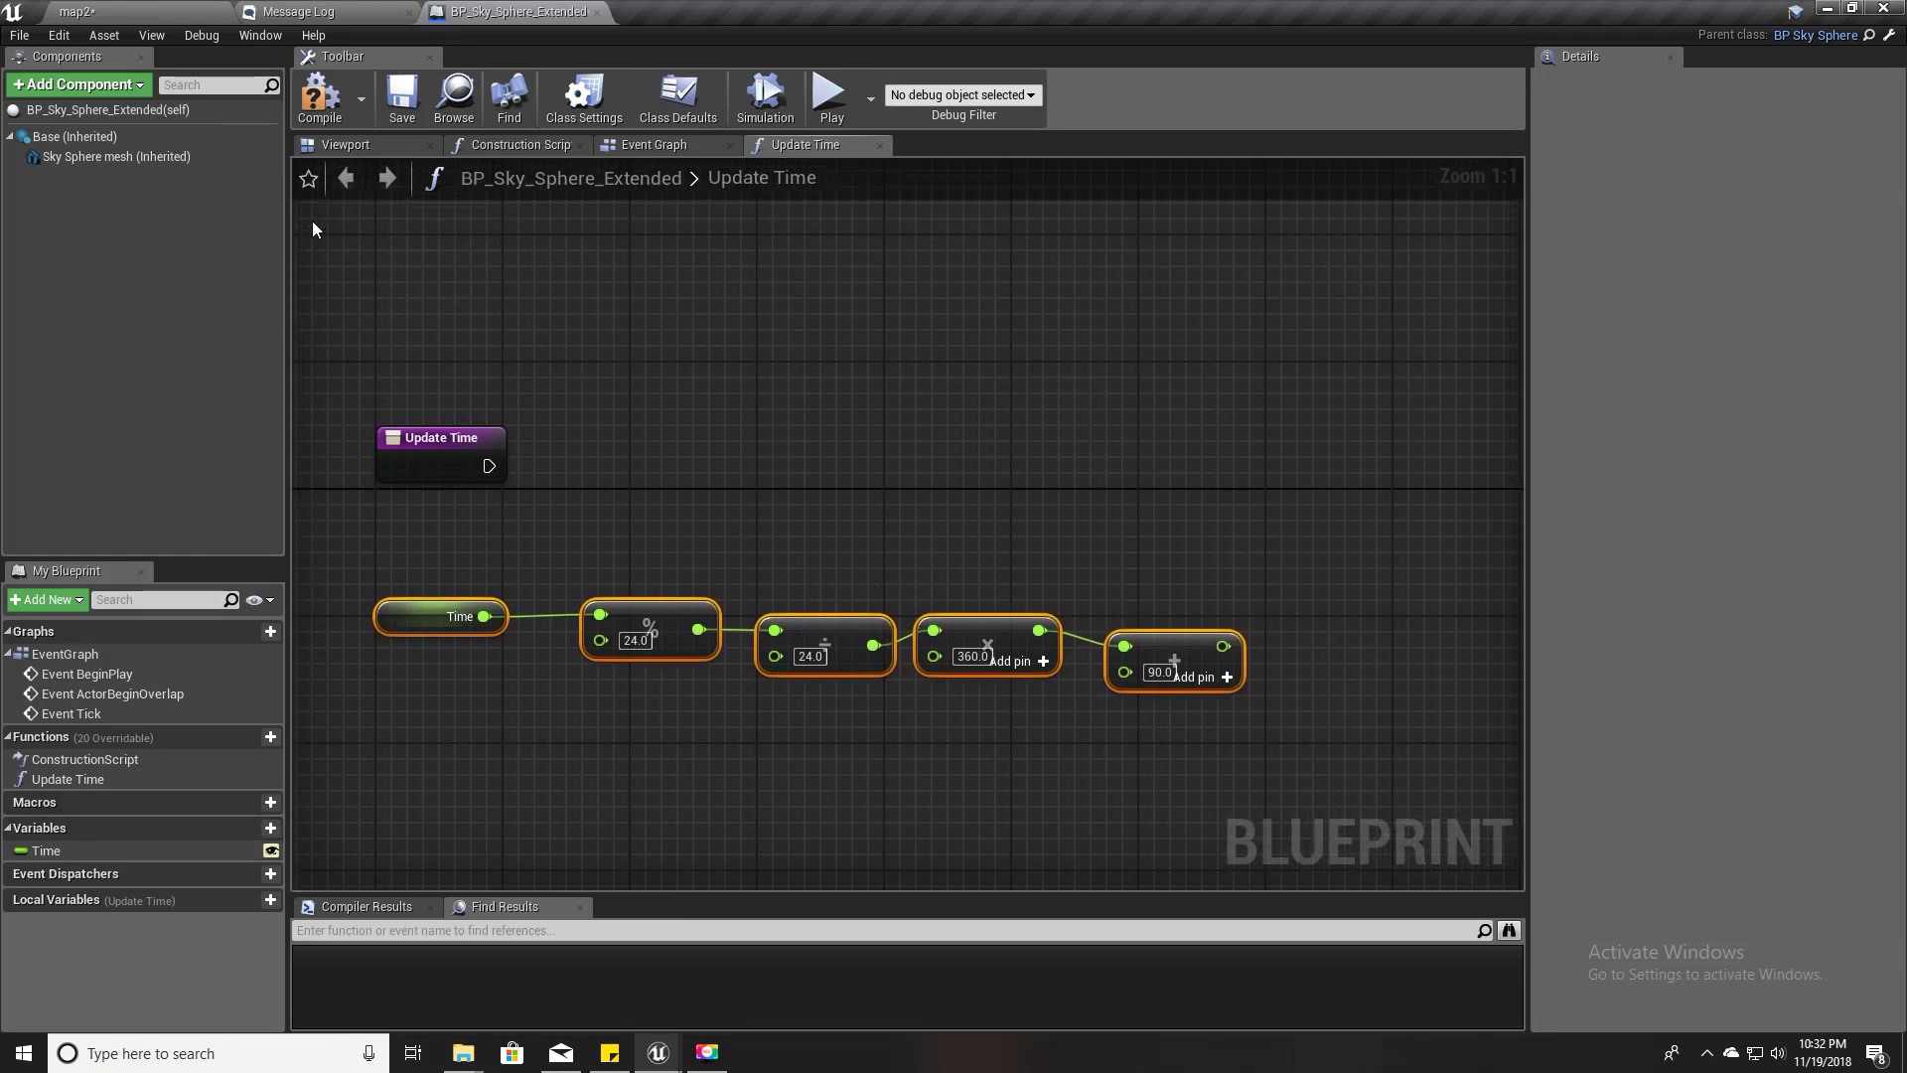
{"action": "right_click", "coordinate": [604, 348]}
{"action": "type", "text": "lights"}
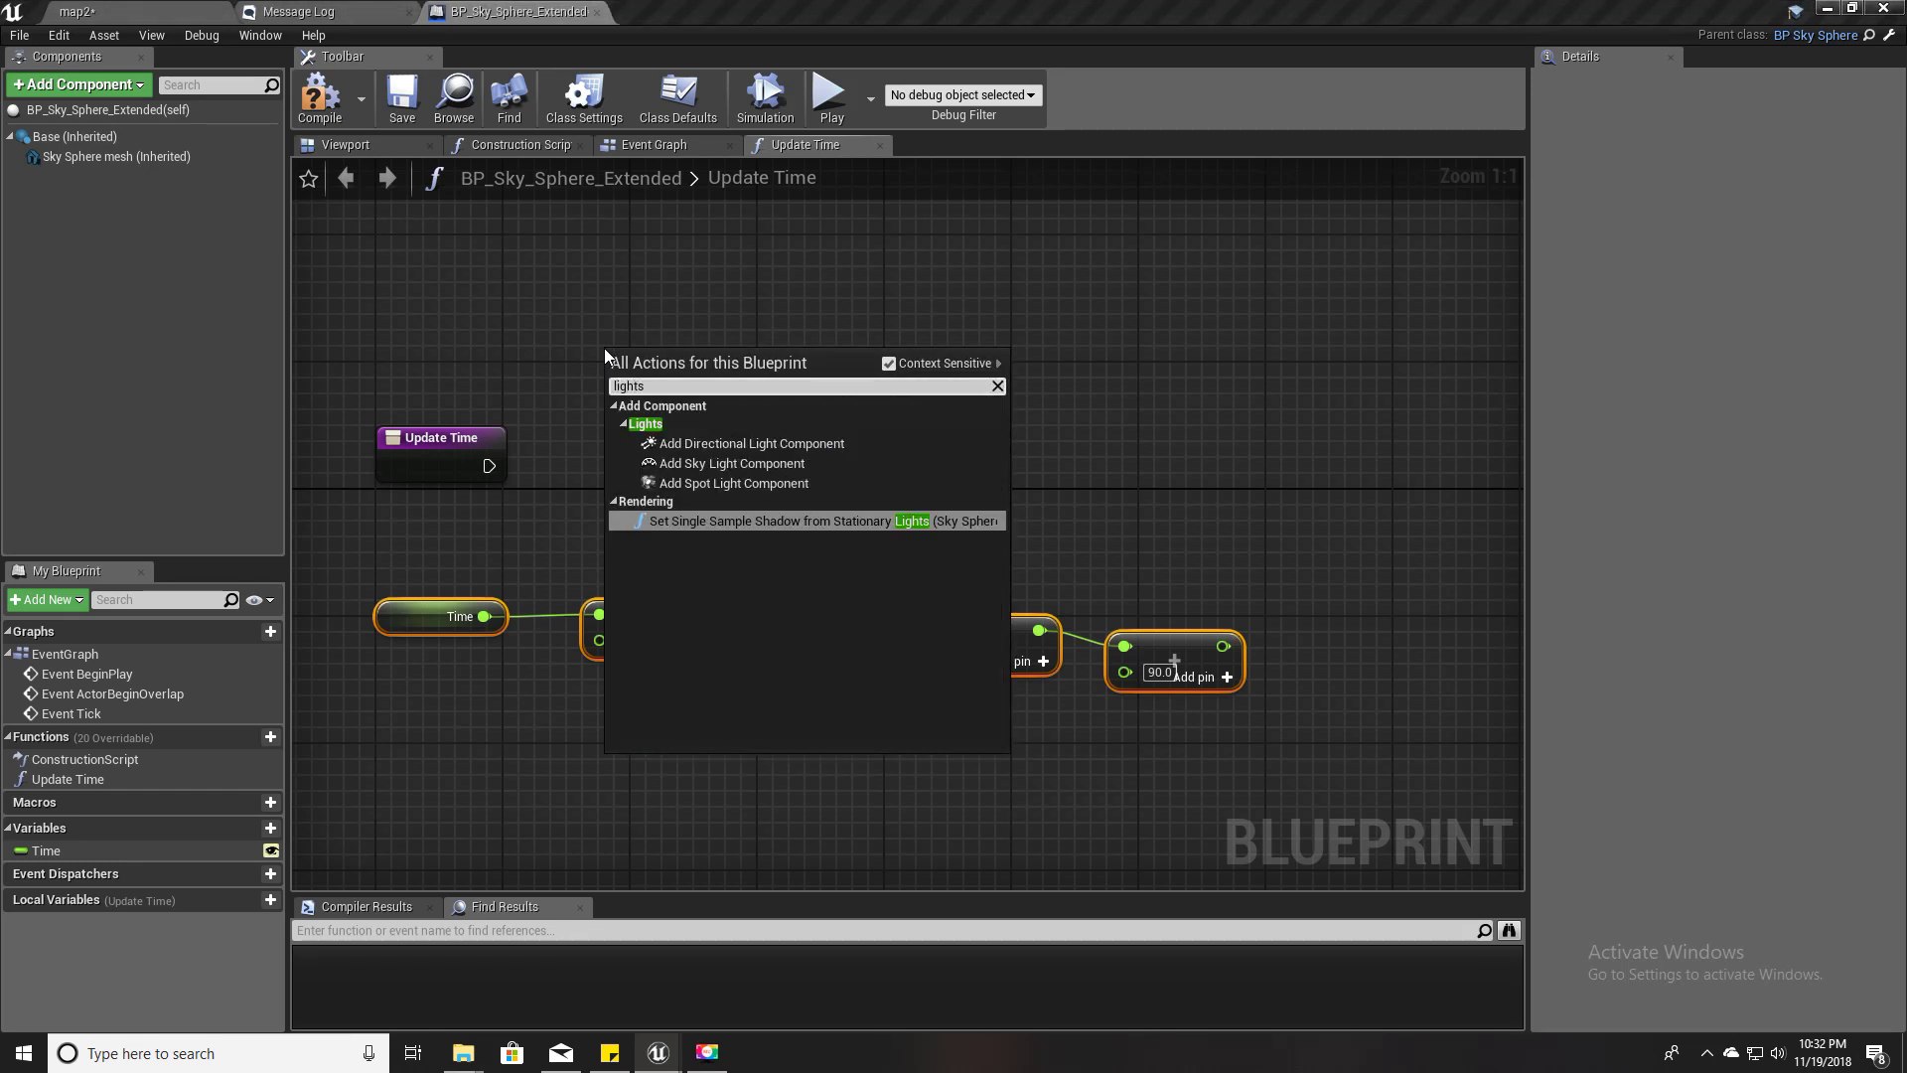
{"action": "type", "text": "ou"}
{"action": "key", "text": "ctrl+a"}
{"action": "type", "text": "direc"}
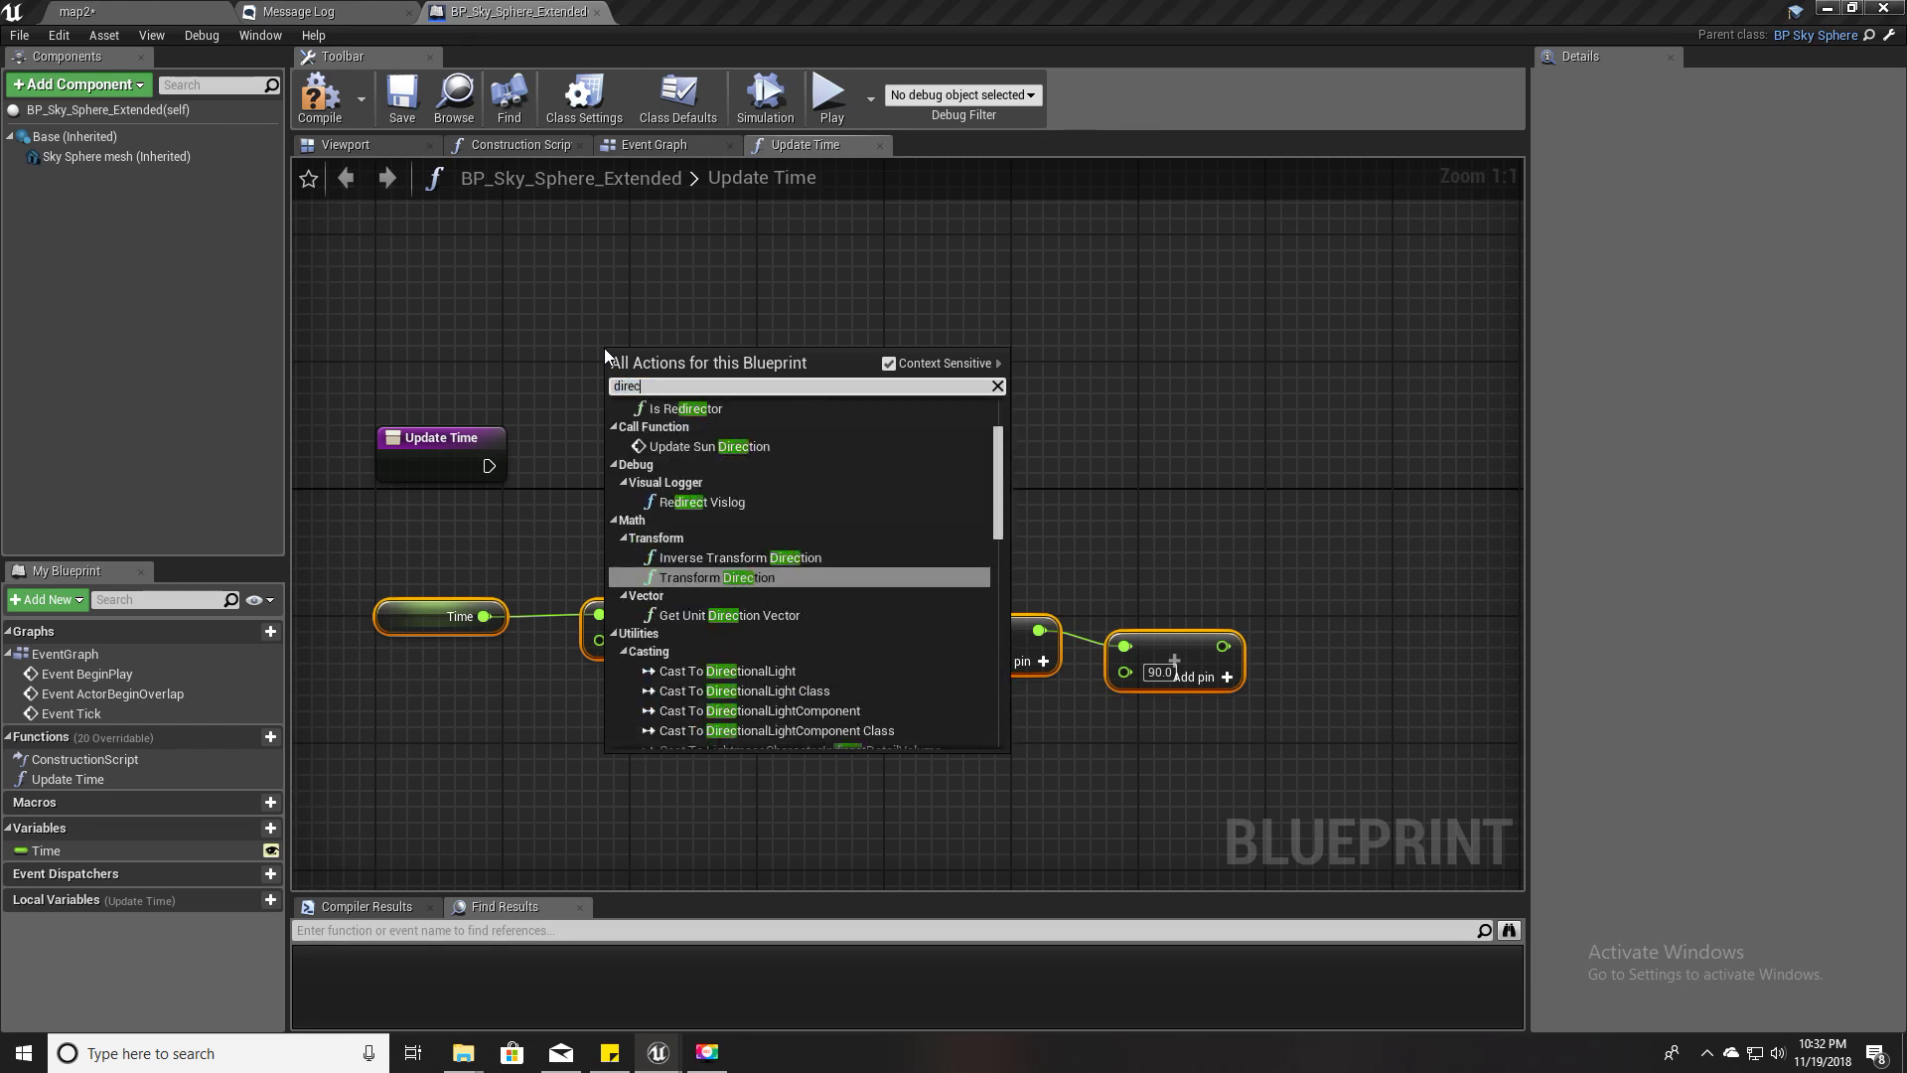
{"action": "type", "text": "tiop"}
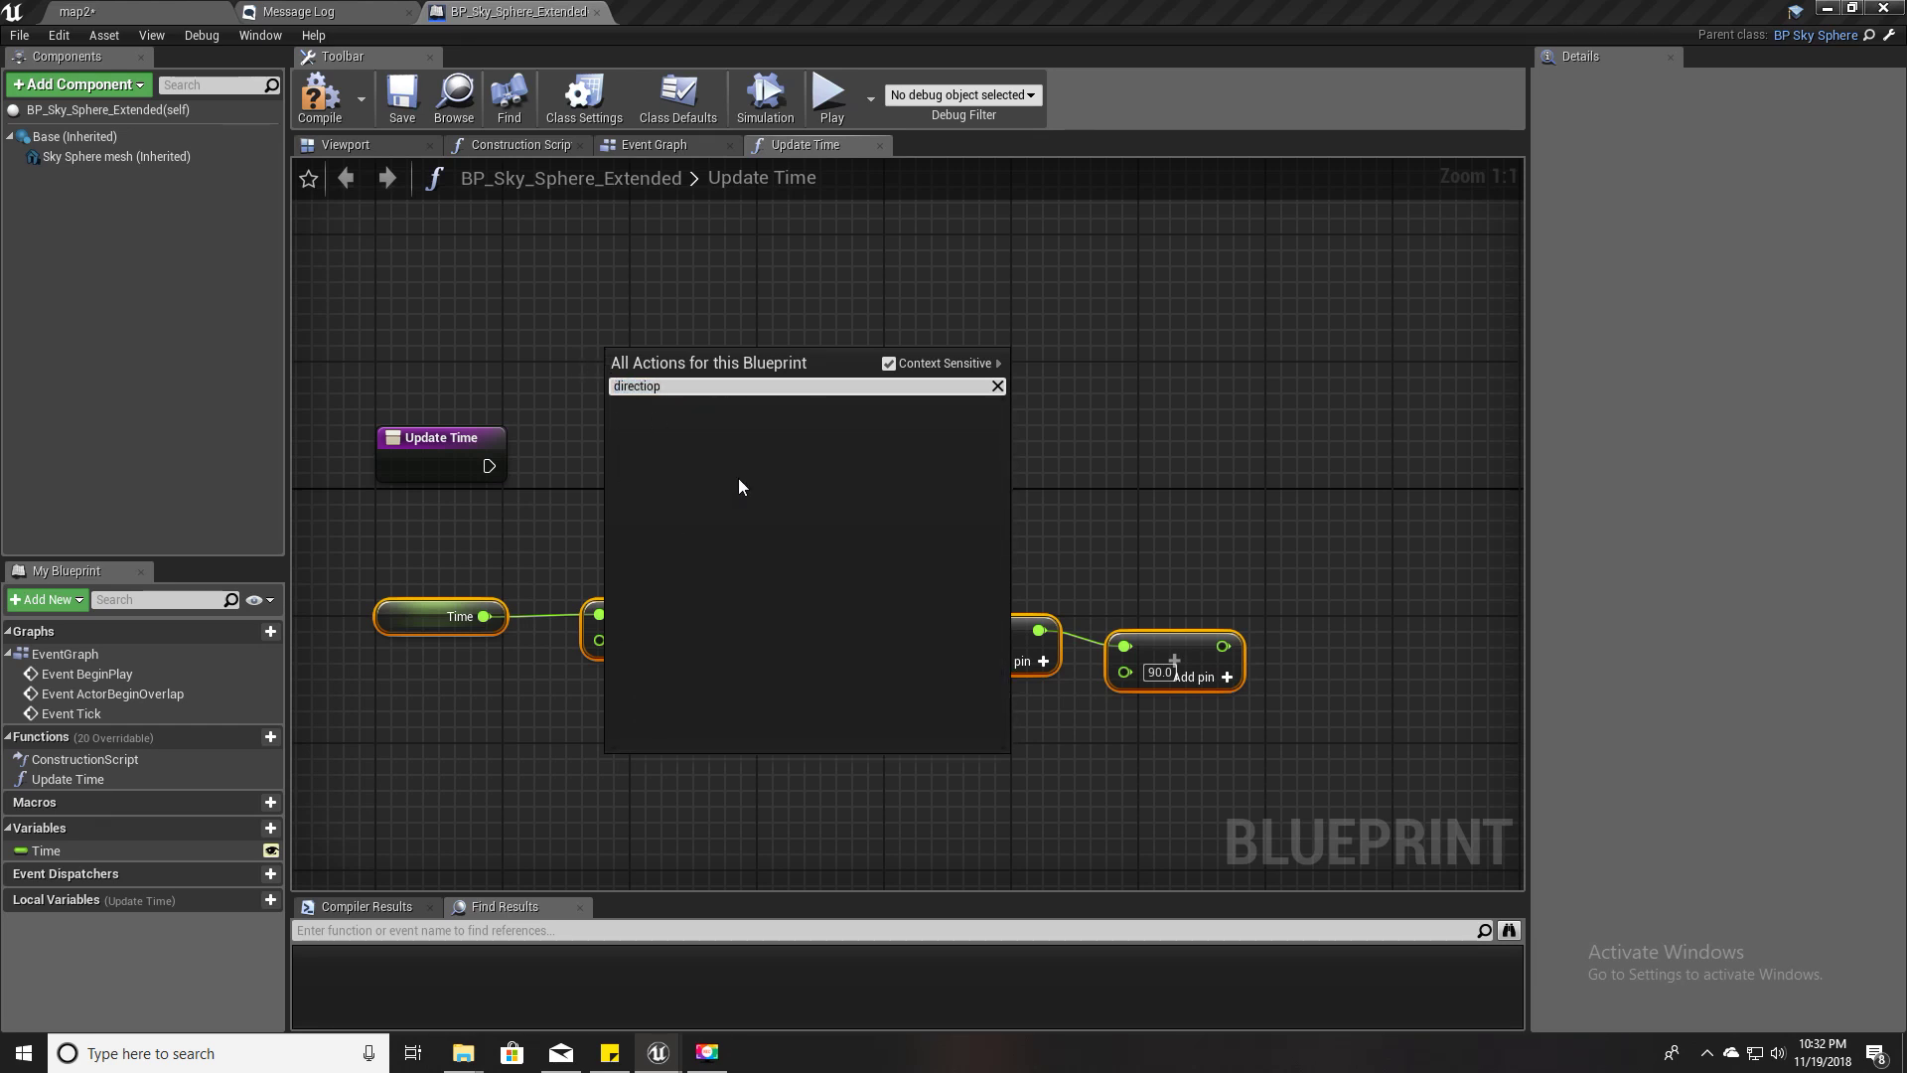
{"action": "key", "text": "BackSpace"}
{"action": "type", "text": "nall"}
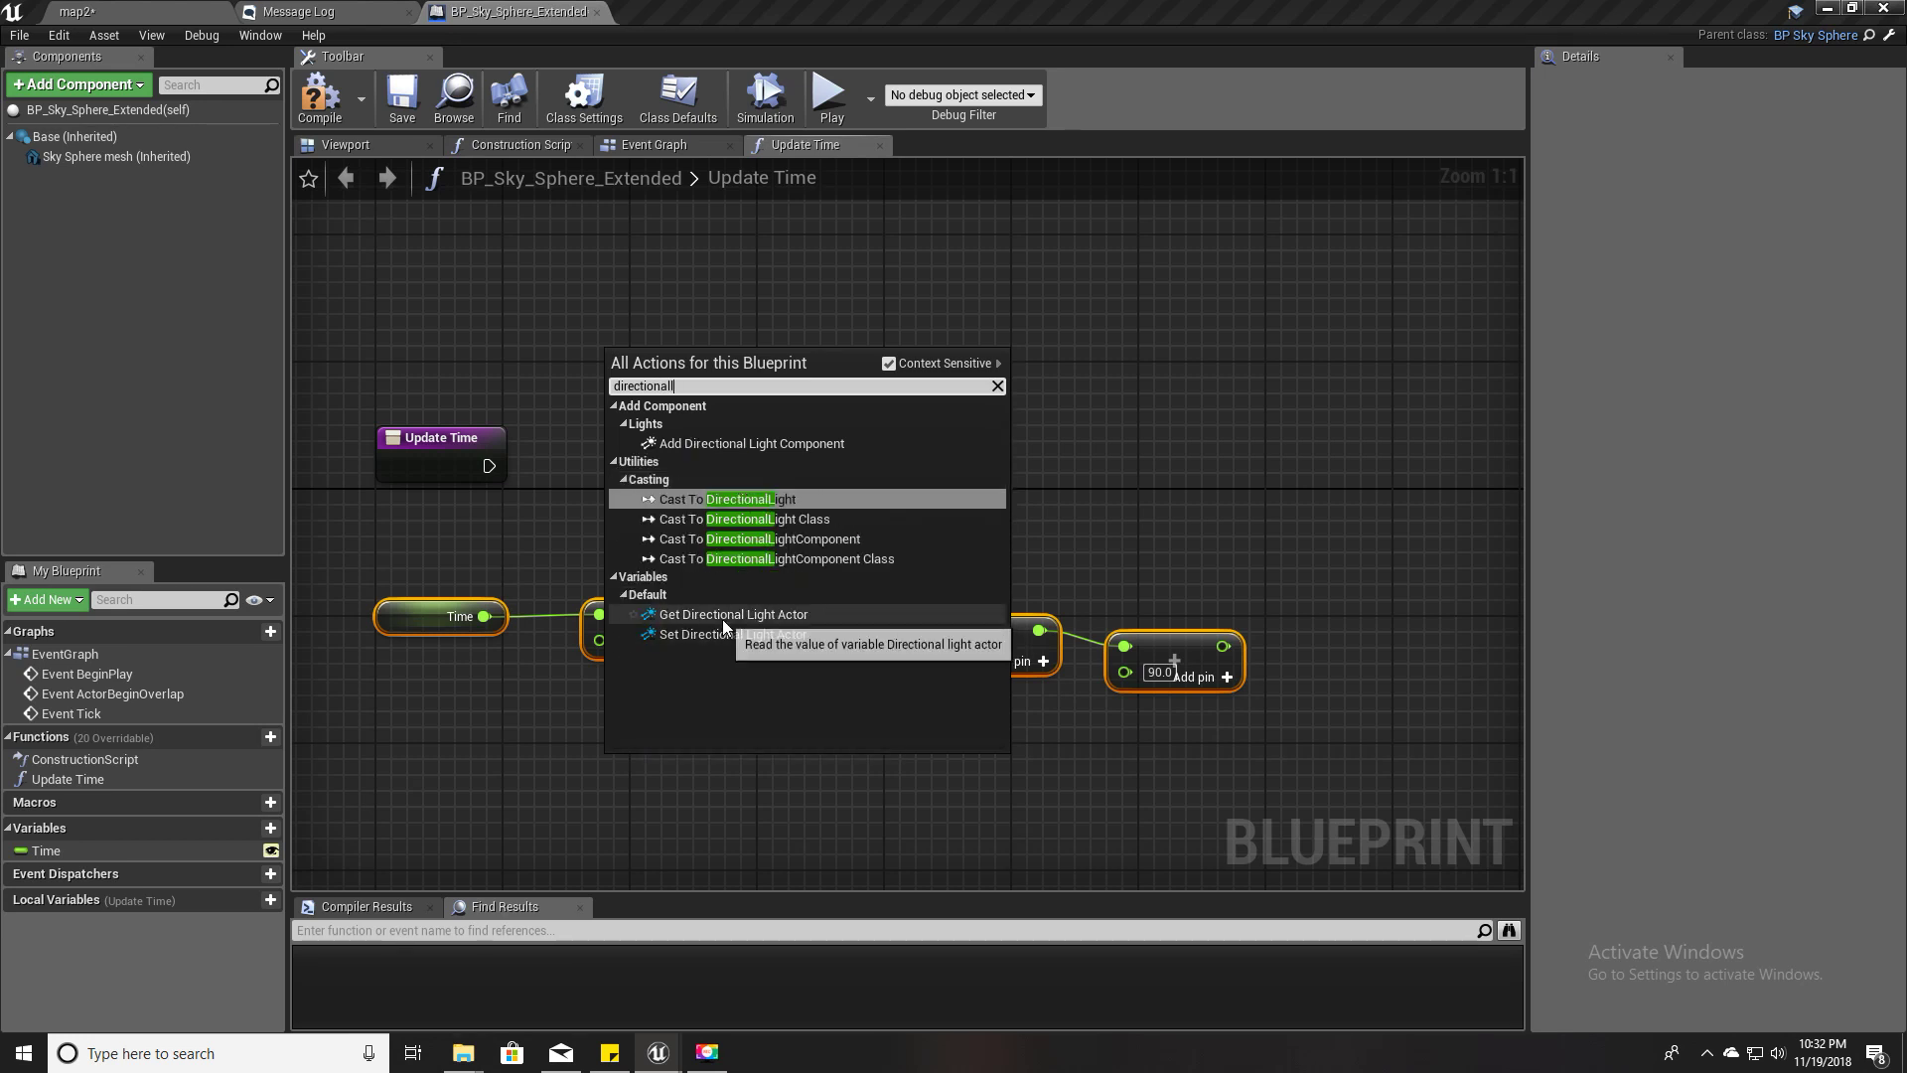
{"action": "left_click", "coordinate": [723, 617]}
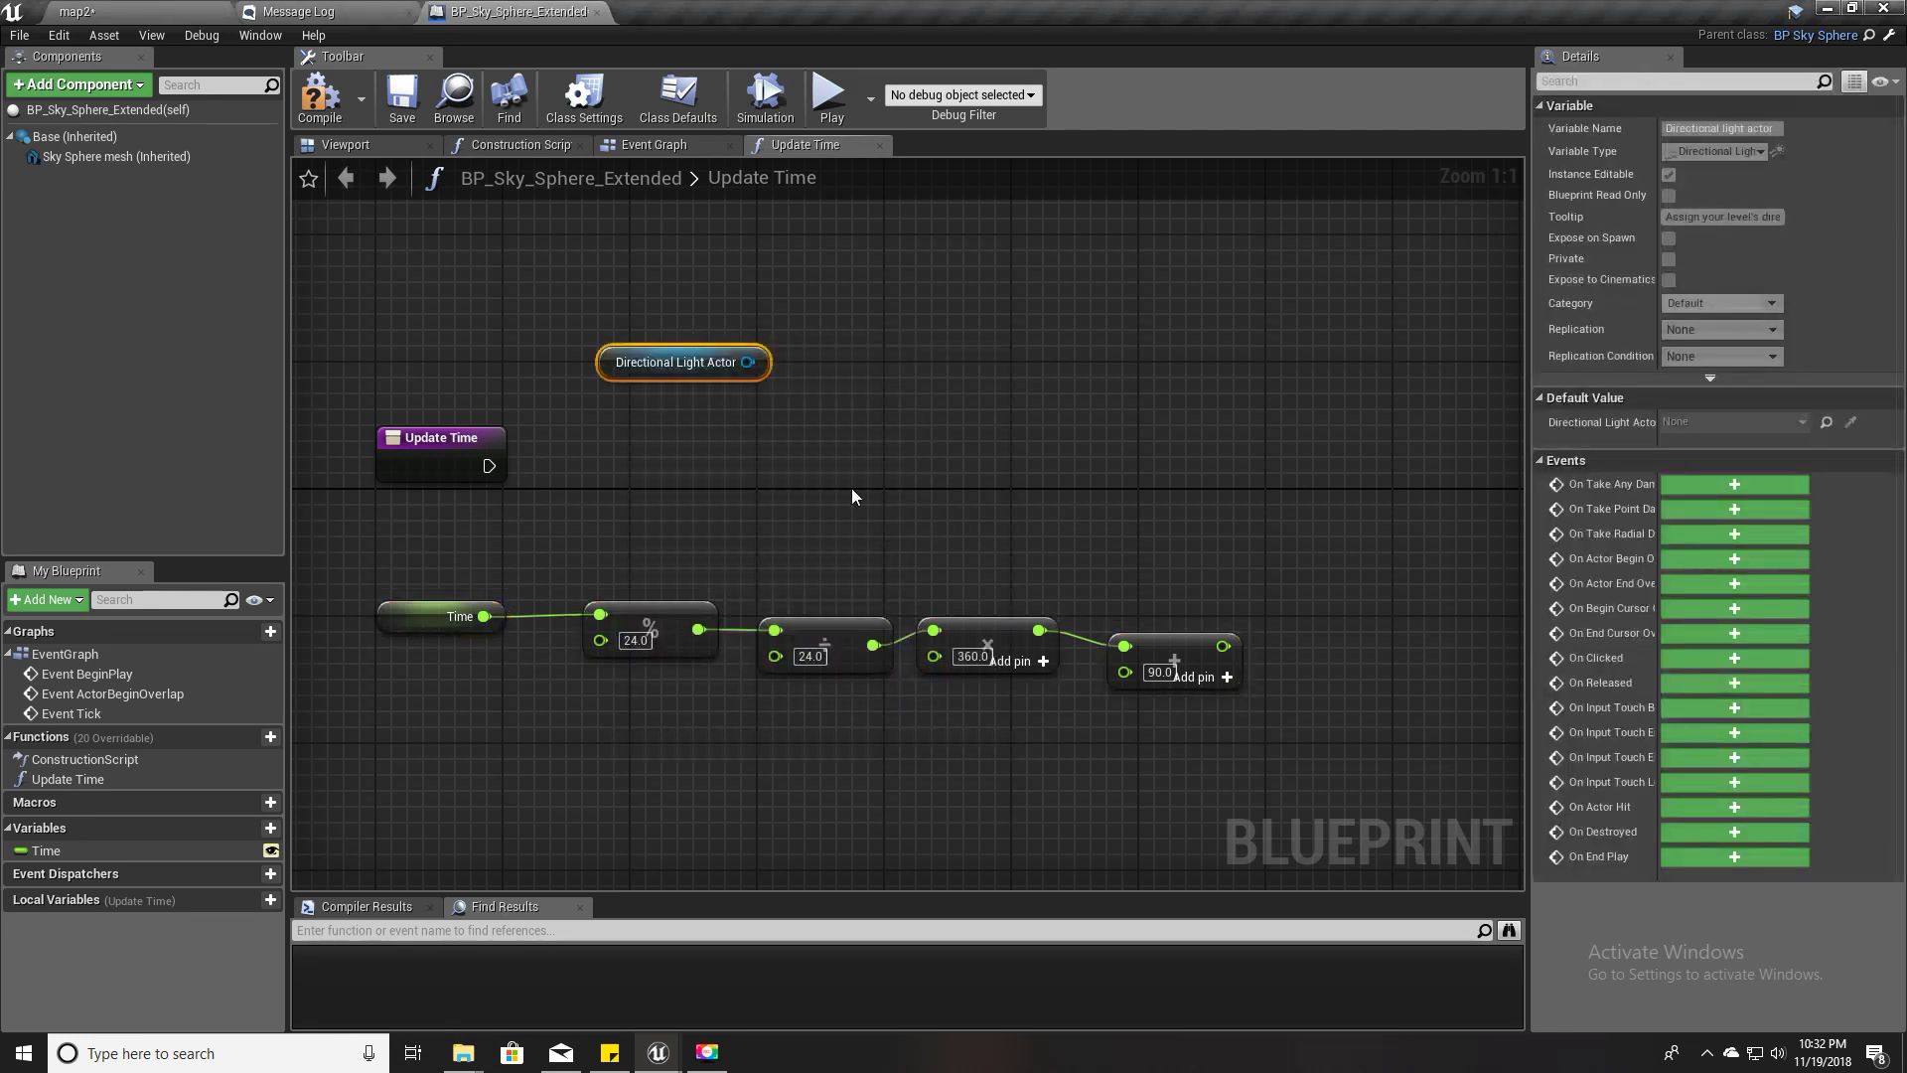
- Place the Directional Light Actor getter near the addition node and give it a SetActorRotation node executed from the Update Time entry
{"action": "left_click_drag", "start_coordinate": [660, 376], "coordinate": [1122, 579]}
{"action": "right_click_drag", "start_coordinate": [1120, 574], "coordinate": [1046, 574]}
{"action": "left_click_drag", "start_coordinate": [1133, 568], "coordinate": [1218, 584]}
{"action": "type", "text": "set actor"}
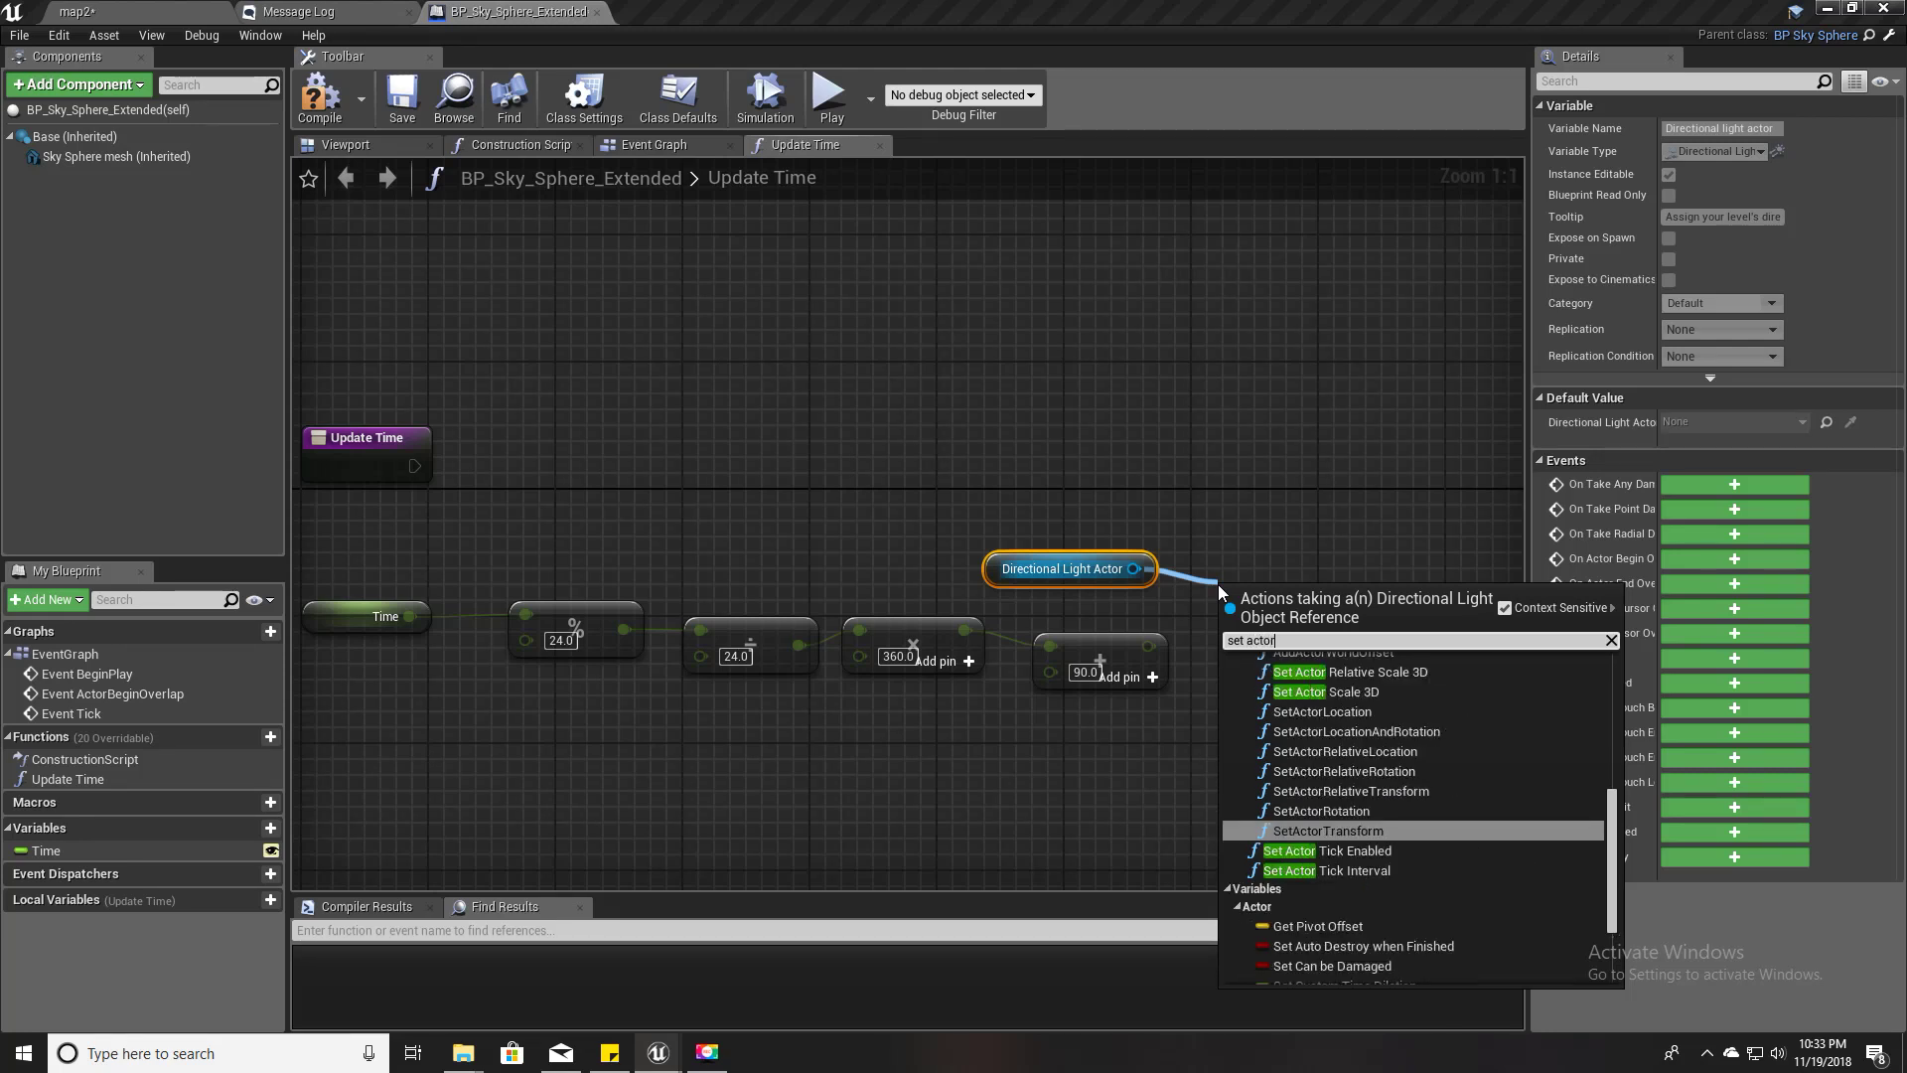
{"action": "type", "text": "r"}
{"action": "key", "text": "Return"}
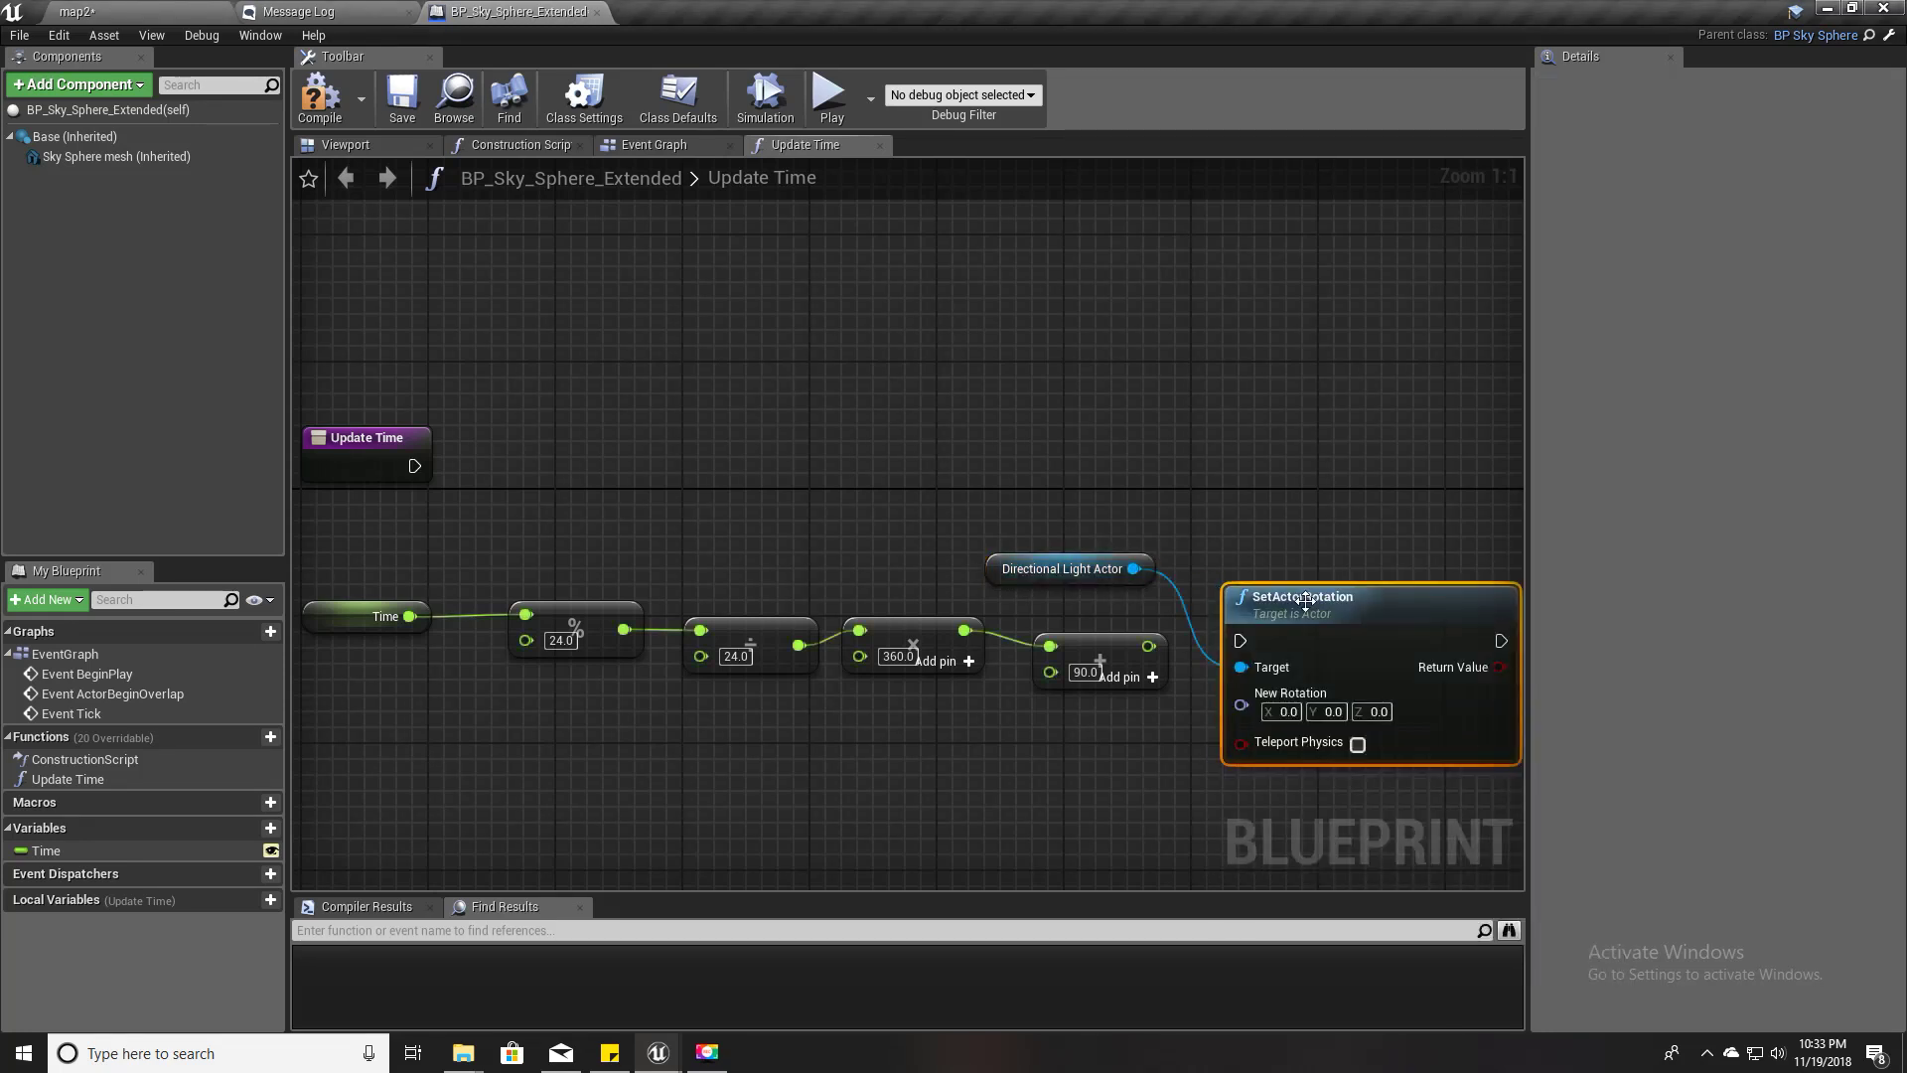
{"action": "left_click_drag", "start_coordinate": [1310, 602], "coordinate": [415, 466]}
{"action": "right_click_drag", "start_coordinate": [627, 516], "coordinate": [487, 456]}
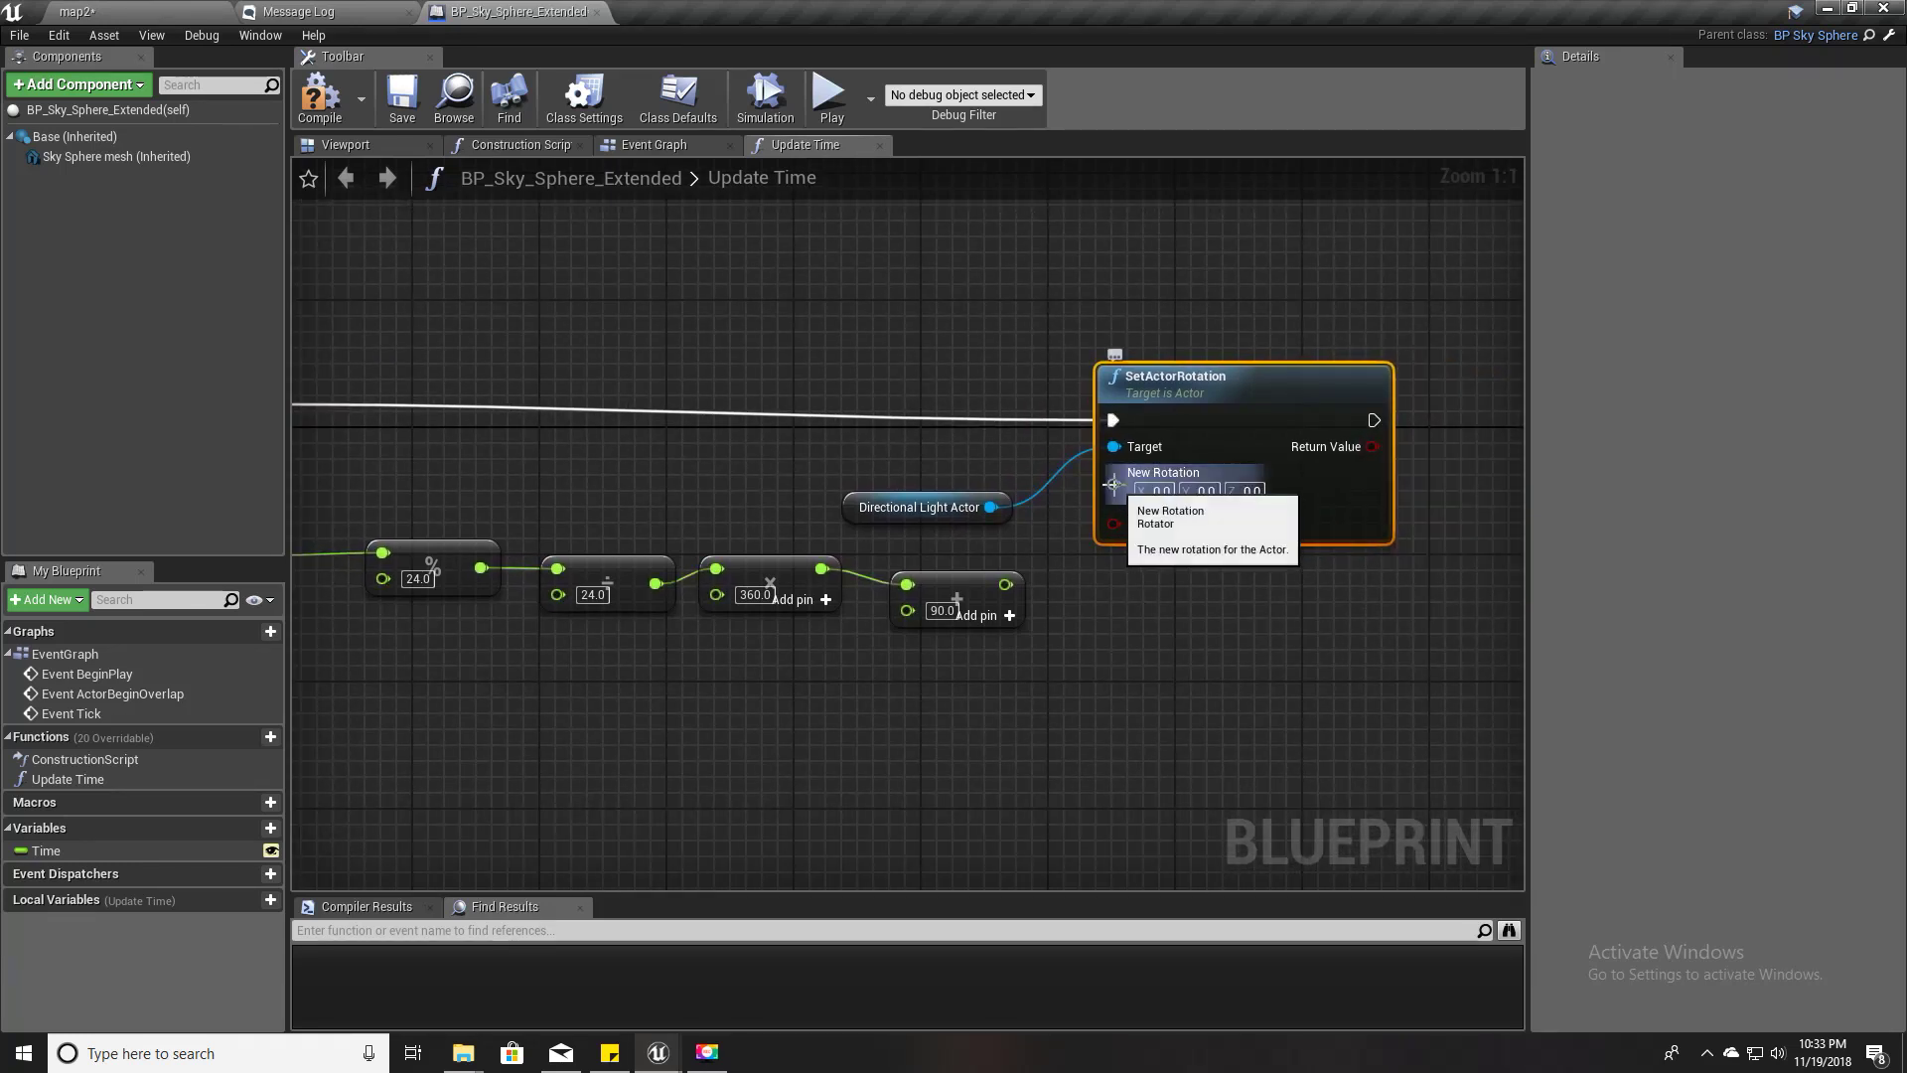
- Split SetActorRotation's New Rotation into separate axes and feed the addition result into New Rotation Y (Pitch)
{"action": "right_click", "coordinate": [1114, 485]}
{"action": "left_click", "coordinate": [1152, 547]}
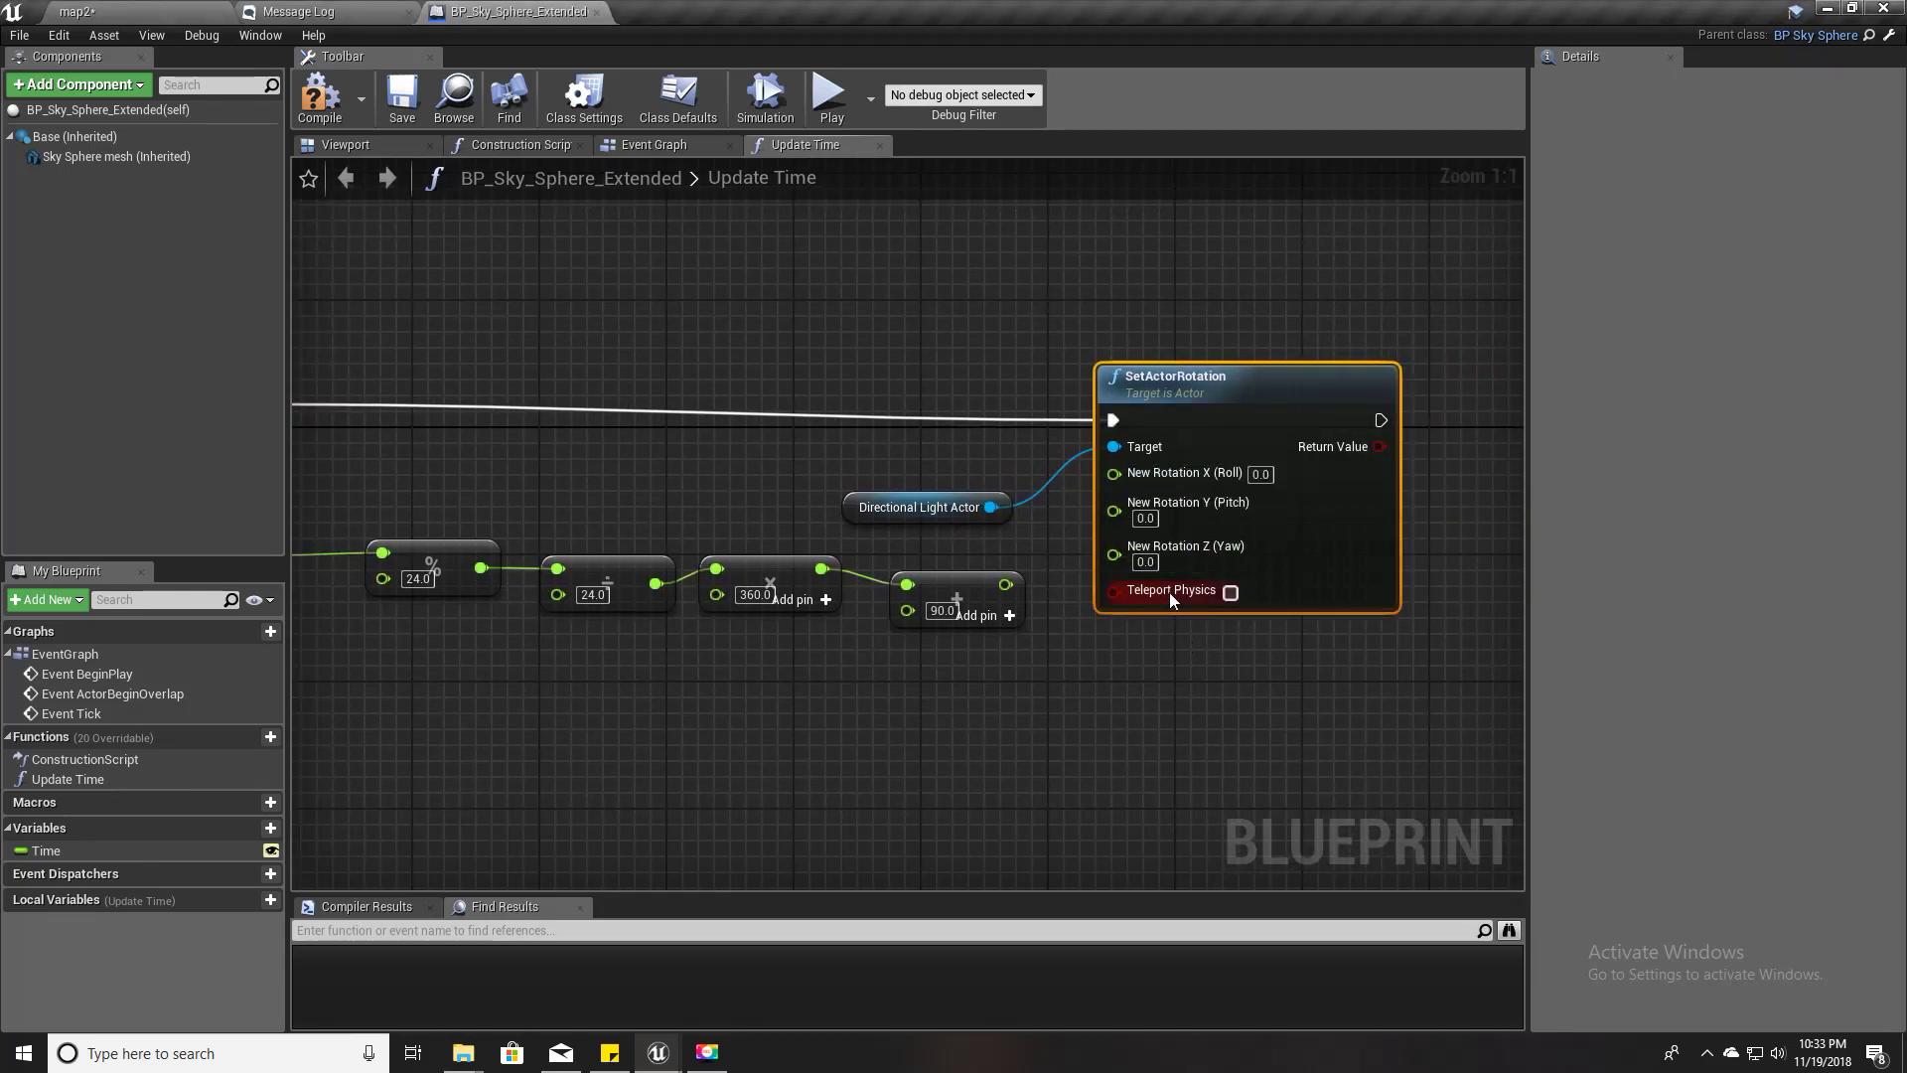
{"action": "left_click_drag", "start_coordinate": [846, 510], "coordinate": [844, 463]}
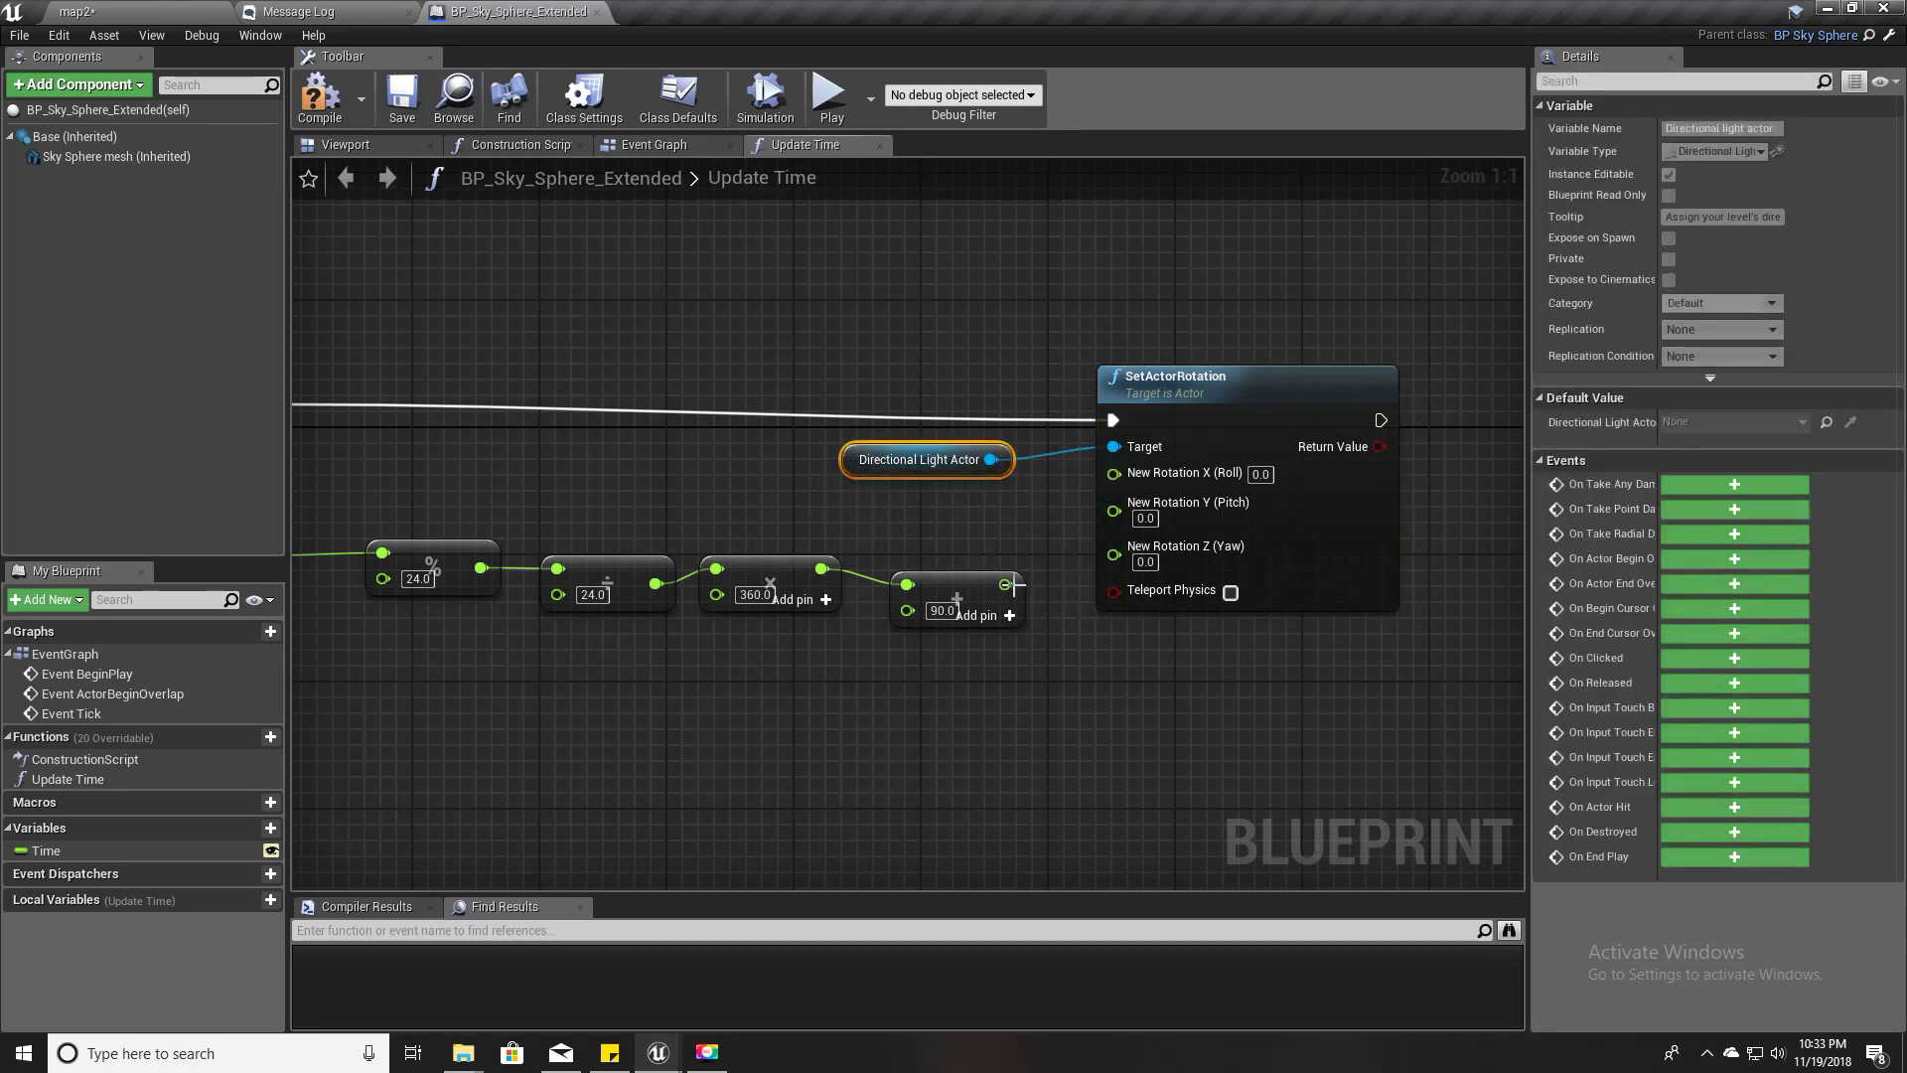
{"action": "left_click_drag", "start_coordinate": [1005, 584], "coordinate": [1114, 503]}
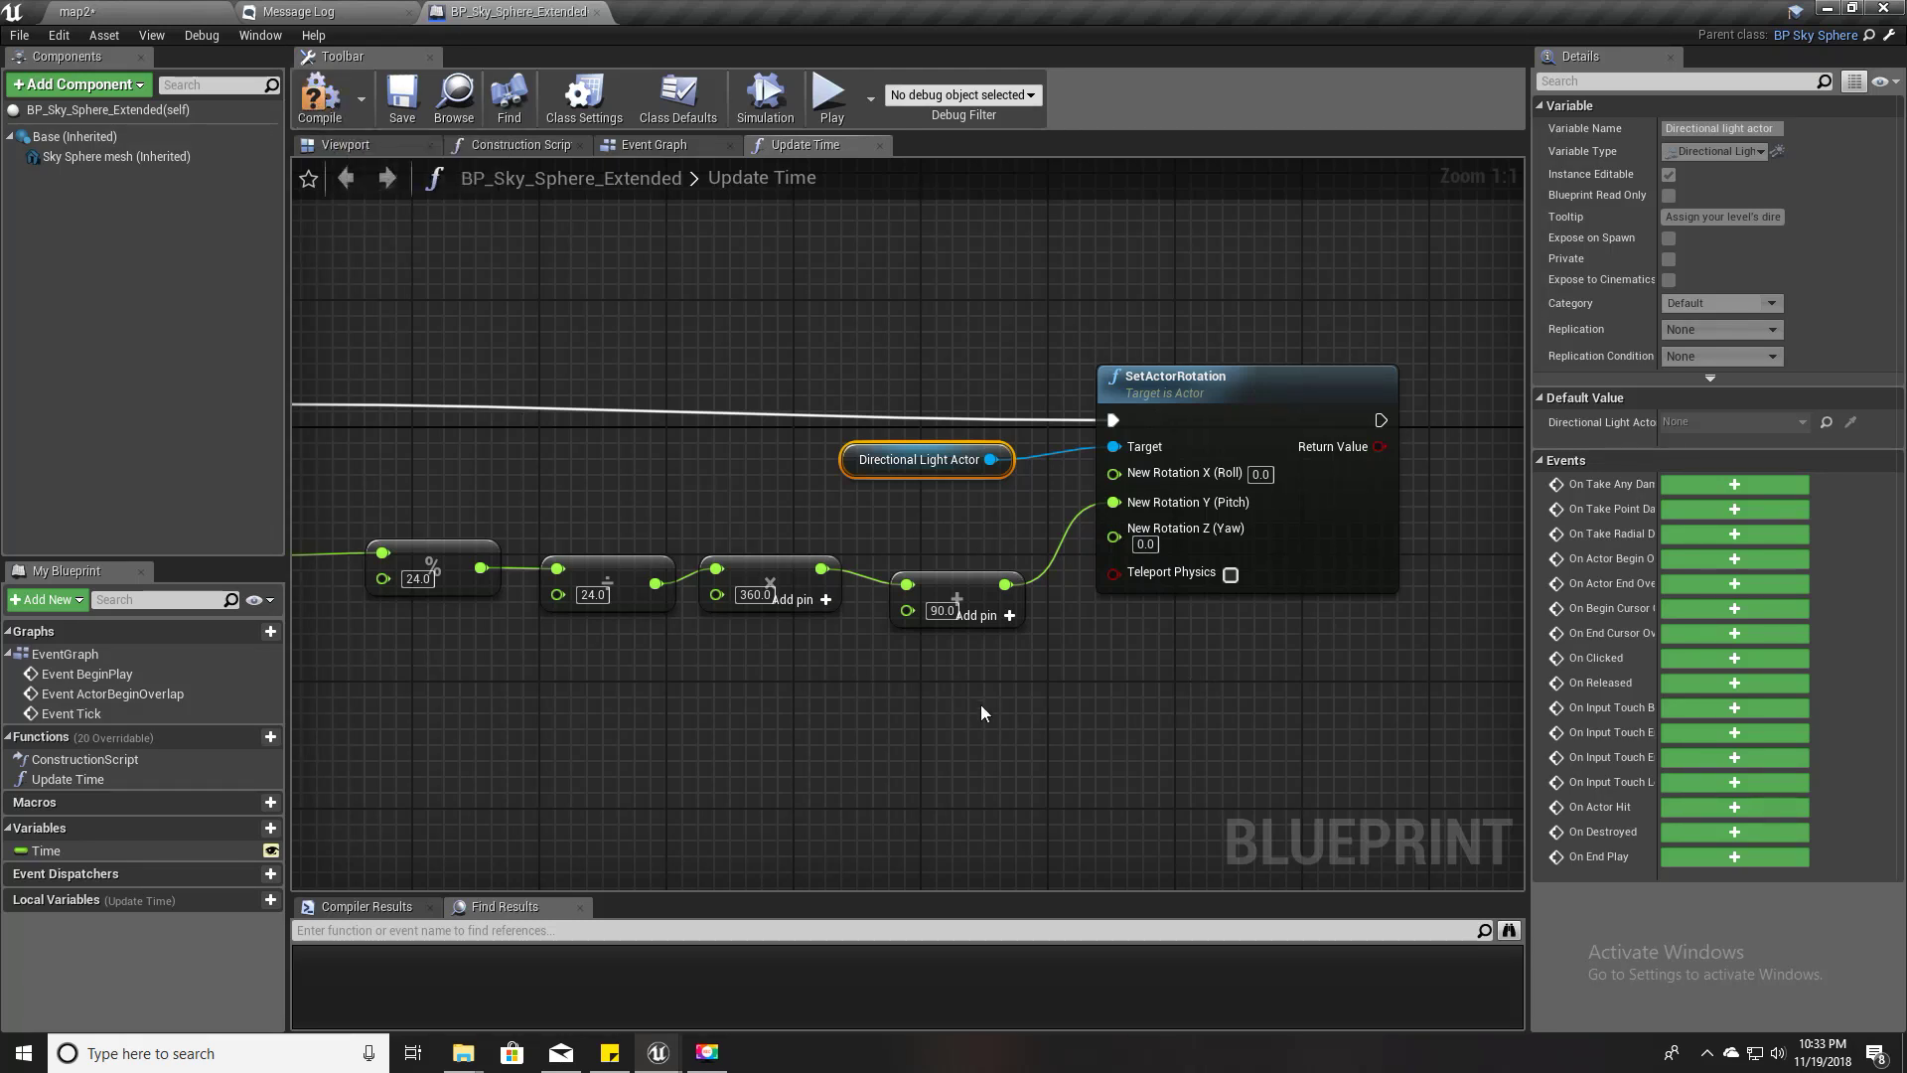
- Call Update Sky after SetActorRotation and align the two nodes on the execution line
{"action": "right_click_drag", "start_coordinate": [981, 707], "coordinate": [594, 645]}
{"action": "scroll", "coordinate": [606, 636], "scroll_direction": "down", "scroll_amount": 3}
{"action": "scroll", "coordinate": [963, 528], "scroll_direction": "up", "scroll_amount": 2}
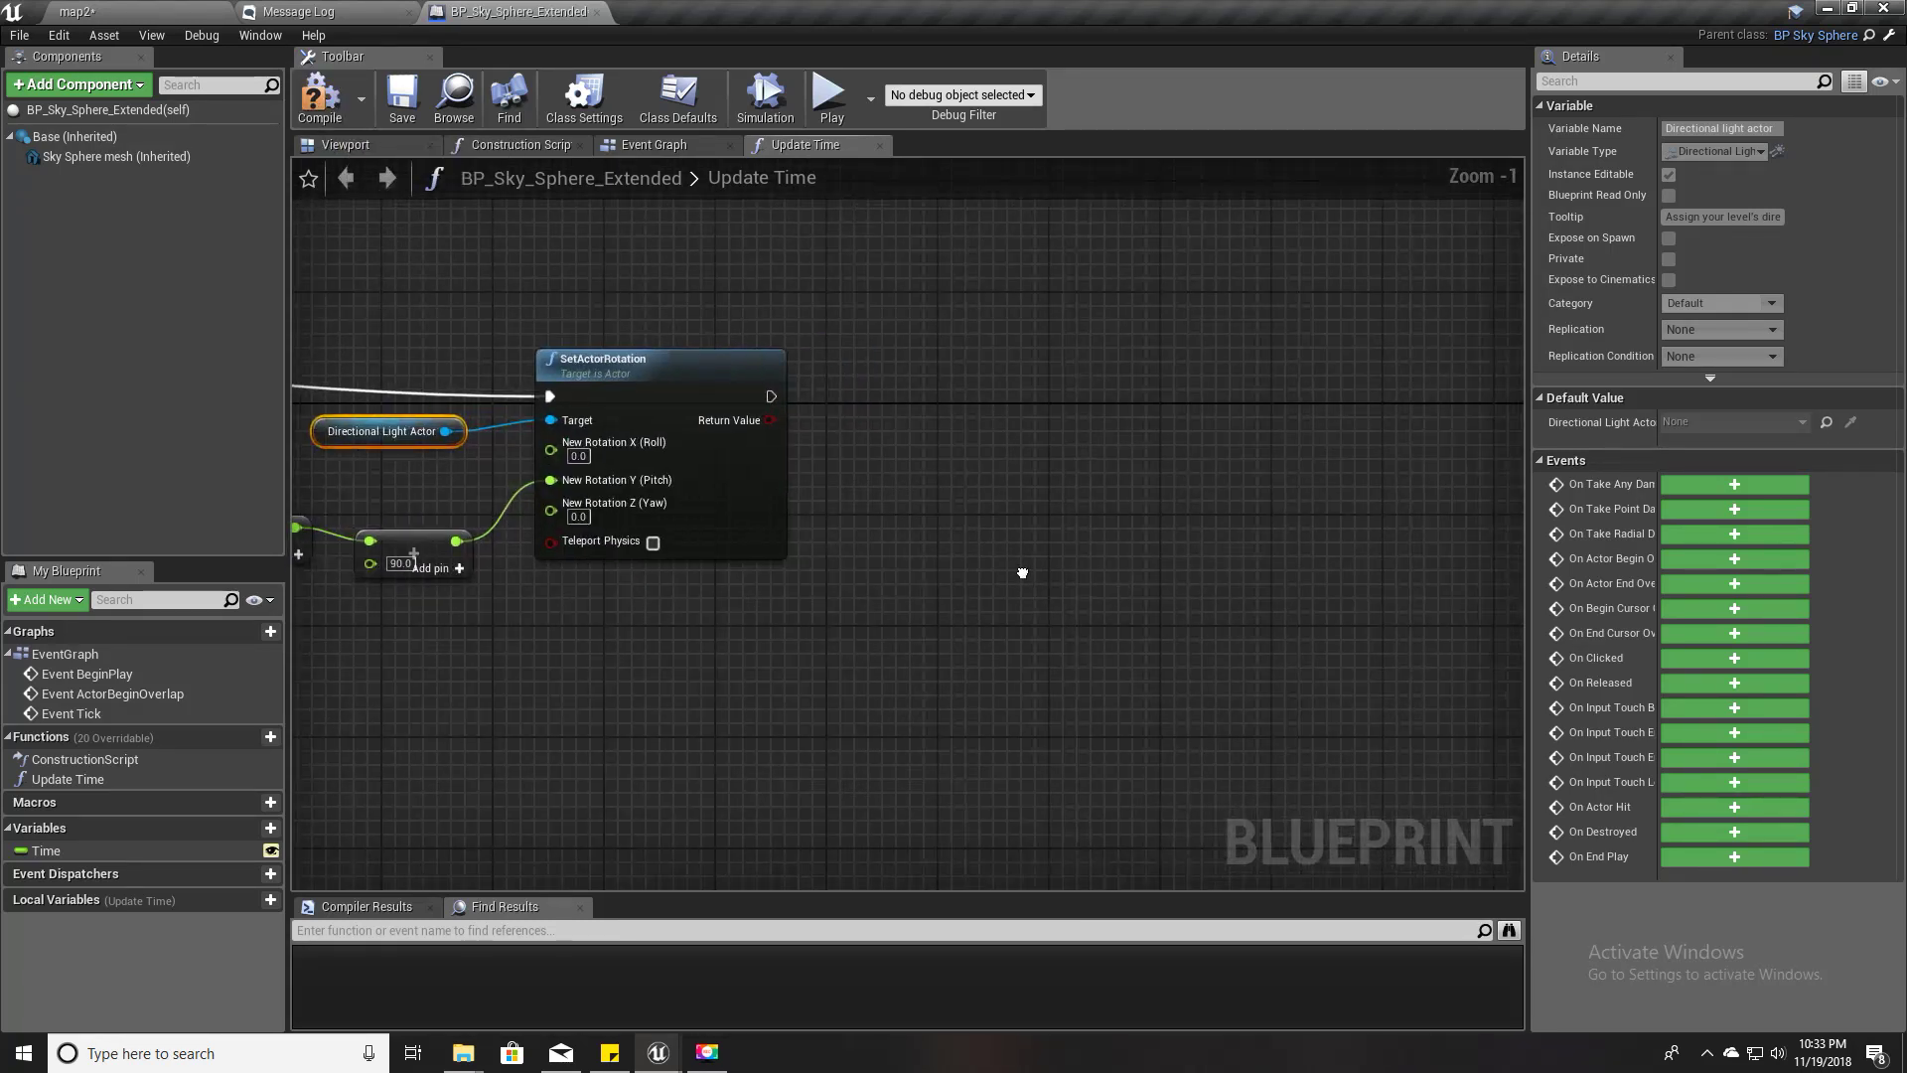
{"action": "left_click_drag", "start_coordinate": [771, 397], "coordinate": [926, 399]}
{"action": "type", "text": "update"}
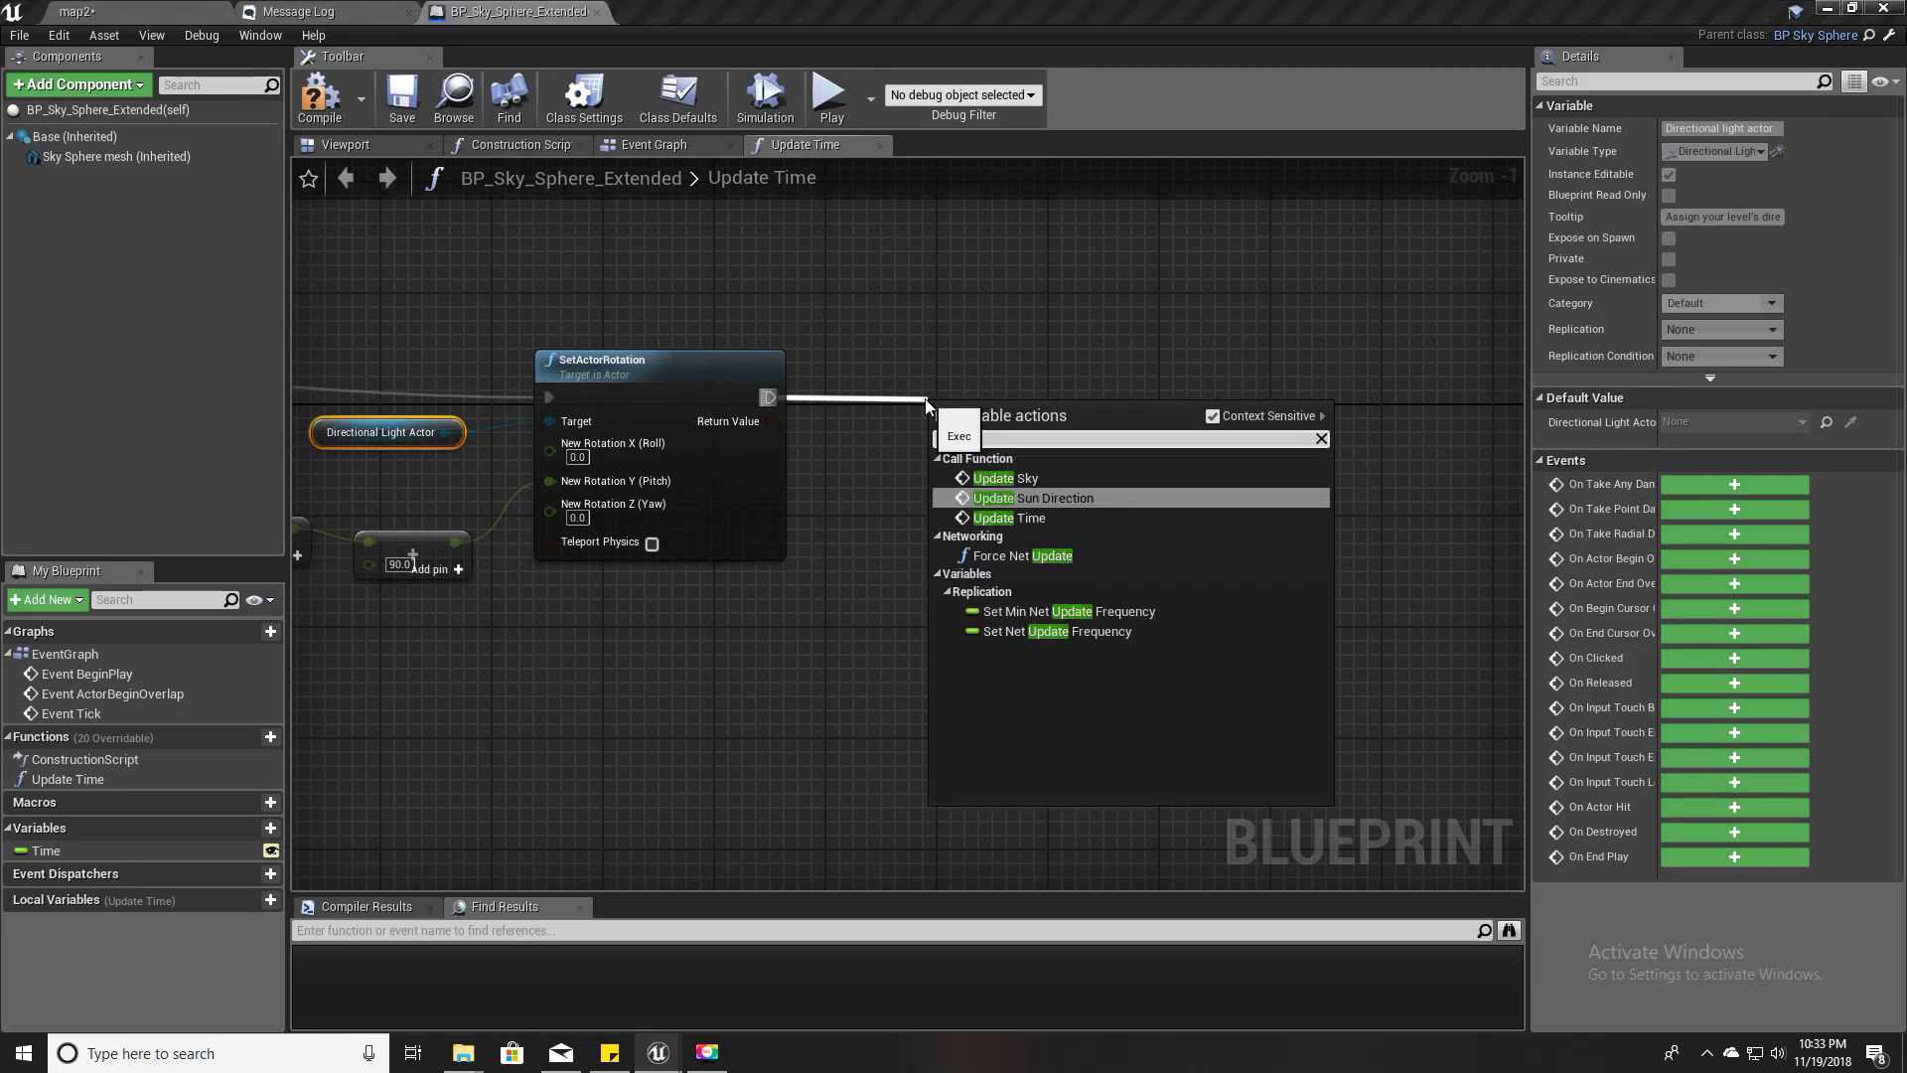
{"action": "key", "text": "Up"}
{"action": "key", "text": "Return"}
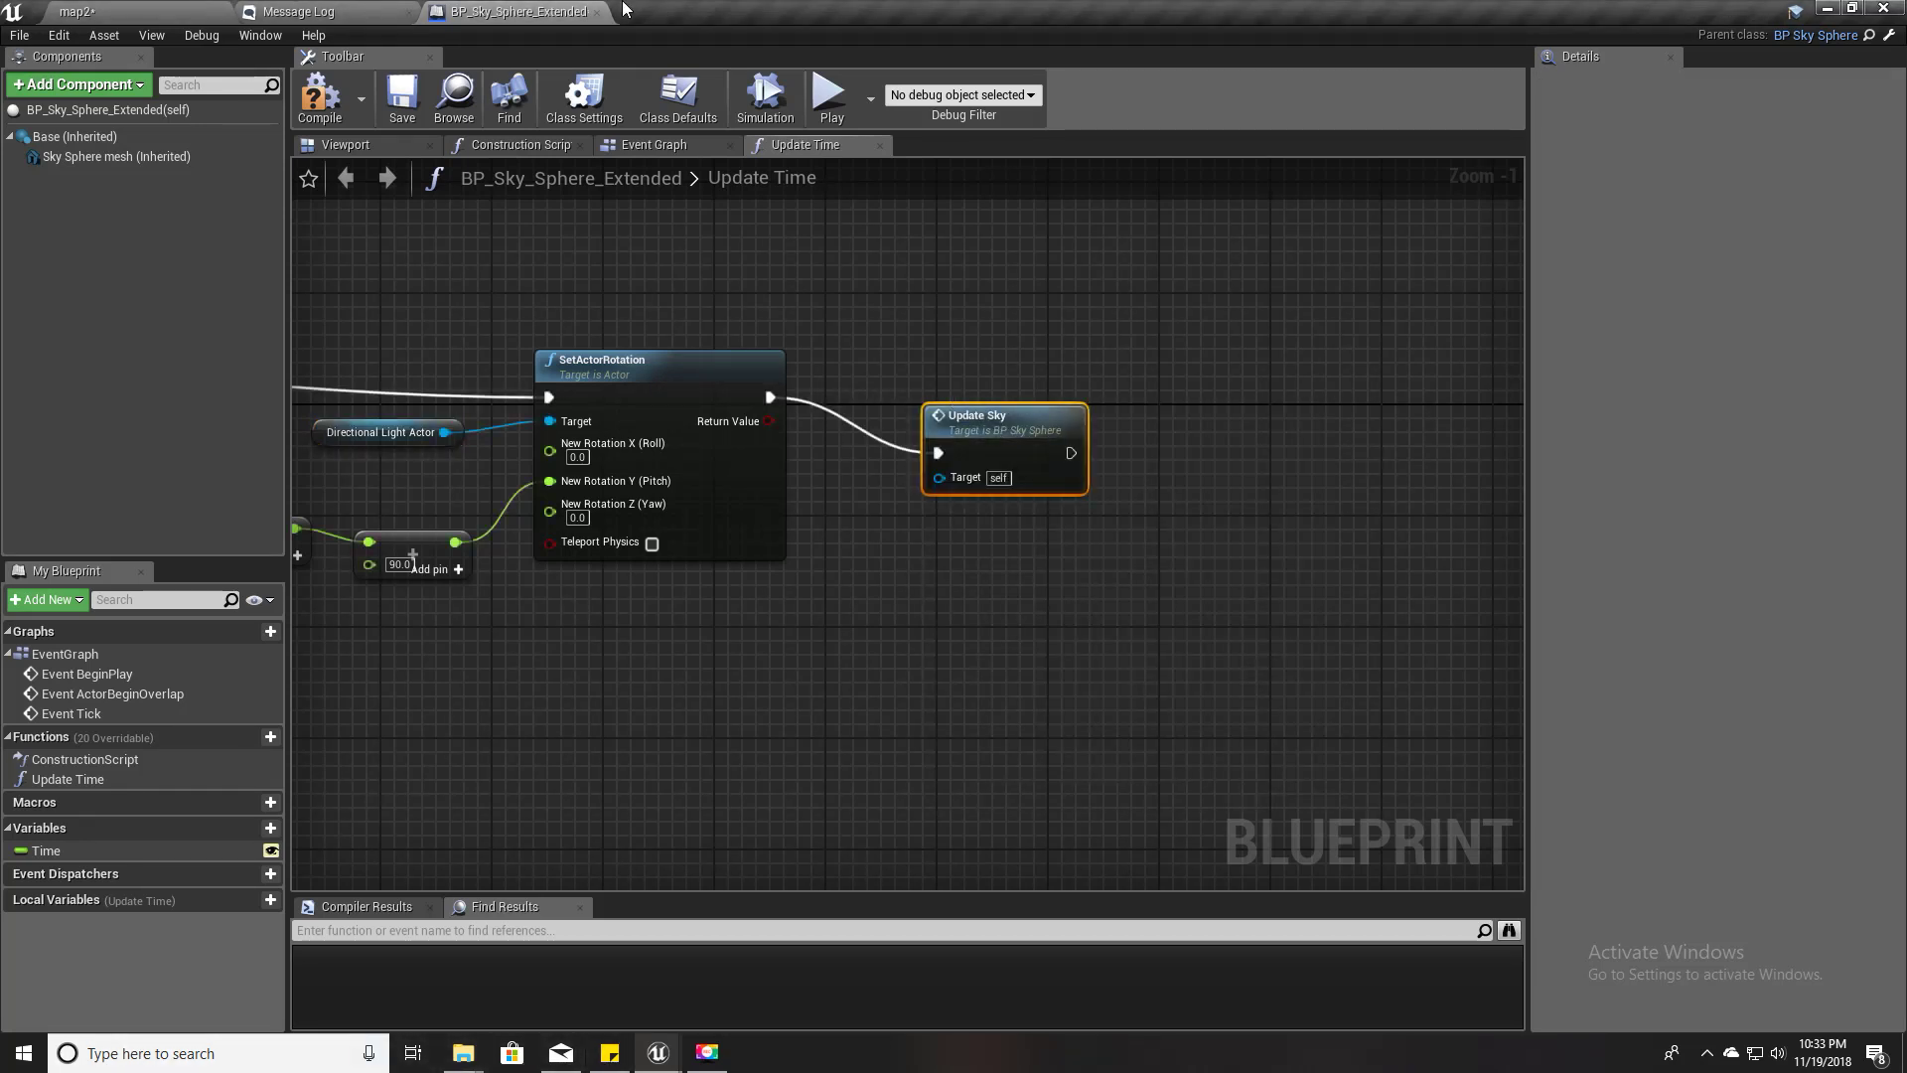
{"action": "left_click_drag", "start_coordinate": [1011, 415], "coordinate": [1148, 359]}
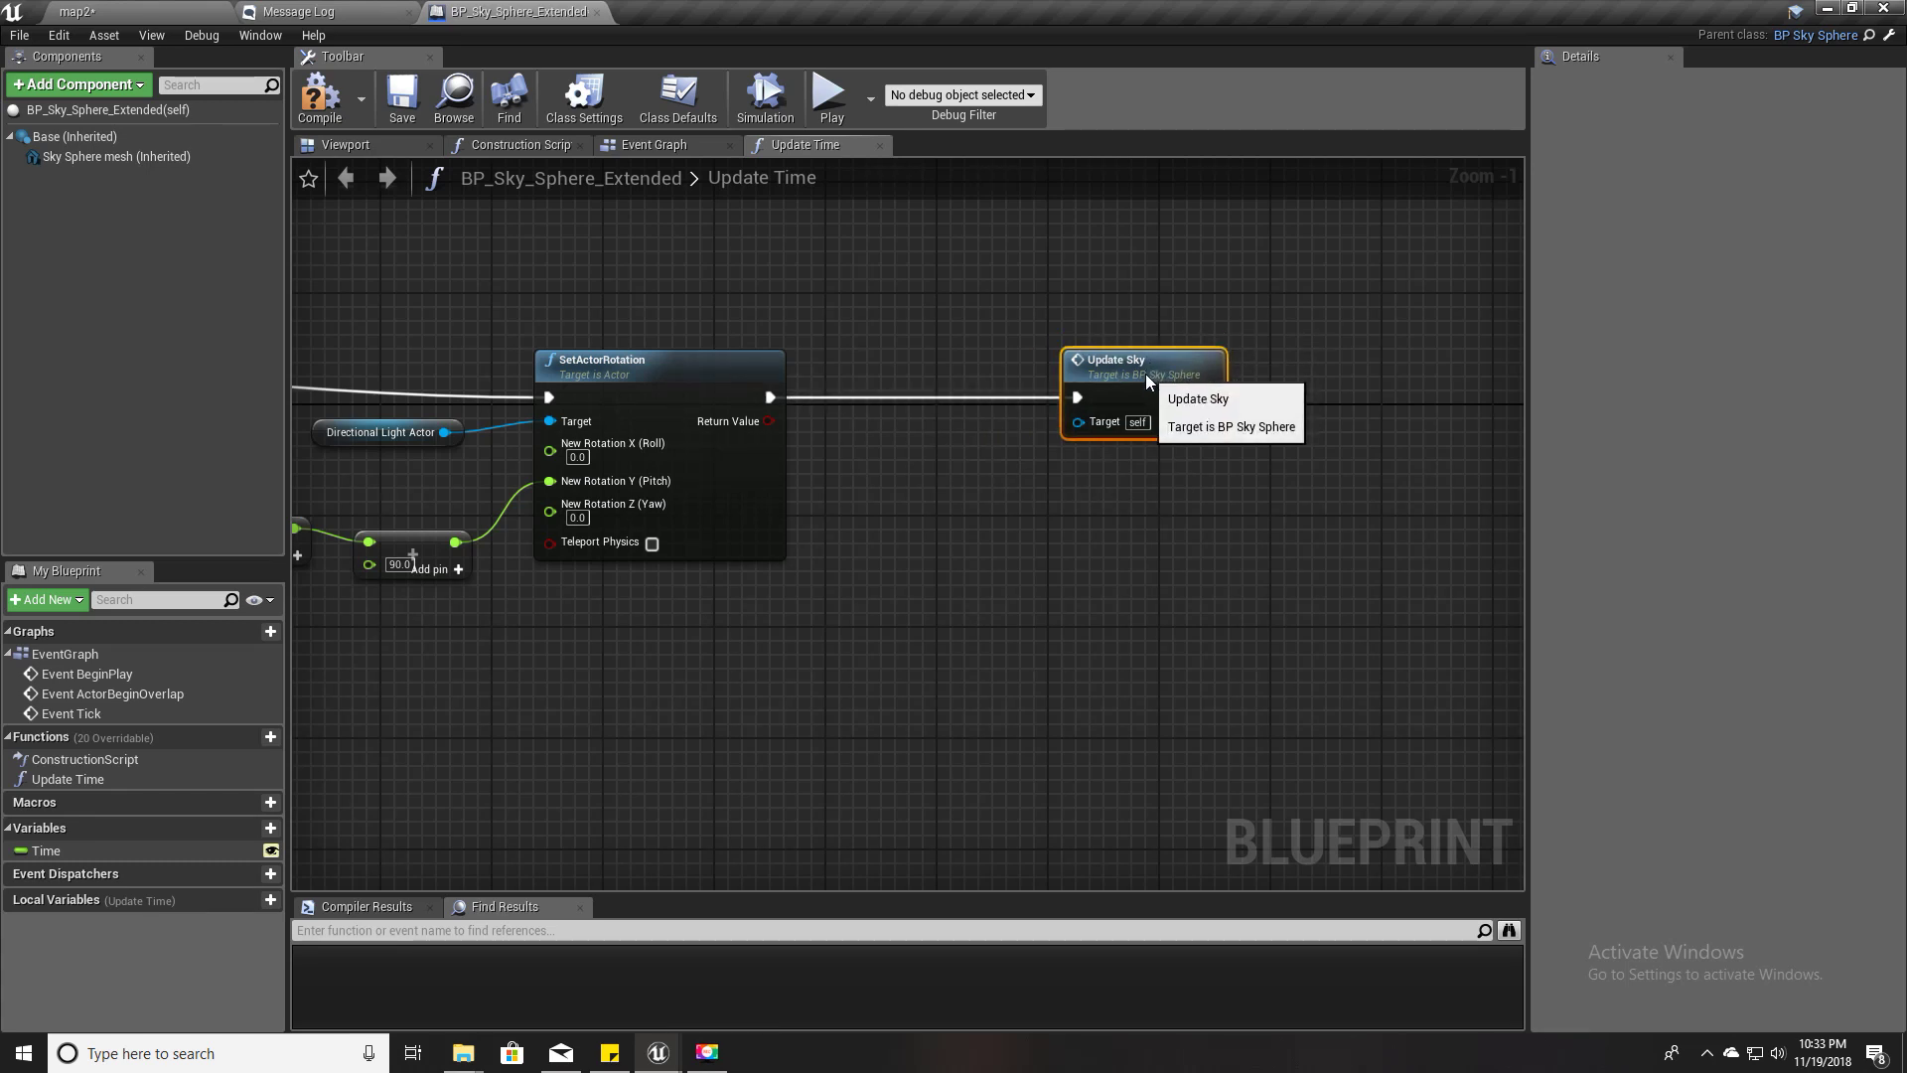
- Inspect the default settings of BP_Sky_Sphere_Extended in the level, including Refresh Material
{"action": "left_click", "coordinate": [162, 12]}
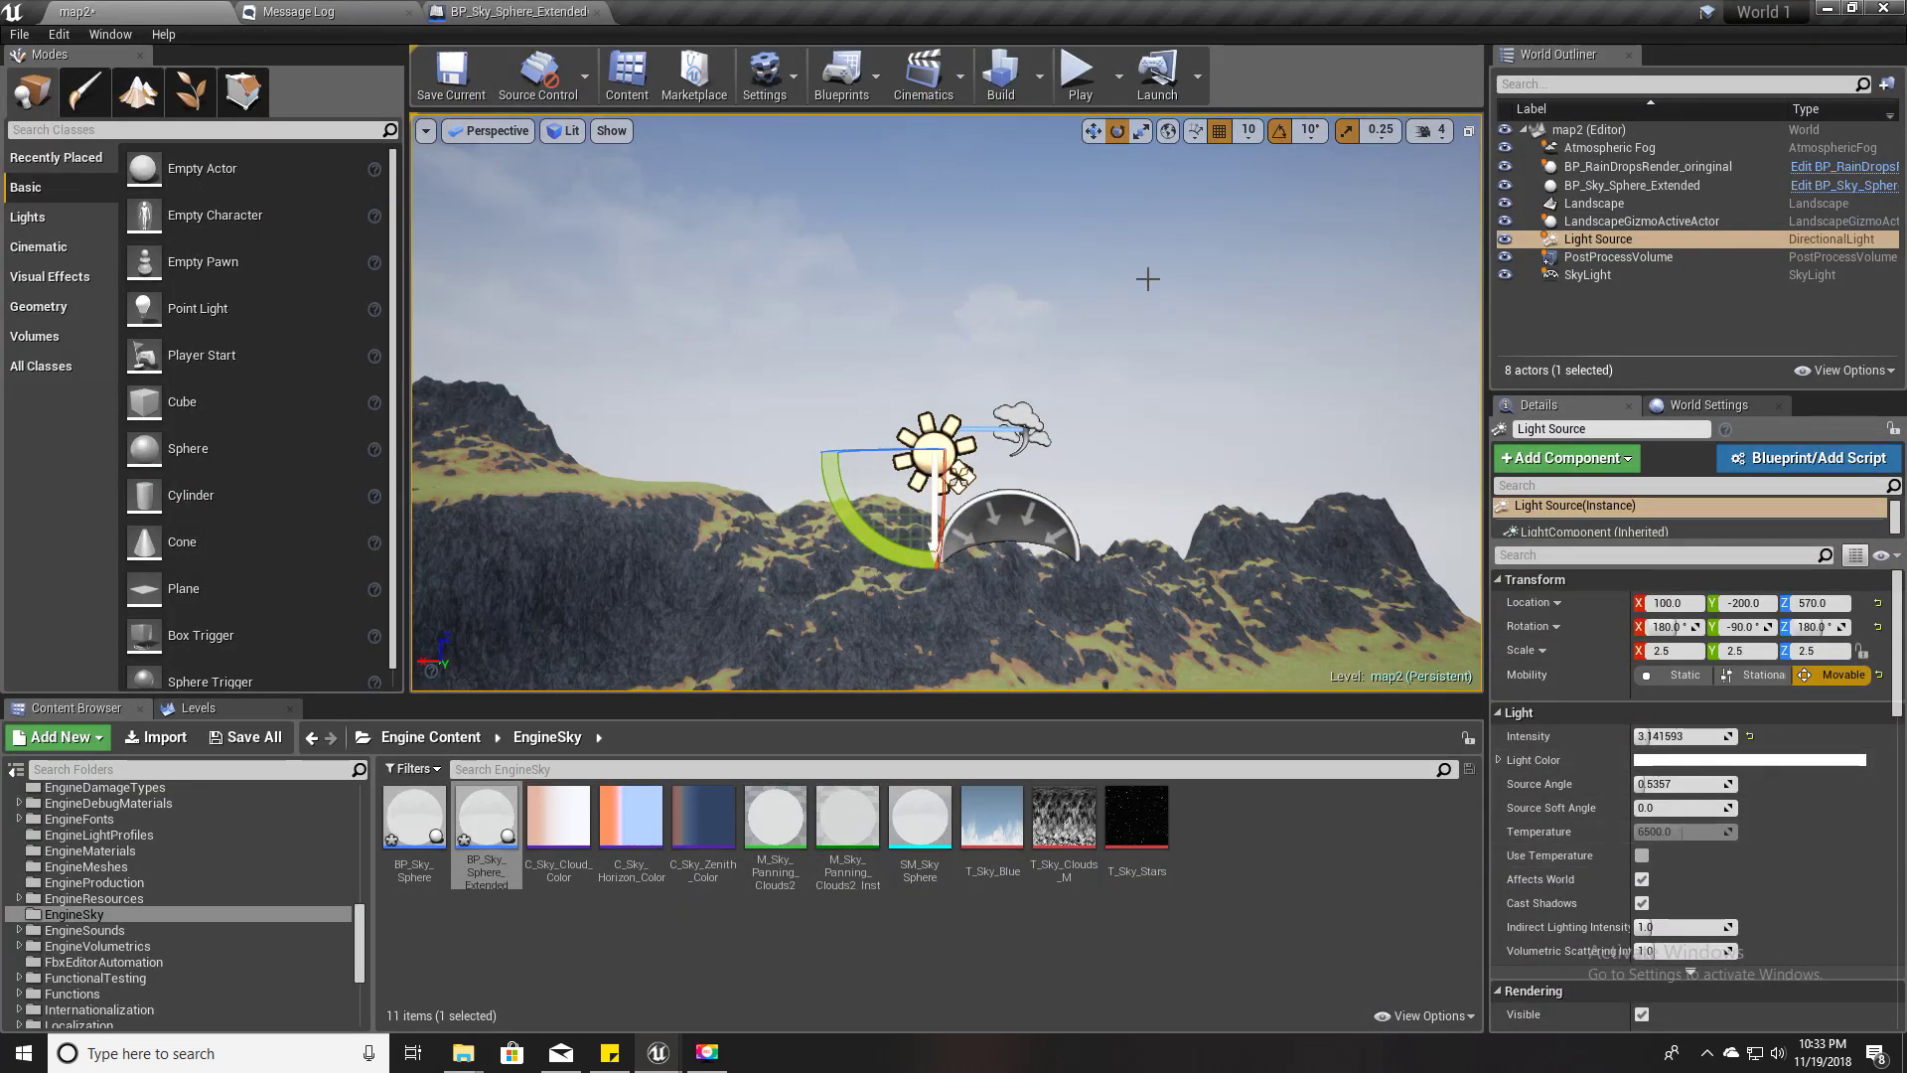
{"action": "left_click", "coordinate": [1629, 186]}
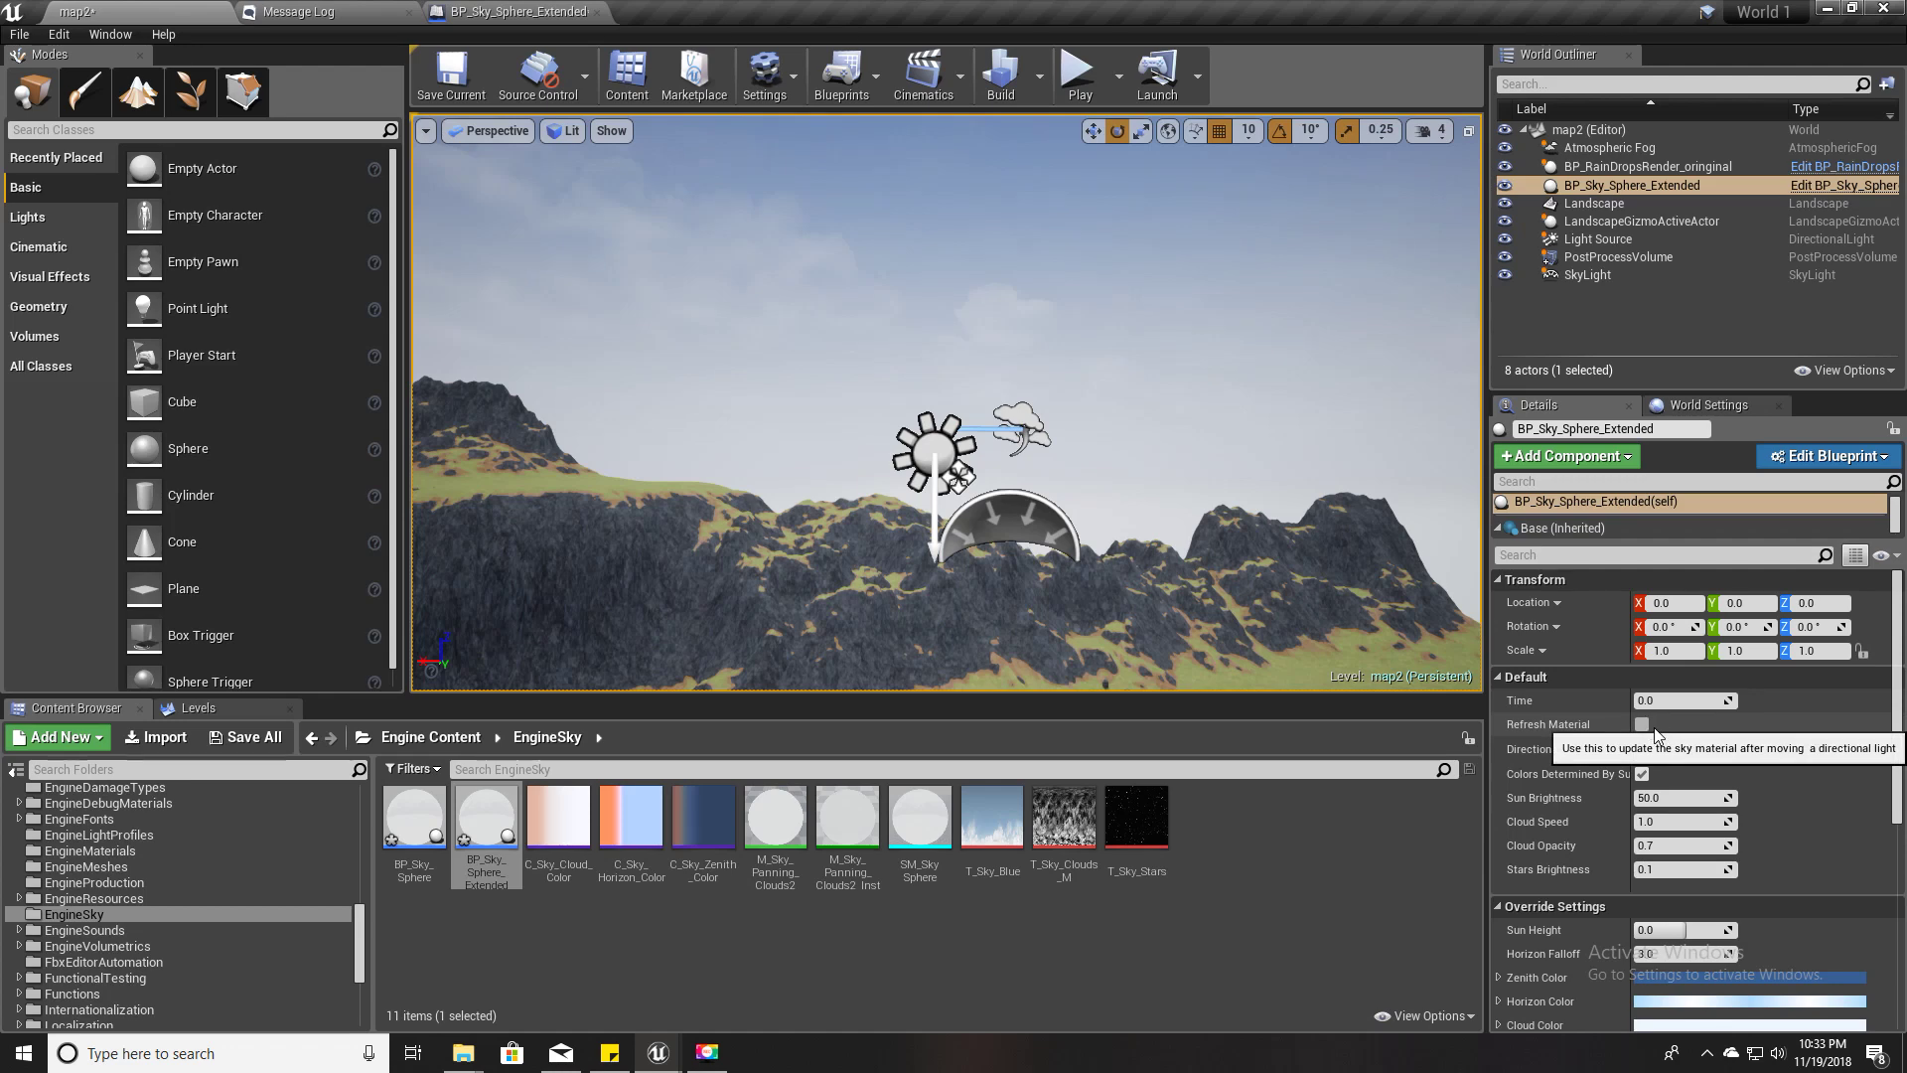
{"action": "left_click", "coordinate": [496, 11]}
- Insert a Set Refresh Material node set to true between SetActorRotation and Update Sky, aligned on the execution line
{"action": "left_click_drag", "start_coordinate": [770, 397], "coordinate": [836, 399]}
{"action": "type", "text": "set"}
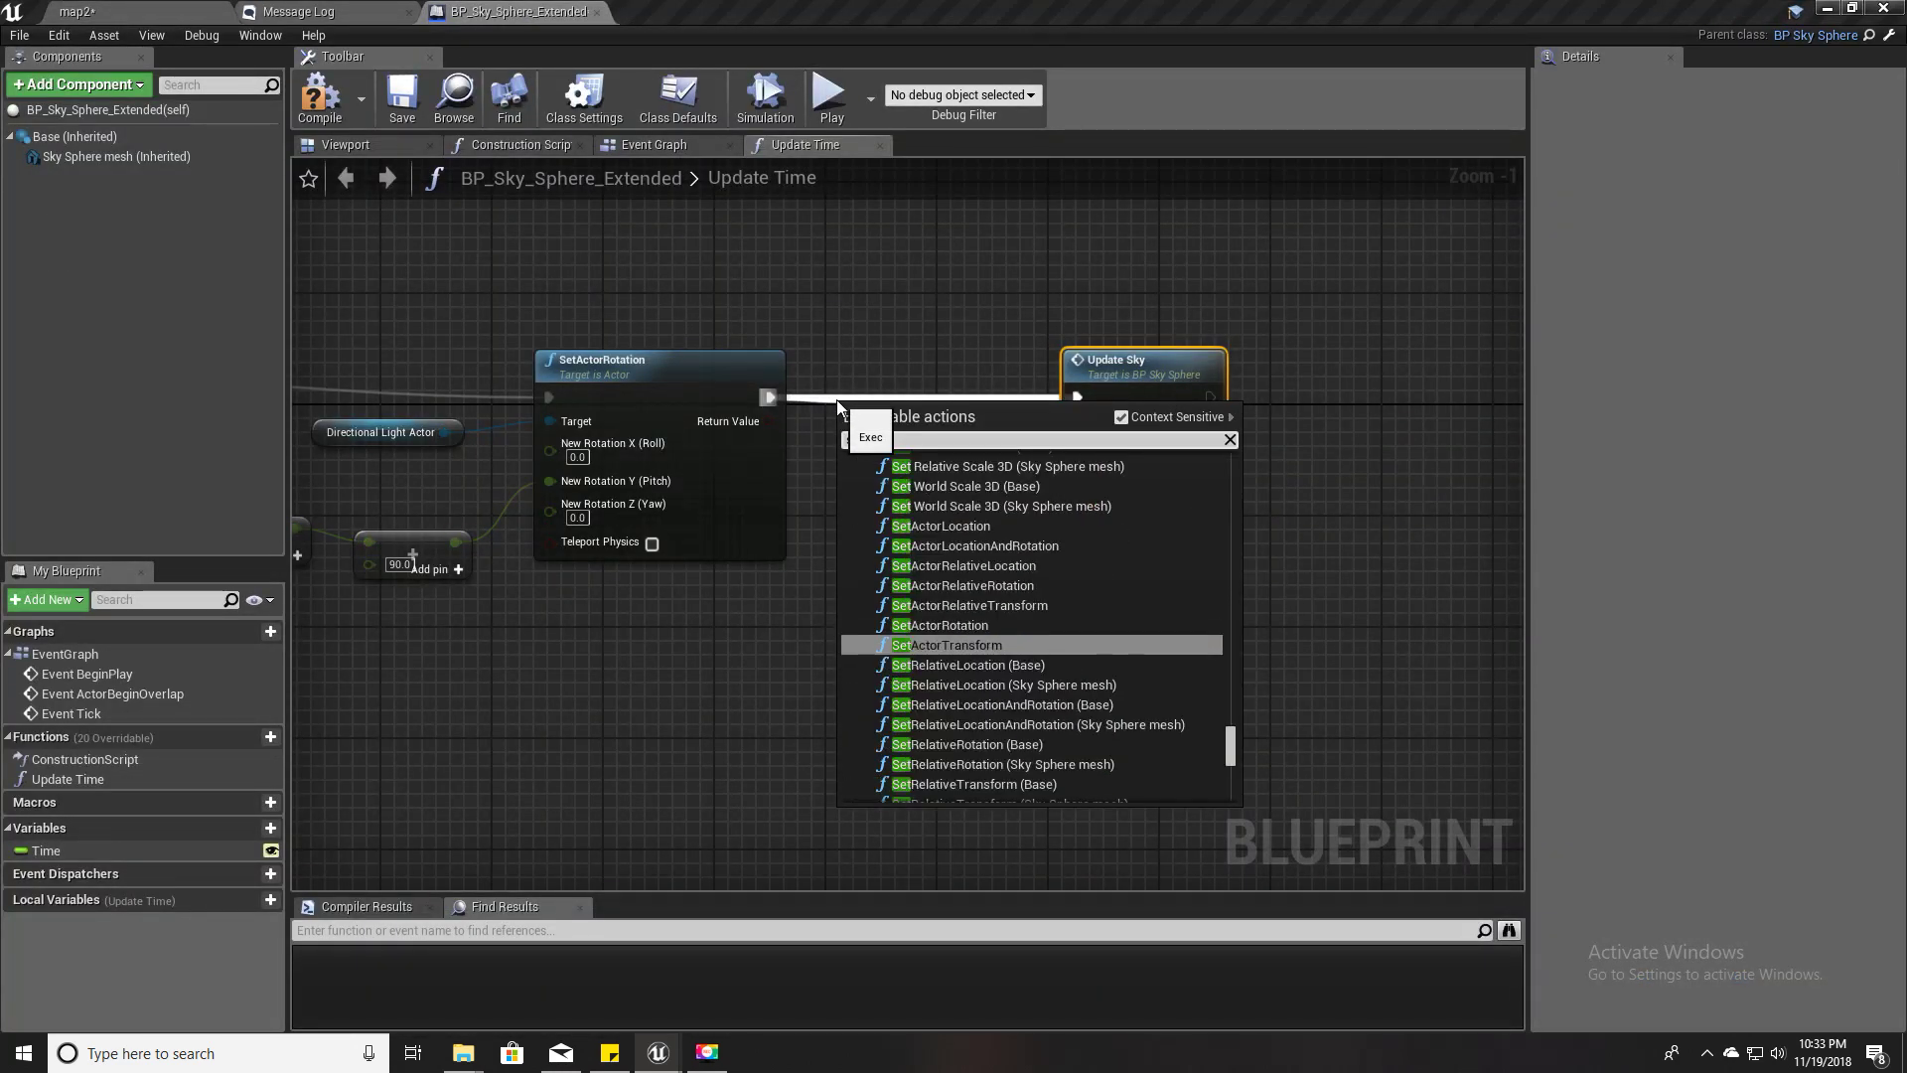
{"action": "key", "text": "BackSpace"}
{"action": "key", "text": "BackSpace"}
{"action": "key", "text": "BackSpace"}
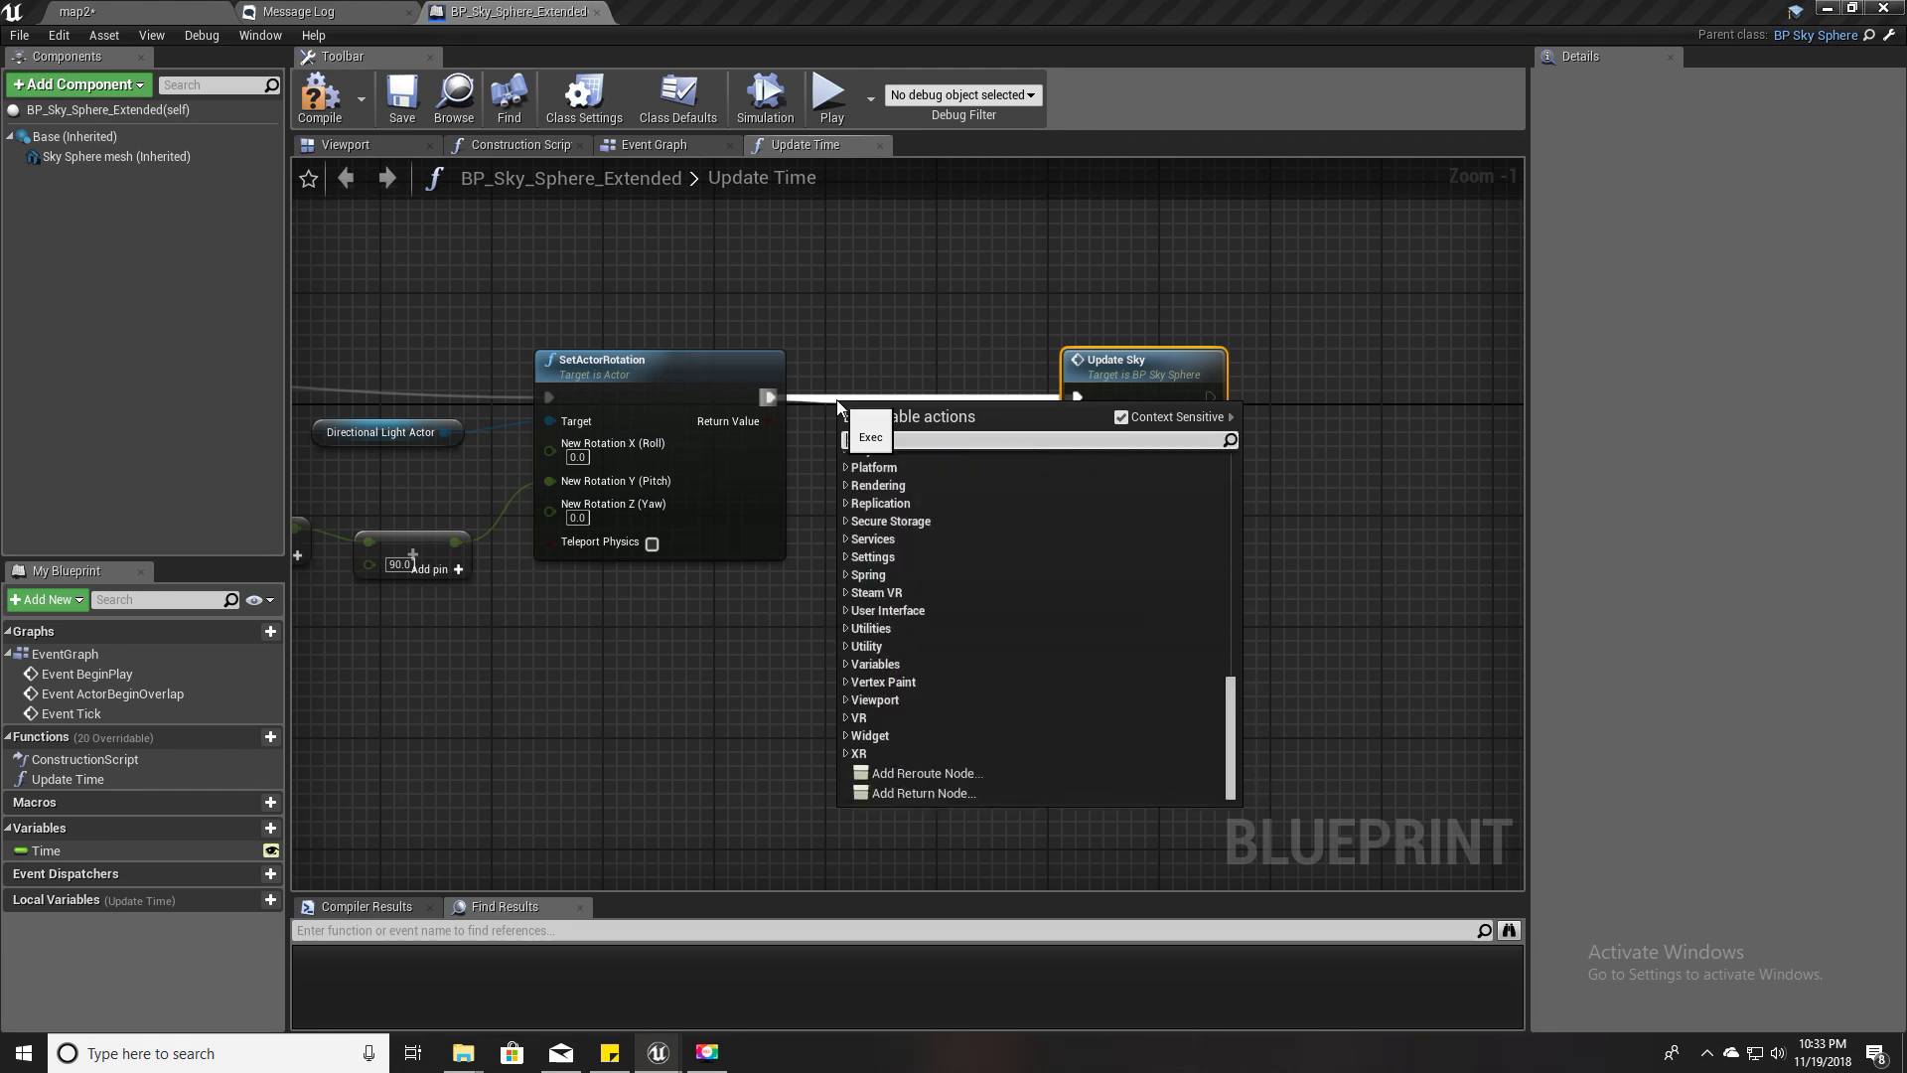
{"action": "type", "text": "refres"}
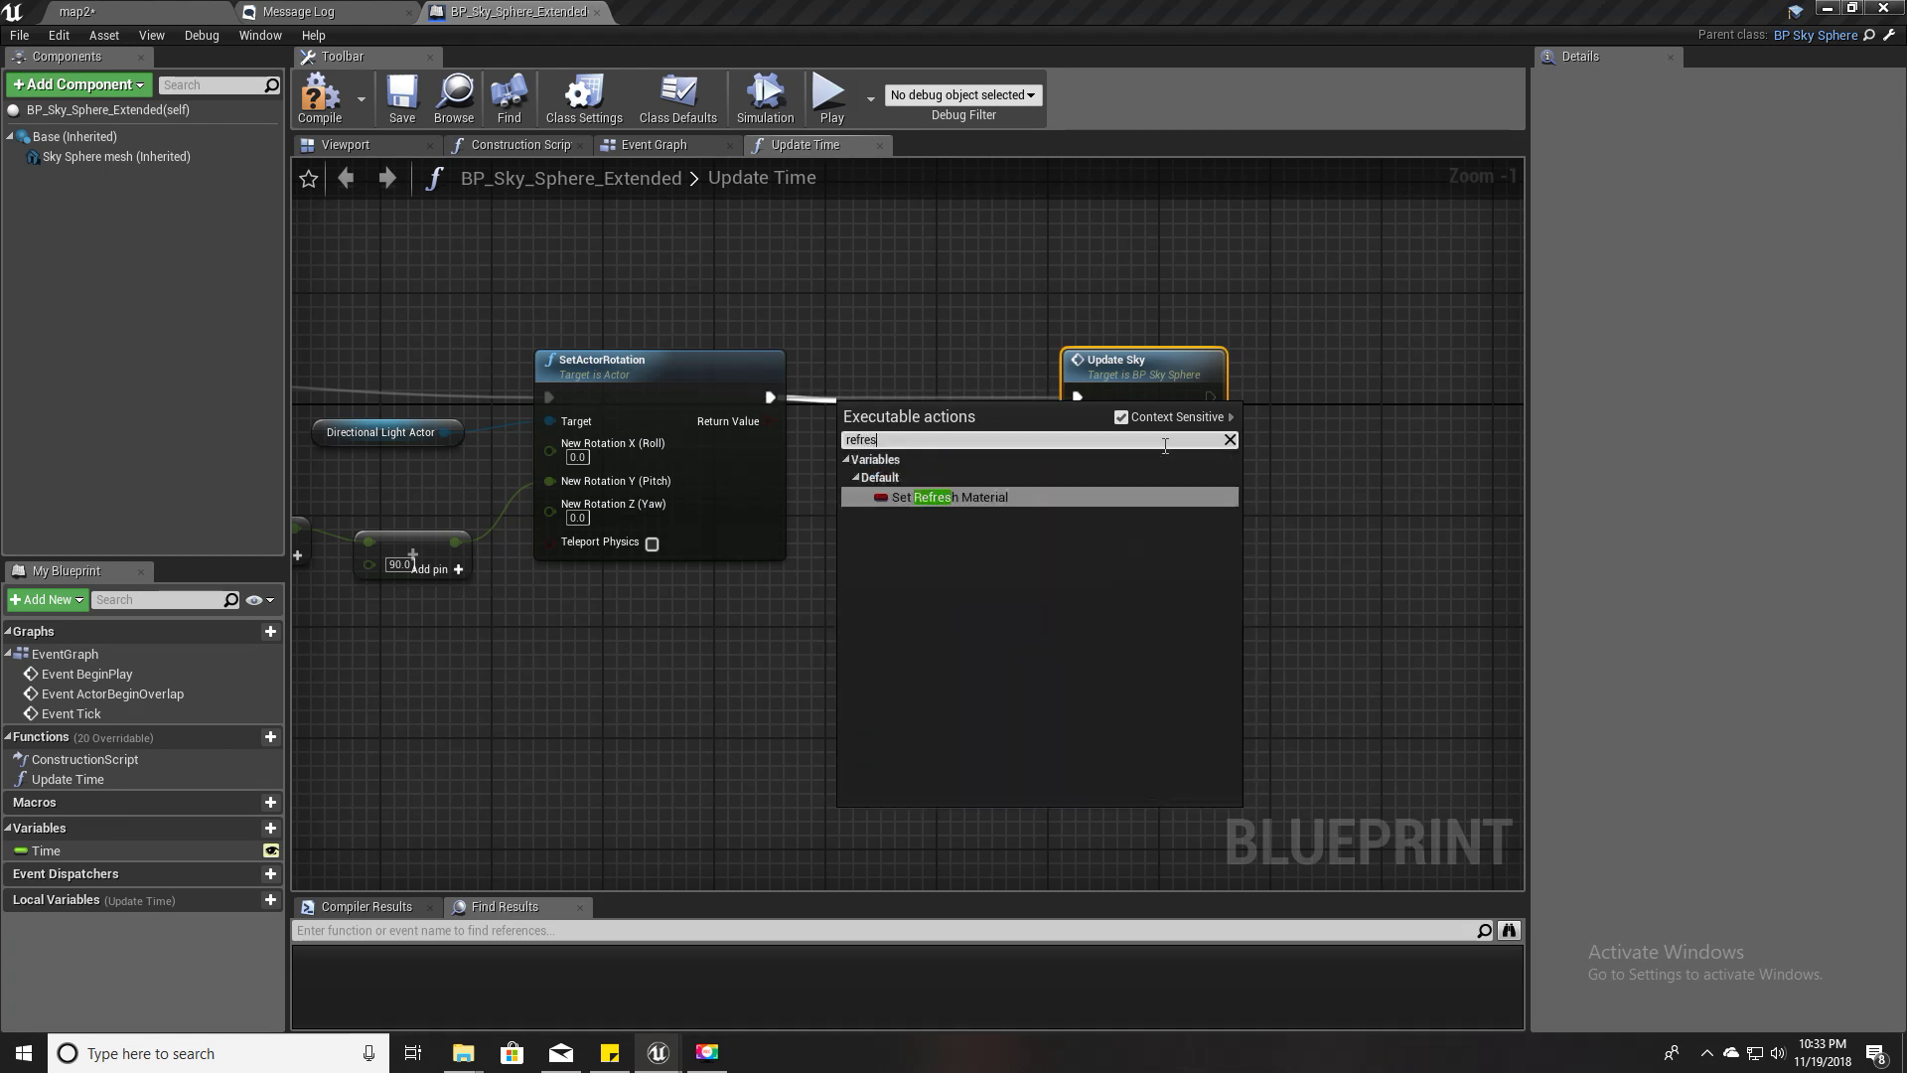
{"action": "key", "text": "Return"}
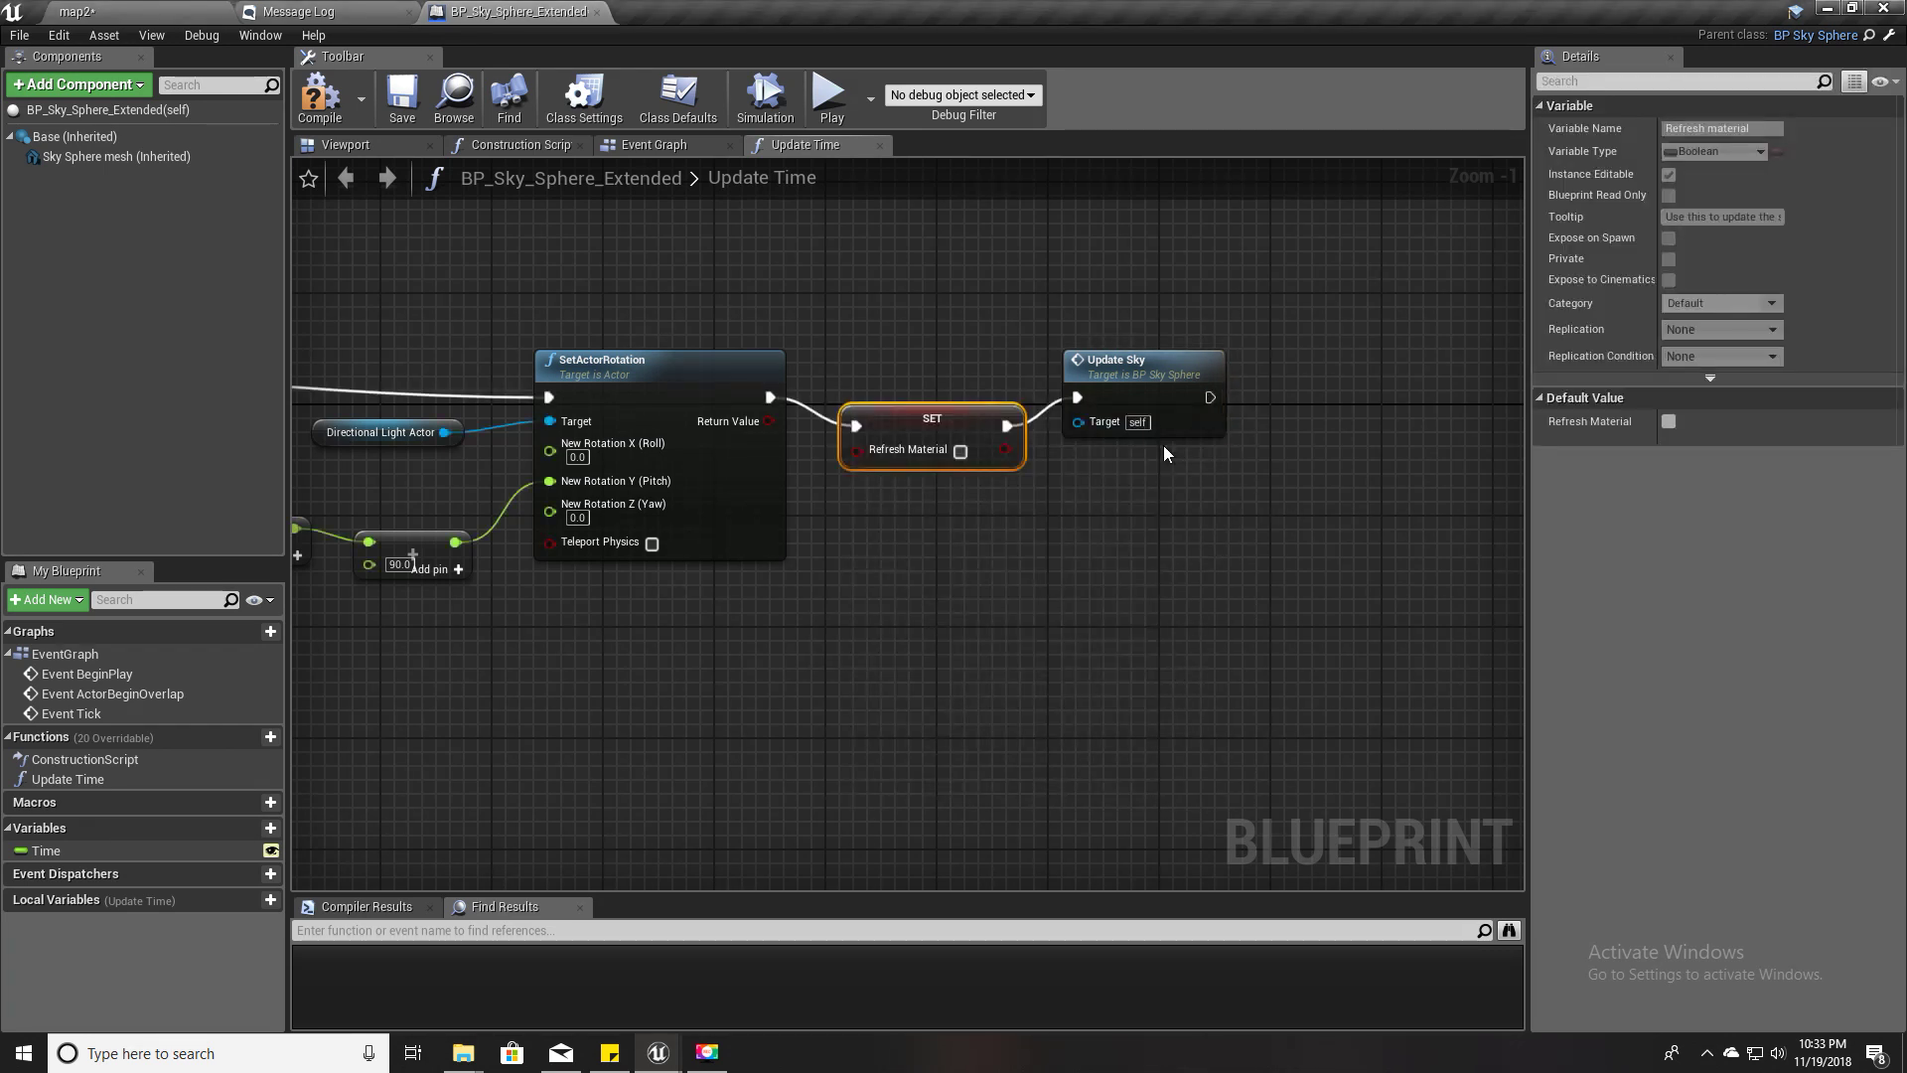
{"action": "left_click", "coordinate": [961, 452]}
{"action": "left_click_drag", "start_coordinate": [926, 419], "coordinate": [925, 392]}
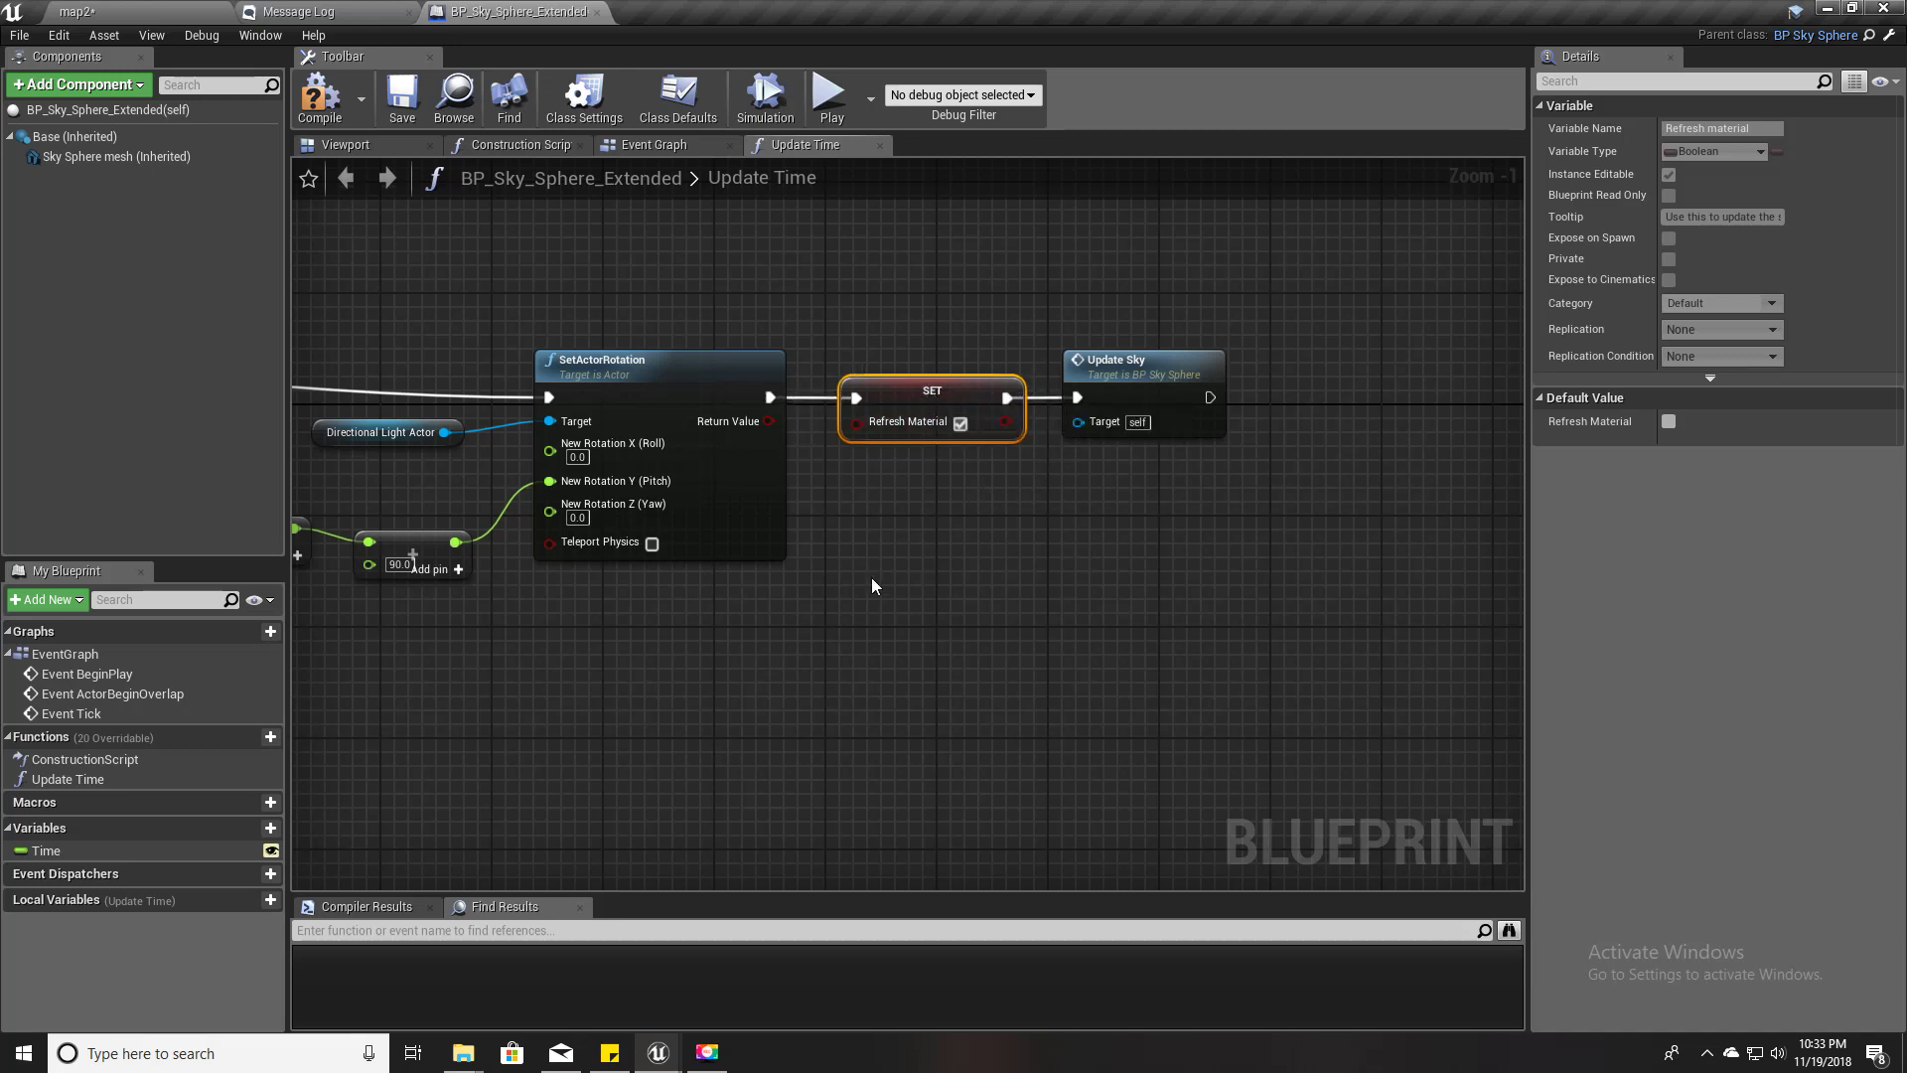
- Insert an Update Time call between the Construction Script entry and Parent: Construction Script, spreading the nodes apart to make room
{"action": "right_click_drag", "start_coordinate": [873, 581], "coordinate": [1212, 598]}
{"action": "right_click_drag", "start_coordinate": [458, 304], "coordinate": [507, 280]}
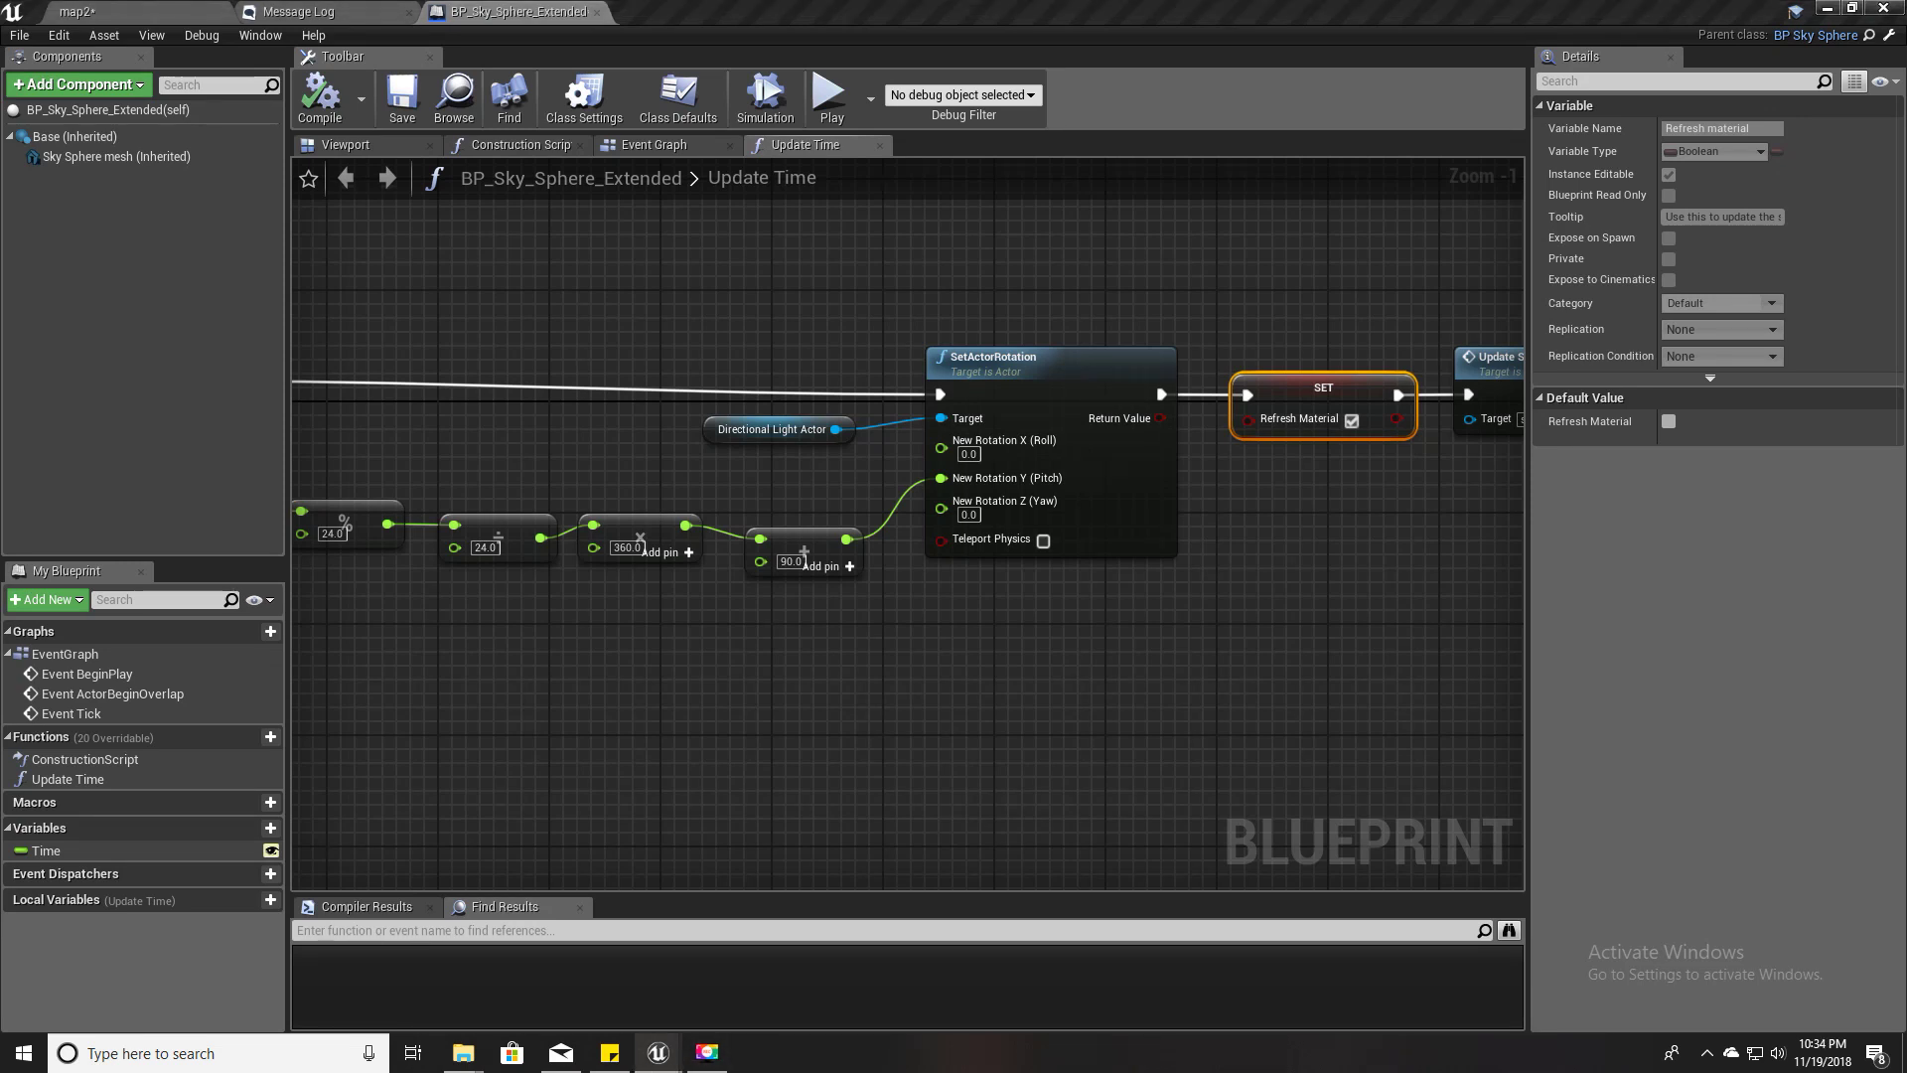
{"action": "left_click", "coordinate": [516, 143]}
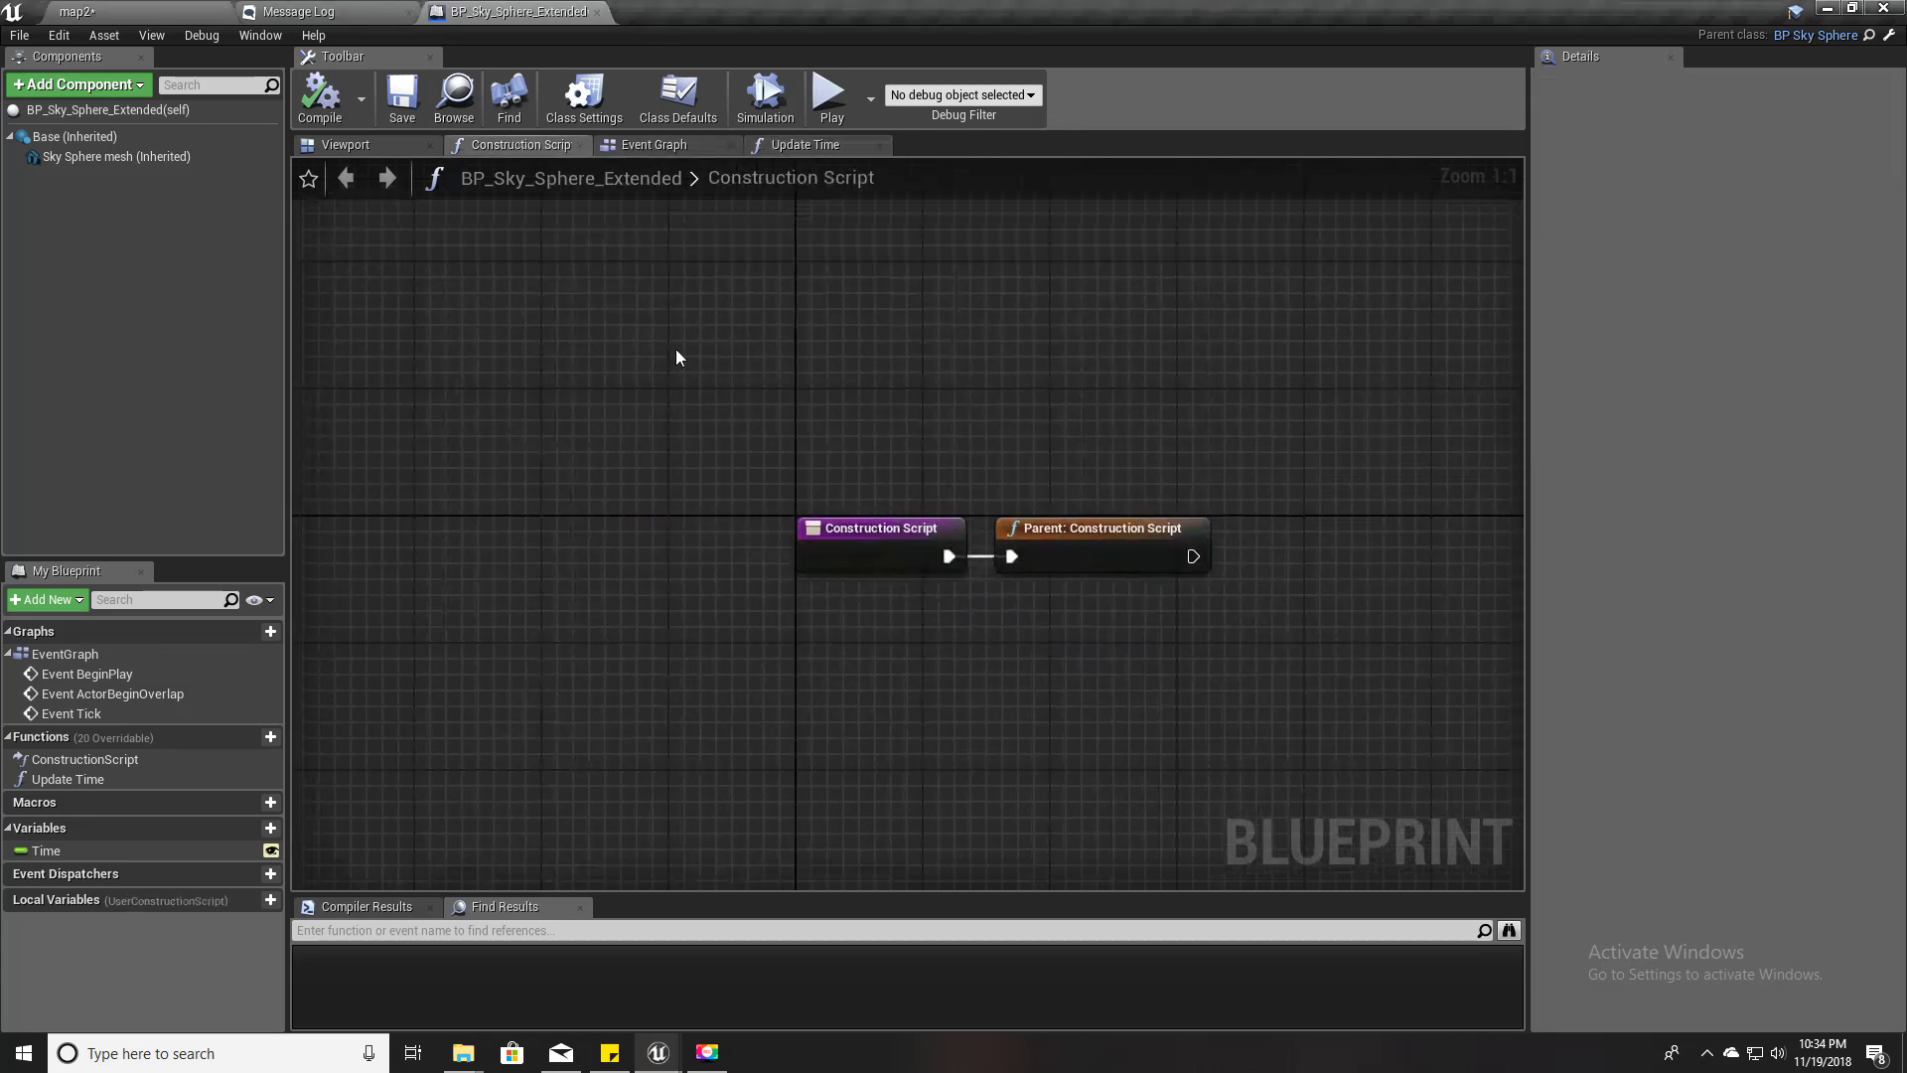
{"action": "right_click_drag", "start_coordinate": [940, 583], "coordinate": [868, 468]}
{"action": "left_click_drag", "start_coordinate": [868, 467], "coordinate": [450, 455]}
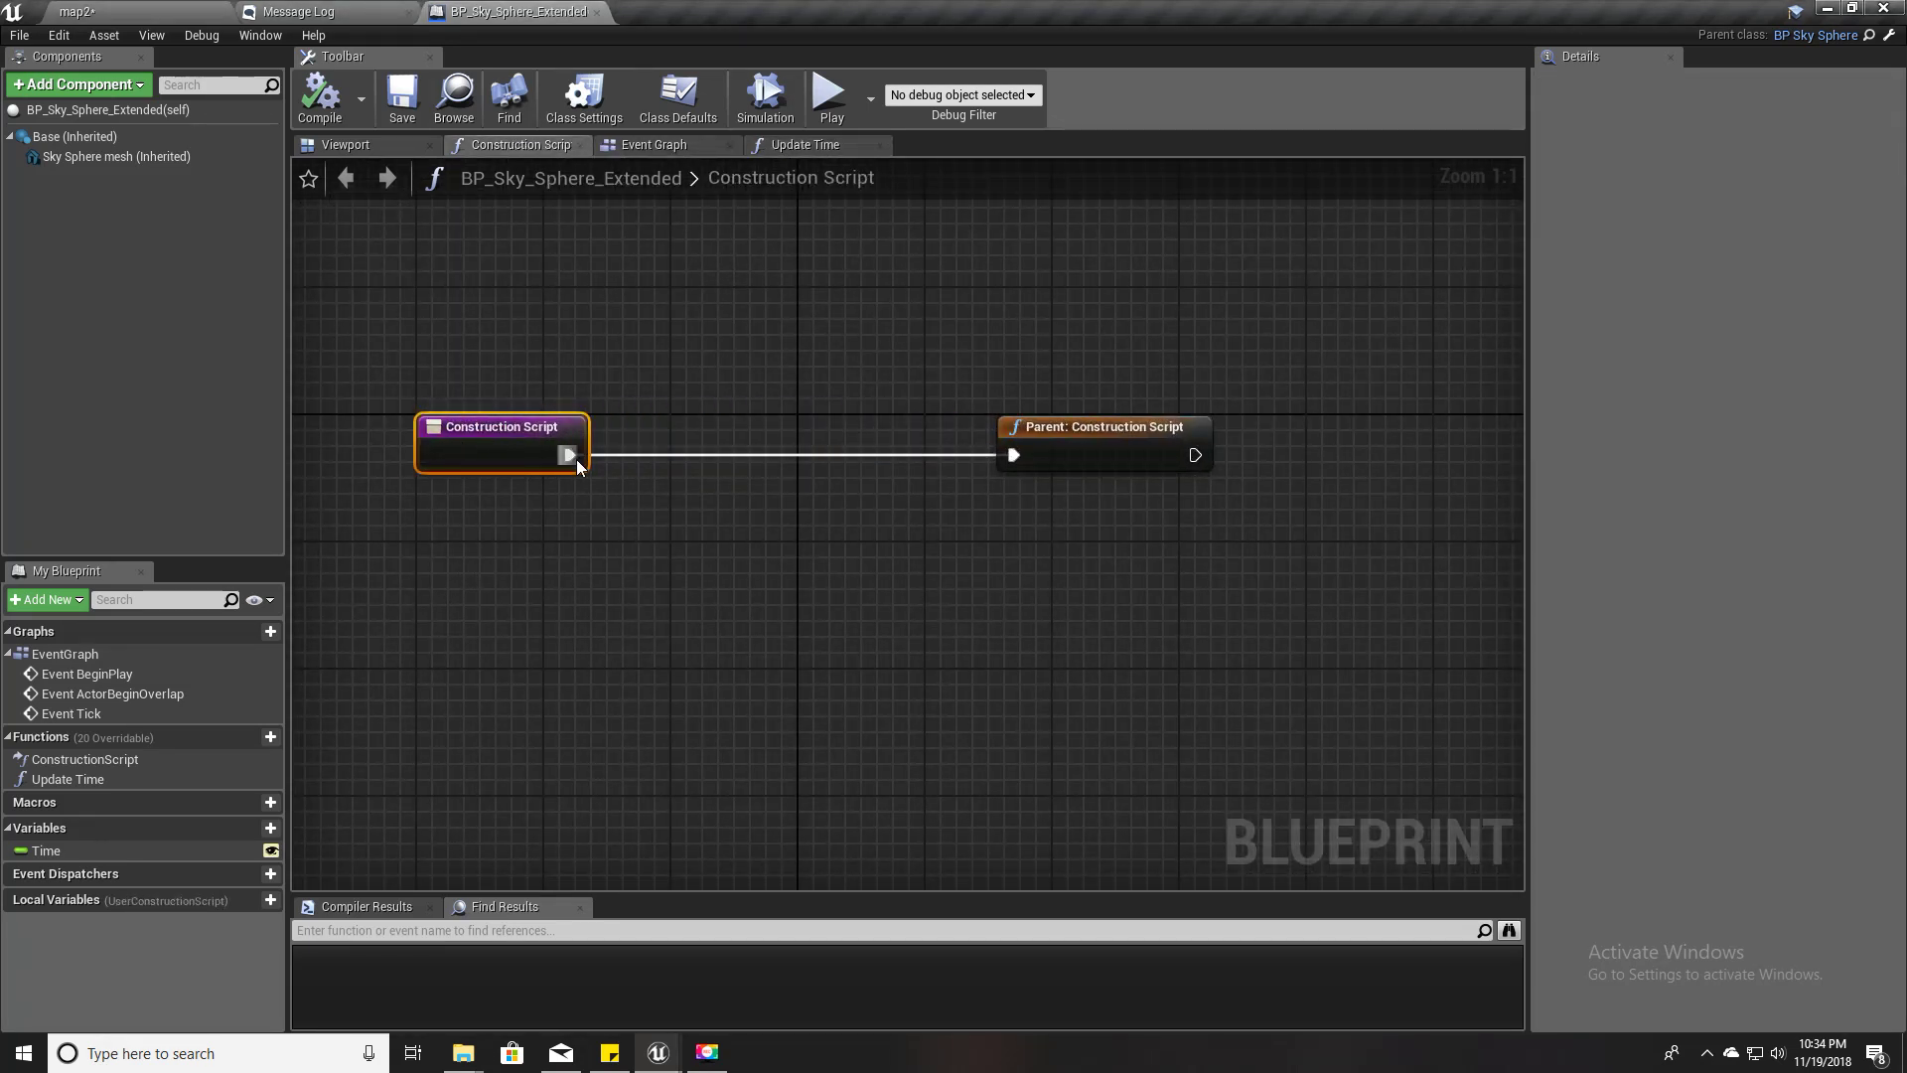
{"action": "left_click_drag", "start_coordinate": [569, 455], "coordinate": [660, 456]}
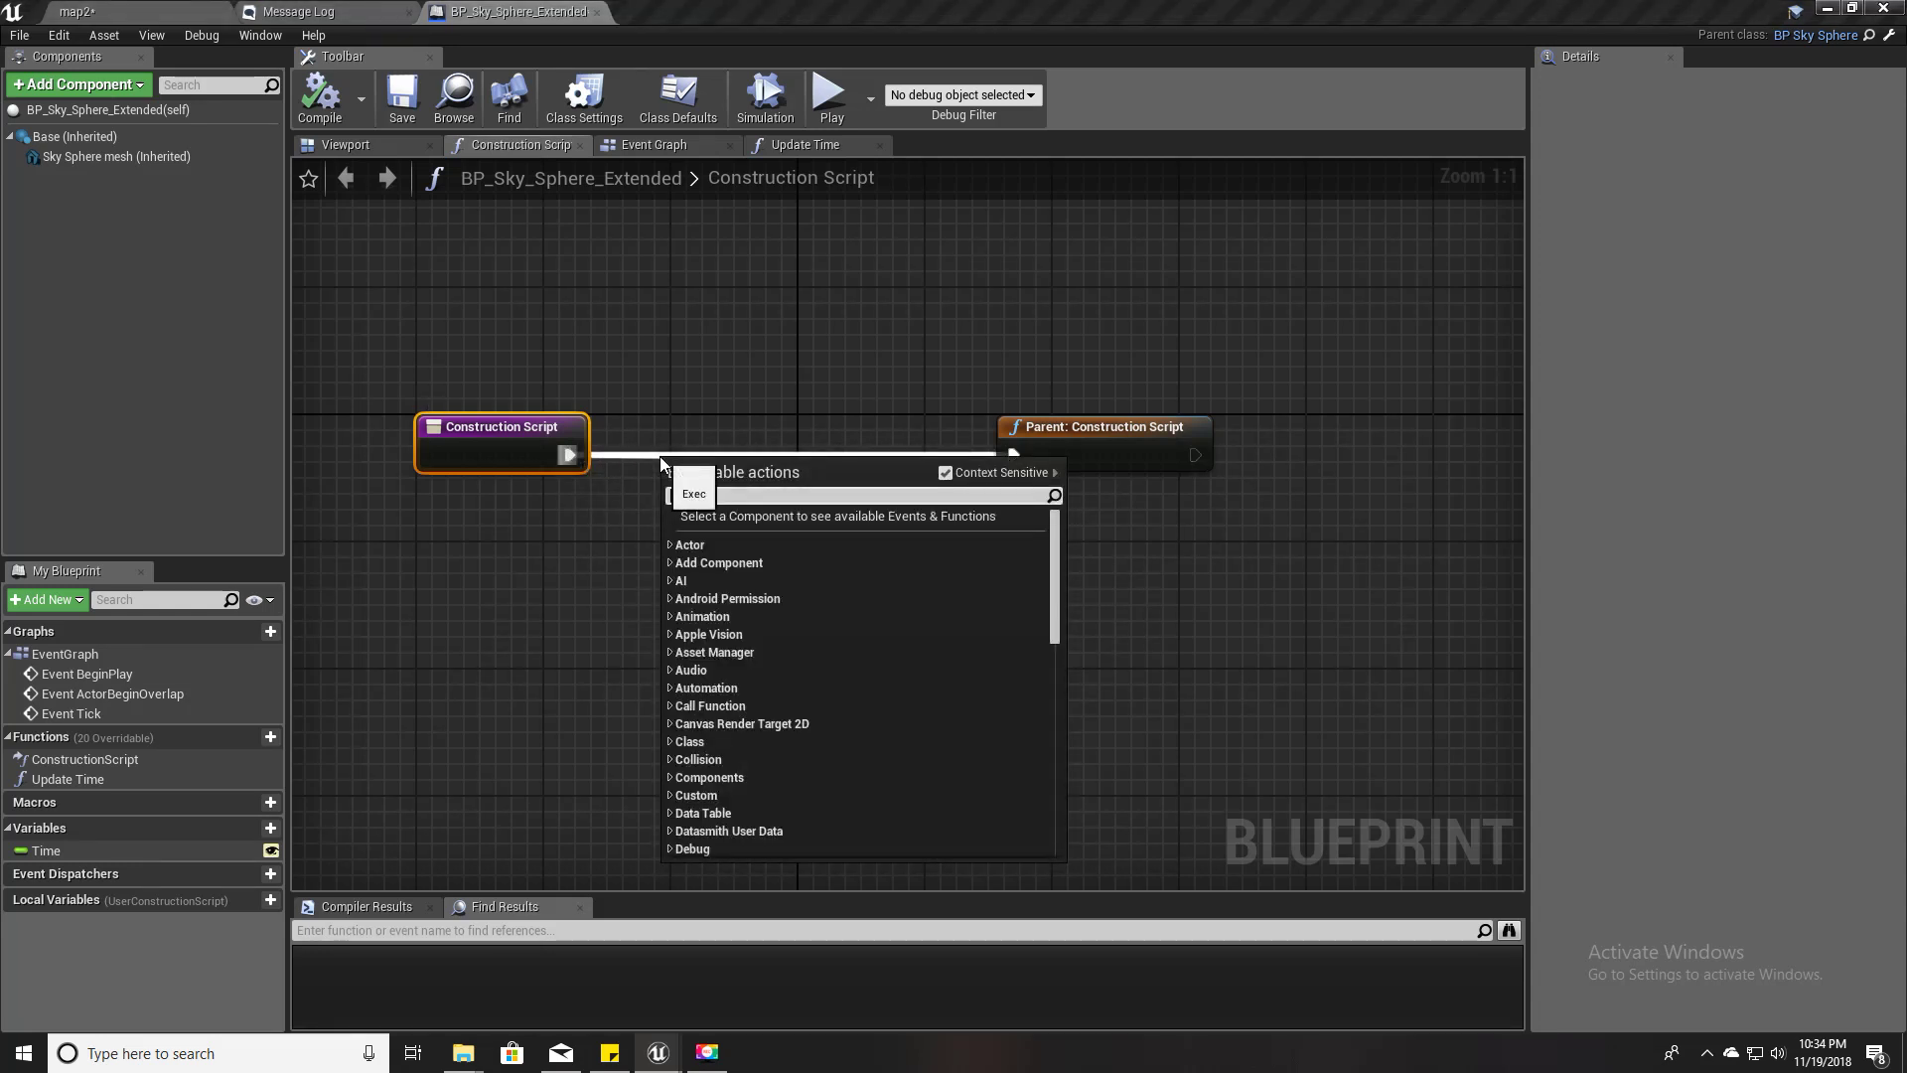
{"action": "type", "text": "updatet"}
{"action": "key", "text": "Return"}
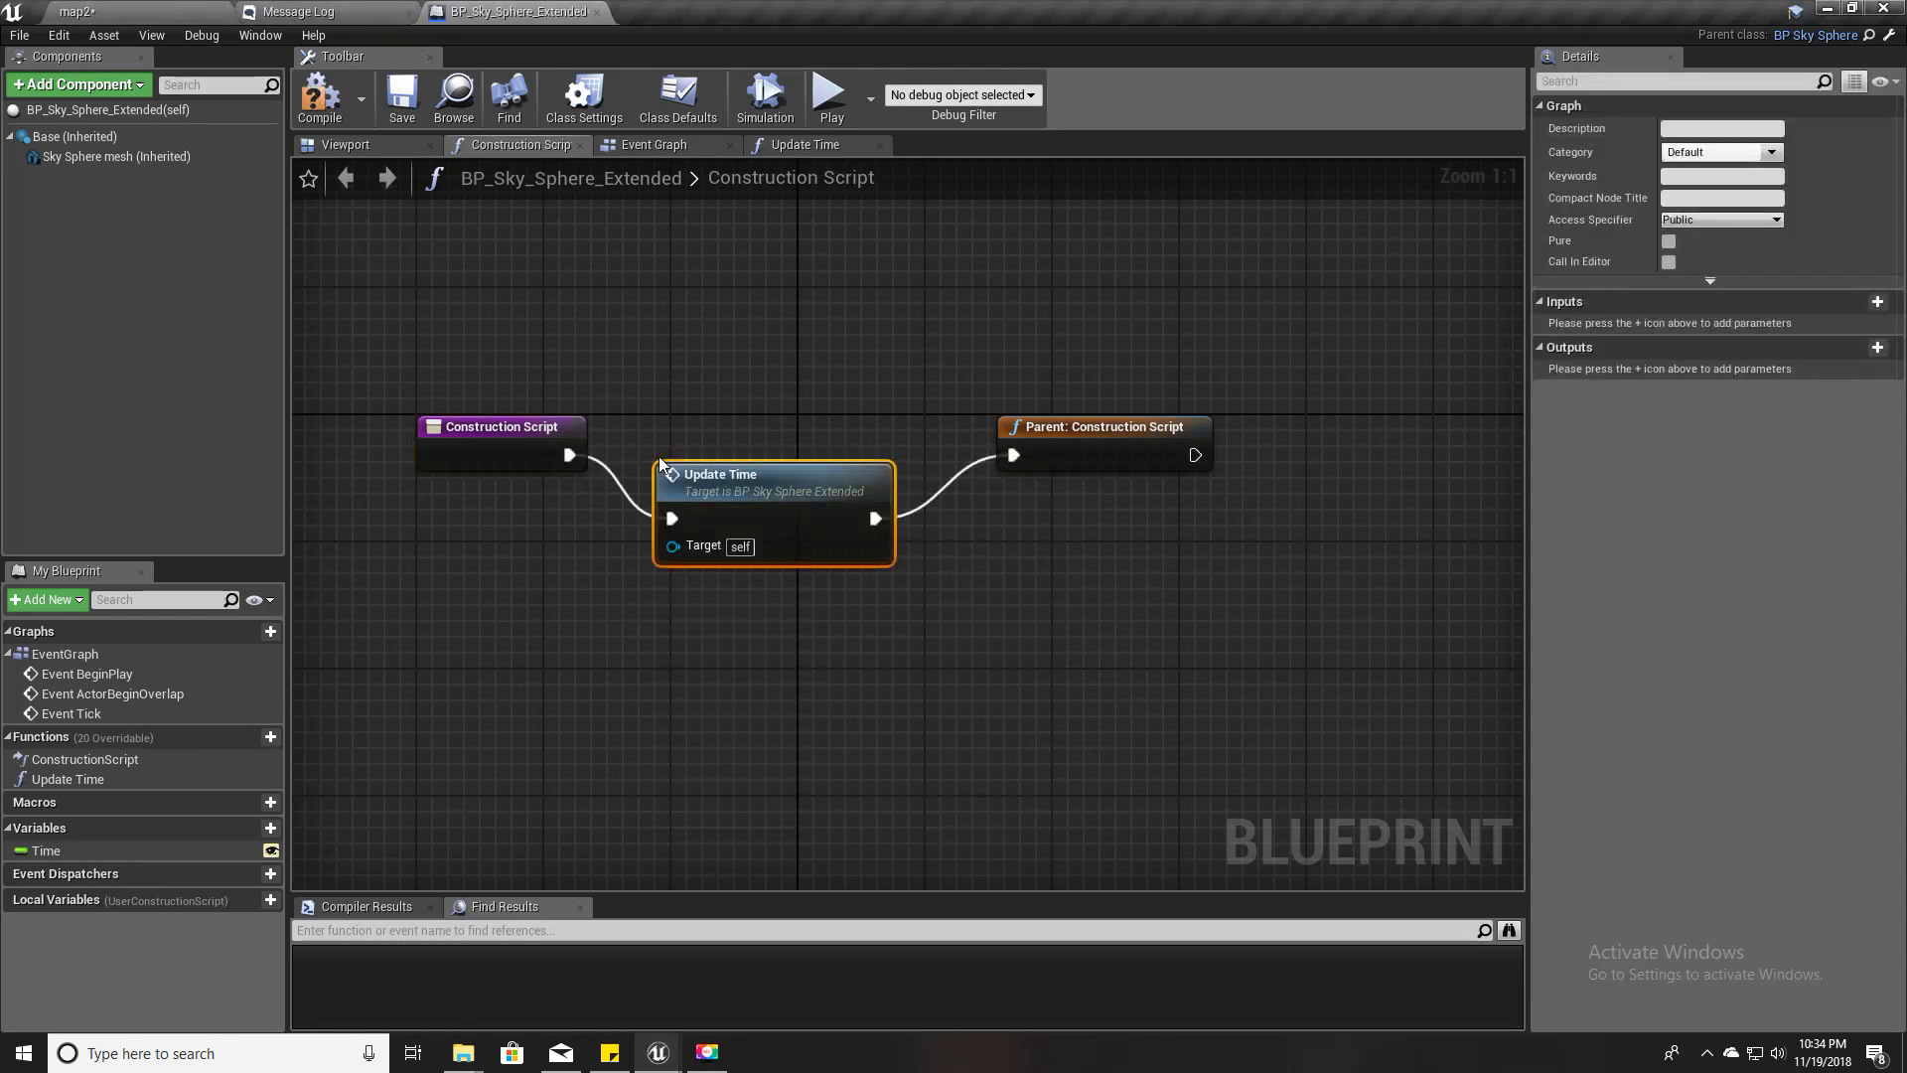
- Try the sky without the parent call: break the Parent: Construction Script link, compile, and test Time at 100 and 0 in the level
{"action": "right_click", "coordinate": [1013, 455]}
{"action": "left_click", "coordinate": [1047, 503]}
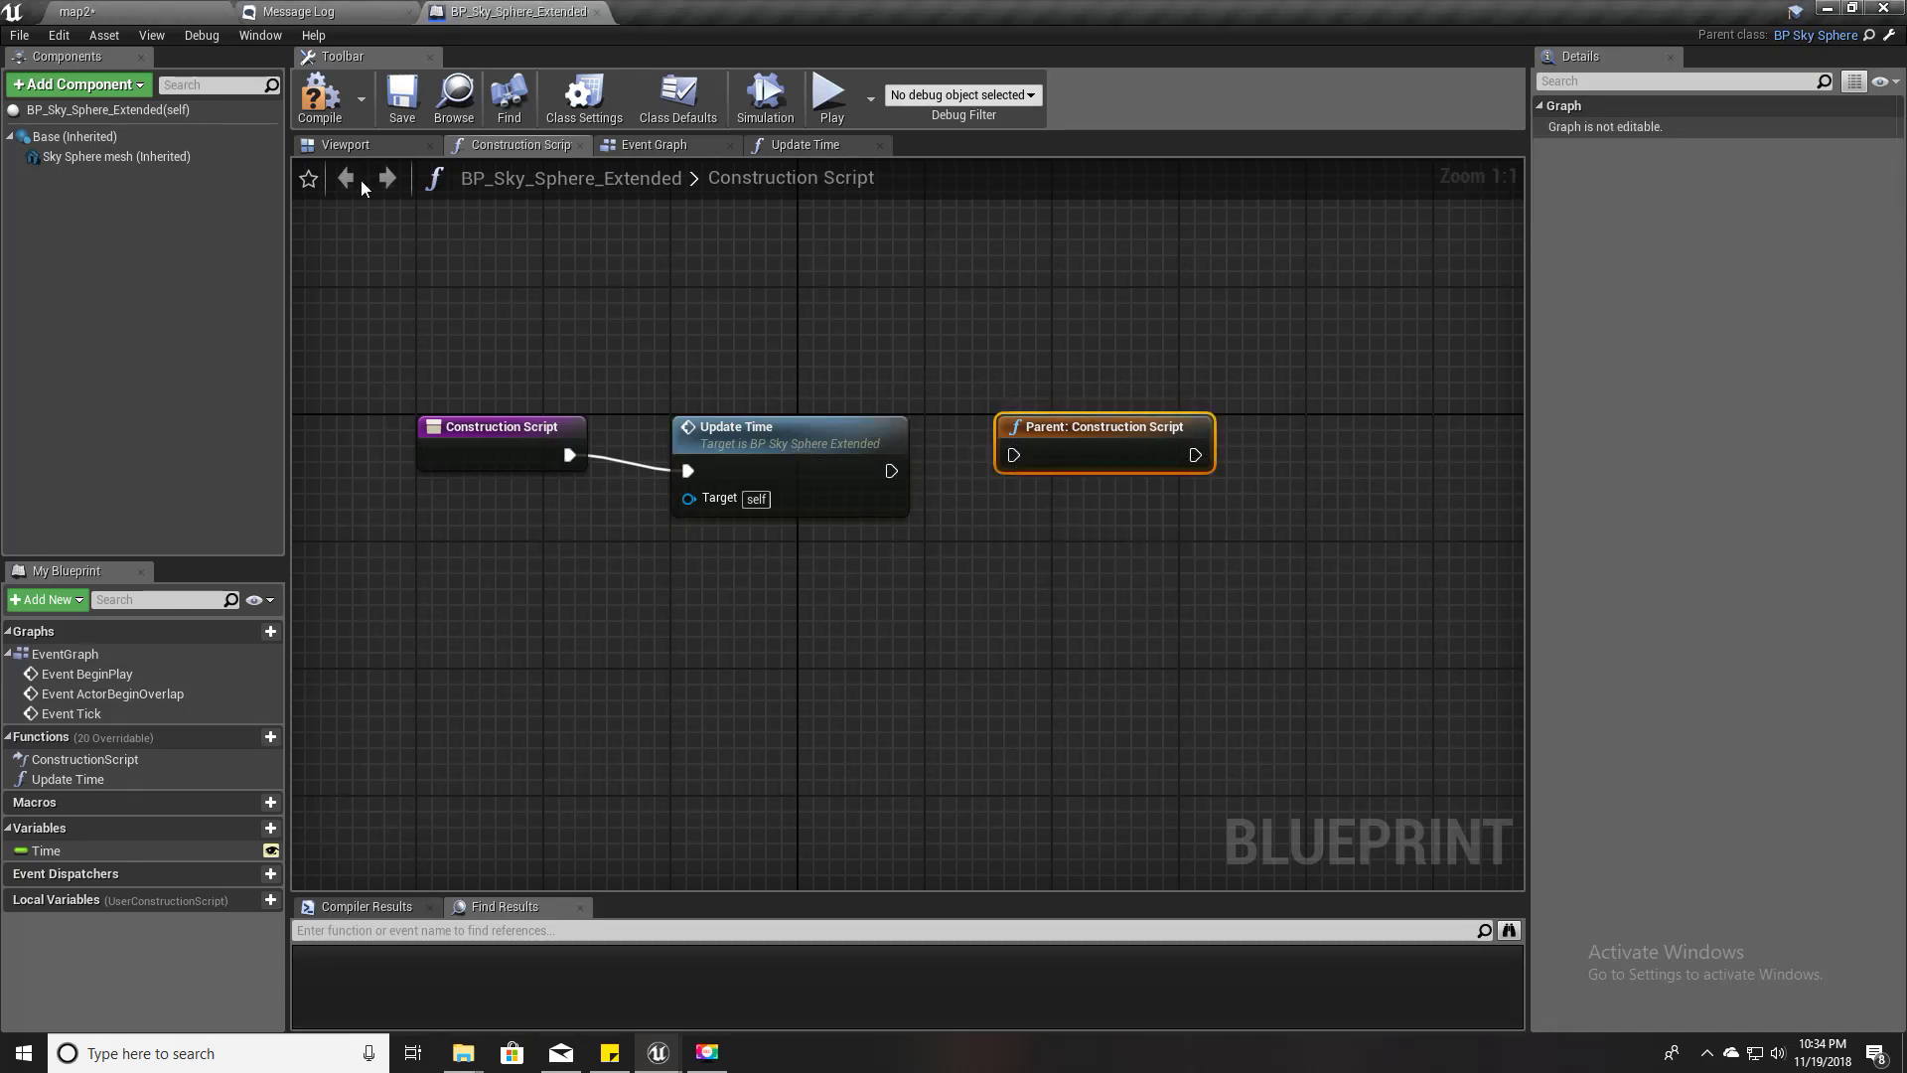
{"action": "left_click", "coordinate": [319, 95]}
{"action": "left_click", "coordinate": [121, 10]}
{"action": "right_click_drag", "start_coordinate": [696, 374], "coordinate": [727, 415]}
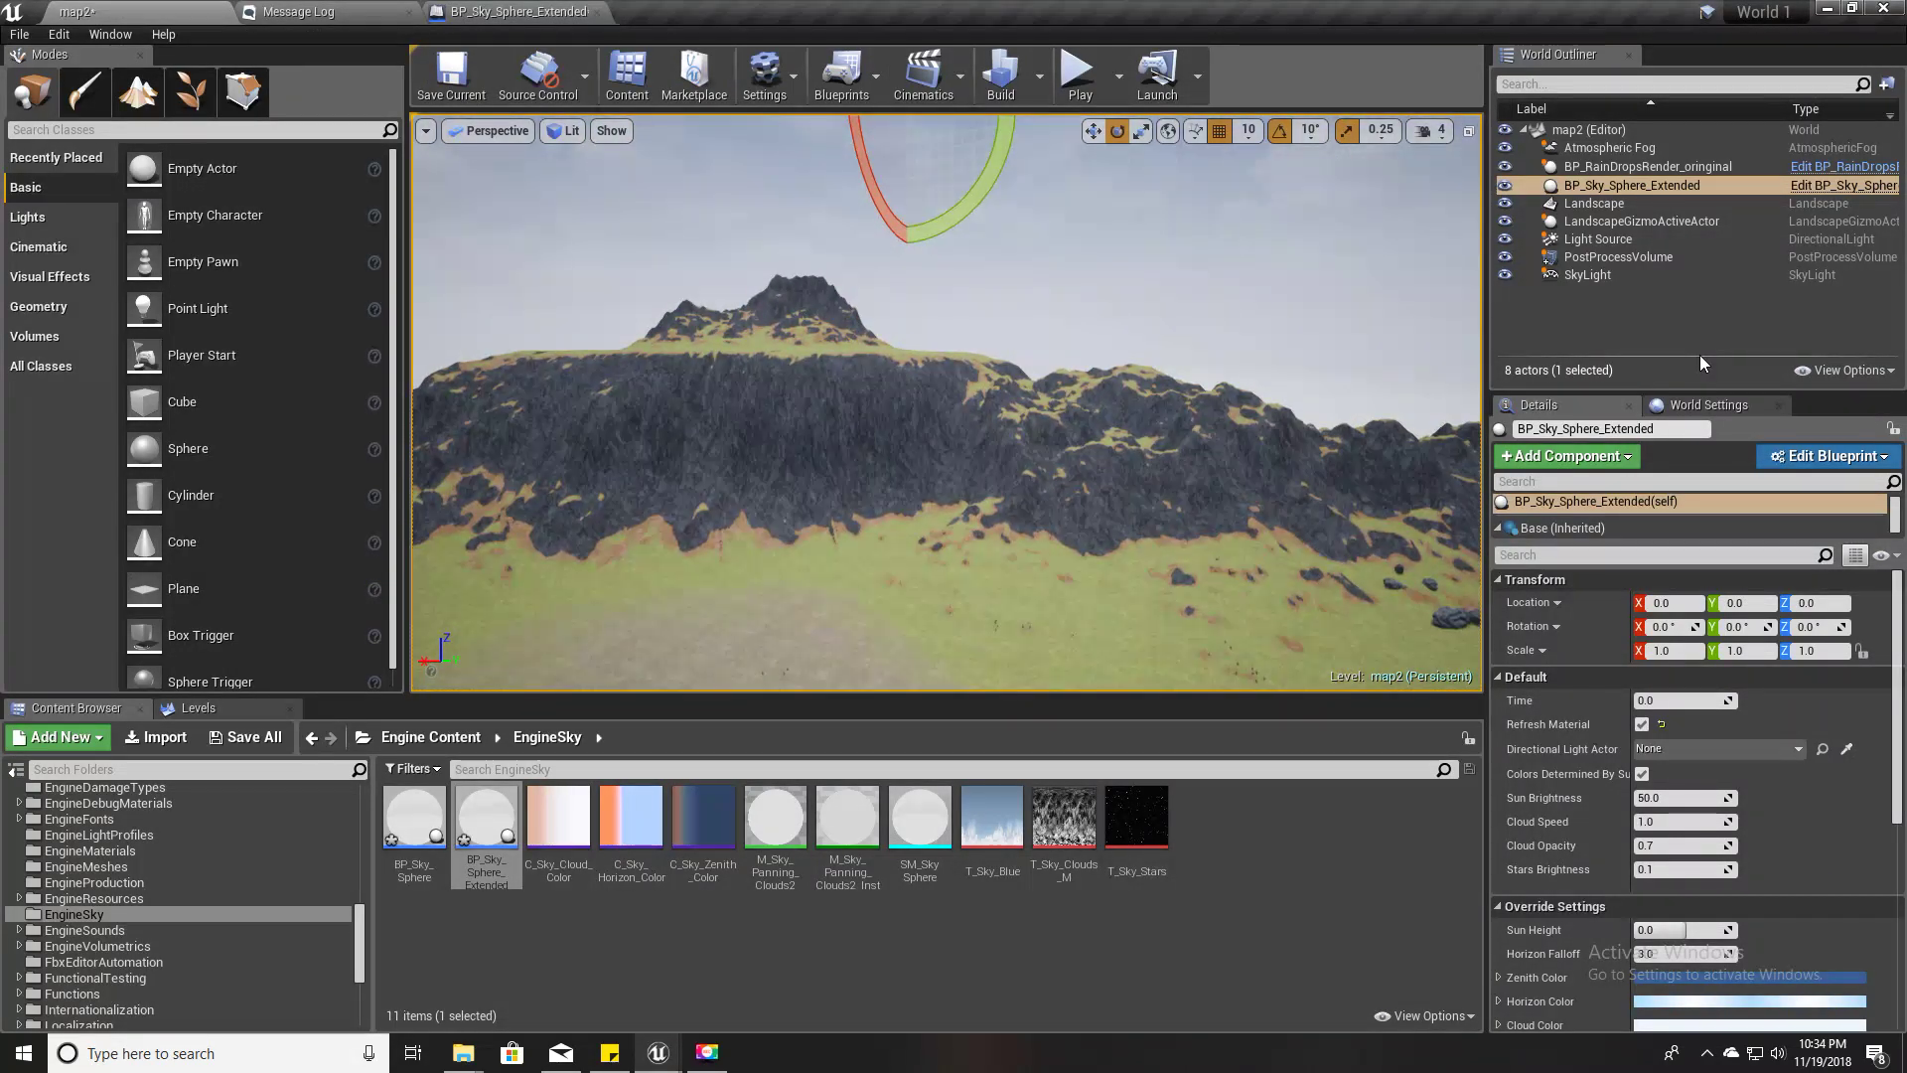
{"action": "left_click", "coordinate": [1675, 702]}
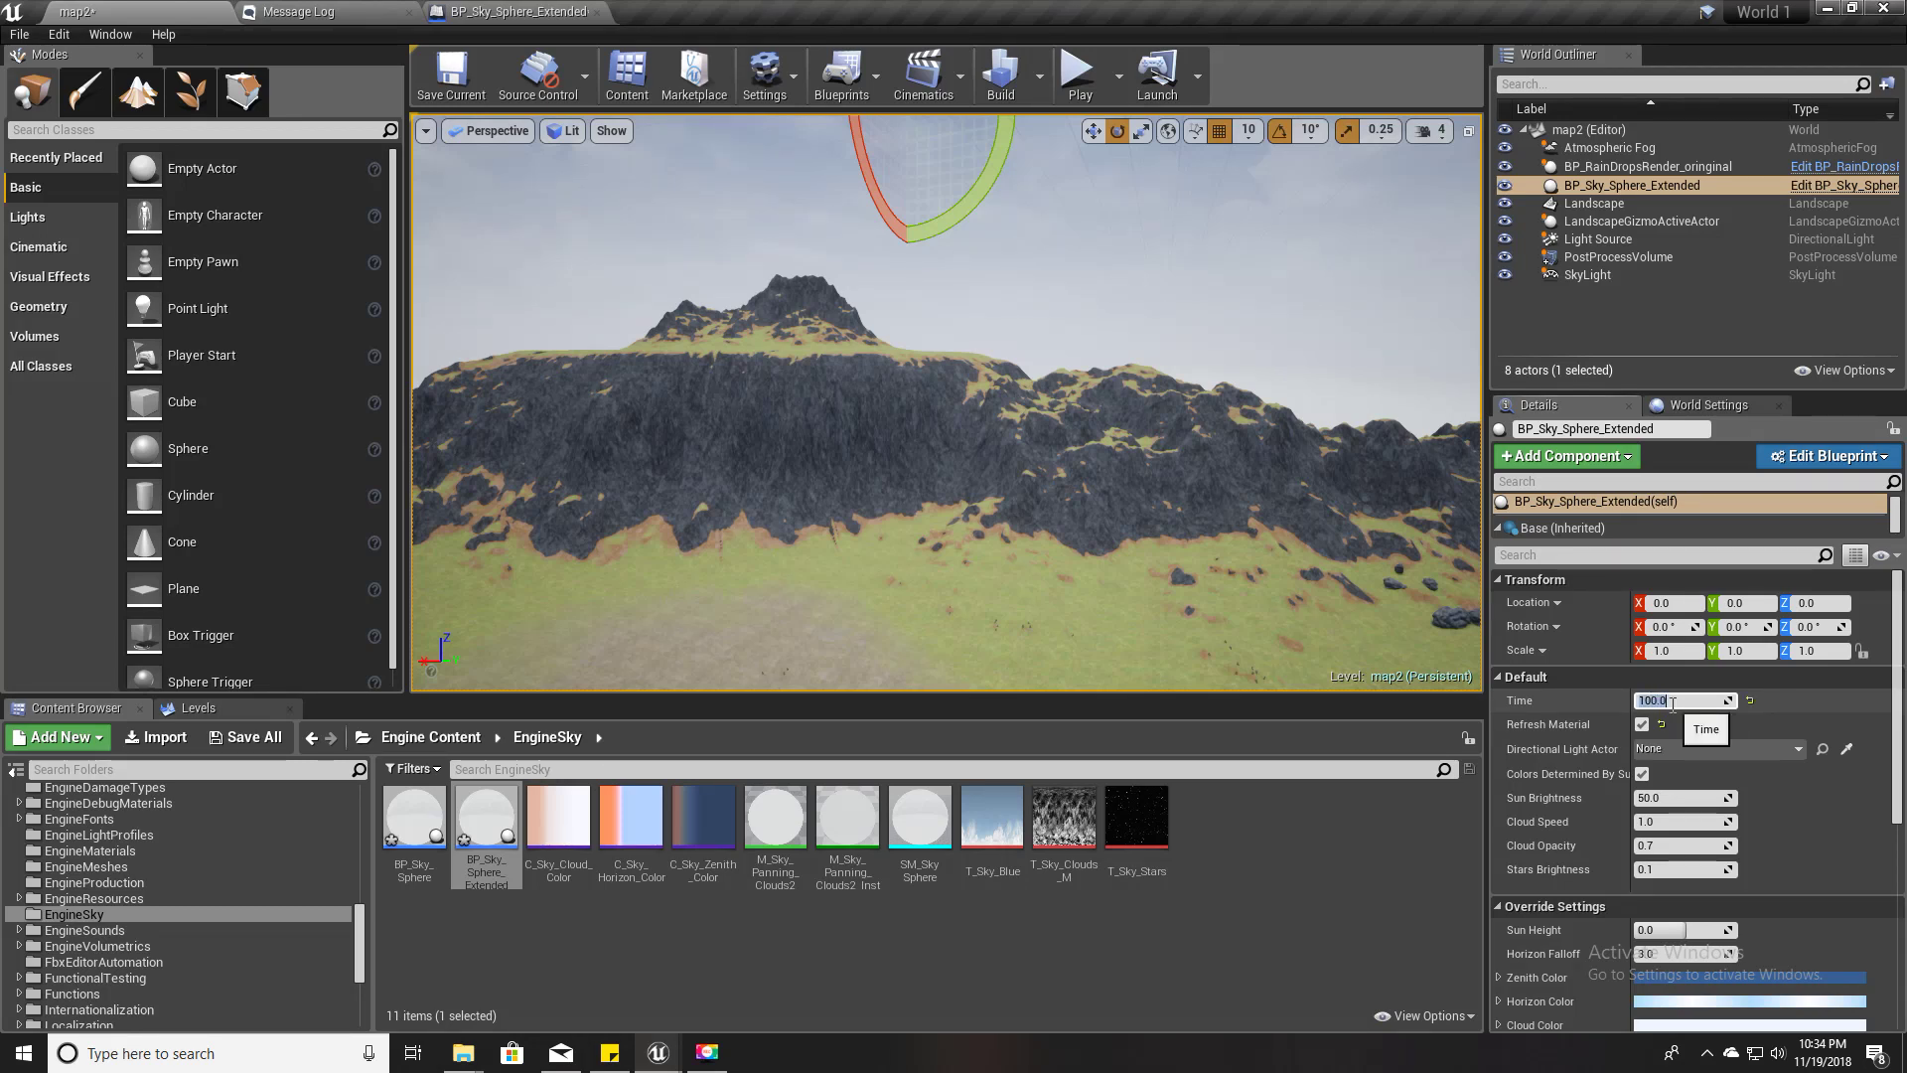
{"action": "key", "text": "Return"}
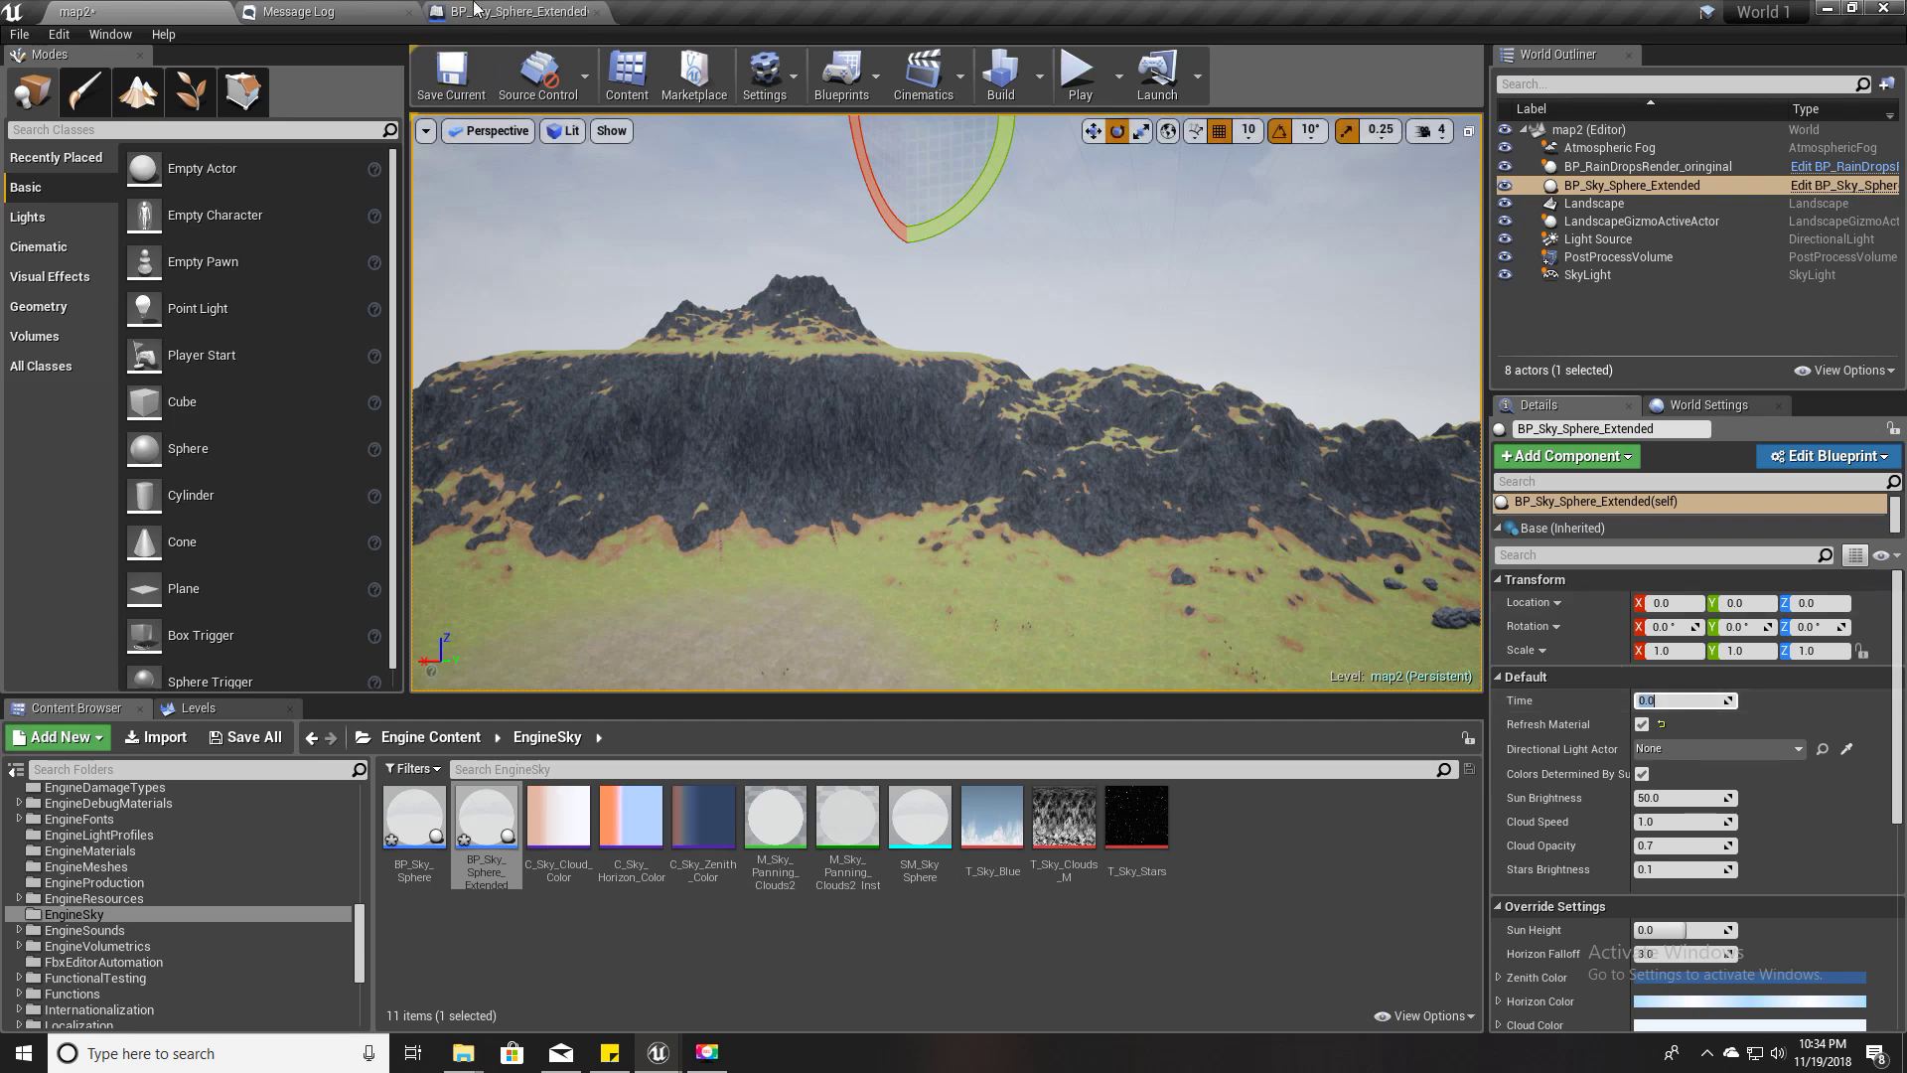
- Reconnect Update Time to Parent: Construction Script, compile the blueprint, and return to the level
{"action": "left_click", "coordinate": [513, 13]}
{"action": "left_click_drag", "start_coordinate": [890, 471], "coordinate": [1014, 454]}
{"action": "left_click", "coordinate": [336, 93]}
{"action": "left_click", "coordinate": [162, 6]}
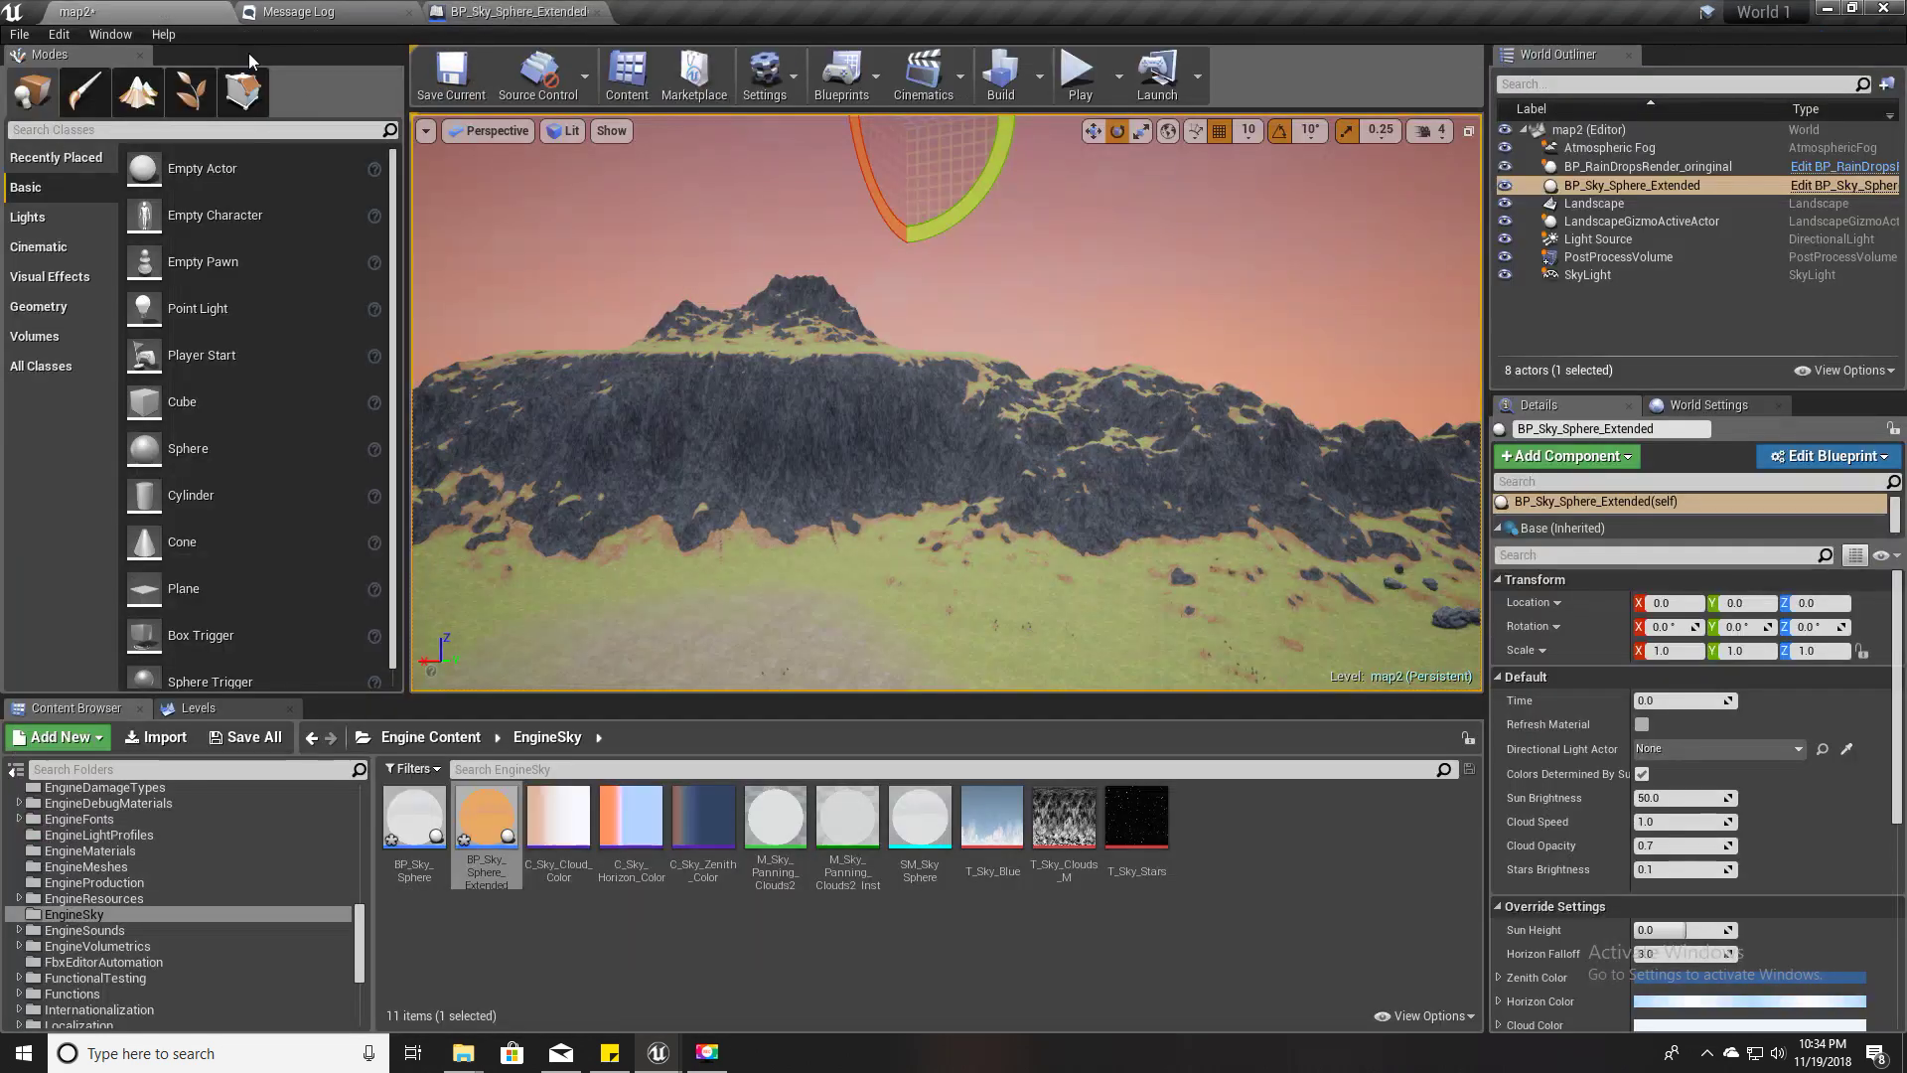
- Test BP_Sky_Sphere_Extended in the level with Time set to 8 and trigger Refresh Material
{"action": "right_click_drag", "start_coordinate": [636, 318], "coordinate": [628, 243]}
{"action": "right_click_drag", "start_coordinate": [943, 407], "coordinate": [834, 421]}
{"action": "left_click", "coordinate": [1668, 702]}
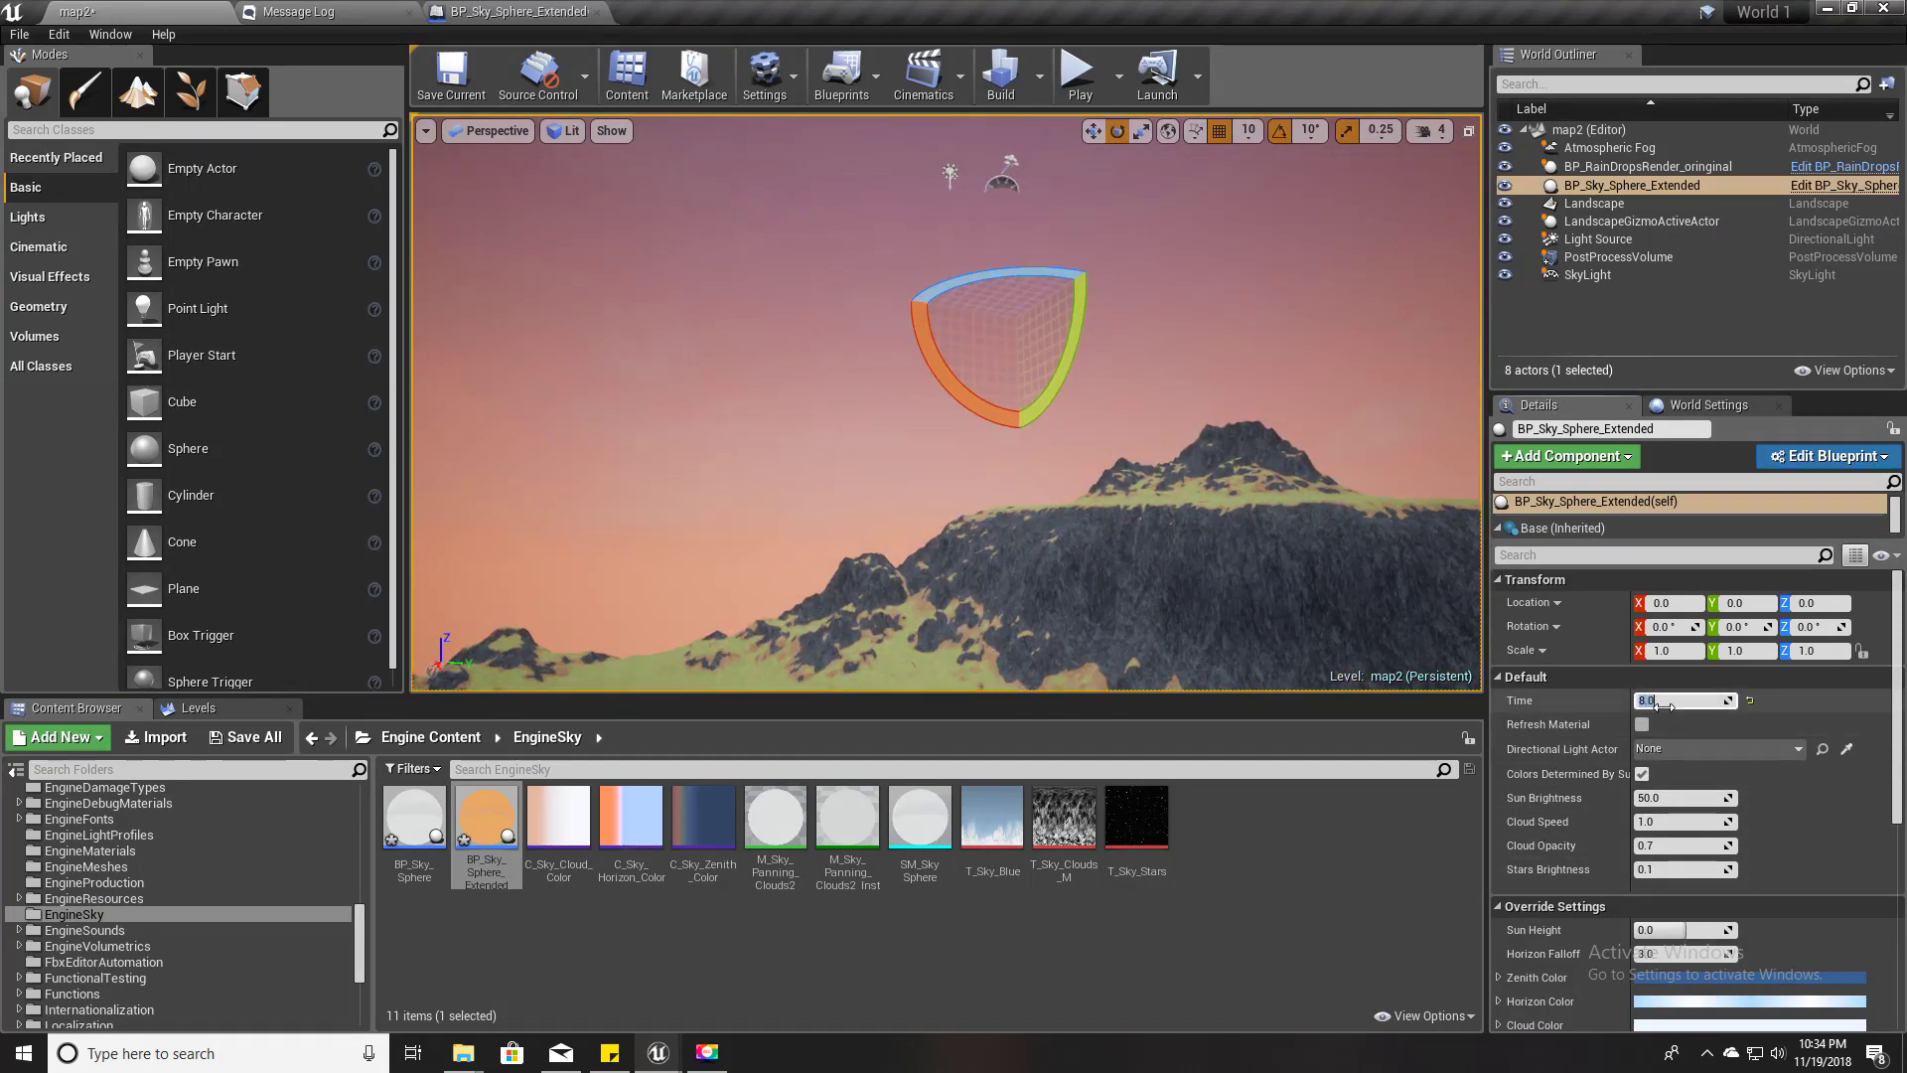
{"action": "left_click", "coordinate": [1642, 726]}
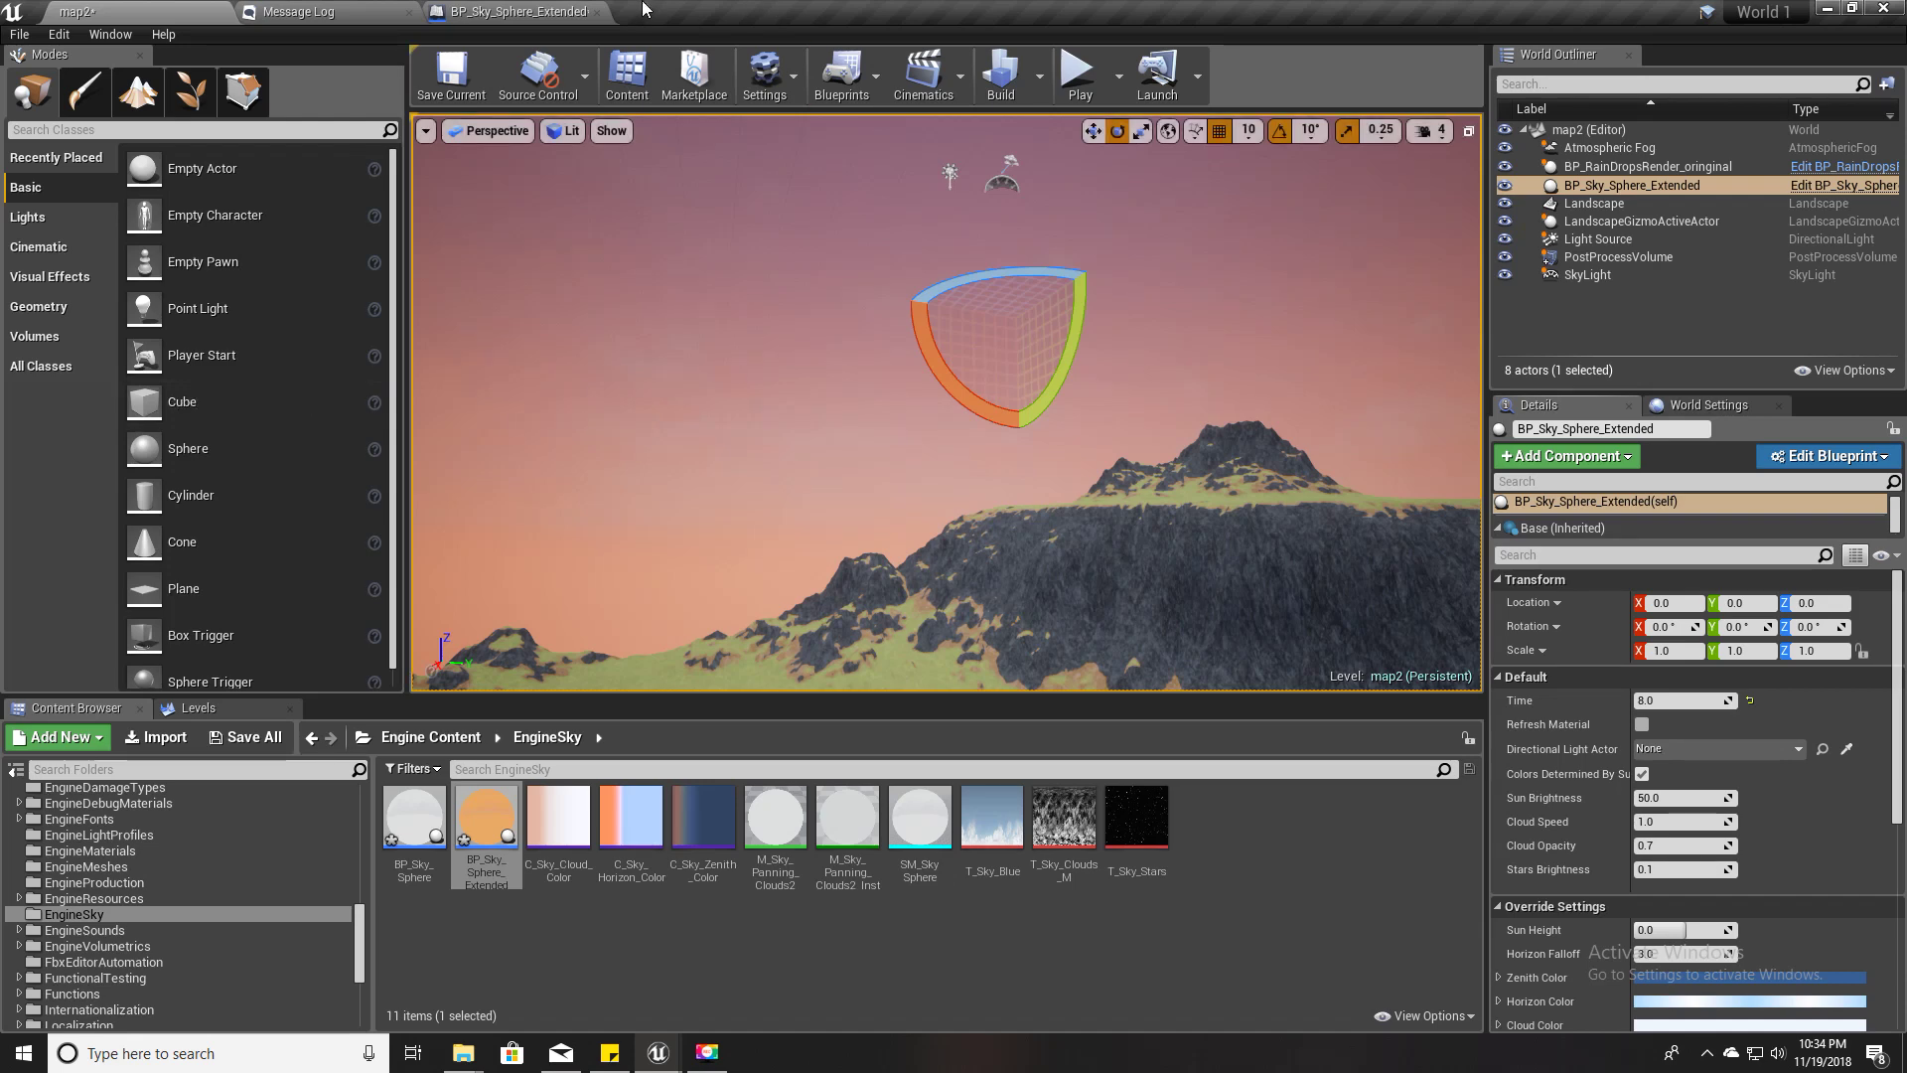
- Align the Update Time call on the Construction Script execution line and review the Update Time function's graph
{"action": "left_click", "coordinate": [517, 11]}
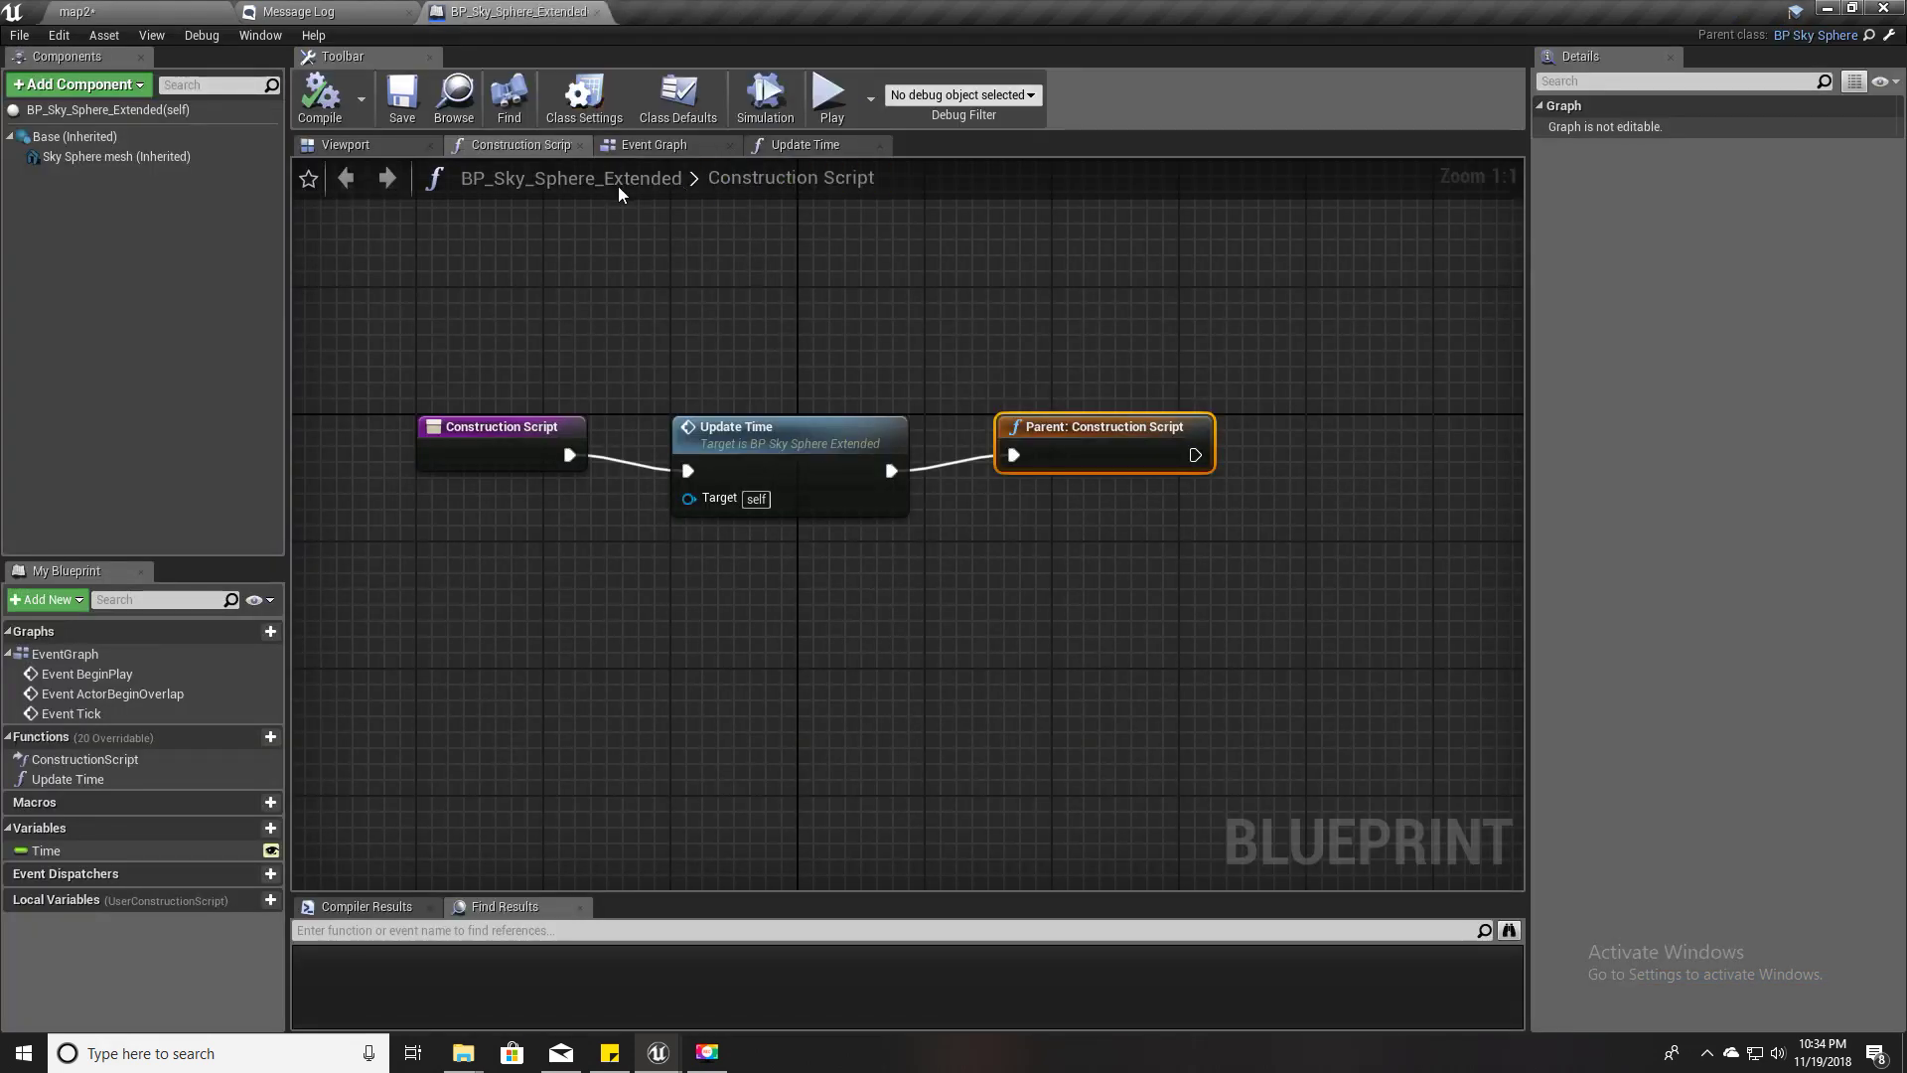
{"action": "left_click_drag", "start_coordinate": [768, 466], "coordinate": [771, 449]}
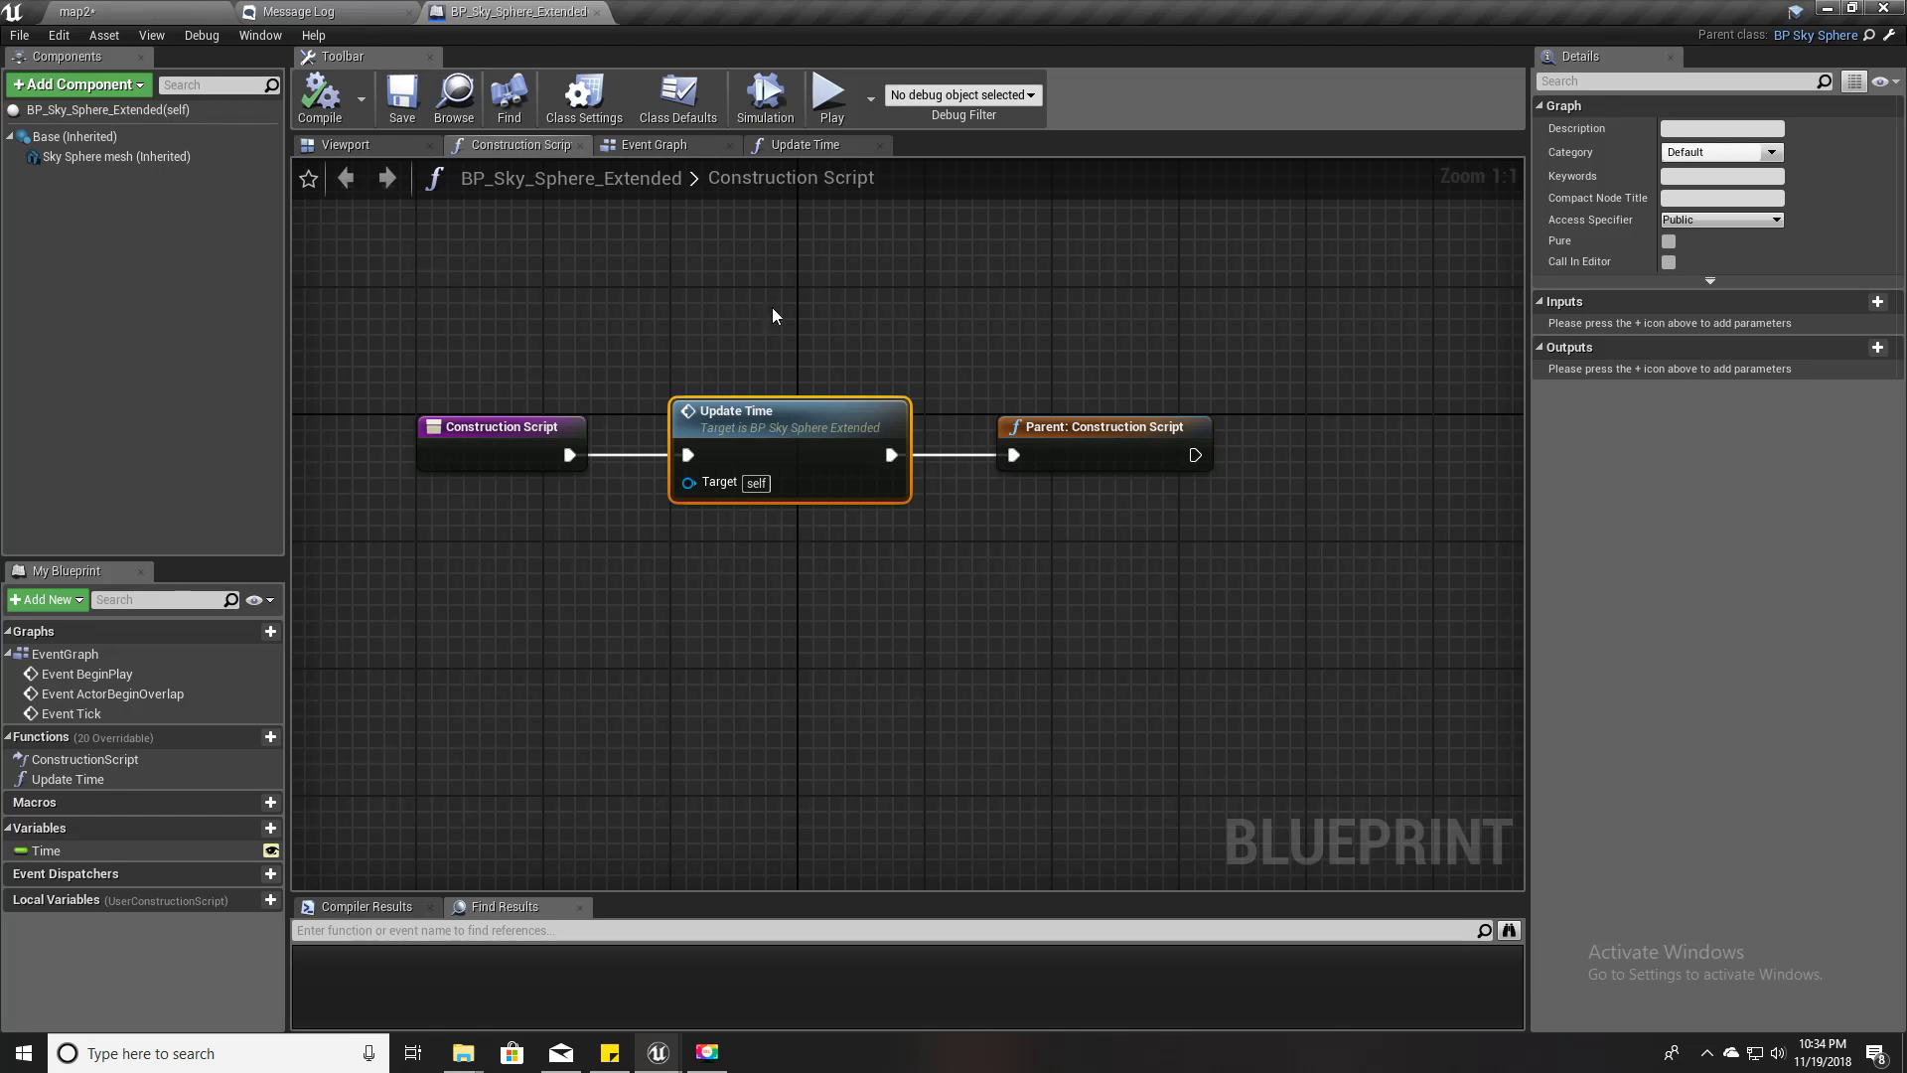
{"action": "left_click", "coordinate": [809, 145]}
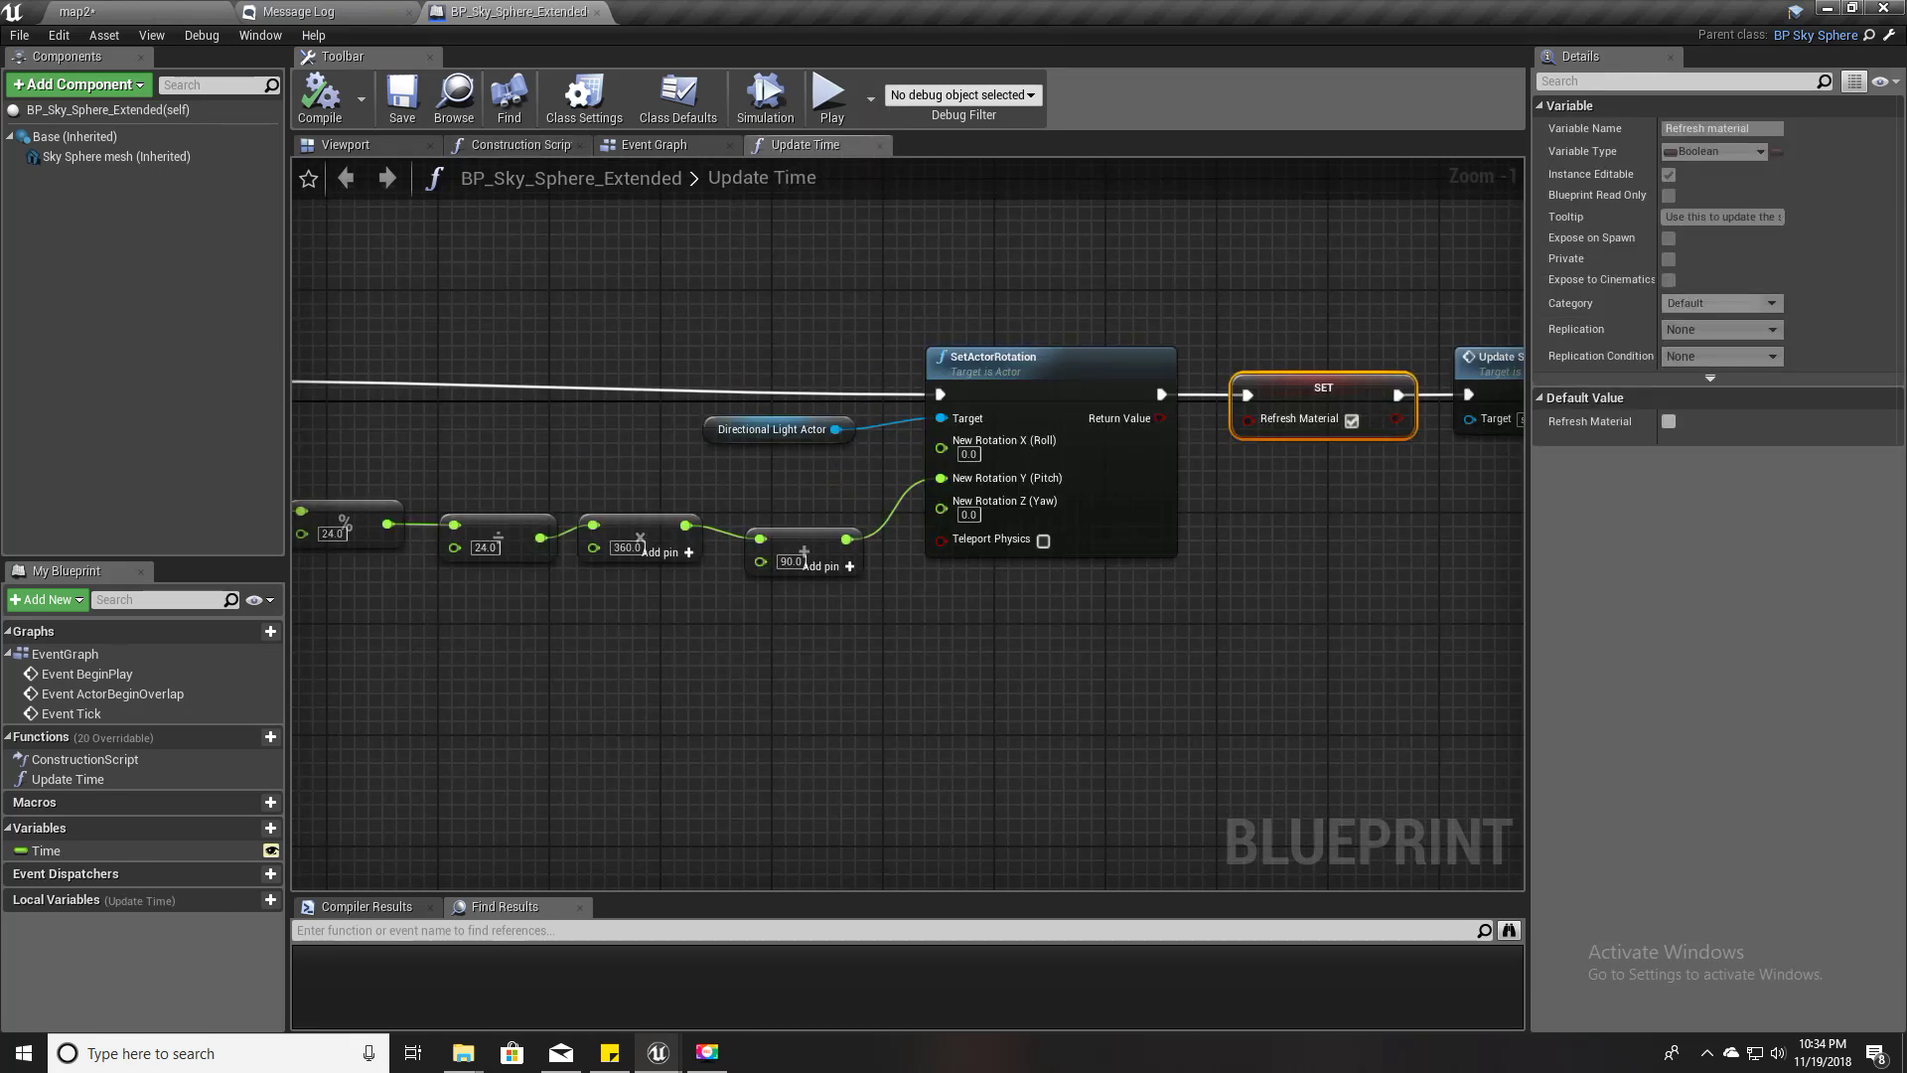
{"action": "right_click_drag", "start_coordinate": [551, 745], "coordinate": [659, 732]}
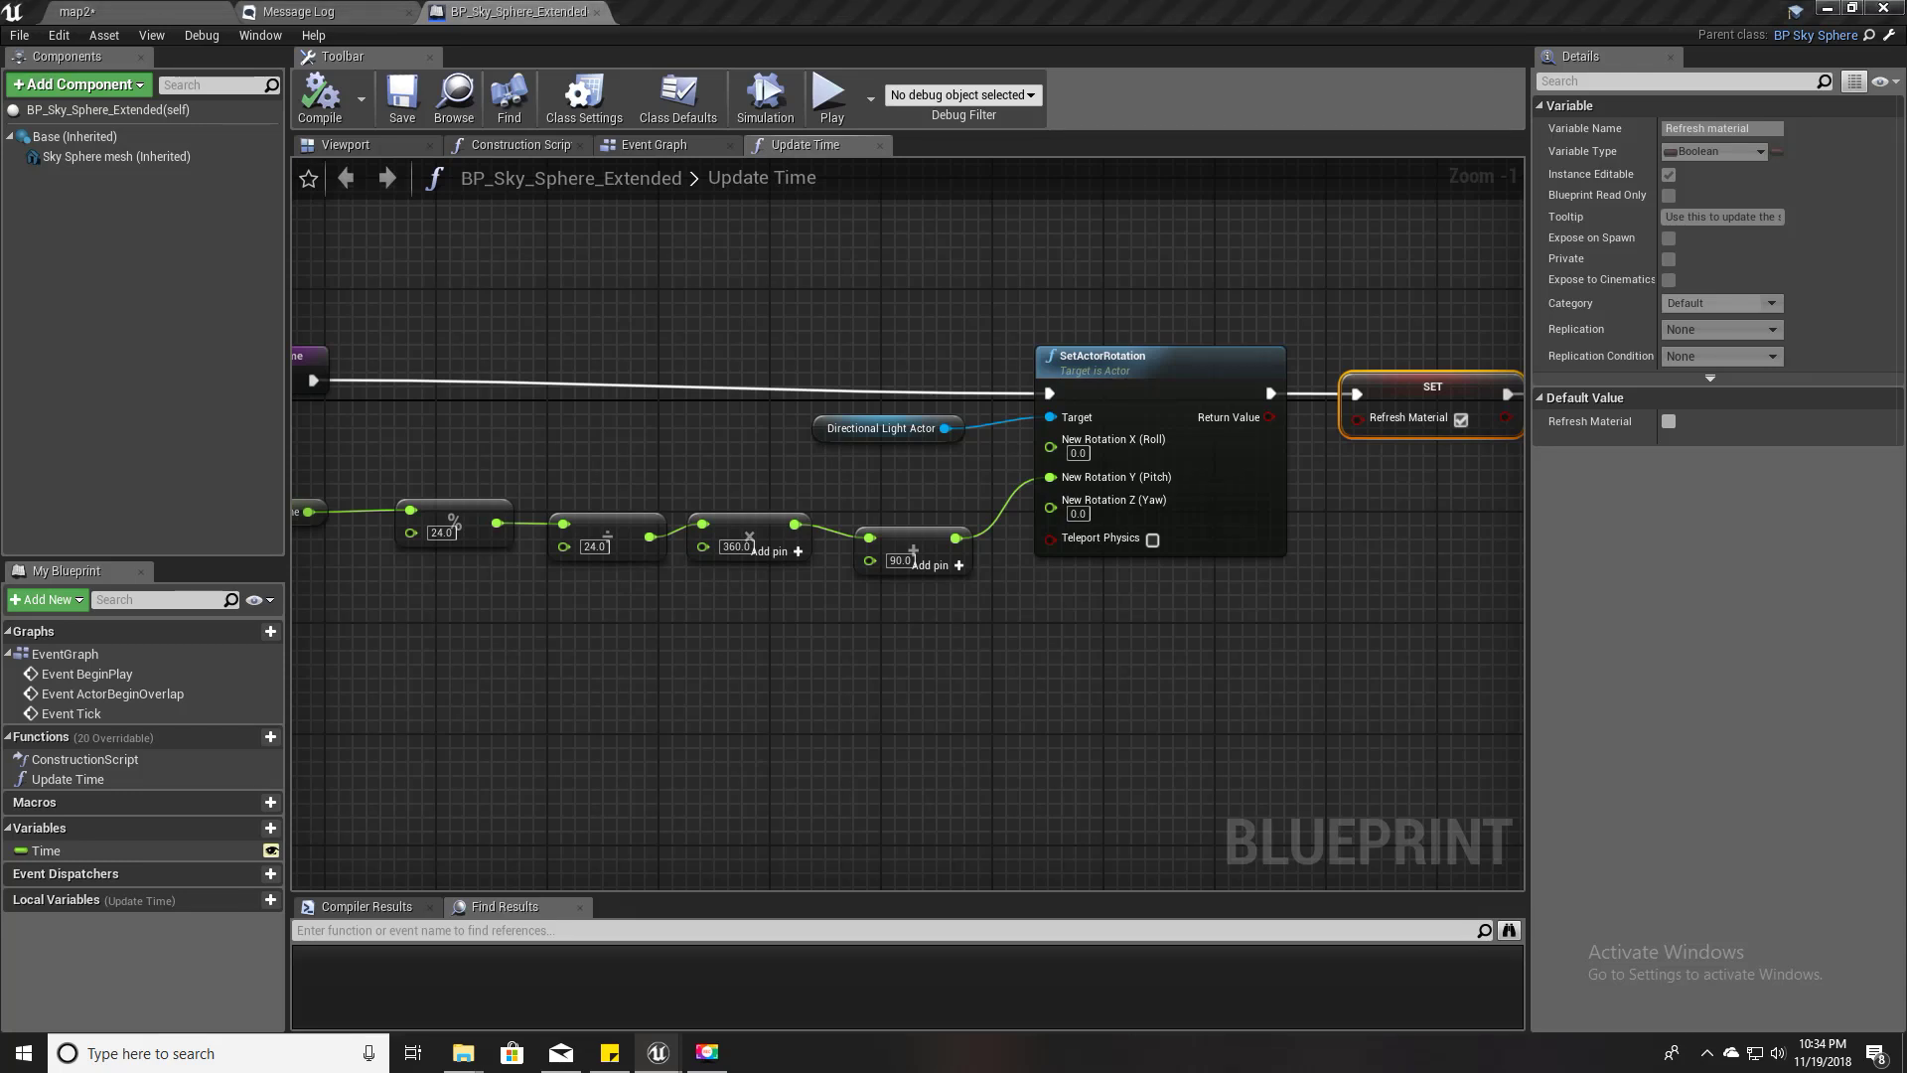
- Assign Light Source as the Directional Light Actor of BP_Sky_Sphere_Extended in the level
{"action": "left_click", "coordinate": [87, 12]}
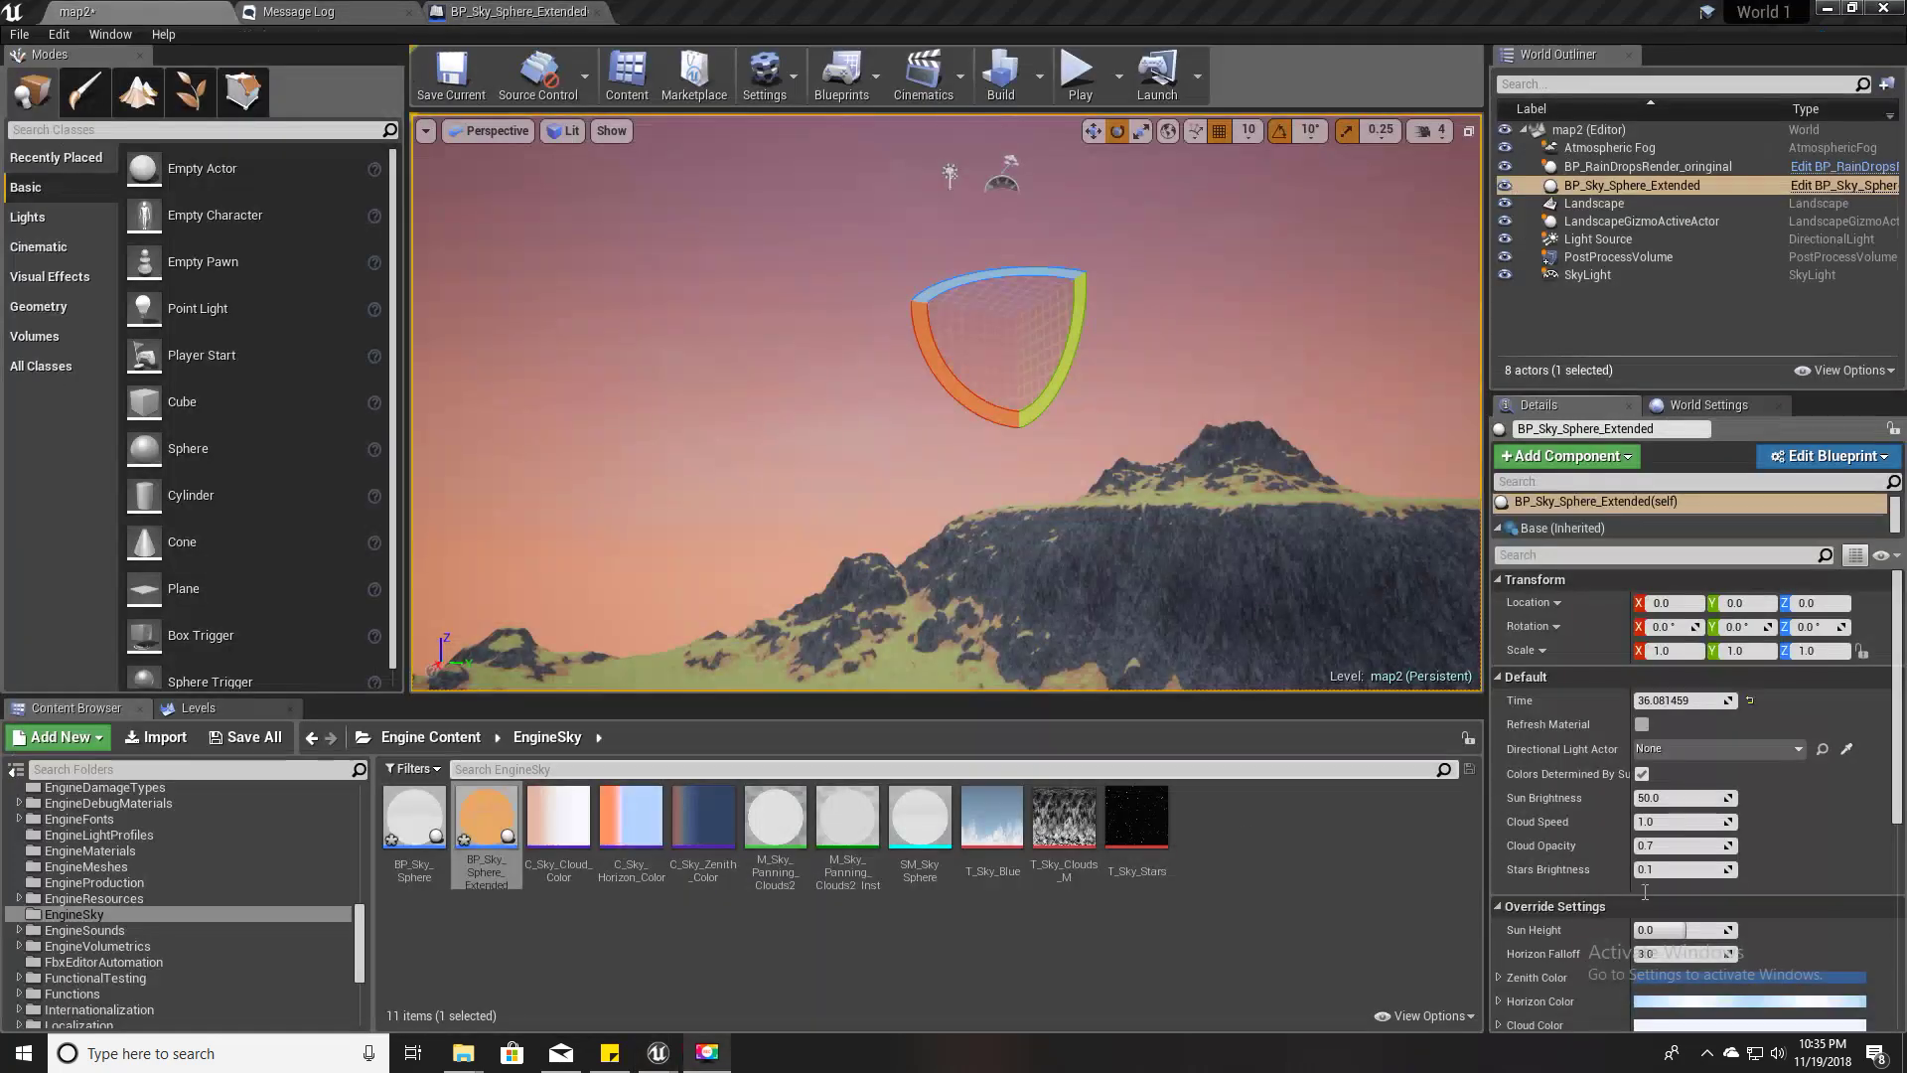
{"action": "left_click", "coordinate": [1669, 747]}
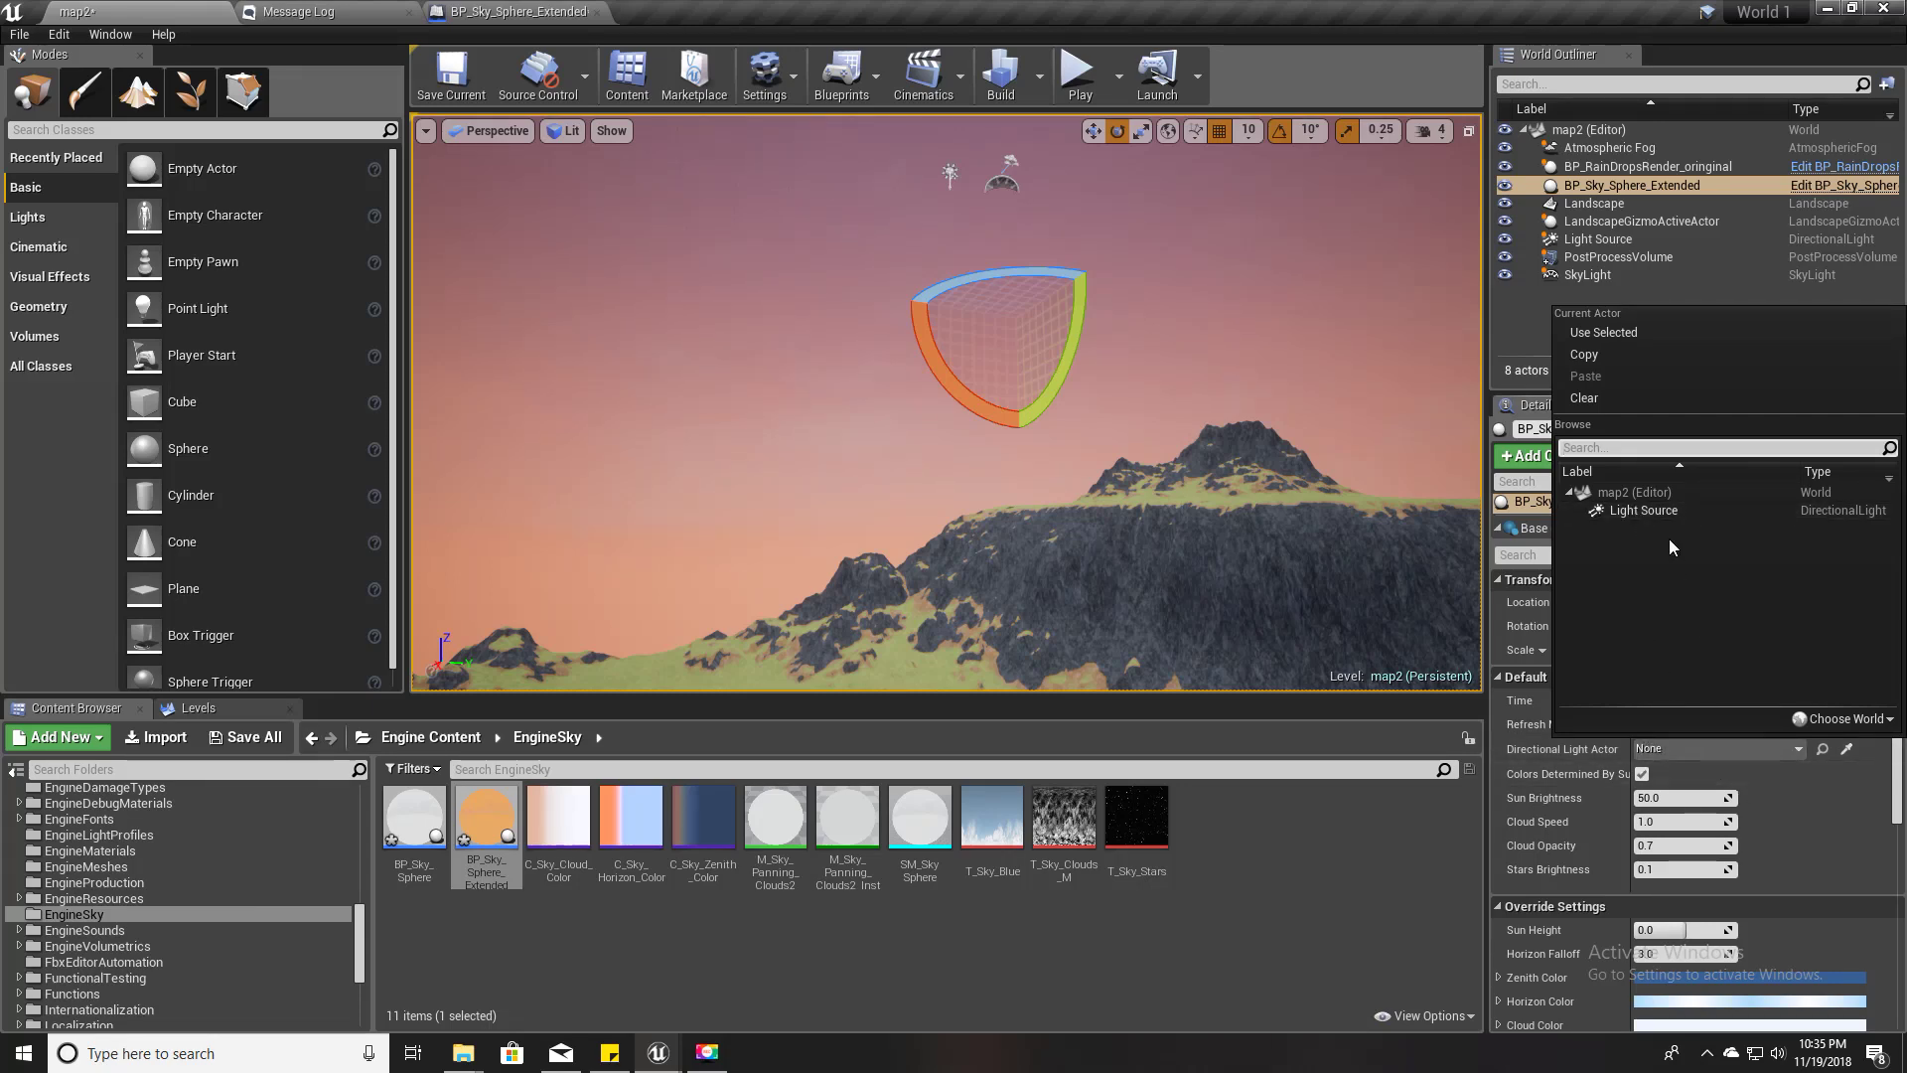
{"action": "left_click", "coordinate": [1648, 510]}
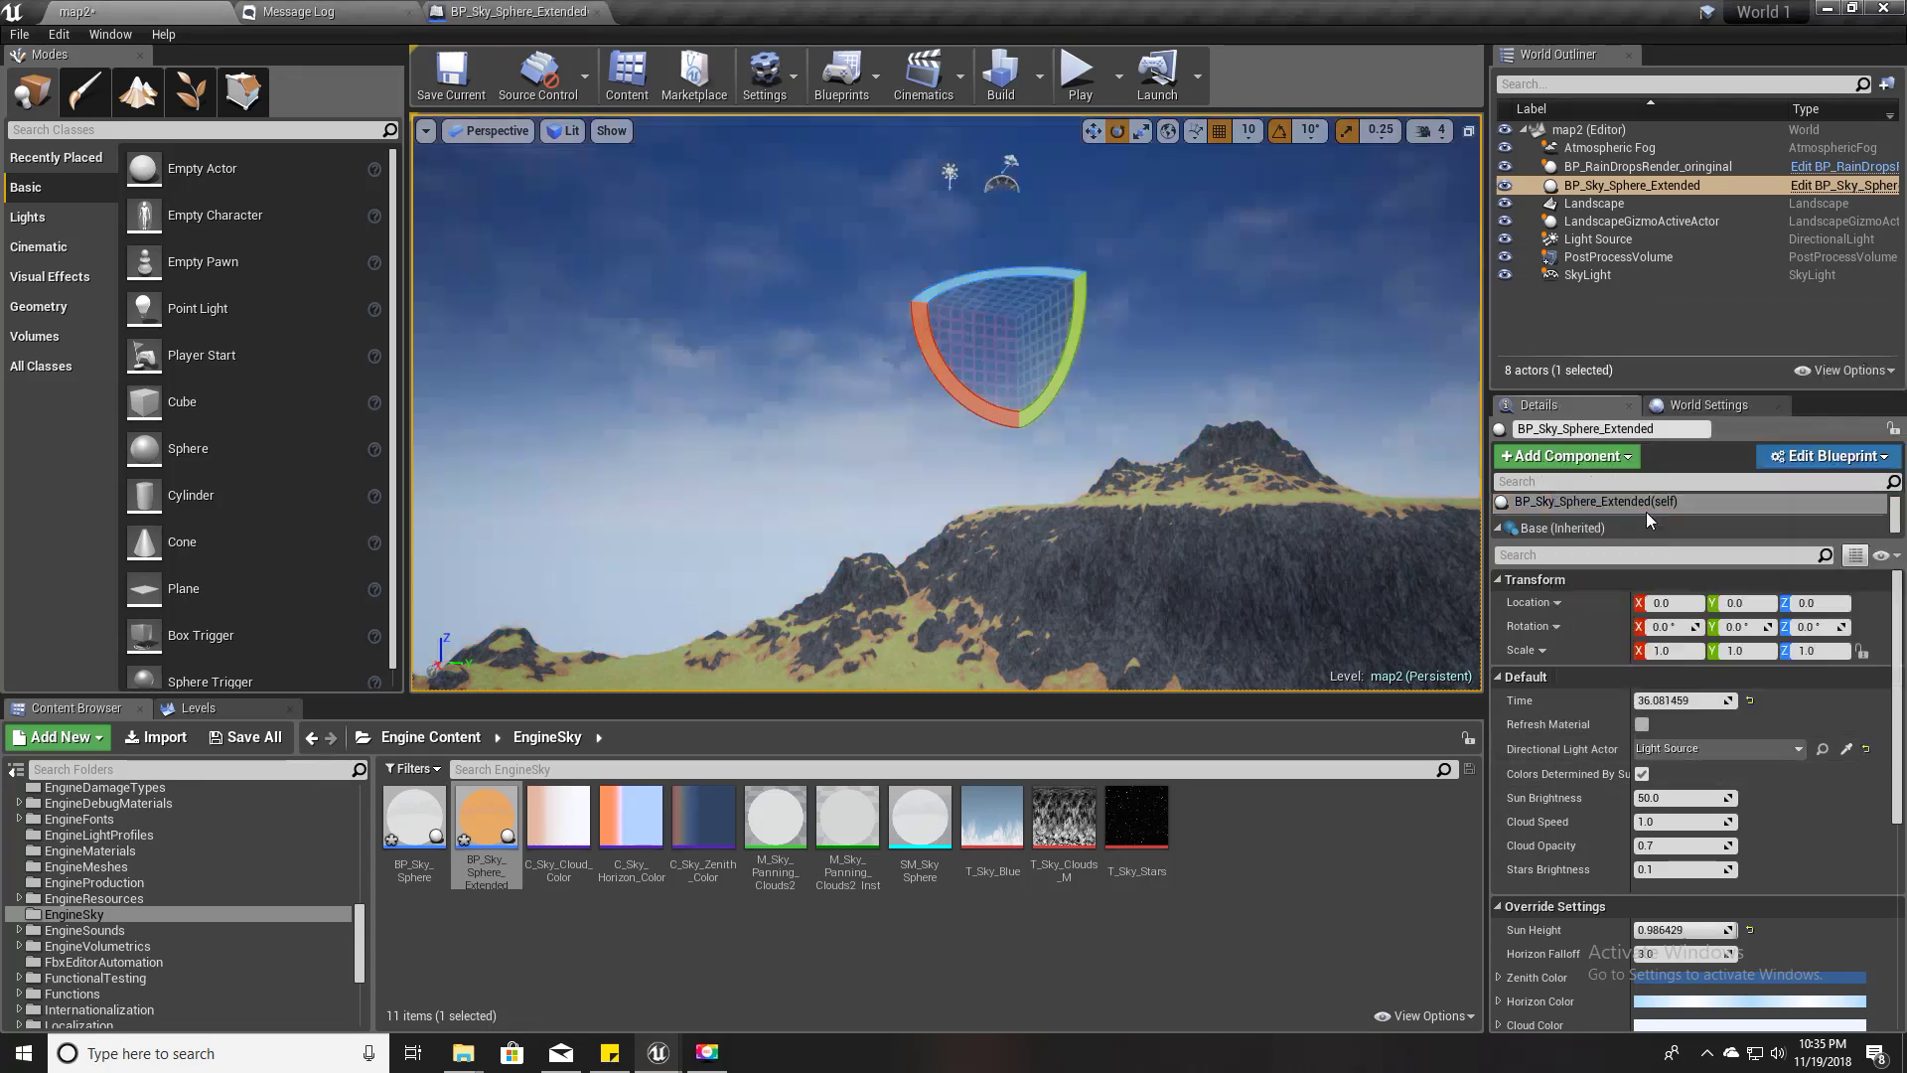
- Test the sky sphere across different Time values, set Time to 0, and check the landscape and sky
{"action": "left_click_drag", "start_coordinate": [1680, 701], "coordinate": [1553, 701]}
{"action": "left_click", "coordinate": [1679, 701]}
{"action": "type", "text": "0"}
{"action": "key", "text": "Return"}
{"action": "right_click_drag", "start_coordinate": [1192, 447], "coordinate": [1088, 372]}
{"action": "right_click_drag", "start_coordinate": [874, 337], "coordinate": [1217, 496]}
{"action": "right_click_drag", "start_coordinate": [899, 486], "coordinate": [919, 502]}
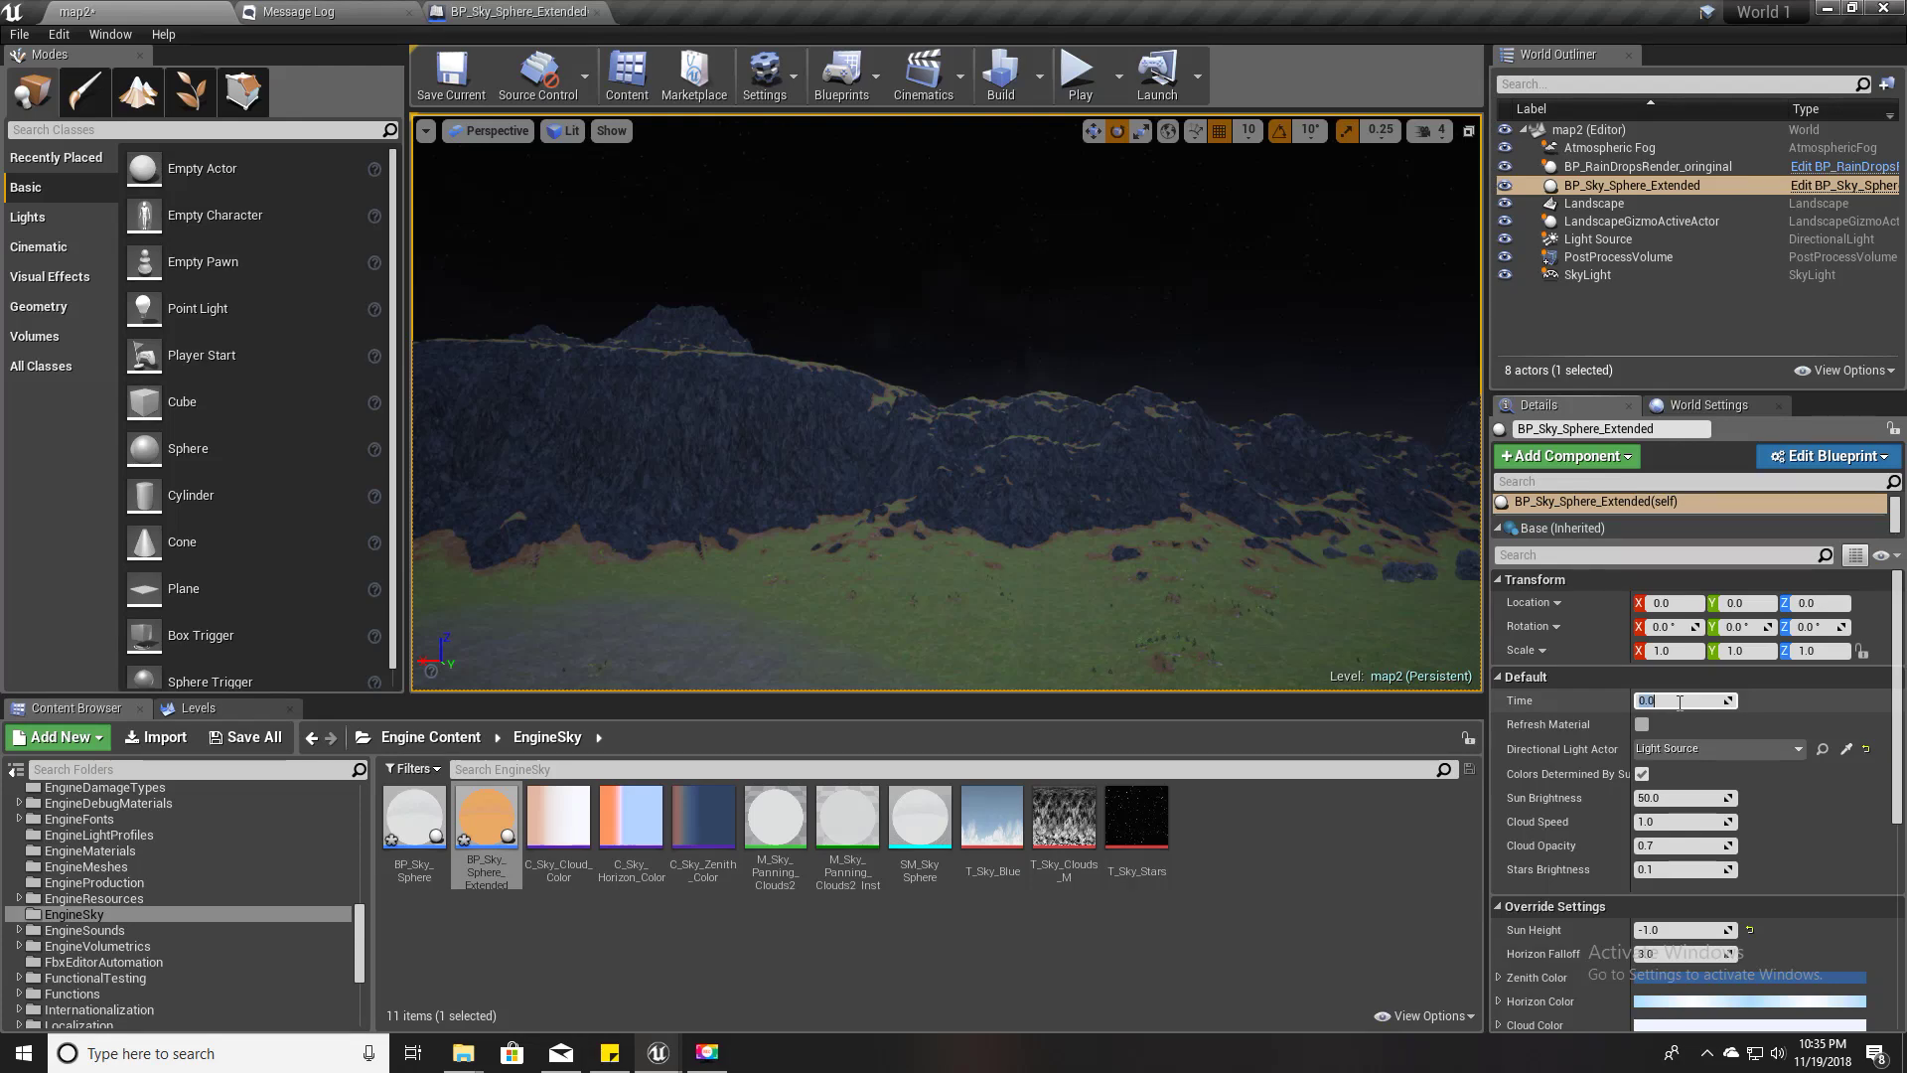
- Test Time at 8 and 5 on the sky sphere, checking the sun and sky color for each
{"action": "type", "text": "8"}
{"action": "key", "text": "Return"}
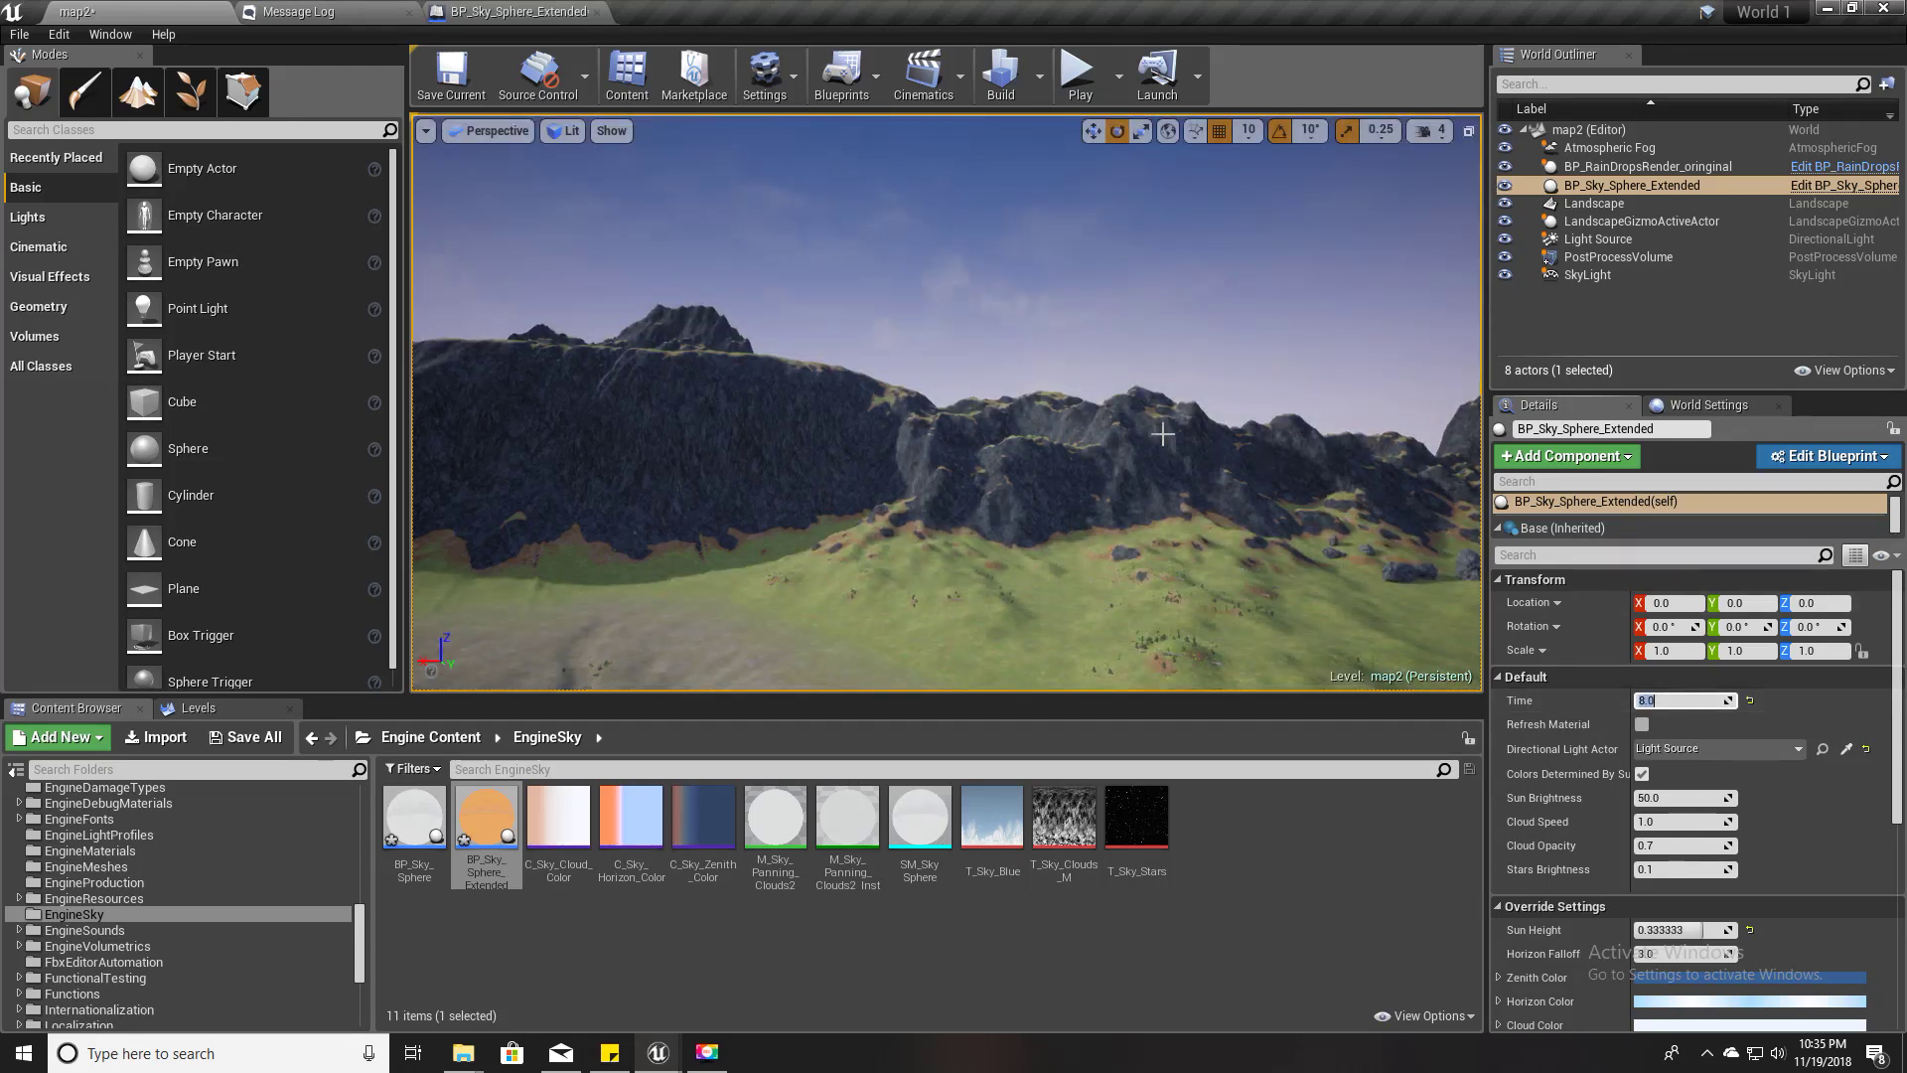
{"action": "right_click_drag", "start_coordinate": [1141, 430], "coordinate": [725, 427]}
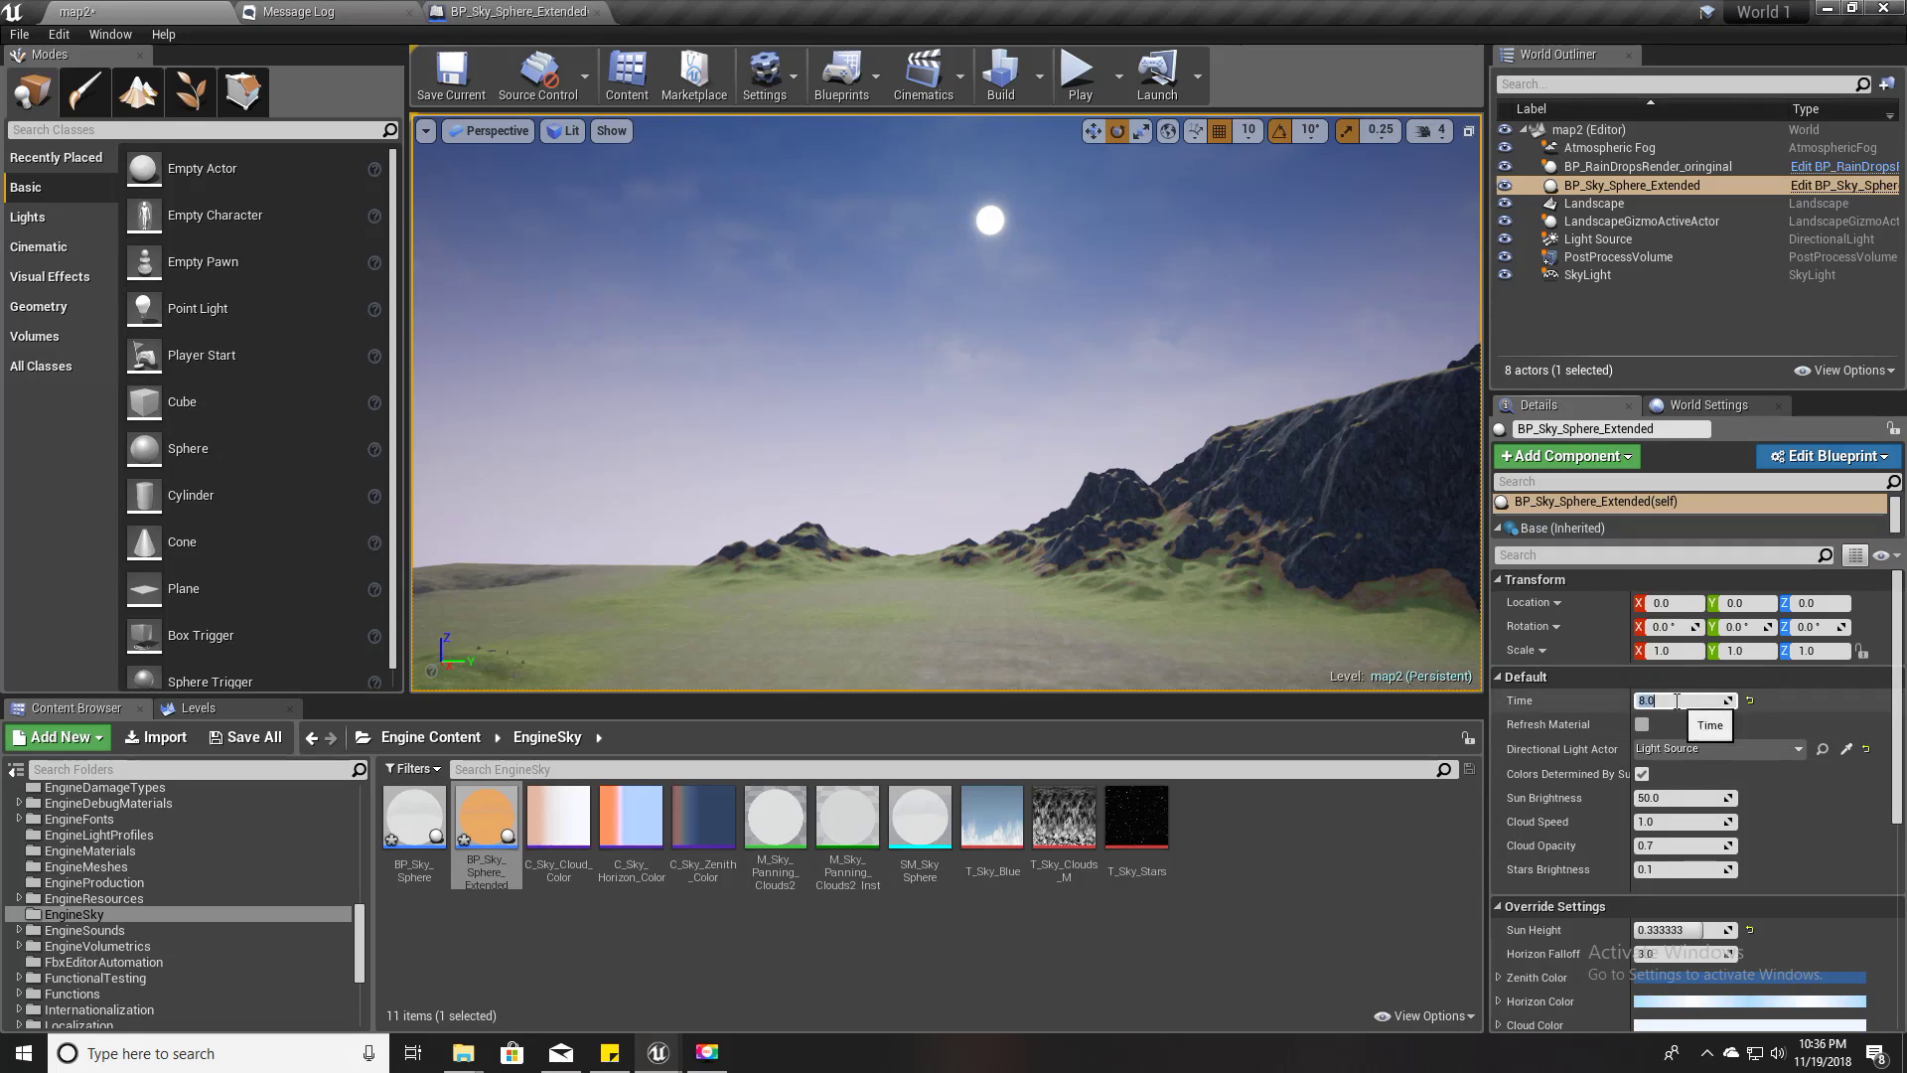
{"action": "type", "text": "5"}
{"action": "key", "text": "Return"}
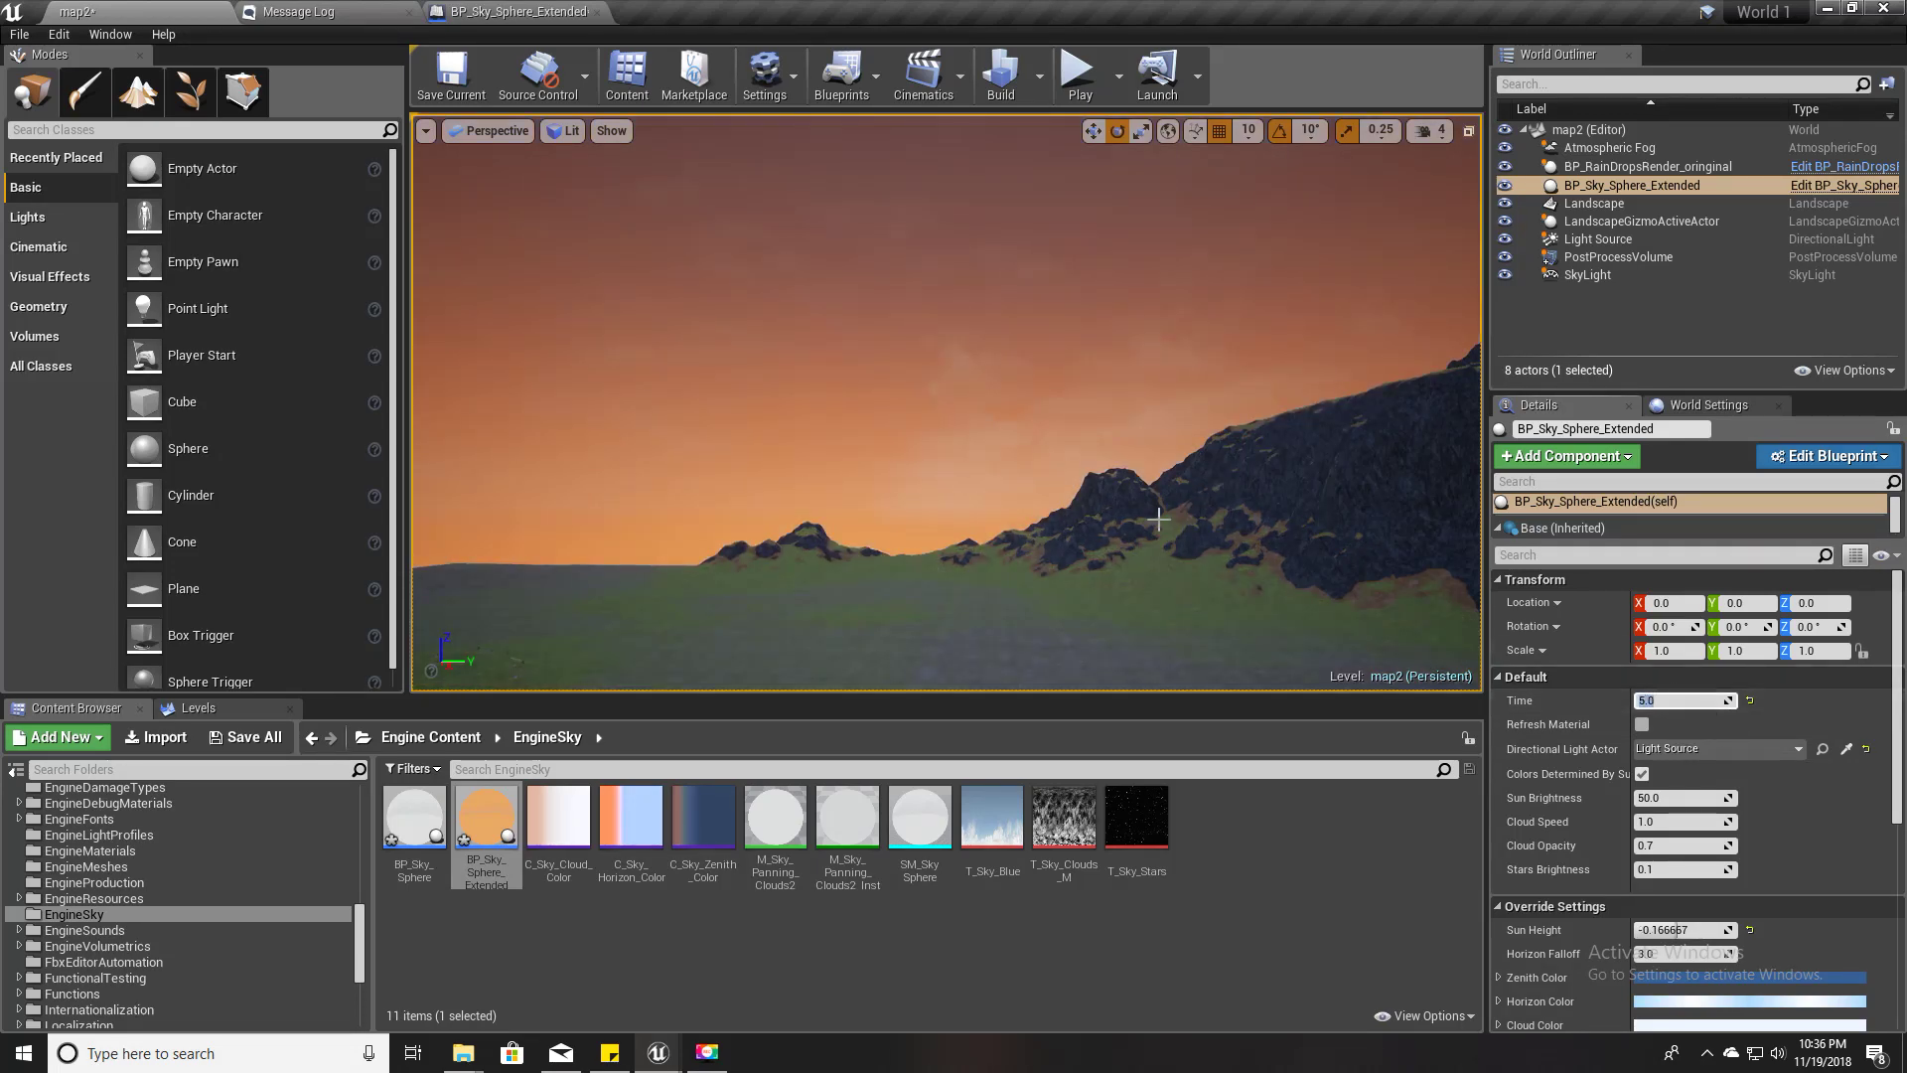
{"action": "right_click_drag", "start_coordinate": [1086, 507], "coordinate": [1202, 497]}
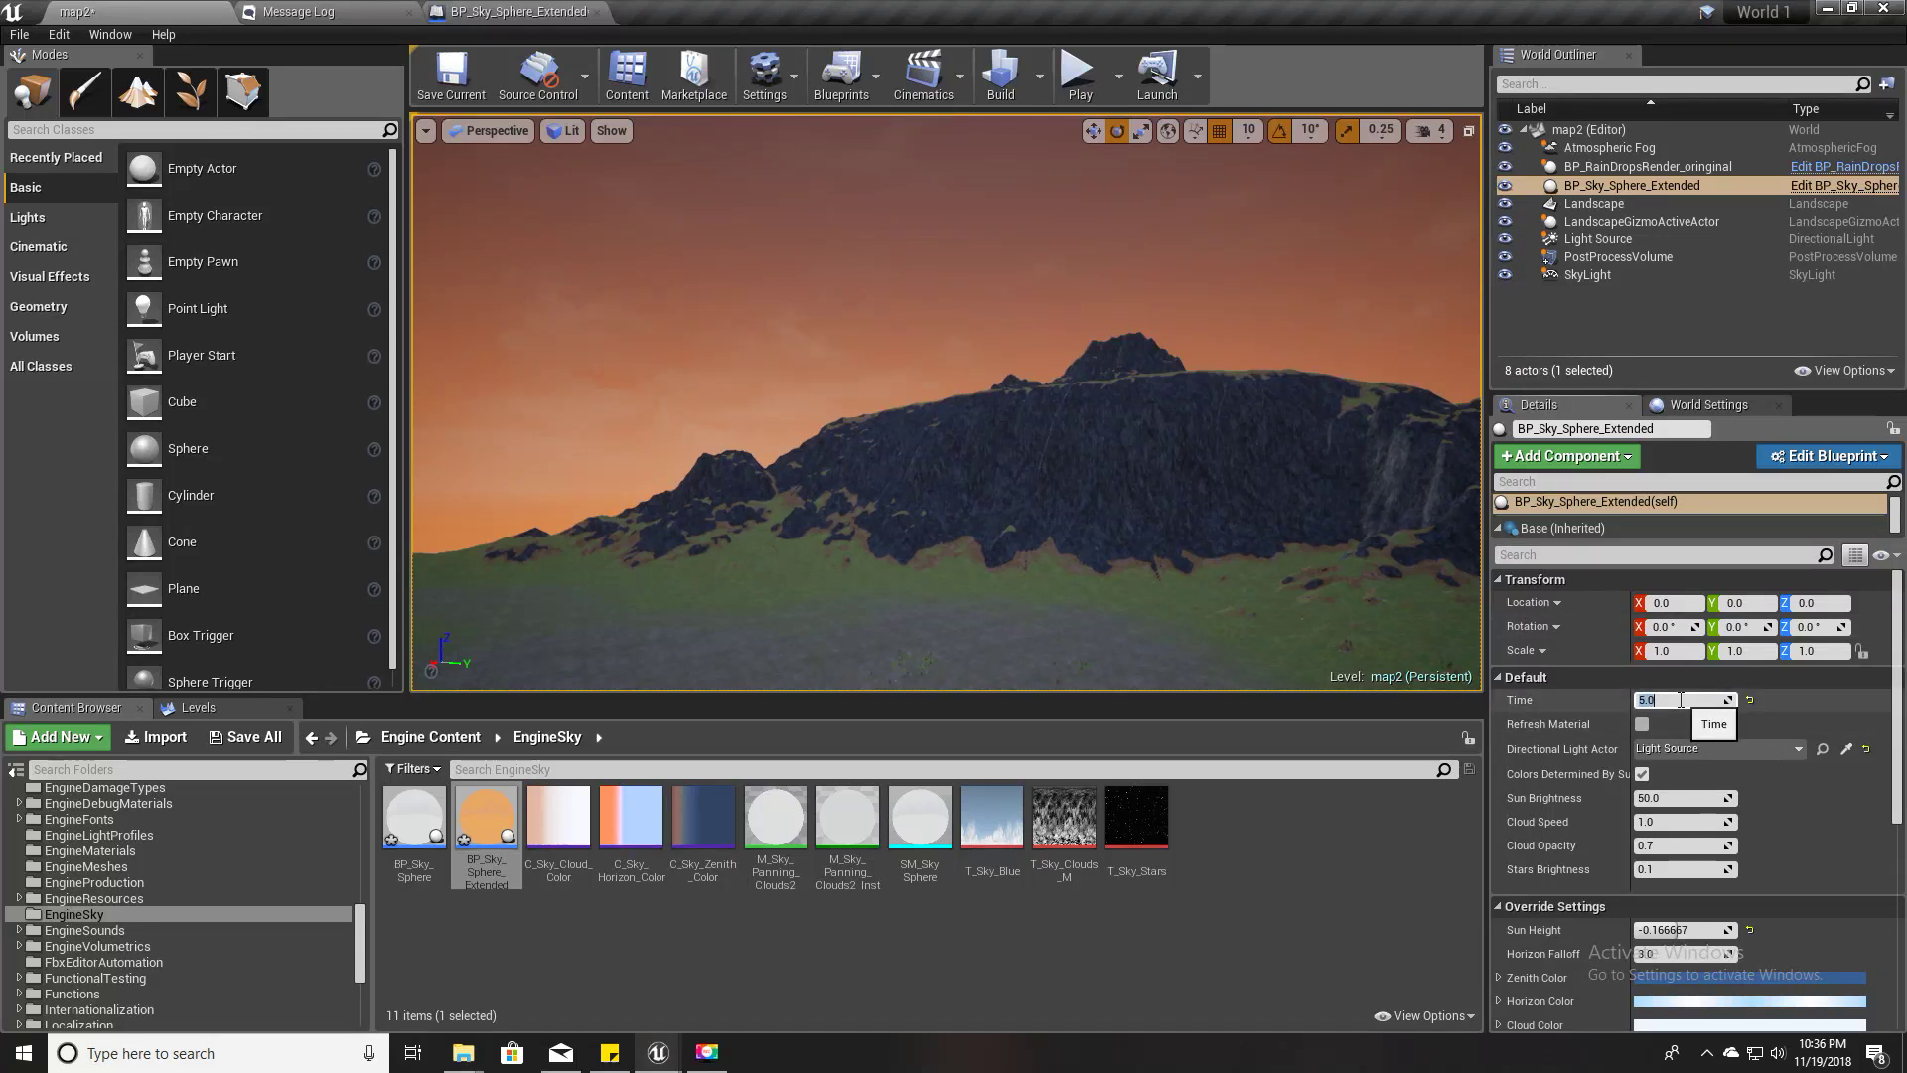
- Set the sky sphere's Time to 12 and check the sun's position overhead
{"action": "key", "text": "Return"}
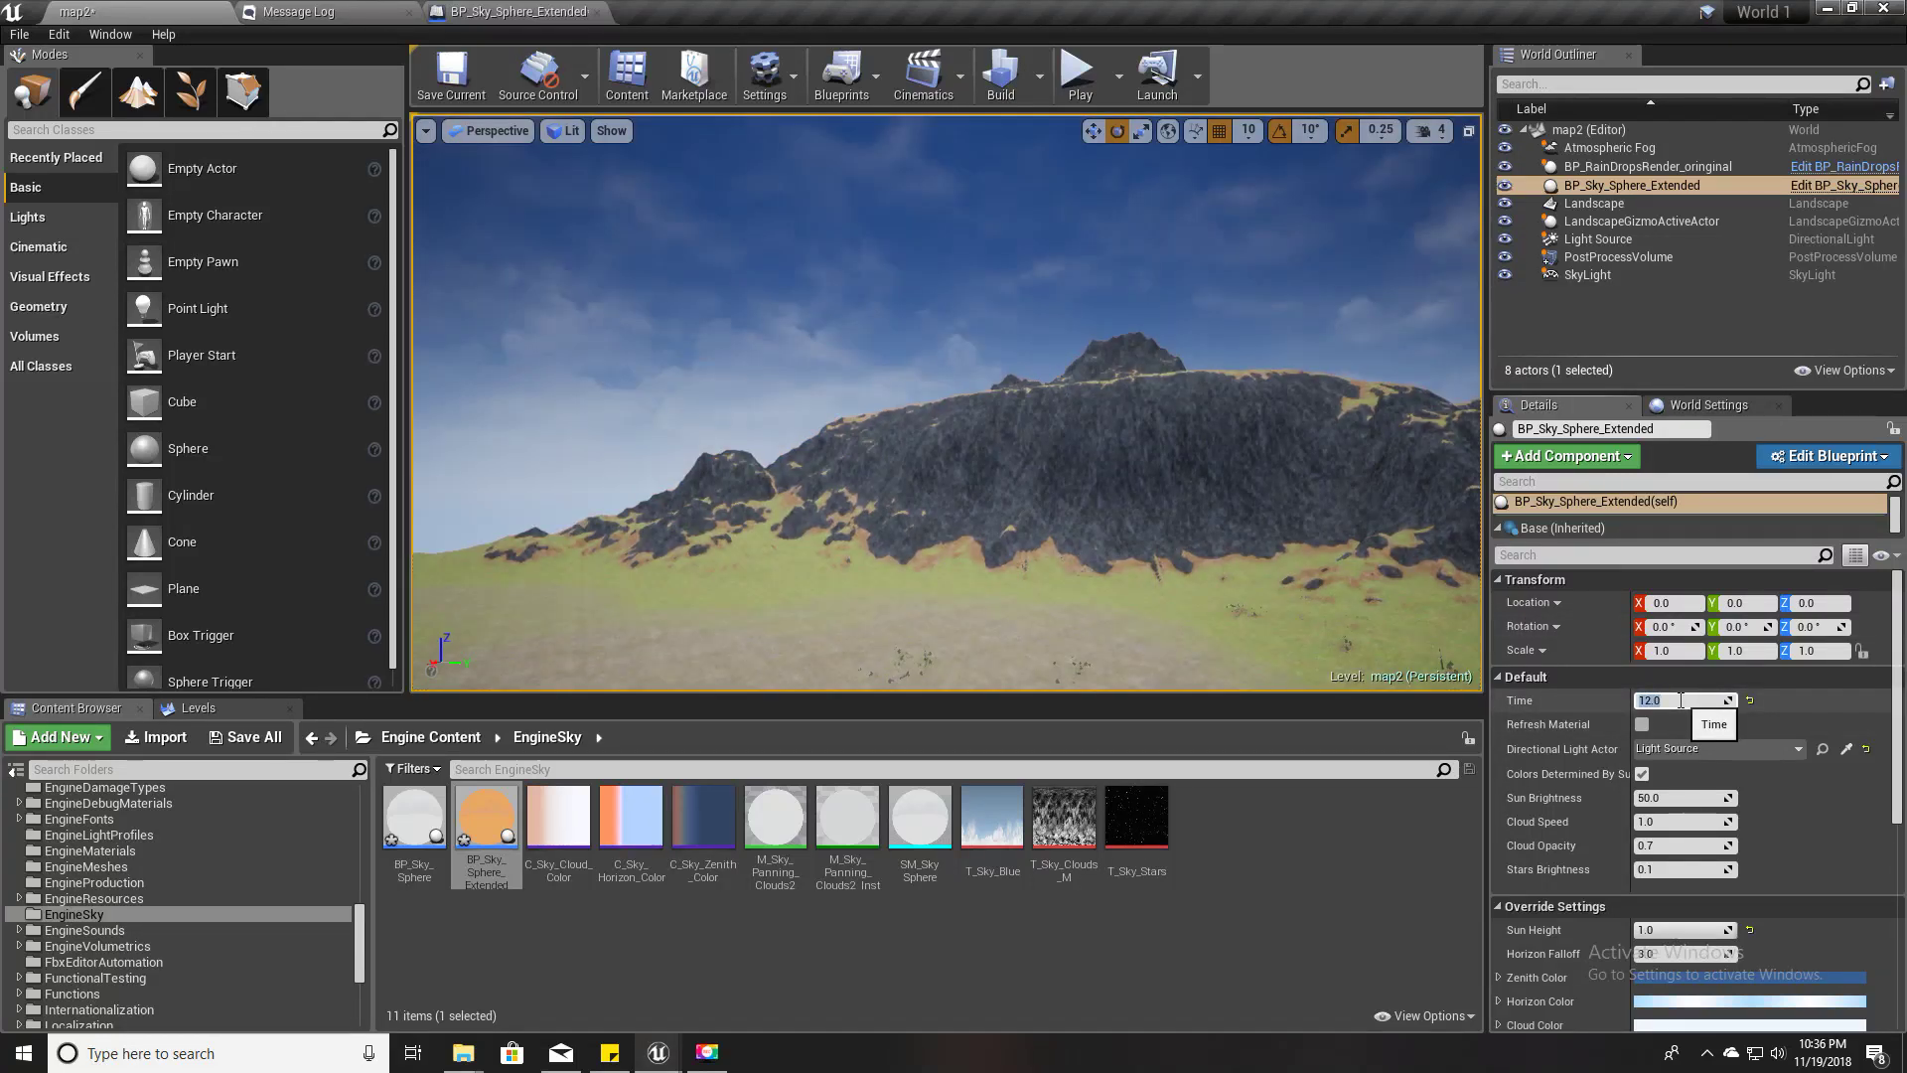
{"action": "right_click_drag", "start_coordinate": [978, 466], "coordinate": [977, 258]}
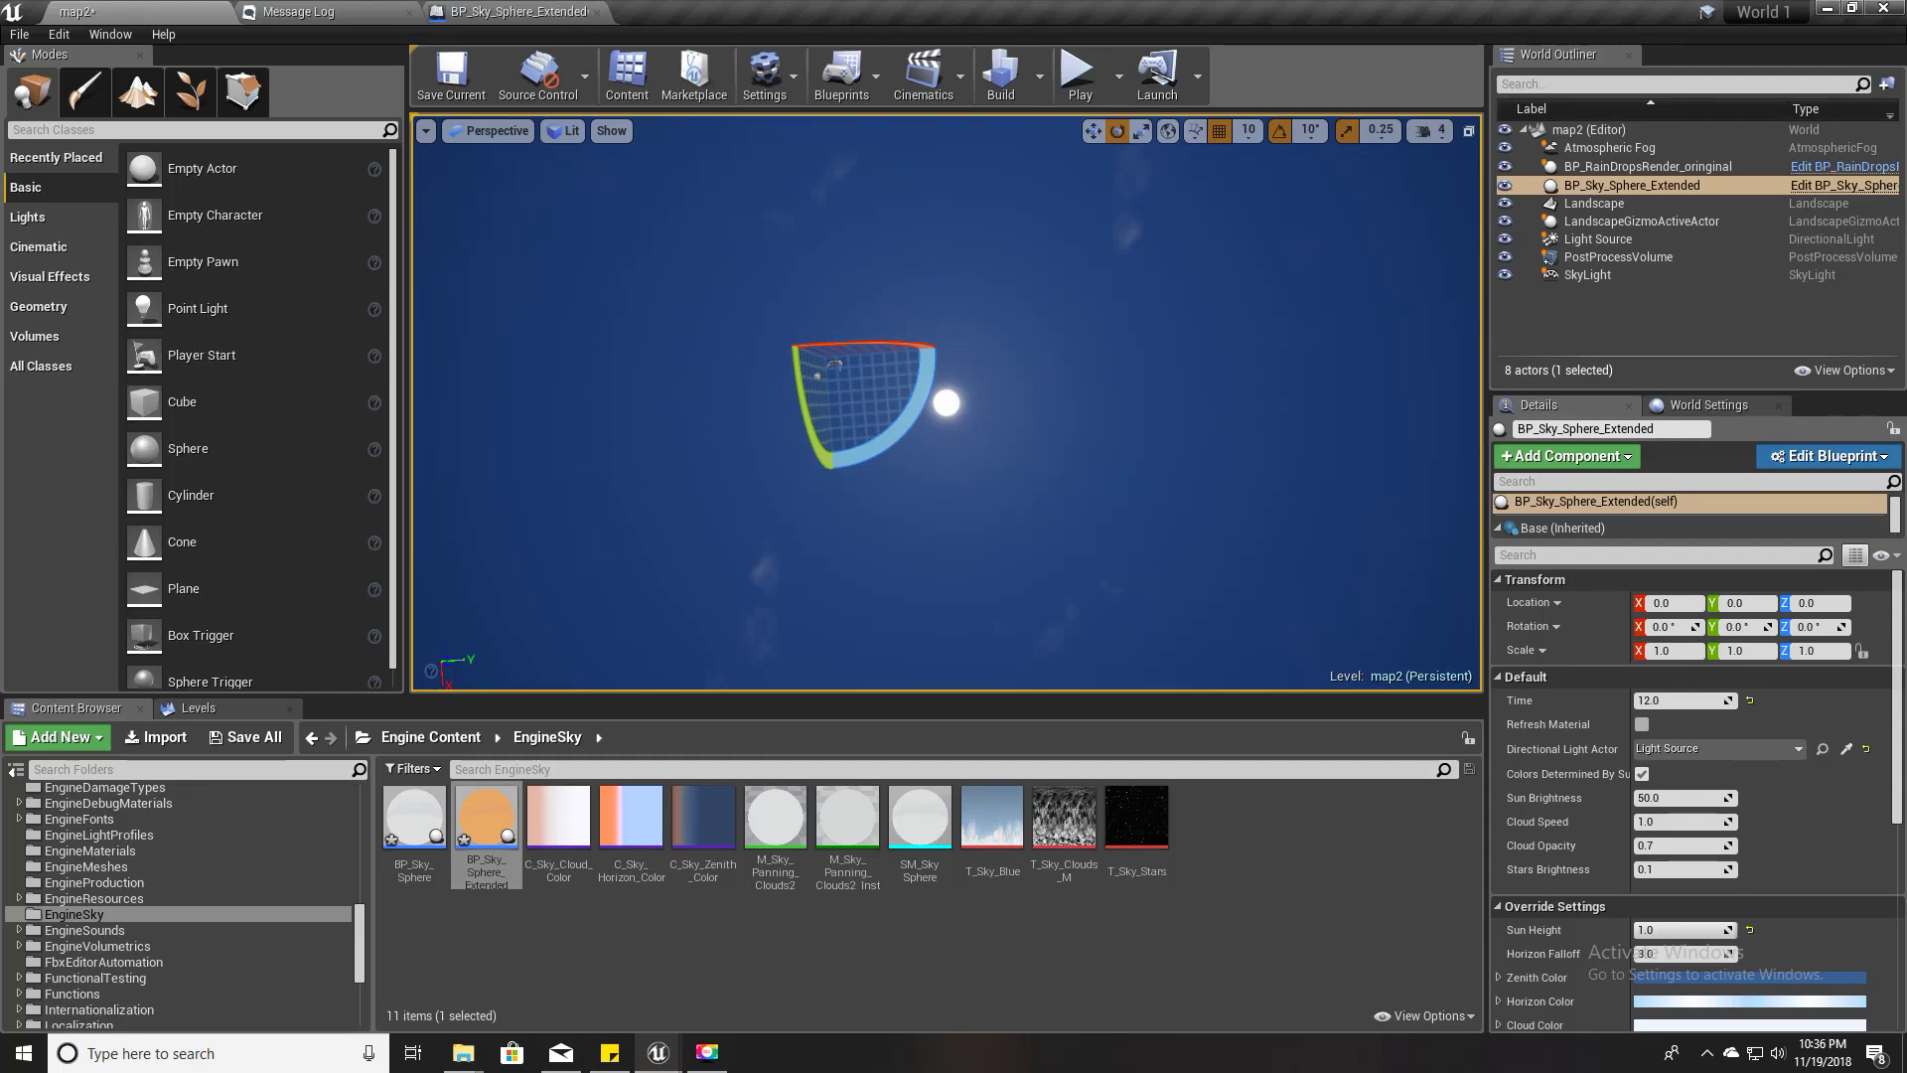
{"action": "right_click_drag", "start_coordinate": [975, 367], "coordinate": [974, 531]}
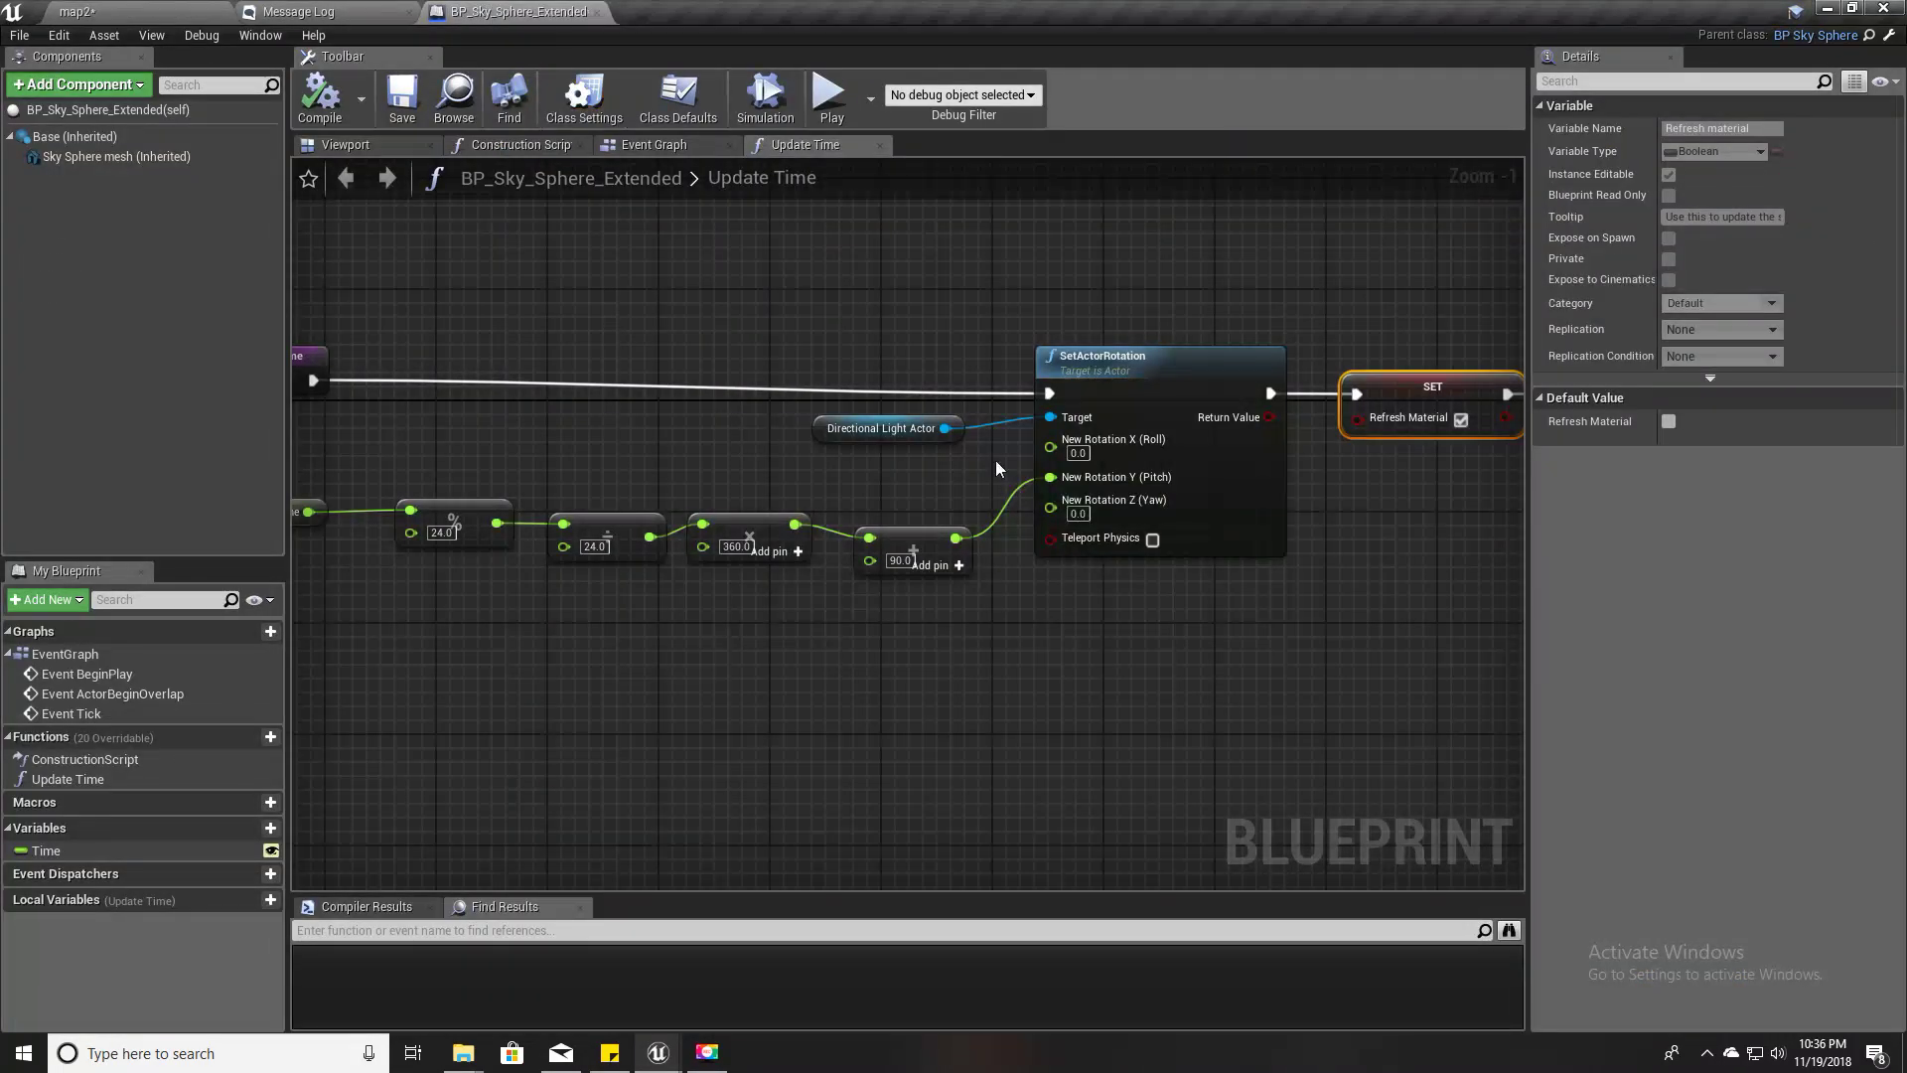
- Break the execution link between Update Time and Parent: Construction Script in the sky sphere's Construction Script
{"action": "left_click", "coordinate": [562, 145]}
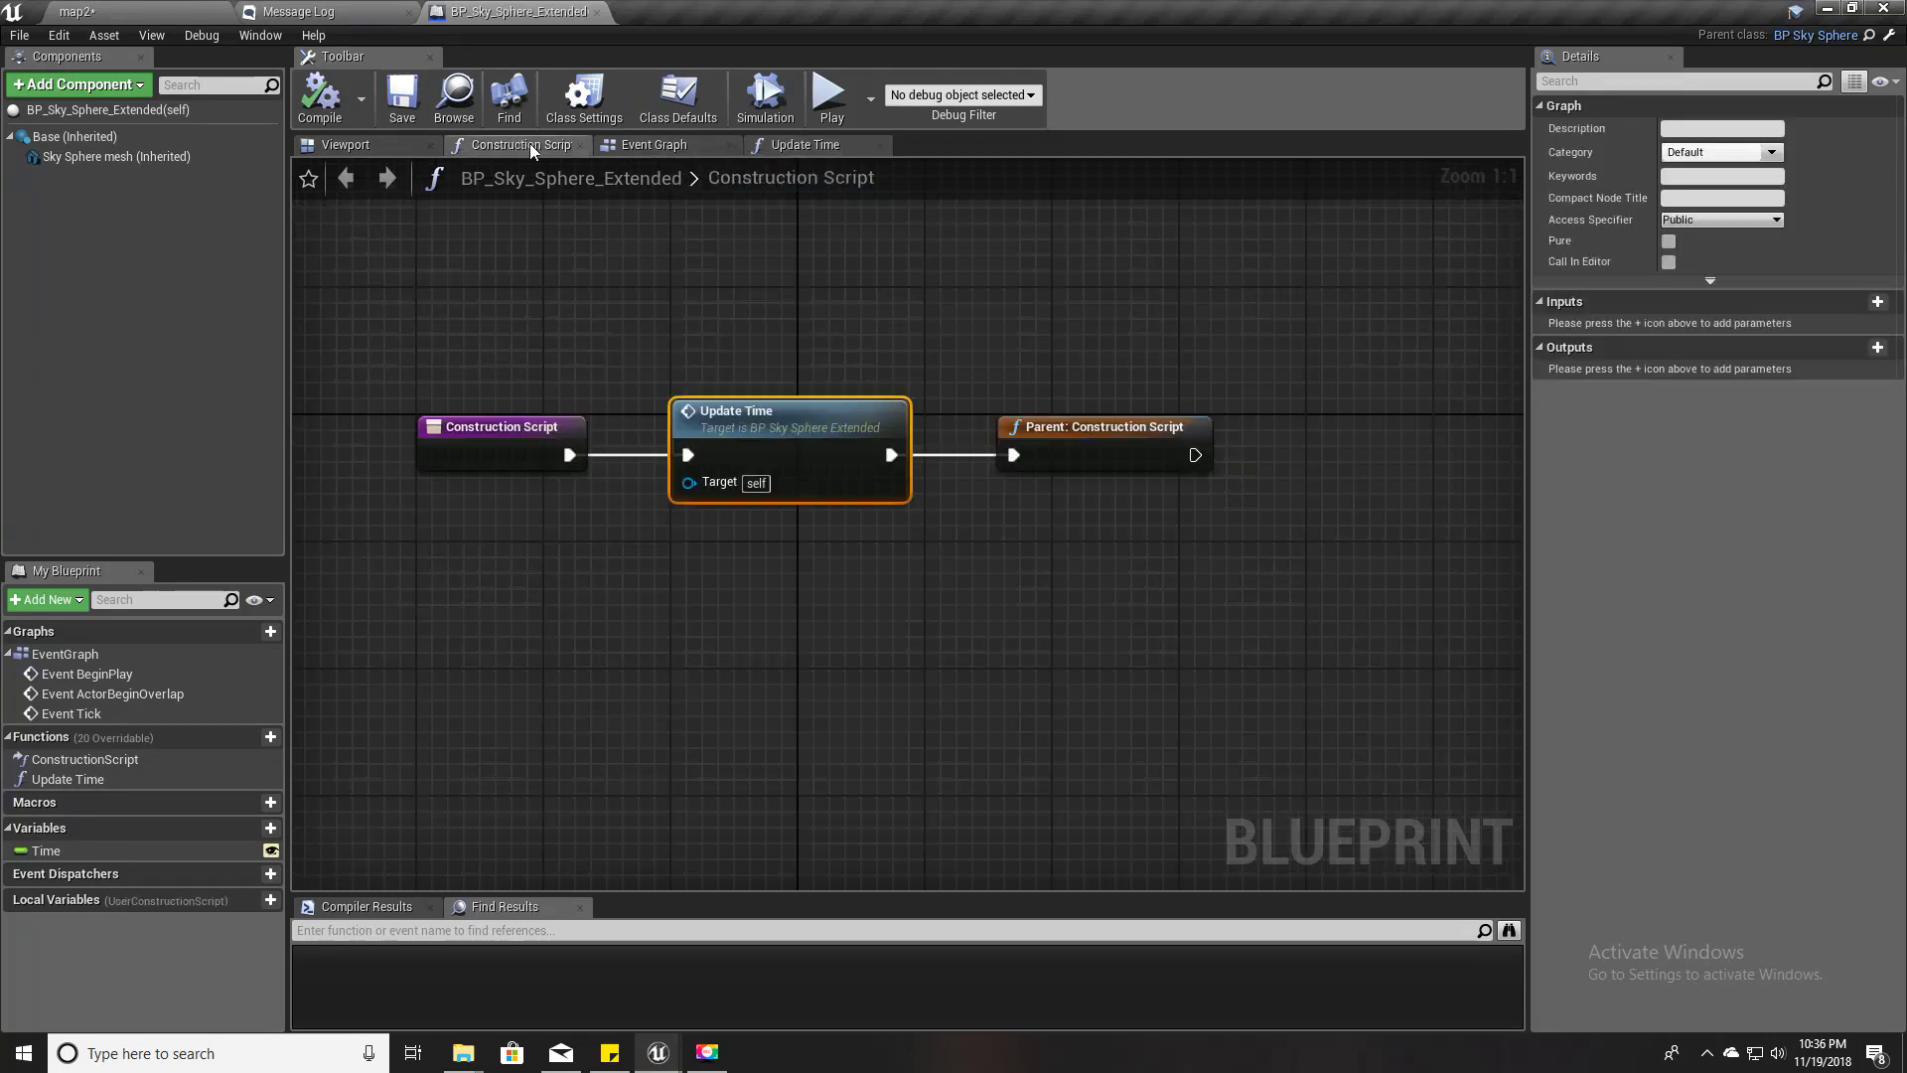
{"action": "right_click", "coordinate": [880, 449]}
{"action": "left_click", "coordinate": [946, 499]}
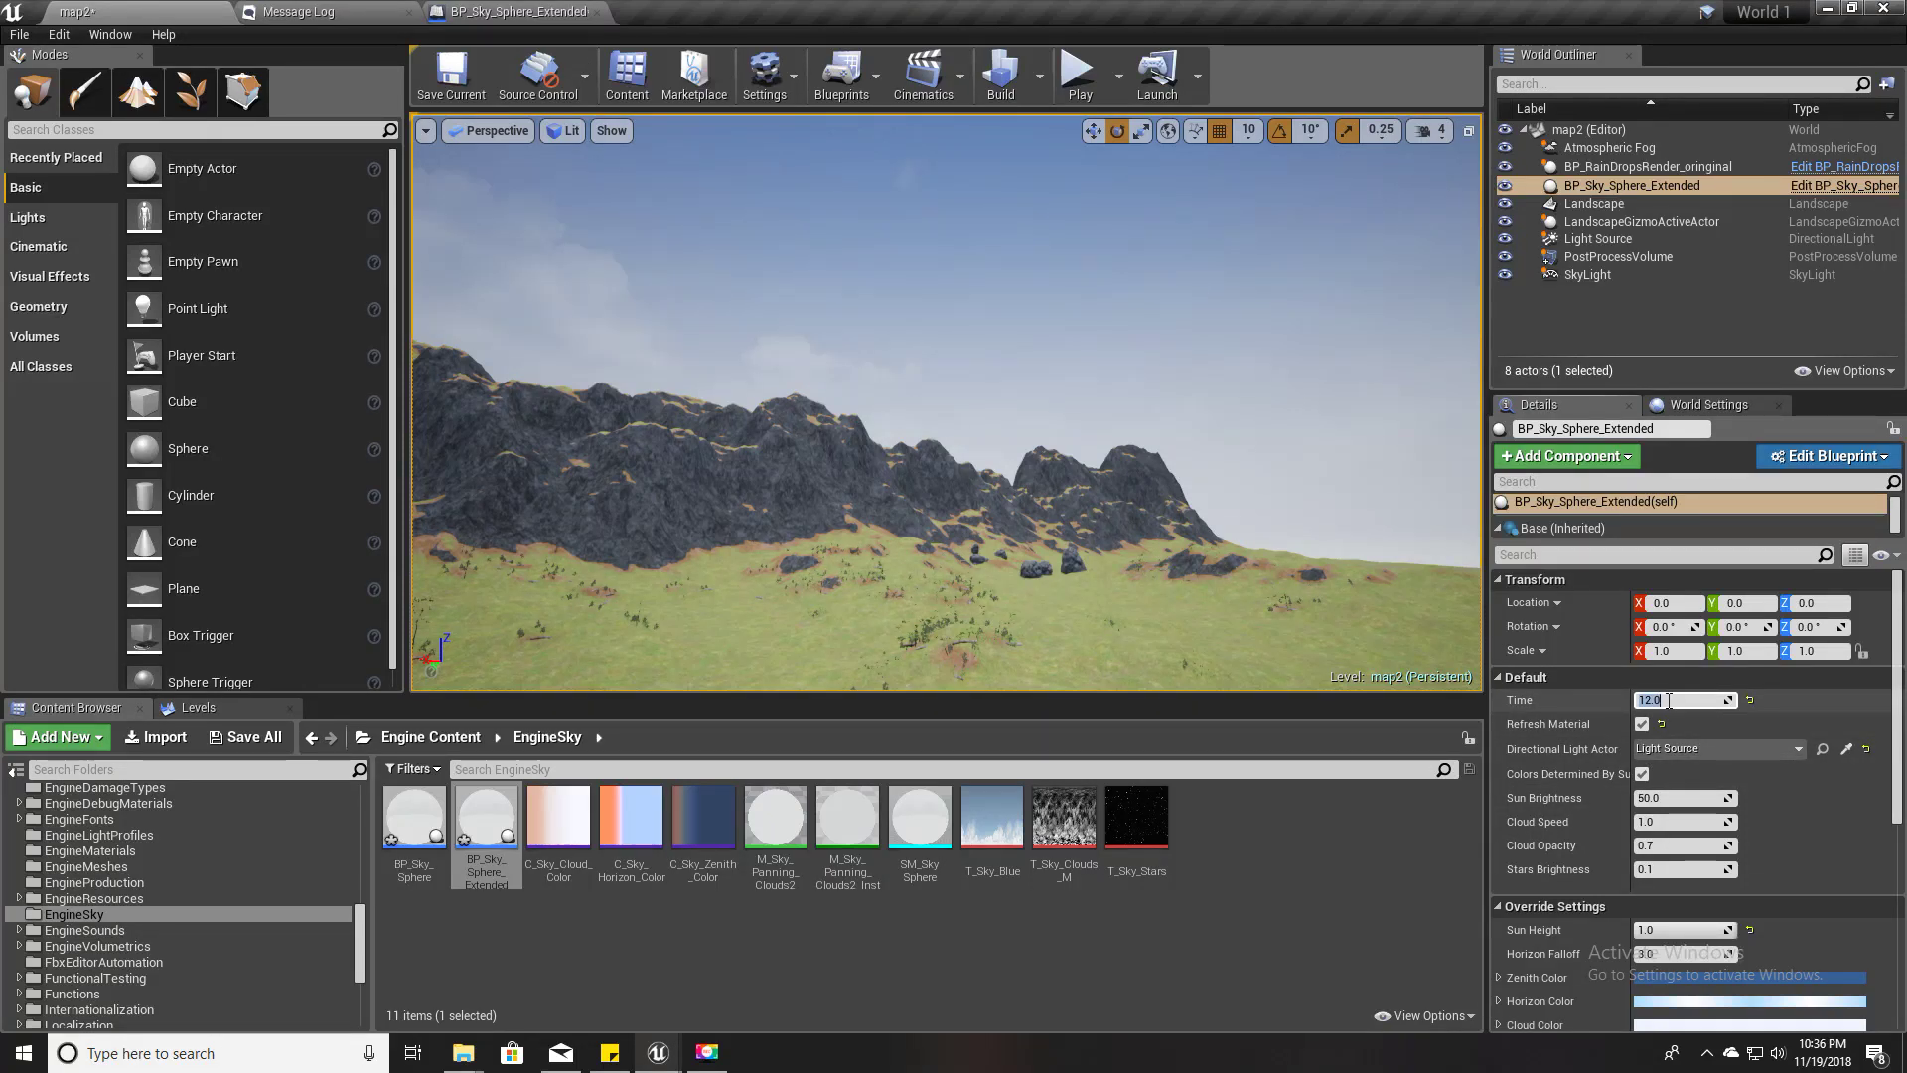
- Set the sky sphere's Time to 5 in the level and compare the sun's position with the sky color
{"action": "type", "text": "5"}
{"action": "key", "text": "Return"}
{"action": "right_click_drag", "start_coordinate": [1242, 517], "coordinate": [887, 514]}
{"action": "key", "text": "w"}
{"action": "right_click_drag", "start_coordinate": [1351, 508], "coordinate": [1071, 453]}
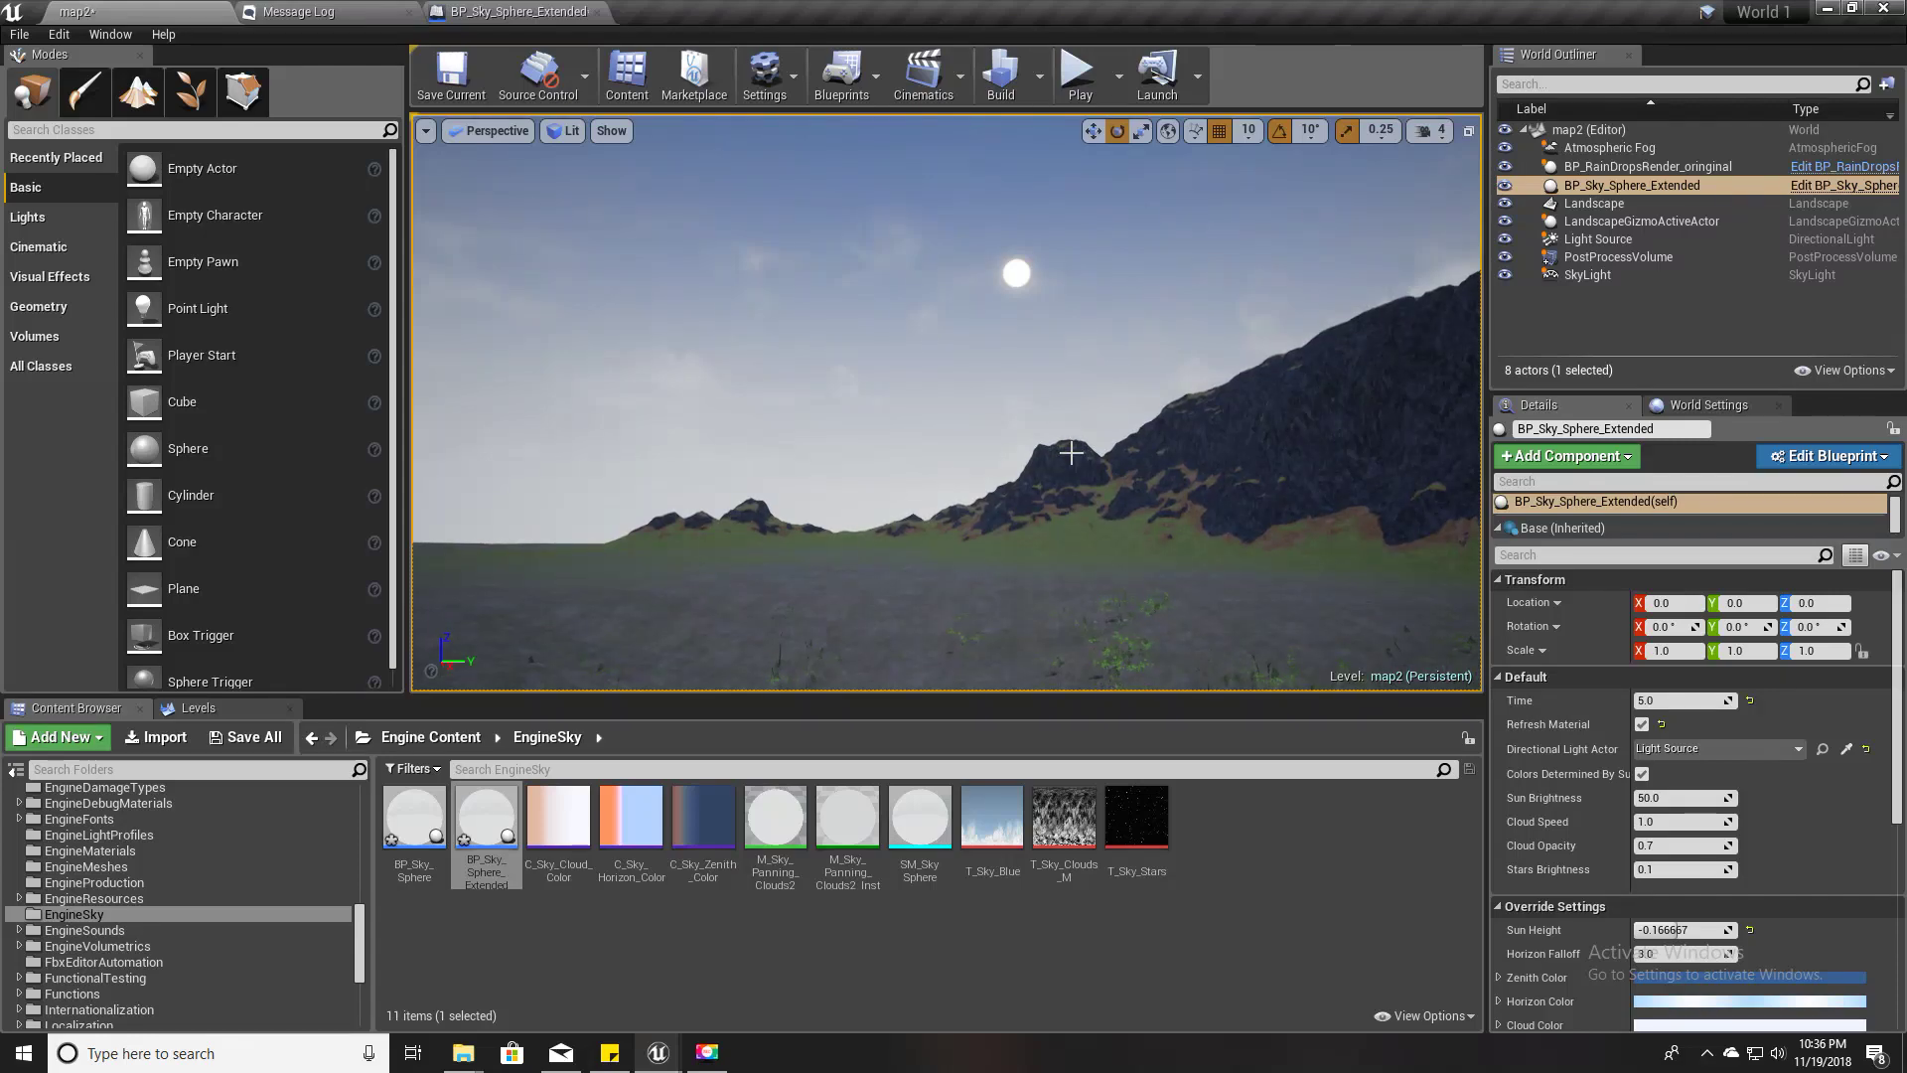
- Set the sky sphere's Time to about 6.95, reconnect Update Time to Parent: Construction Script, and compile the blueprint
{"action": "left_click_drag", "start_coordinate": [1672, 701], "coordinate": [1710, 701]}
{"action": "left_click", "coordinate": [518, 11]}
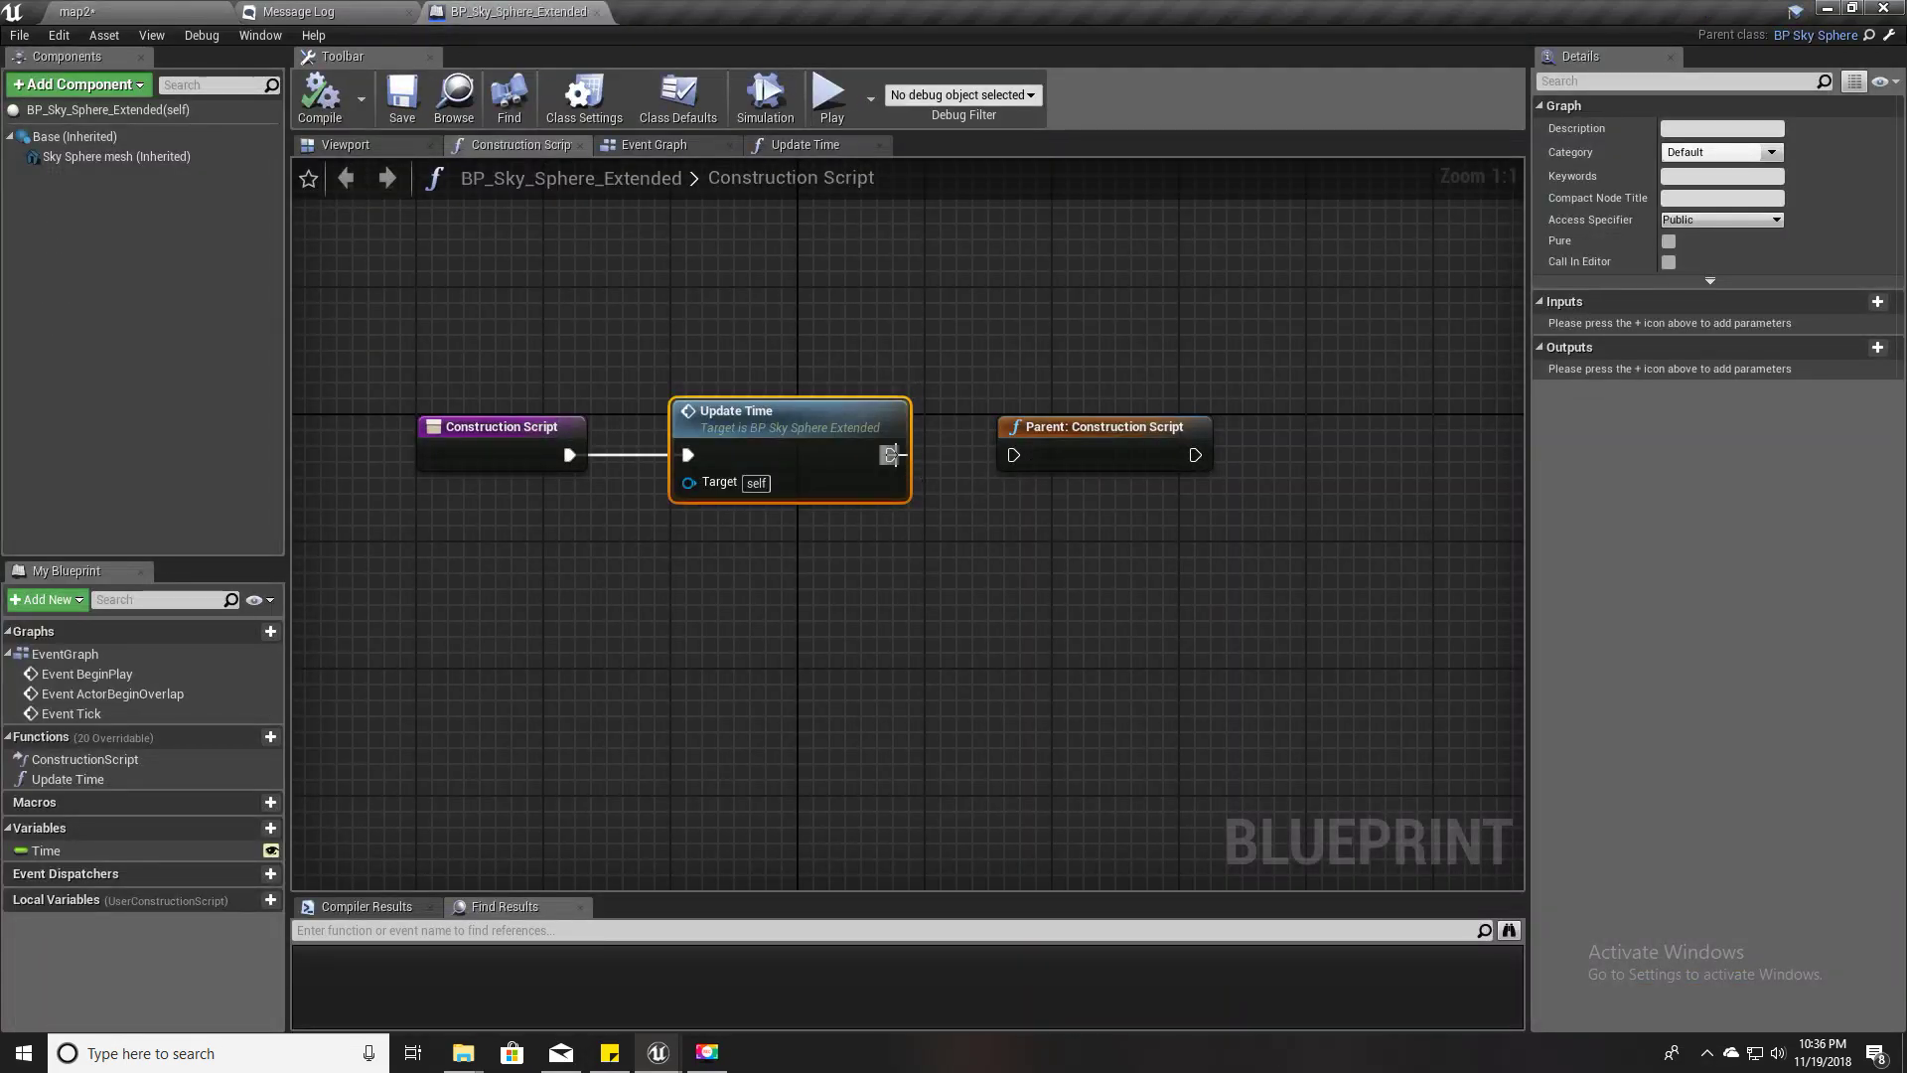
{"action": "left_click_drag", "start_coordinate": [892, 455], "coordinate": [993, 457]}
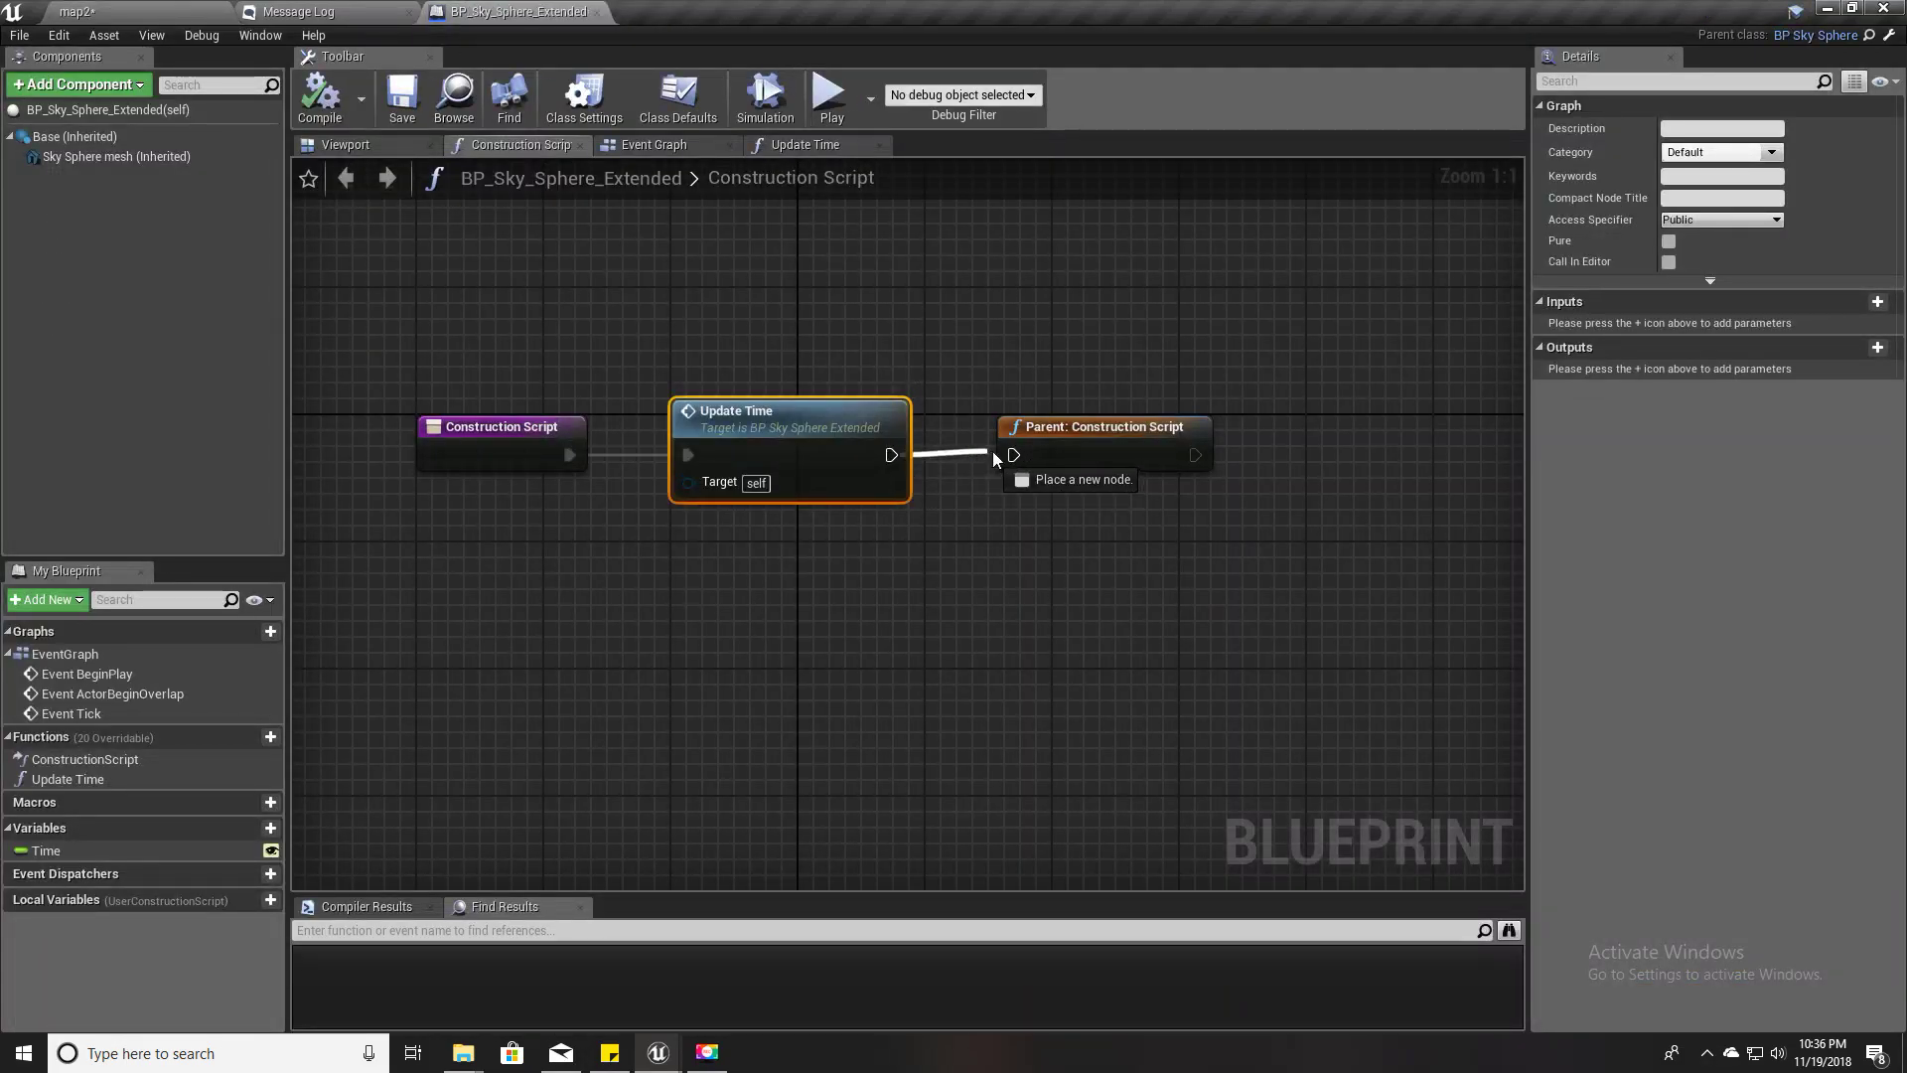
{"action": "left_click", "coordinate": [314, 96]}
{"action": "left_click", "coordinate": [110, 11]}
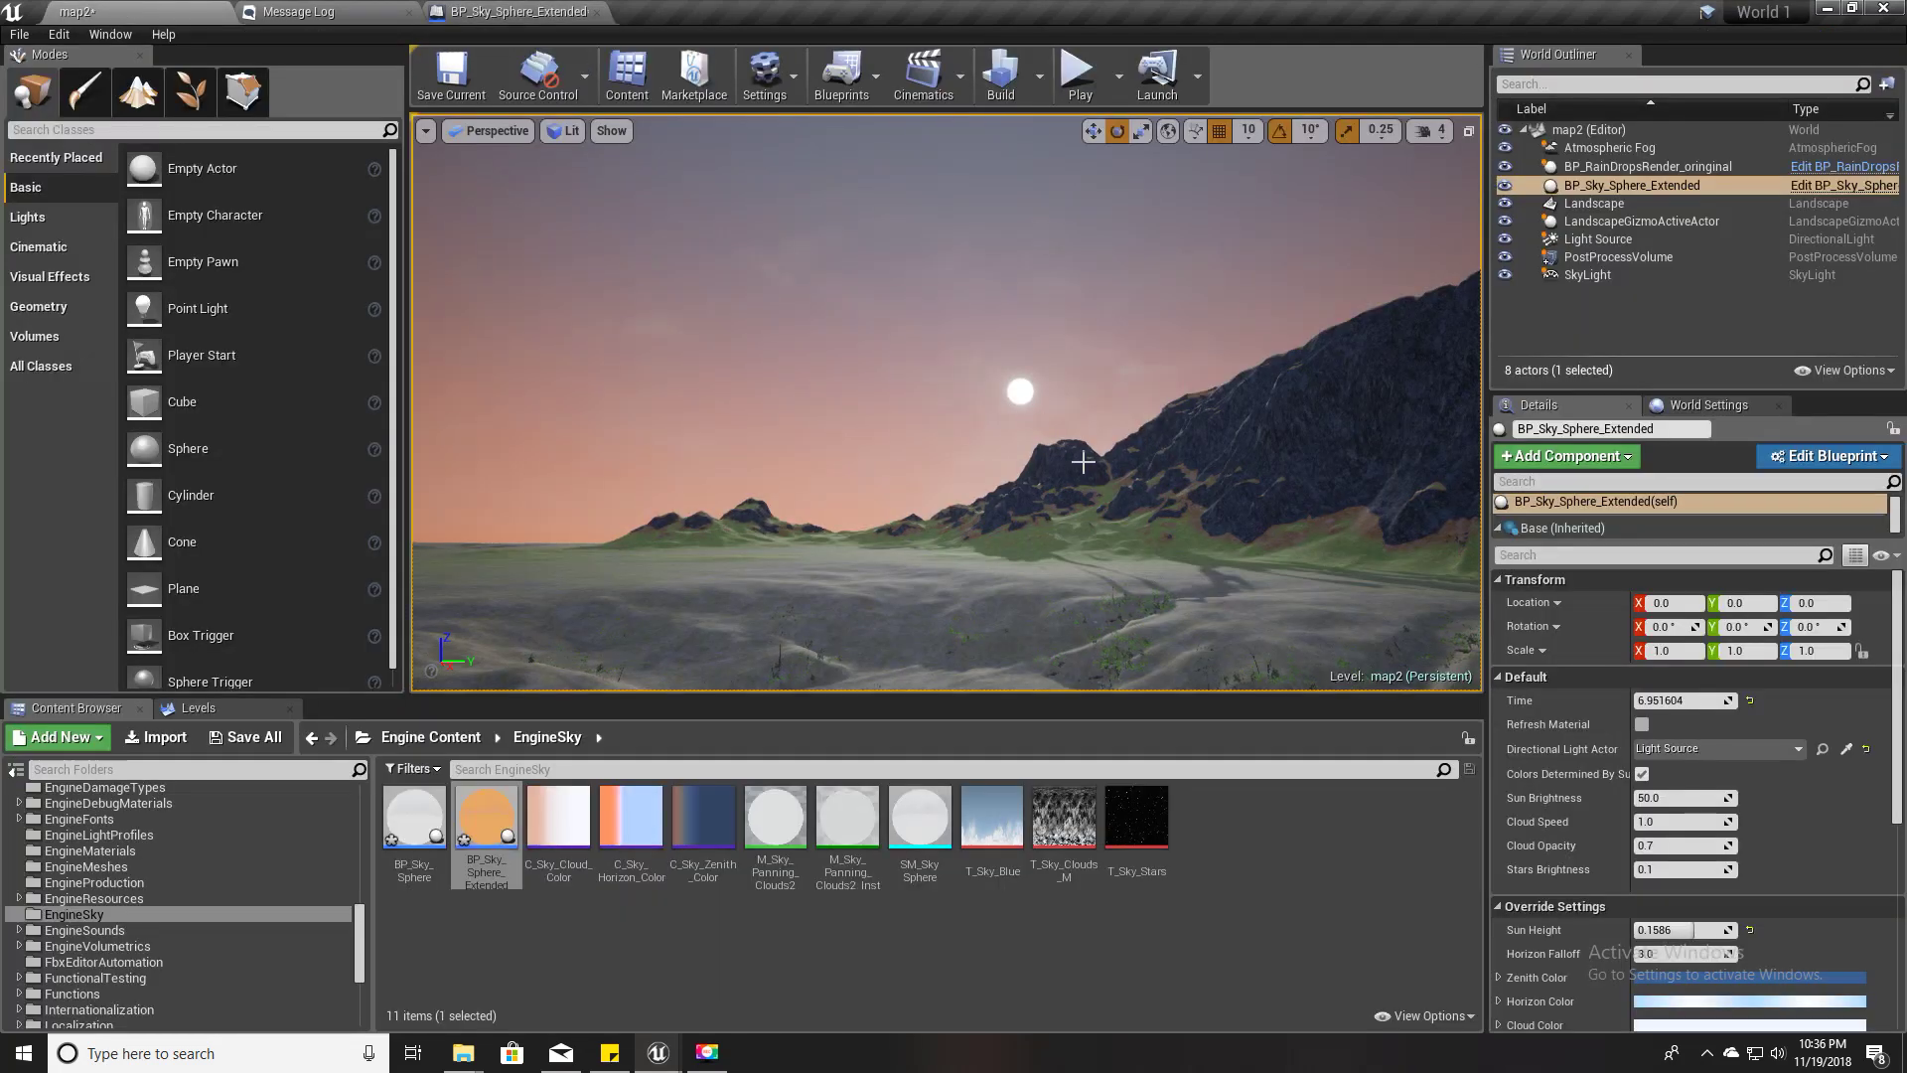
- Save the current level and review the node chain in the sky sphere's Construction Script
{"action": "right_click_drag", "start_coordinate": [1065, 466], "coordinate": [1139, 506]}
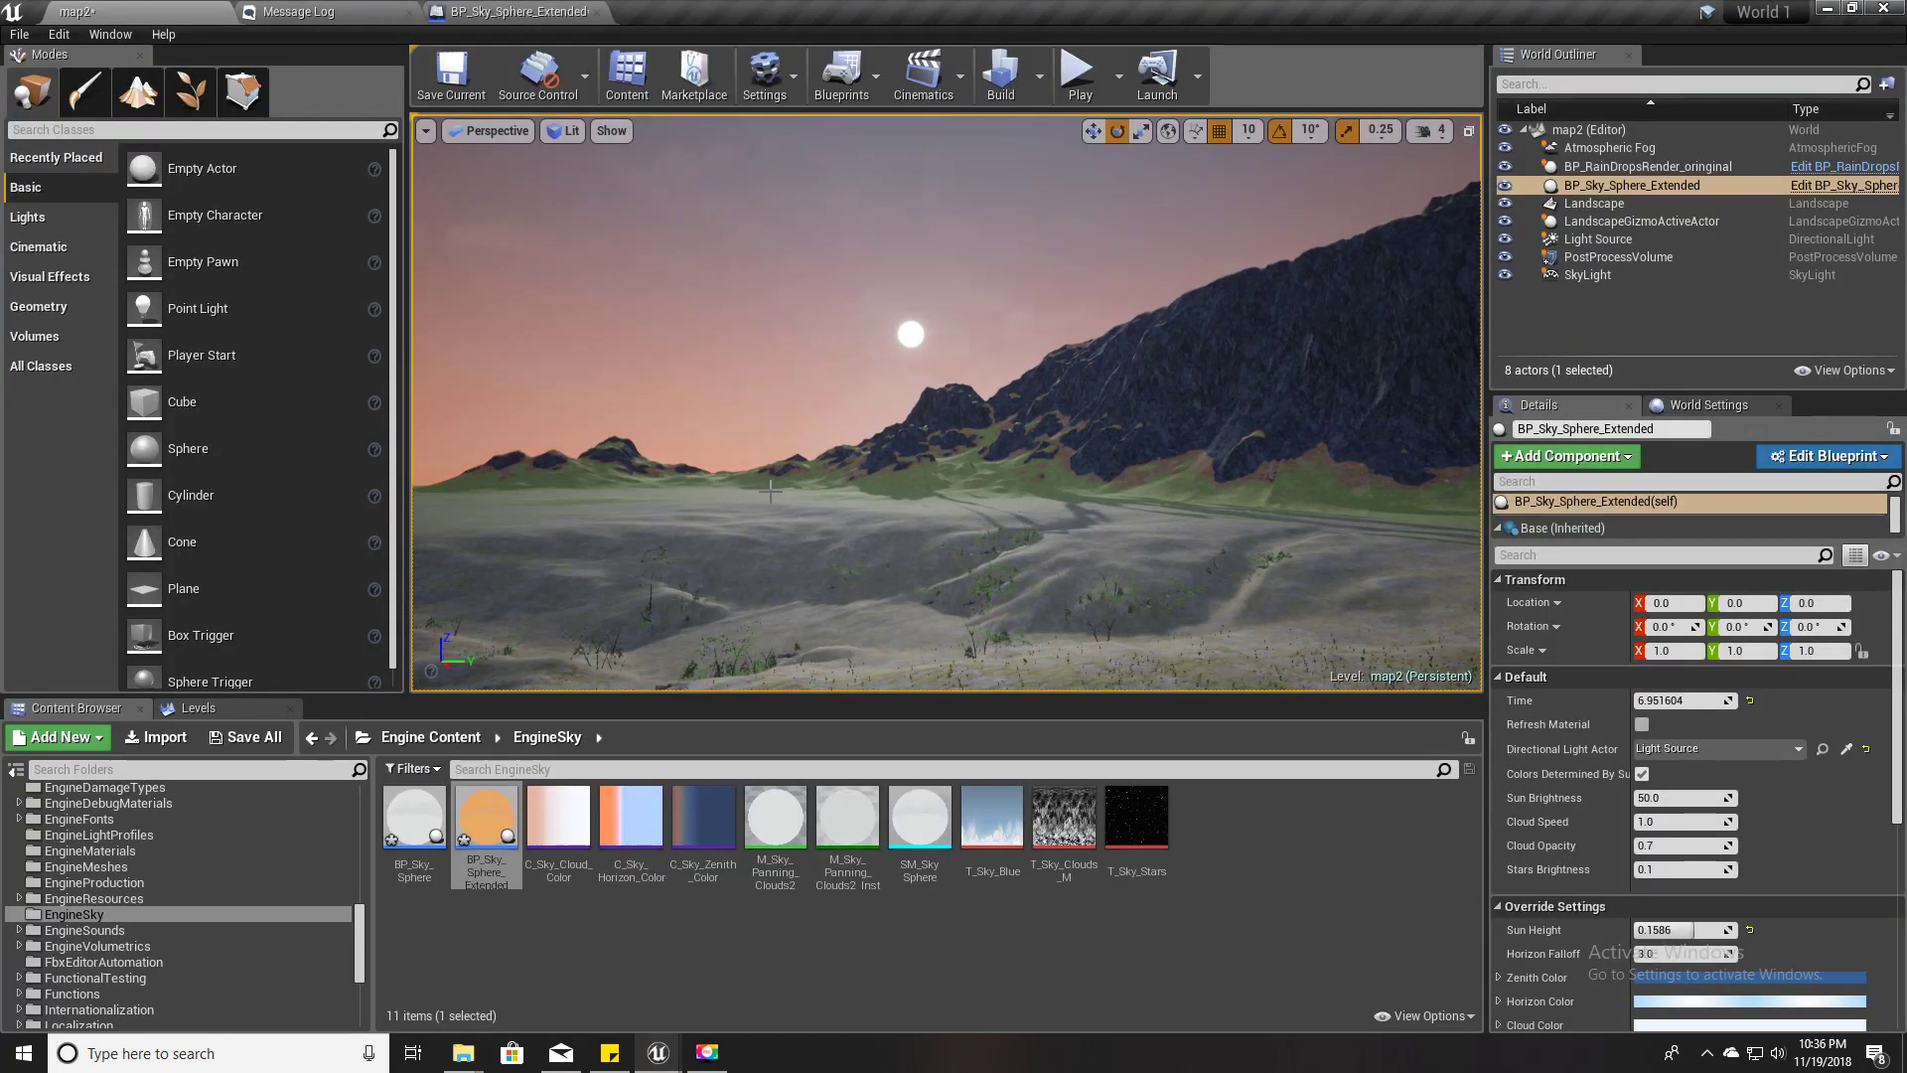
{"action": "left_click", "coordinate": [455, 79]}
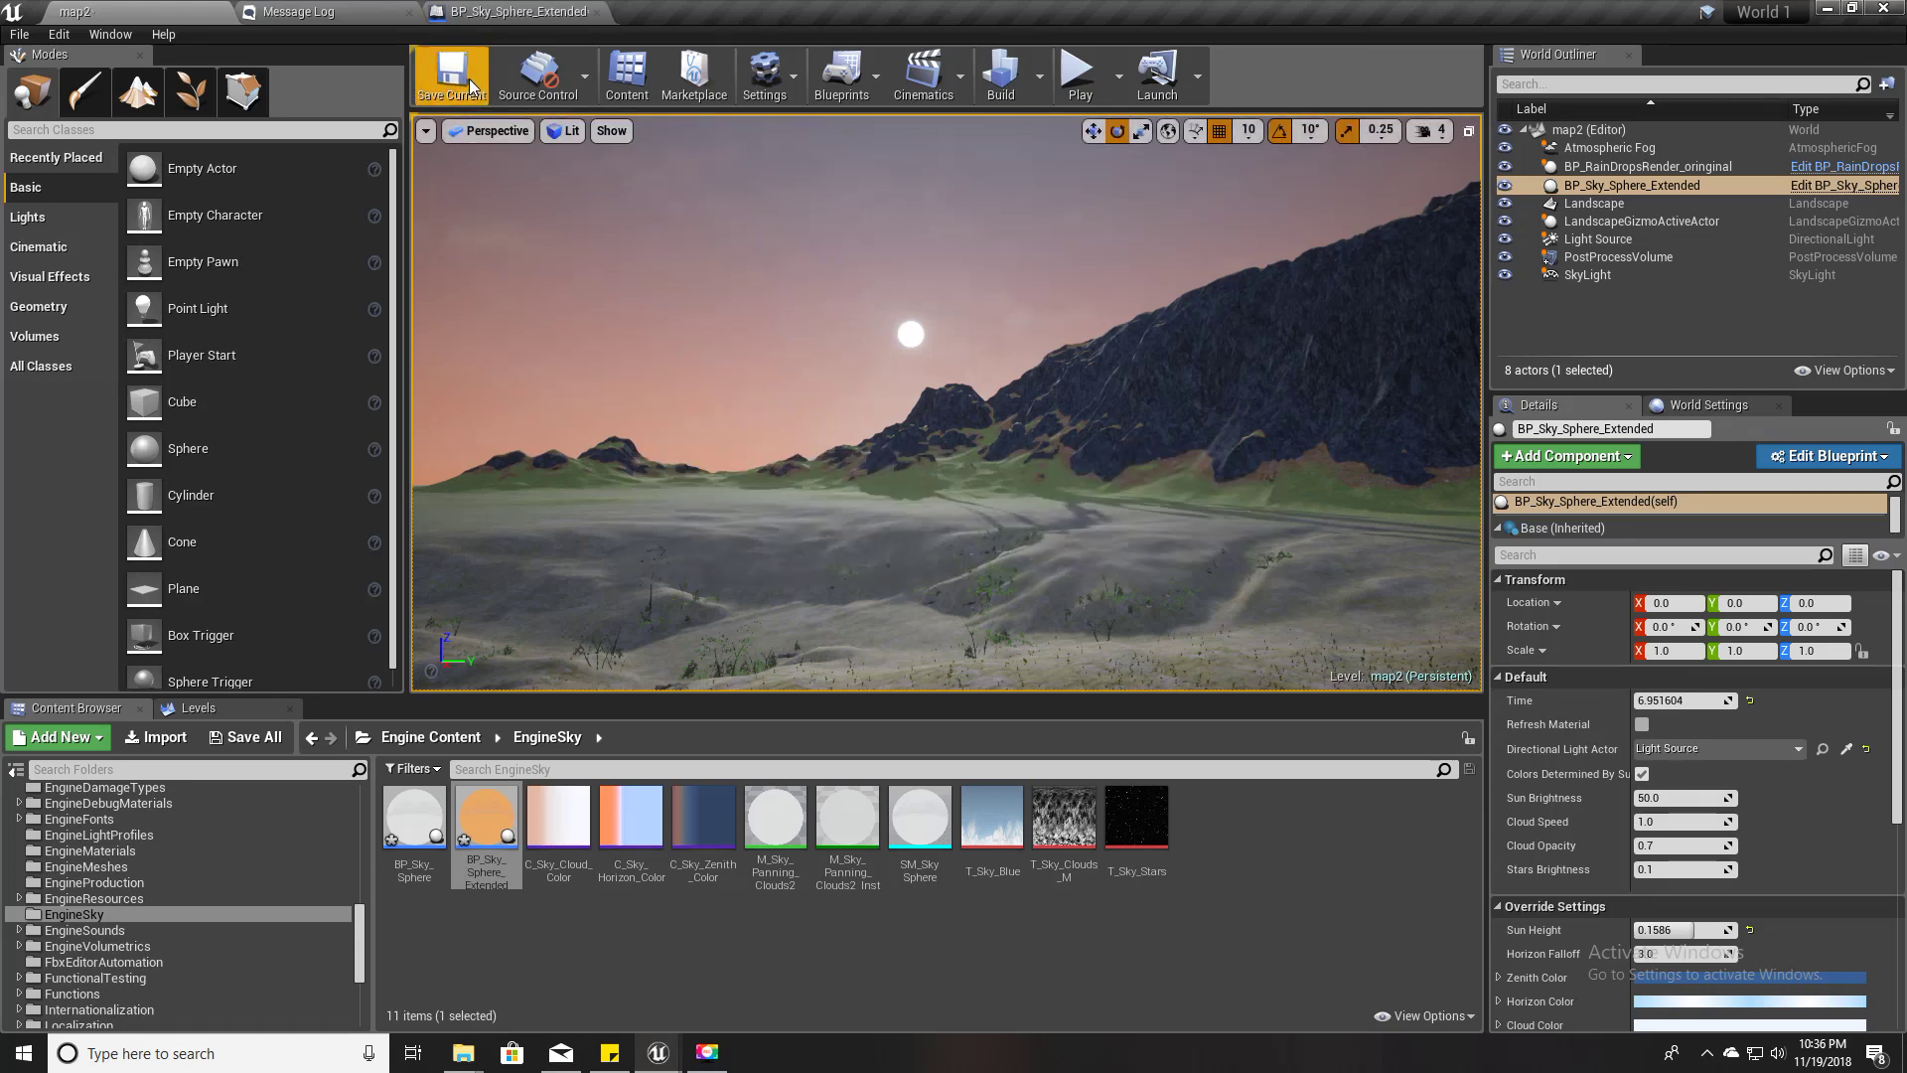
{"action": "left_click", "coordinate": [512, 10]}
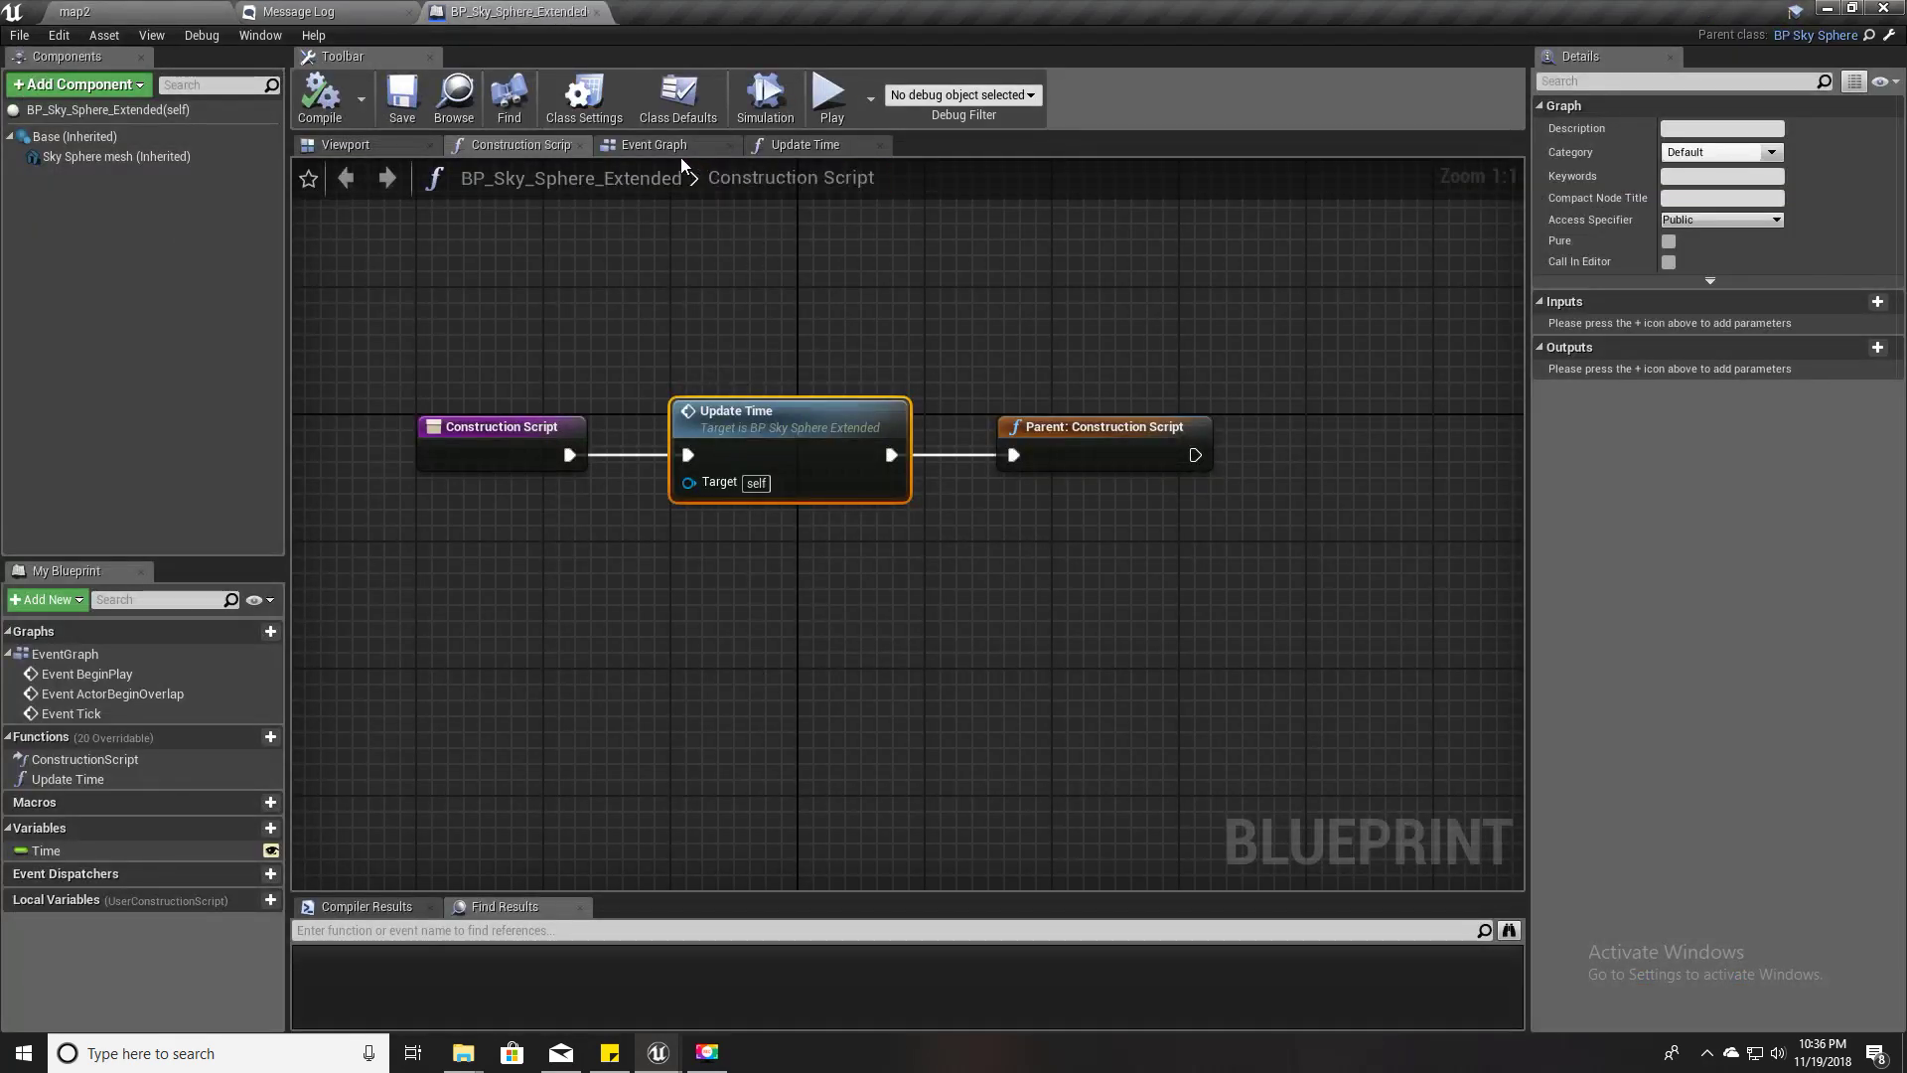
{"action": "left_click", "coordinate": [69, 8]}
- Test the sky sphere's Time at 12 and inspect the sky and the sun overhead
{"action": "right_click_drag", "start_coordinate": [944, 397], "coordinate": [1021, 382]}
{"action": "type", "text": "12"}
{"action": "key", "text": "Return"}
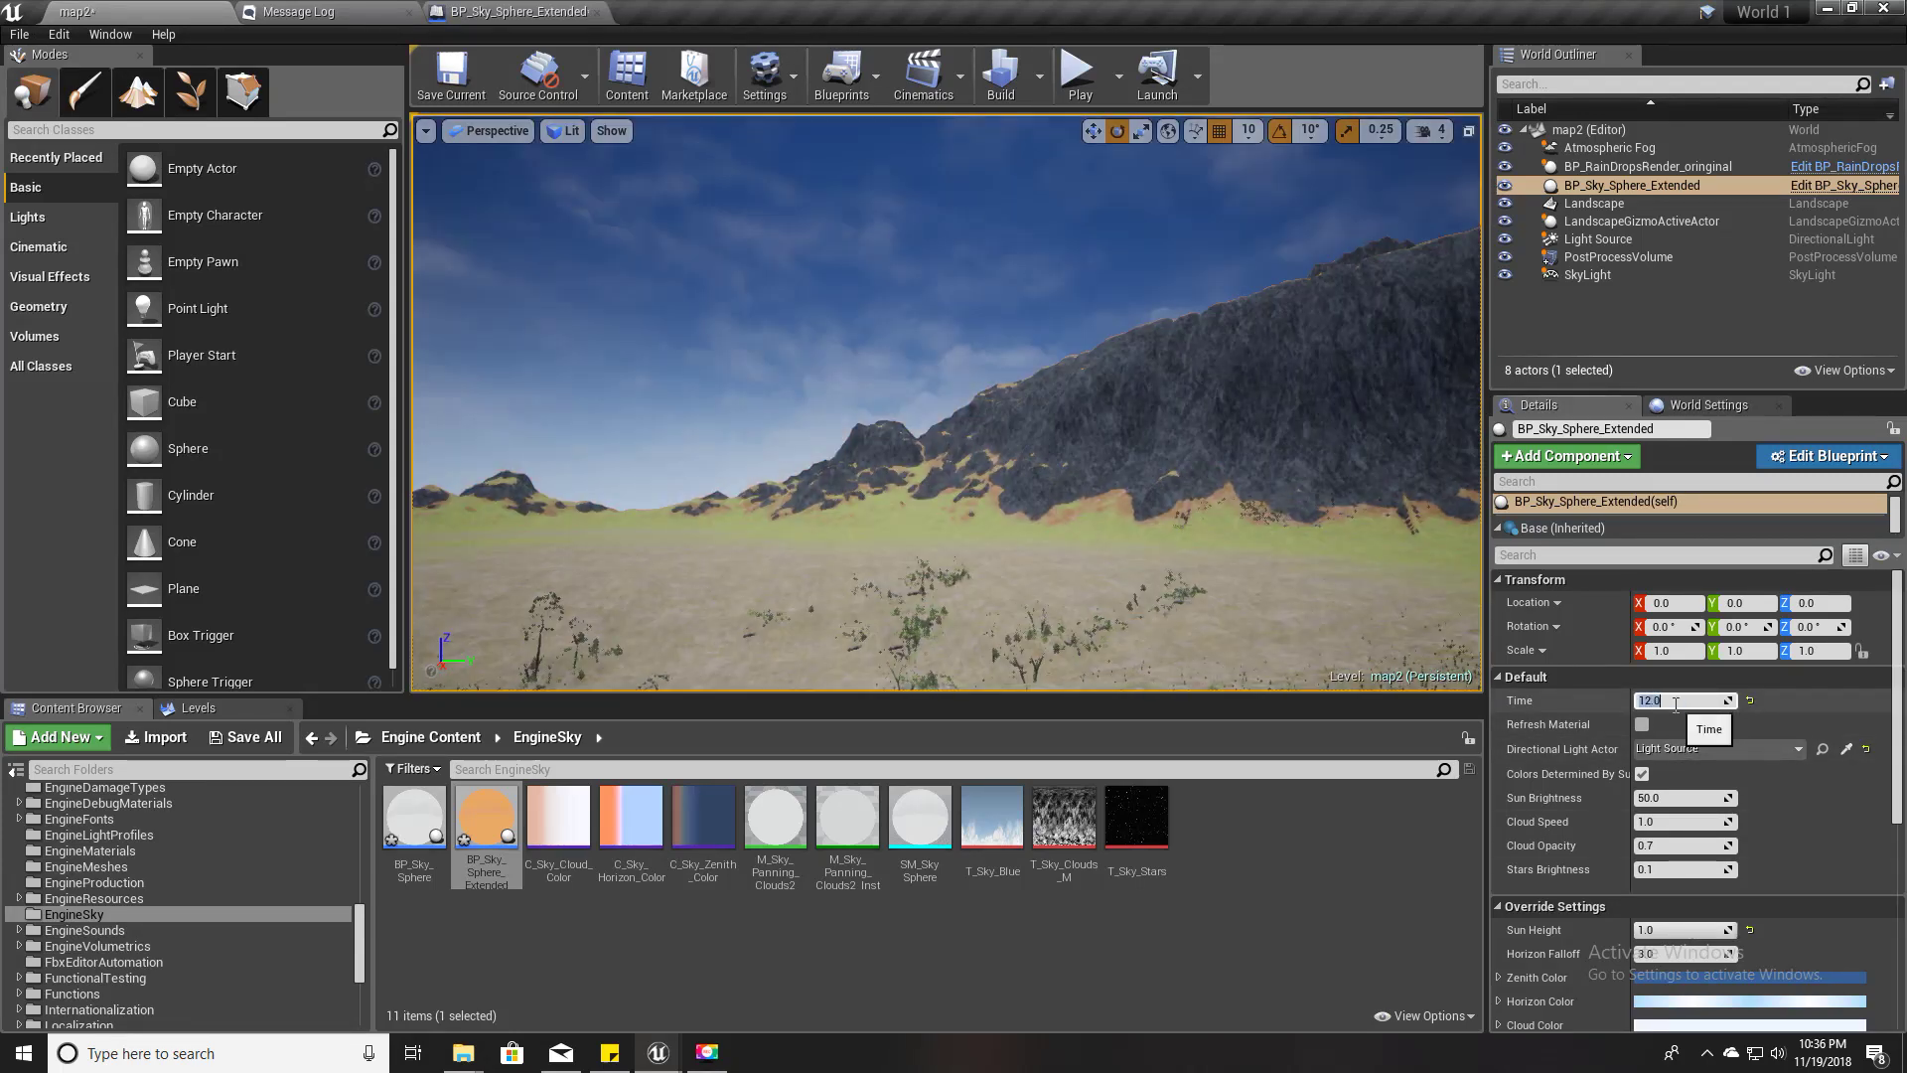
{"action": "right_click_drag", "start_coordinate": [1132, 445], "coordinate": [795, 316]}
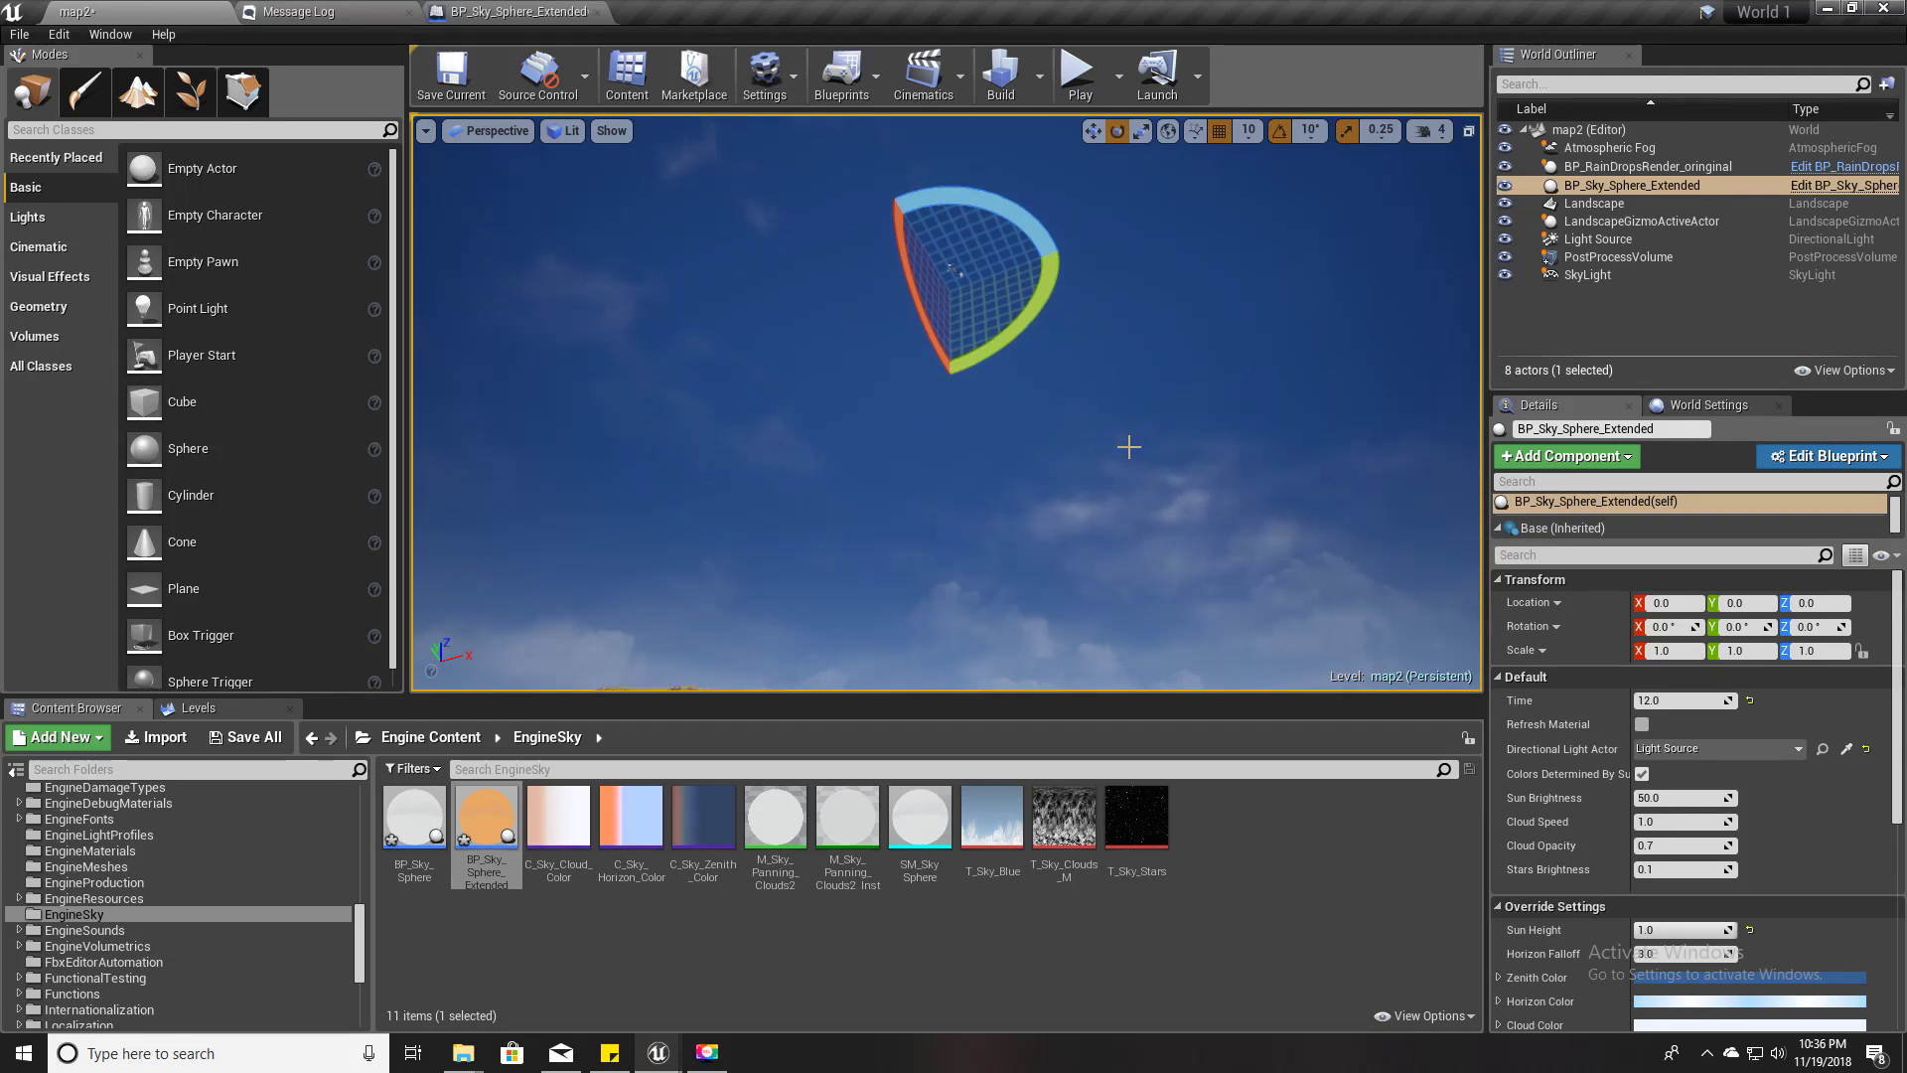
- Lower the sky sphere's Time to about 7.93 and check the sun above the mountains
{"action": "left_click", "coordinate": [1689, 701]}
{"action": "key", "text": "Return"}
{"action": "right_click_drag", "start_coordinate": [1026, 417], "coordinate": [1167, 512]}
{"action": "right_click_drag", "start_coordinate": [1033, 517], "coordinate": [997, 405]}
{"action": "left_click_drag", "start_coordinate": [1688, 700], "coordinate": [1650, 701]}
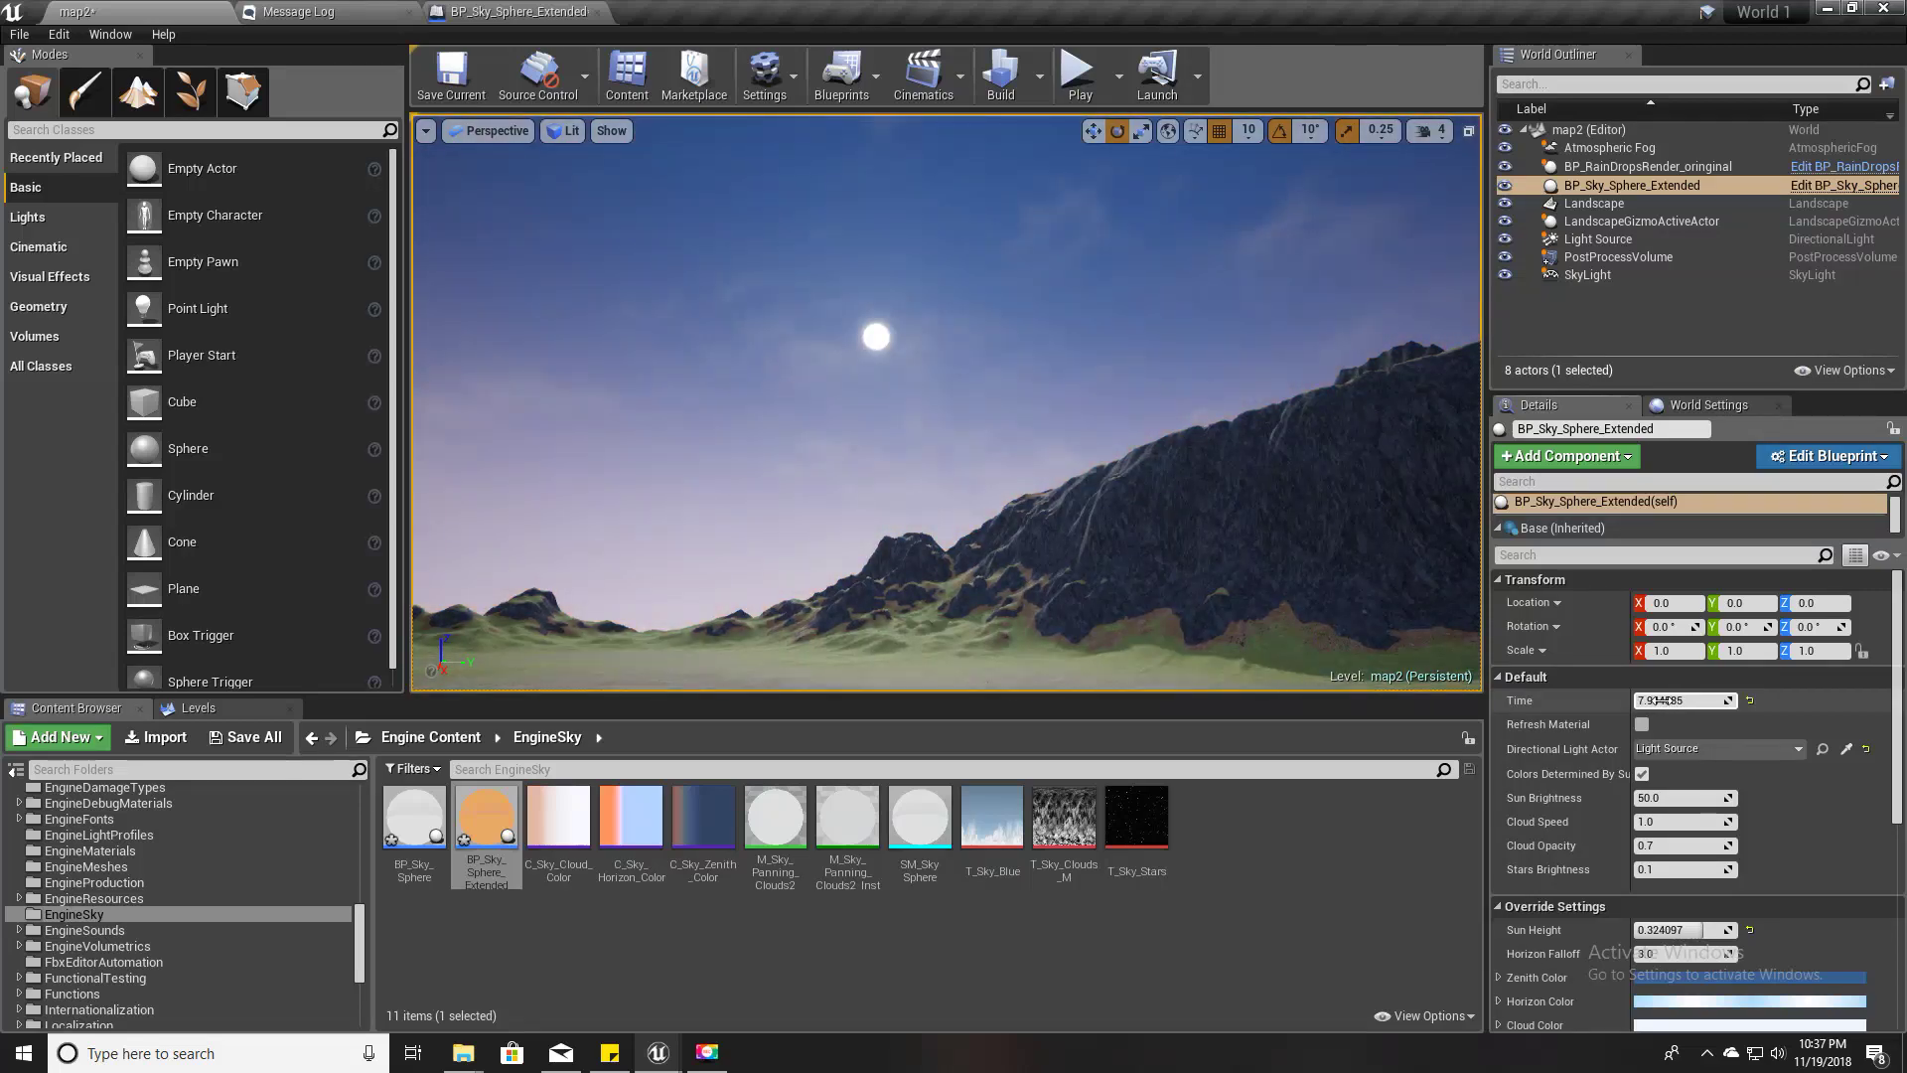
- In the sky sphere's Event Graph, add a Set Time node driven by Event Tick
{"action": "left_click", "coordinate": [516, 11]}
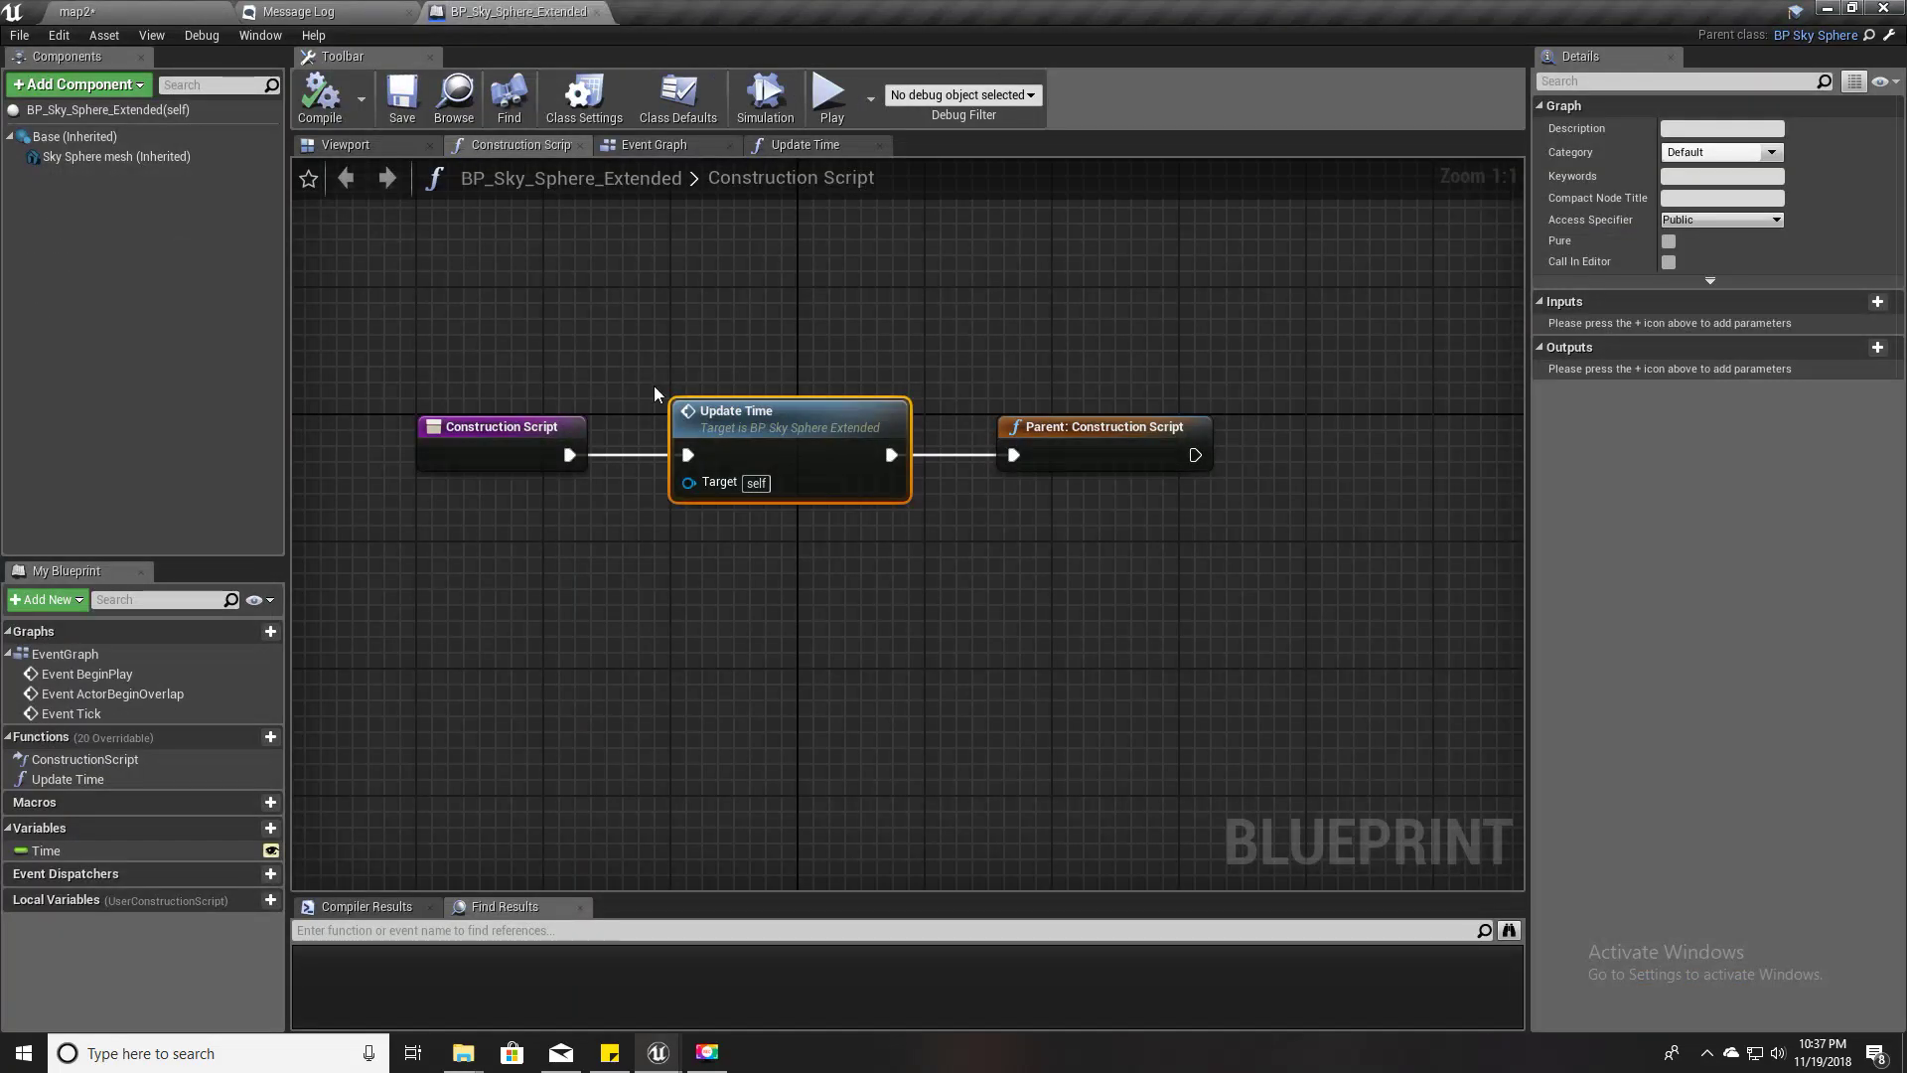
{"action": "left_click", "coordinate": [666, 146]}
{"action": "scroll", "coordinate": [695, 516], "scroll_direction": "down", "scroll_amount": 2}
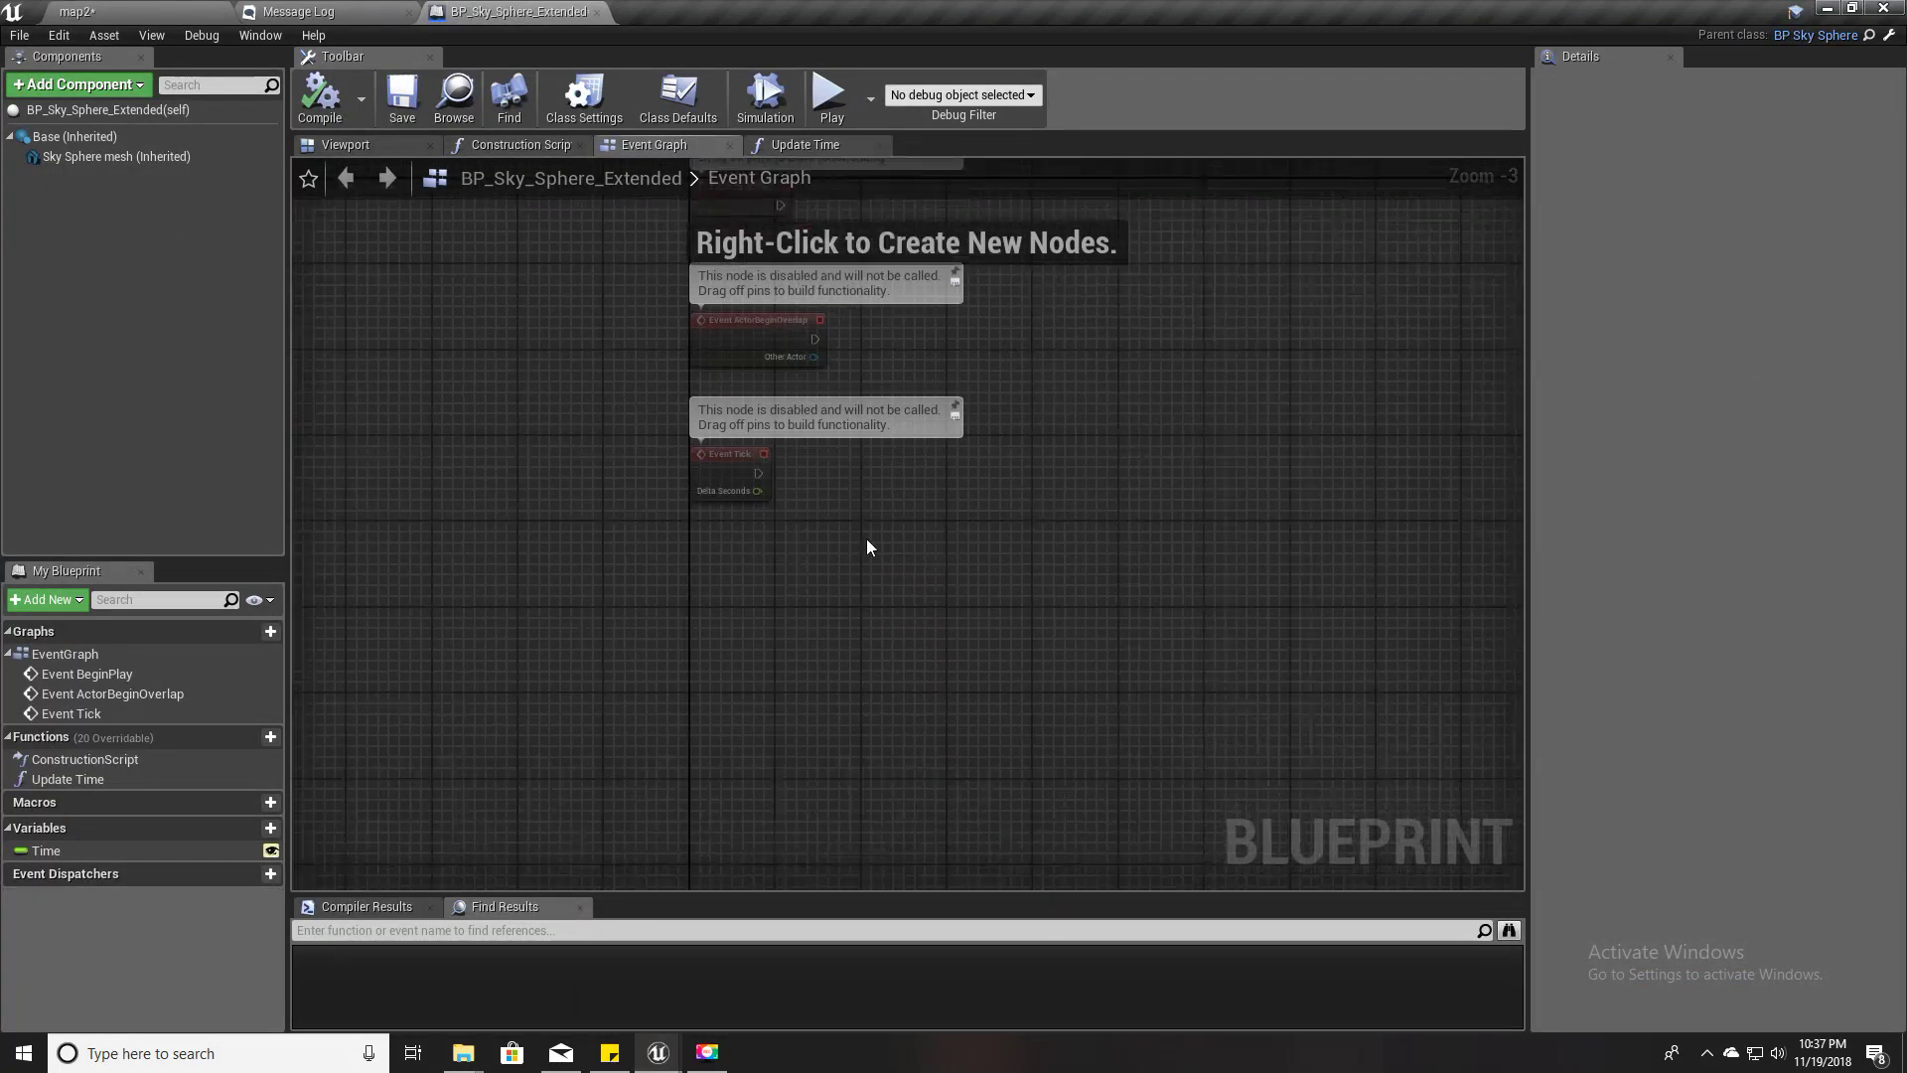
{"action": "scroll", "coordinate": [869, 546], "scroll_direction": "up", "scroll_amount": 3}
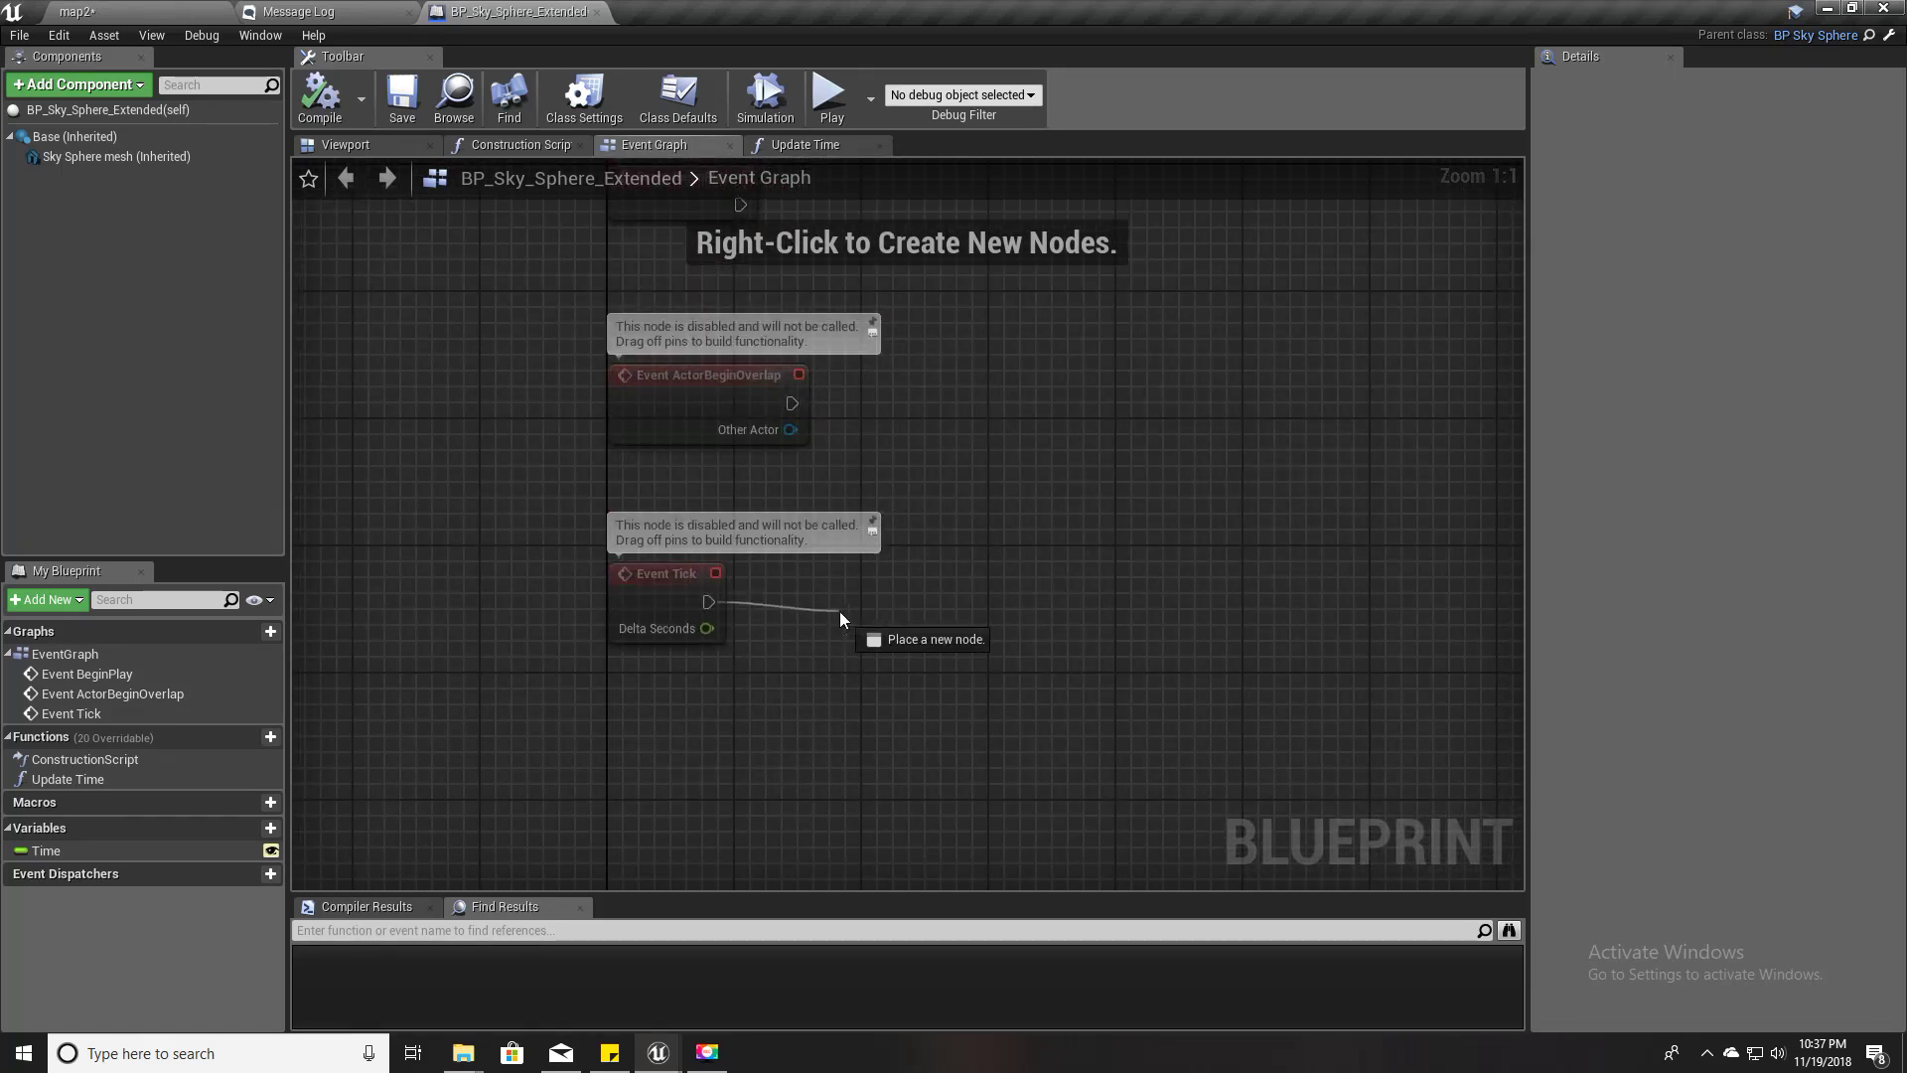
{"action": "left_click_drag", "start_coordinate": [840, 614], "coordinate": [862, 608]}
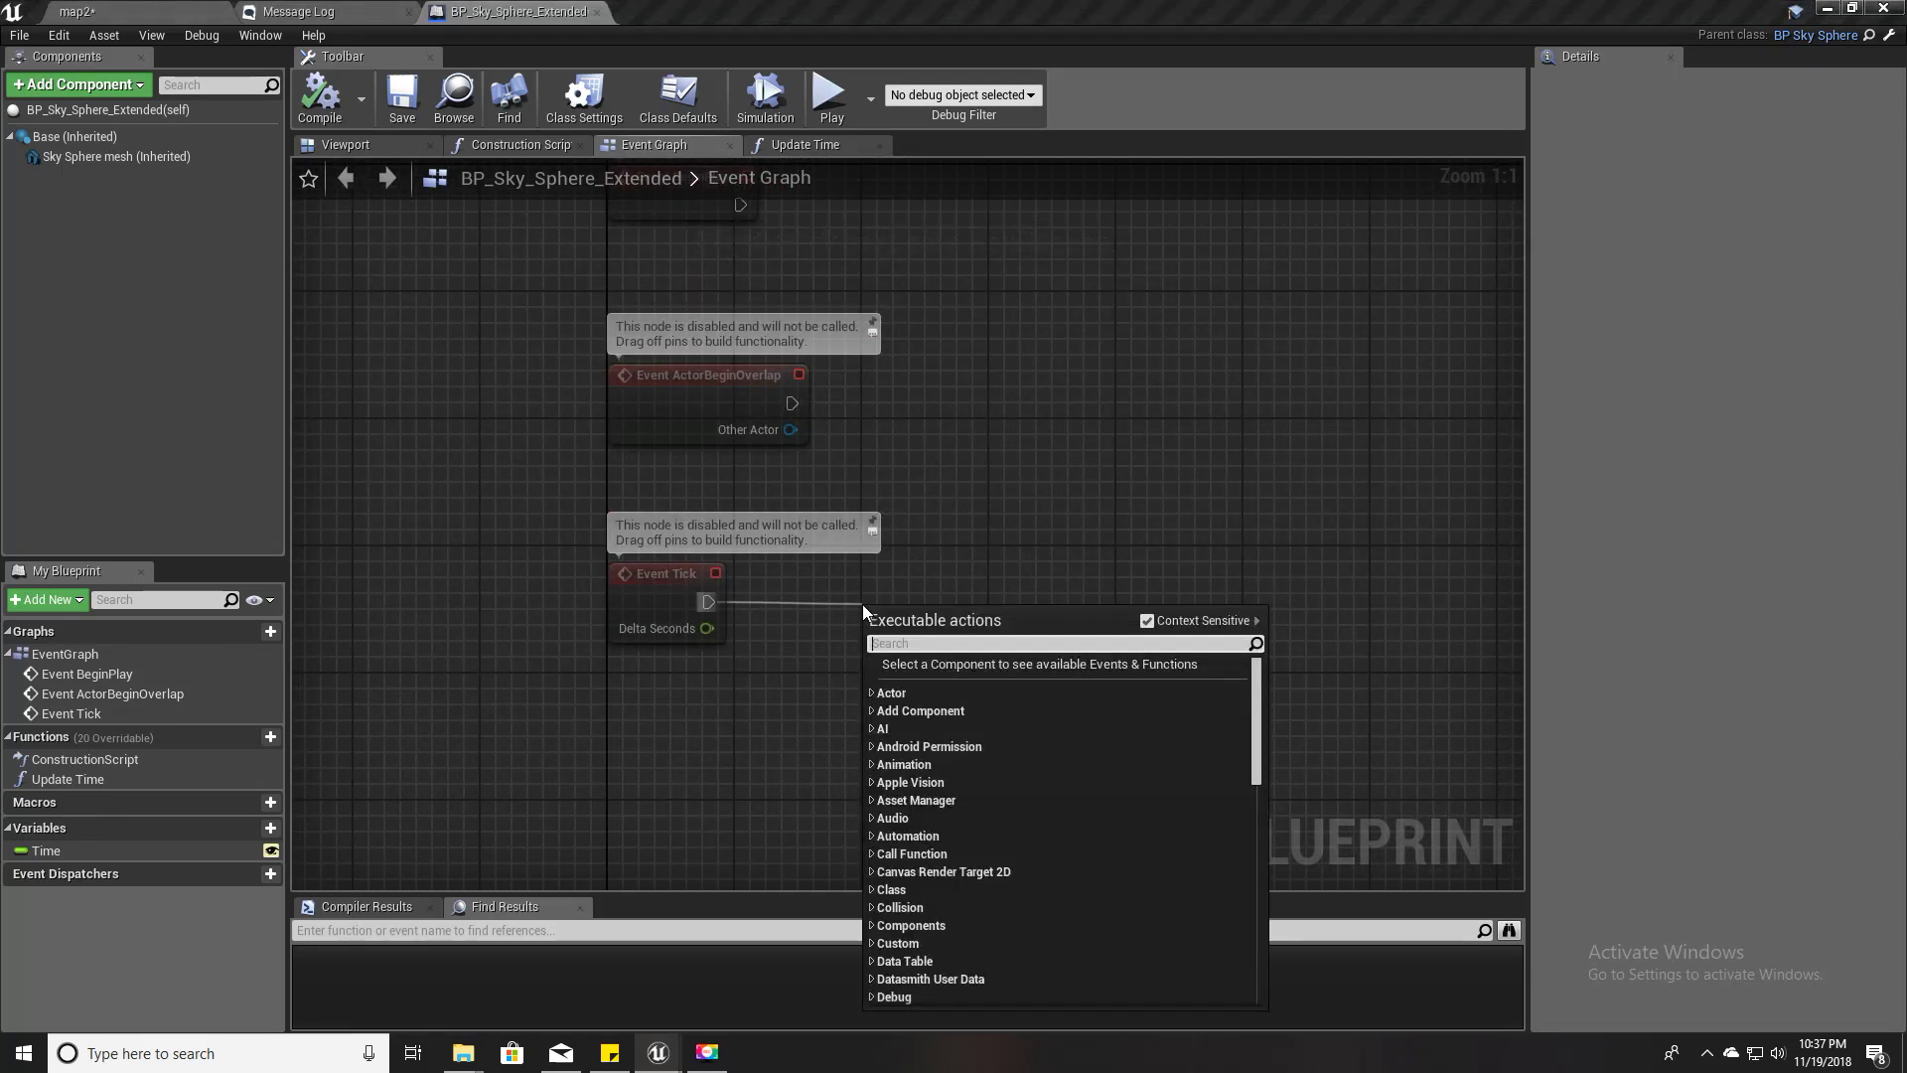
{"action": "type", "text": "time"}
{"action": "key", "text": "Up"}
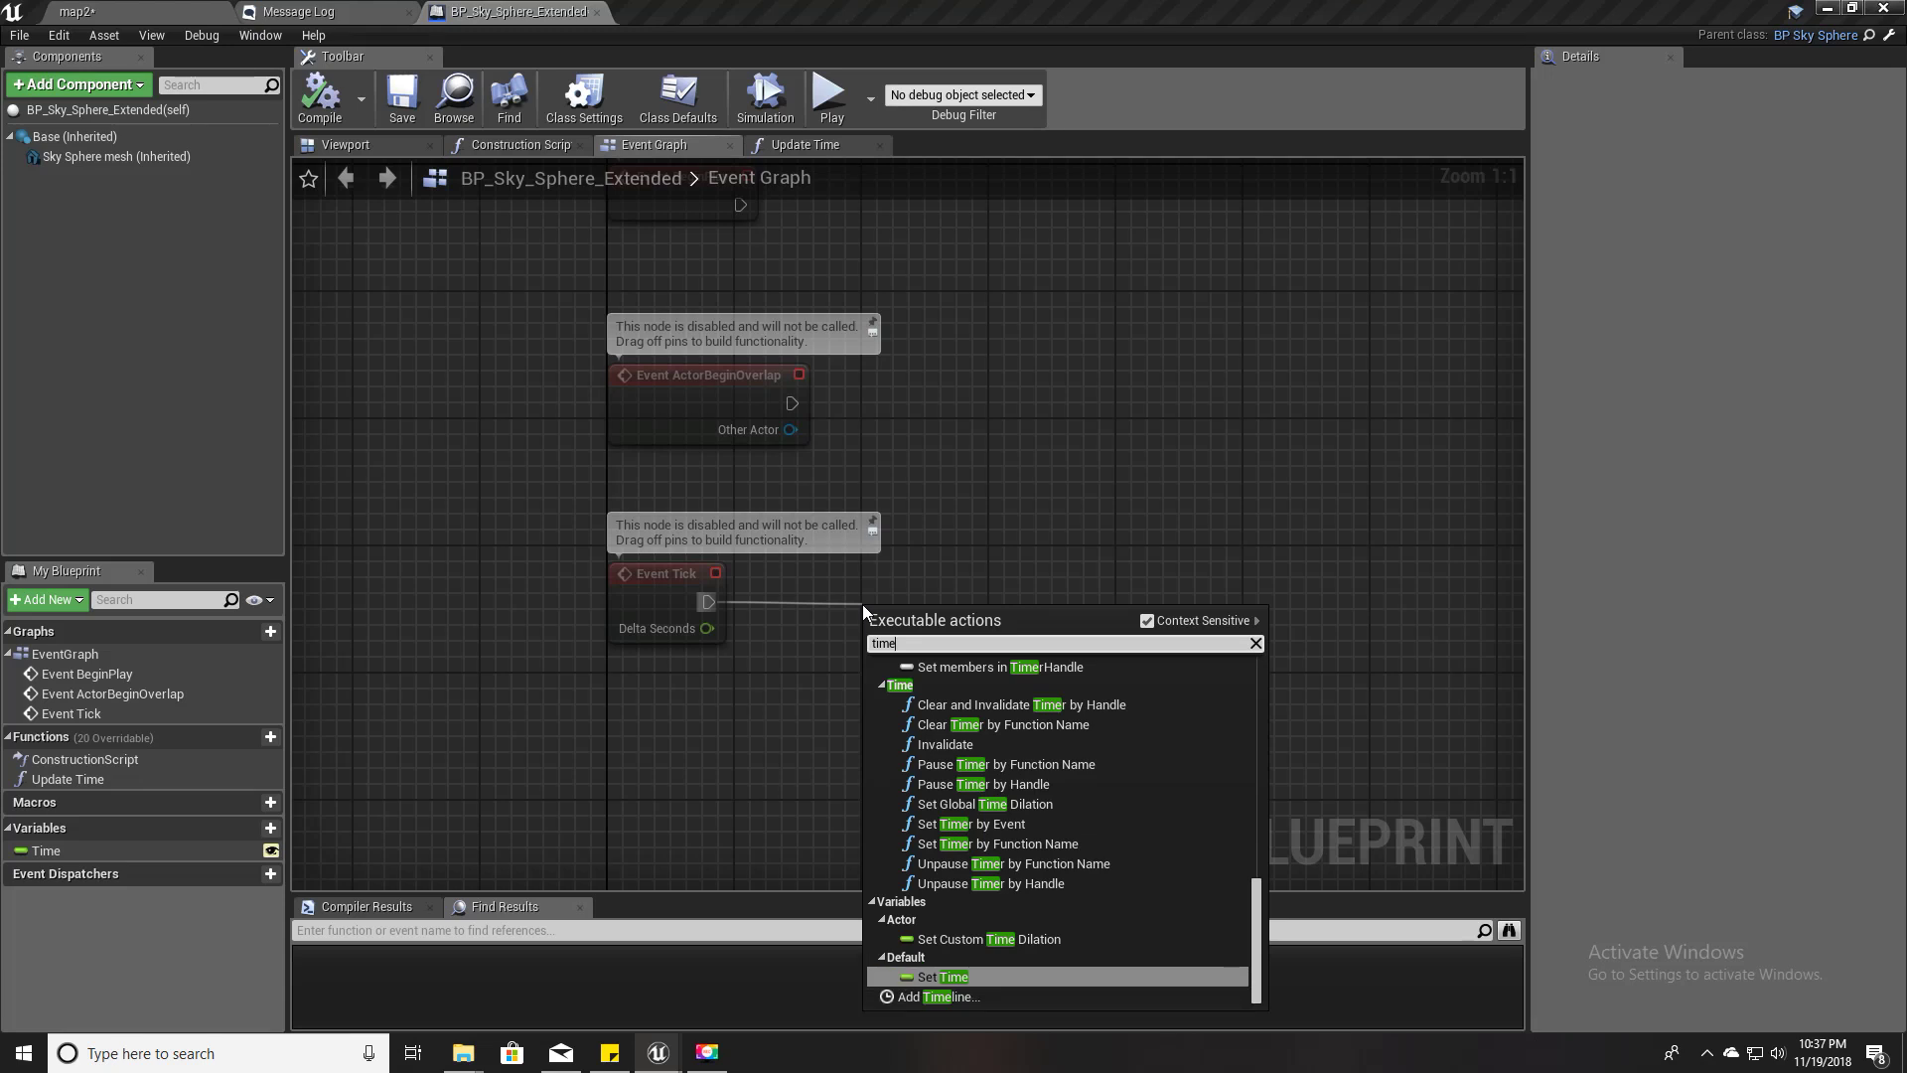
{"action": "key", "text": "Return"}
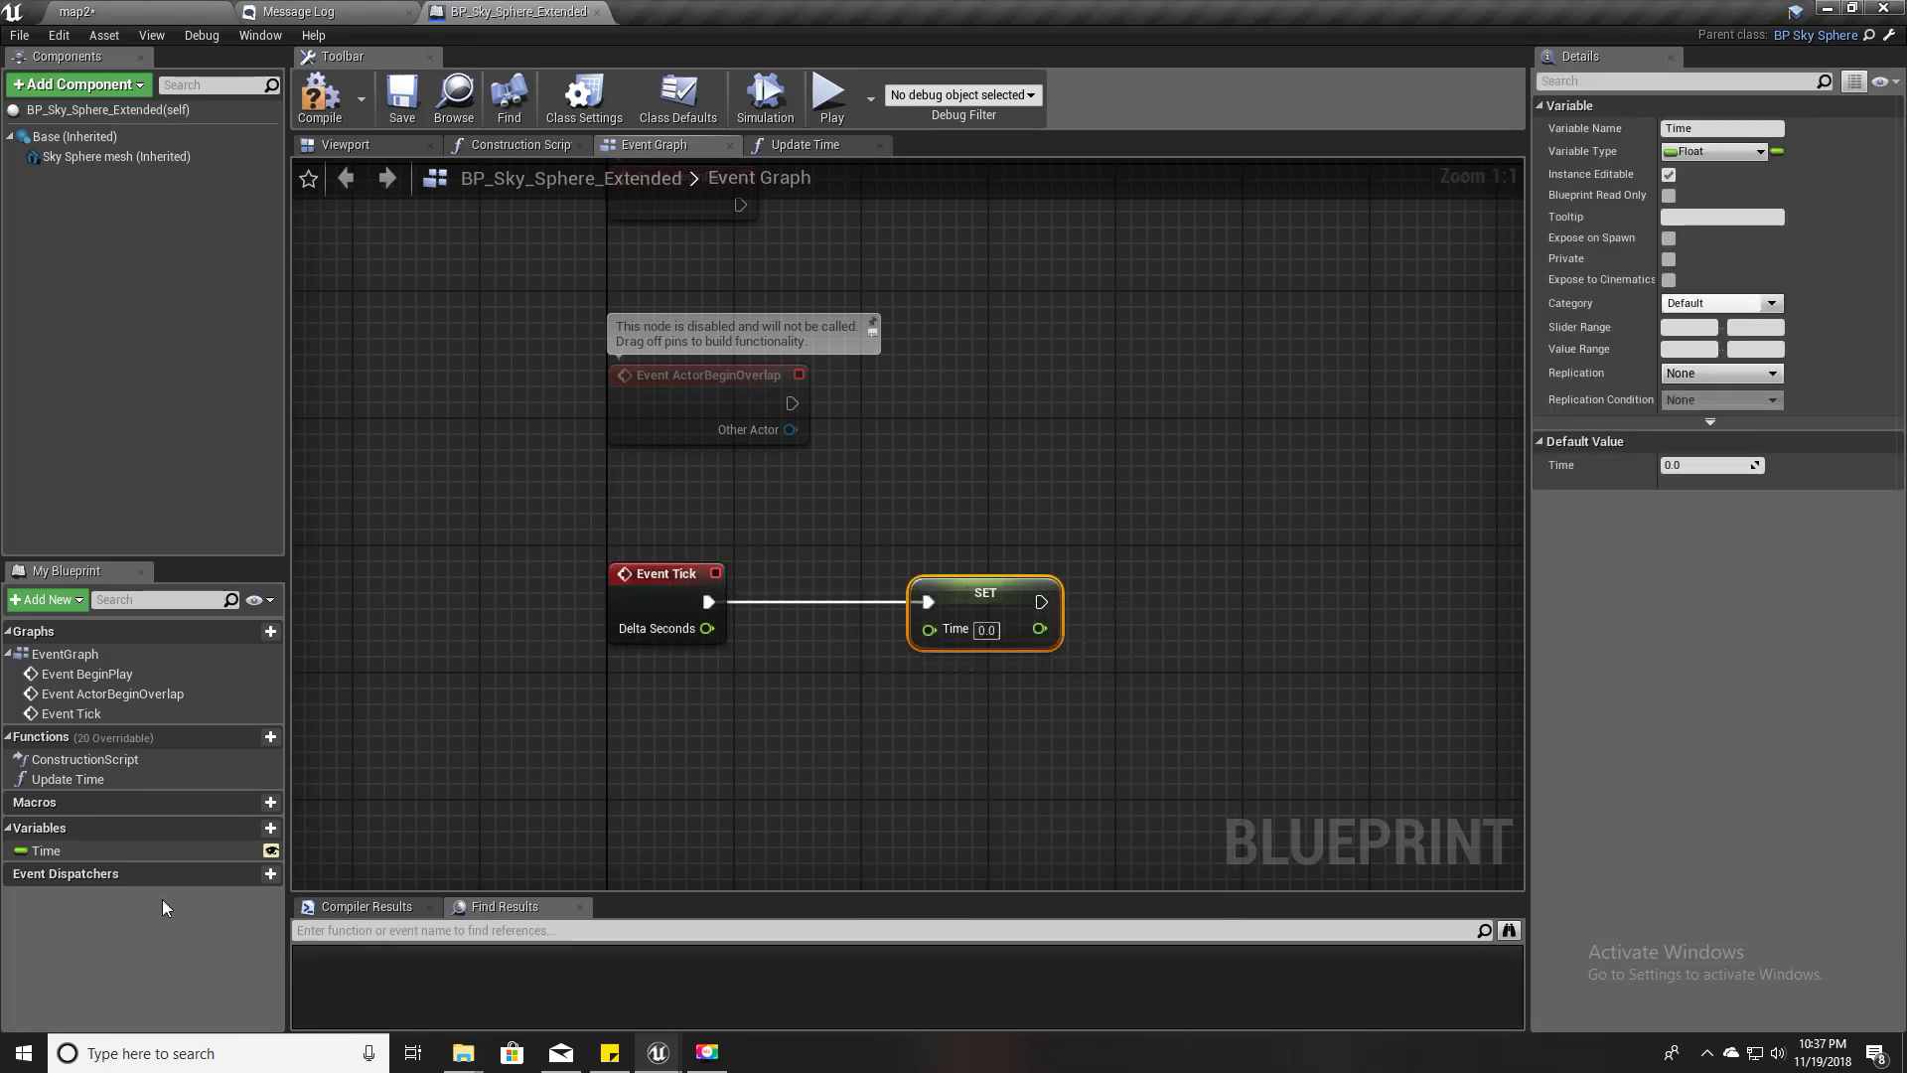
- Get the Time variable and feed it into a float + float node that adds 0.005
{"action": "left_click_drag", "start_coordinate": [45, 850], "coordinate": [872, 760]}
{"action": "left_click", "coordinate": [795, 737]}
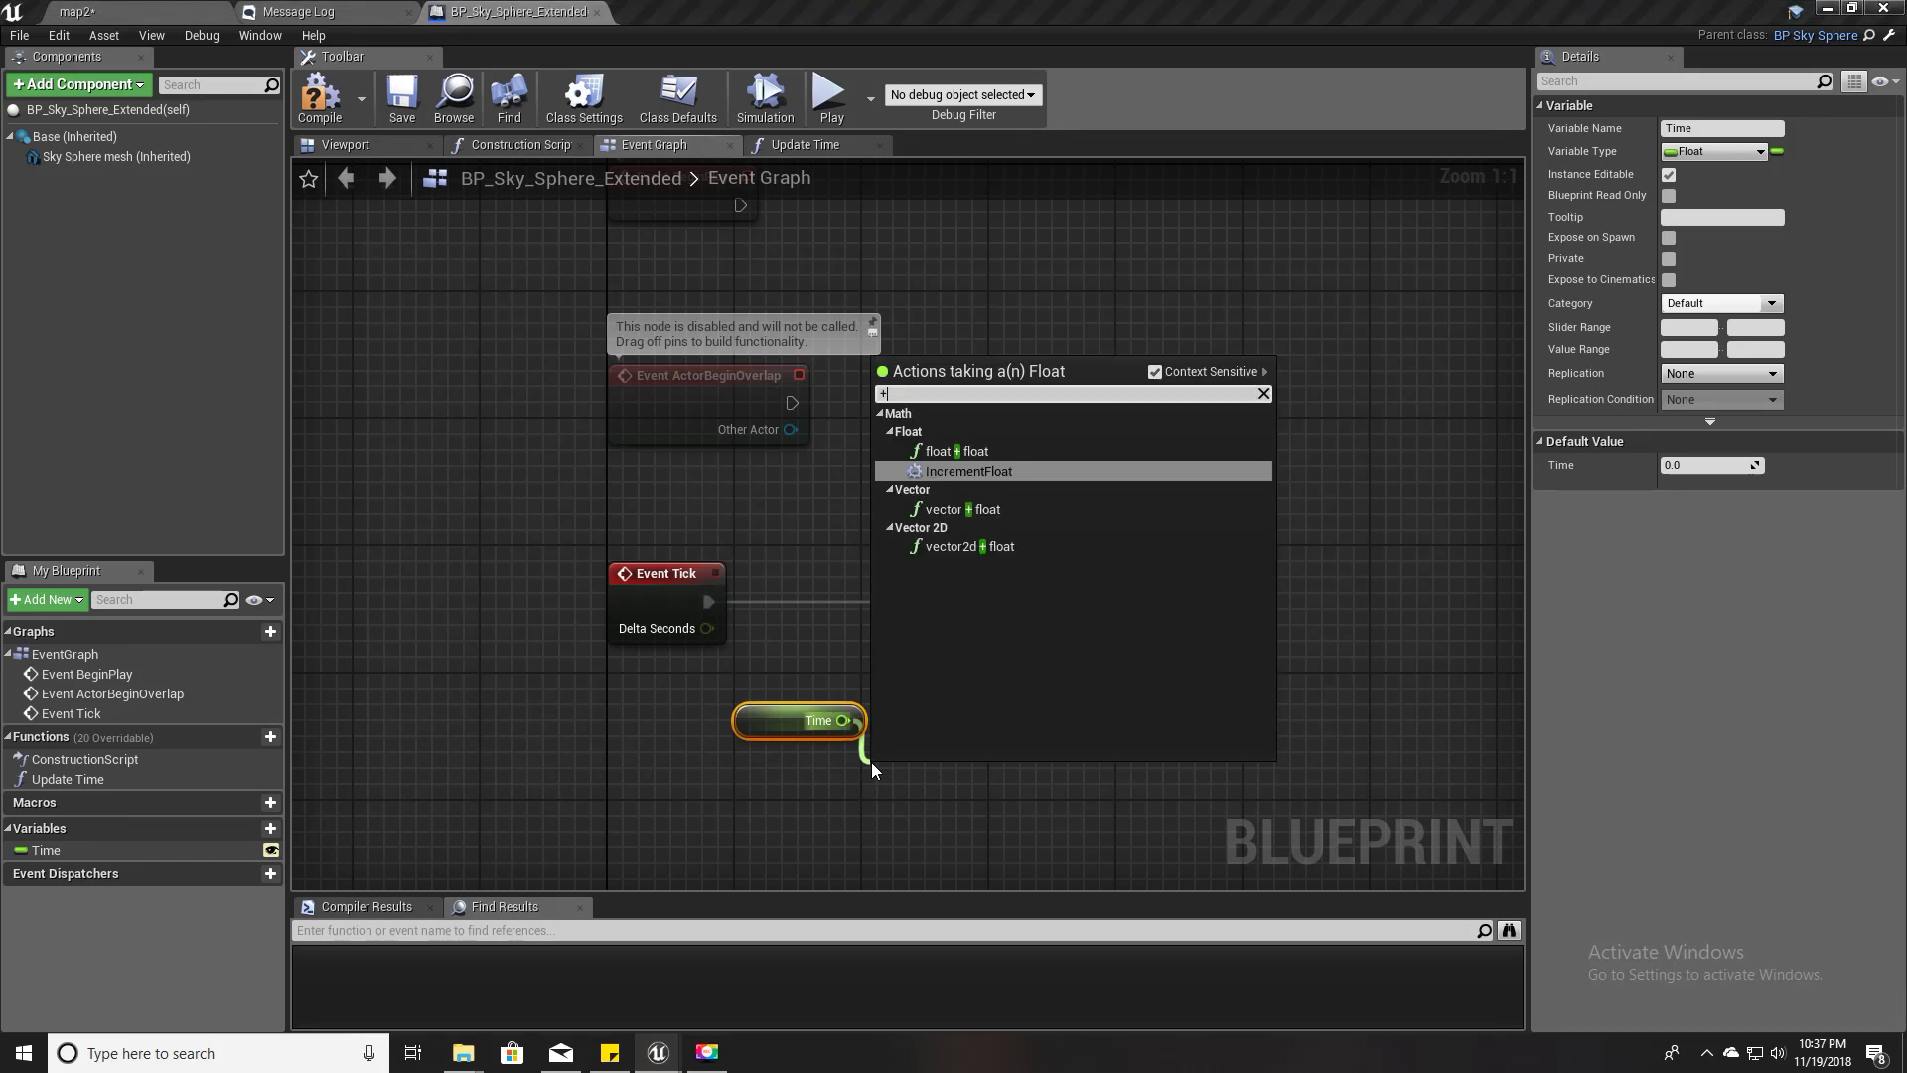
{"action": "key", "text": "Up"}
{"action": "key", "text": "Return"}
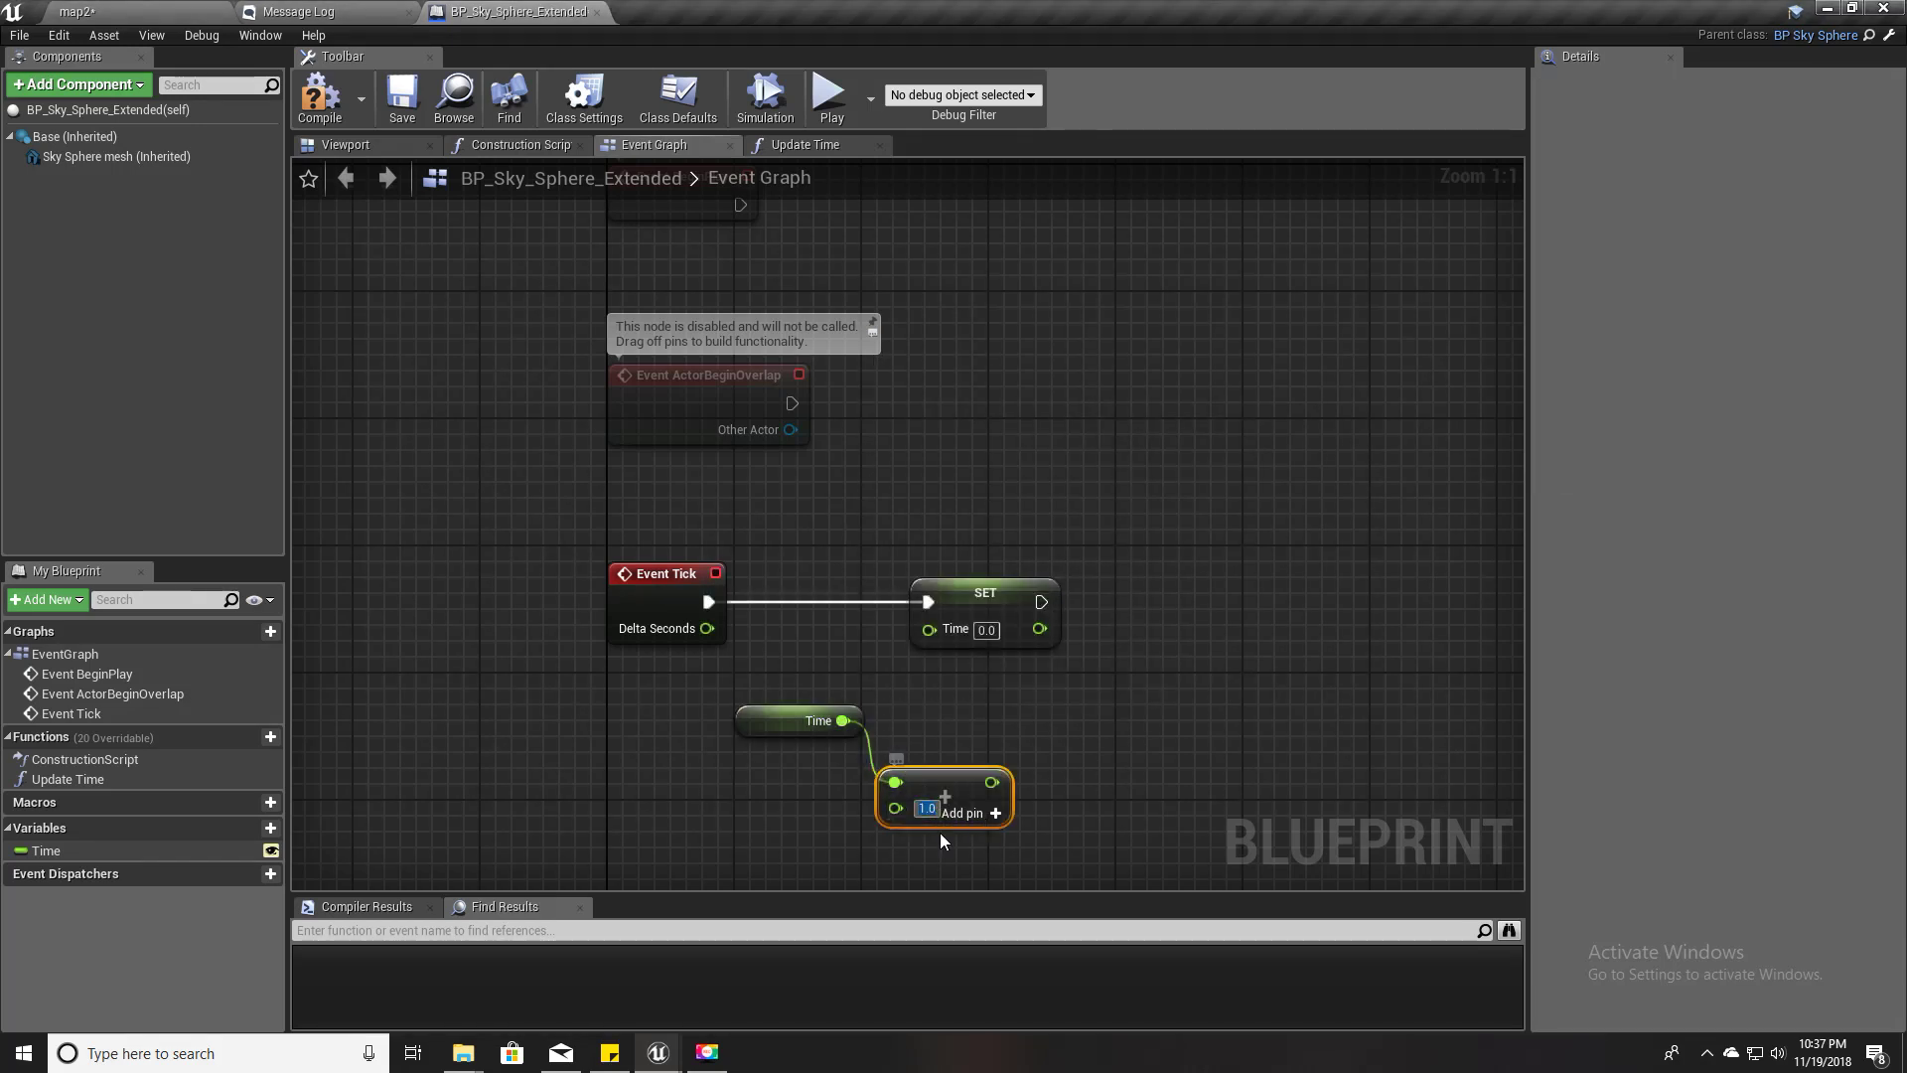
{"action": "type", "text": ".05"}
{"action": "key", "text": "Left"}
{"action": "type", "text": "0"}
{"action": "key", "text": "Return"}
- Connect the addition's result to the Set node's Time input and arrange the Time and addition nodes
{"action": "left_click_drag", "start_coordinate": [1012, 779], "coordinate": [929, 629]}
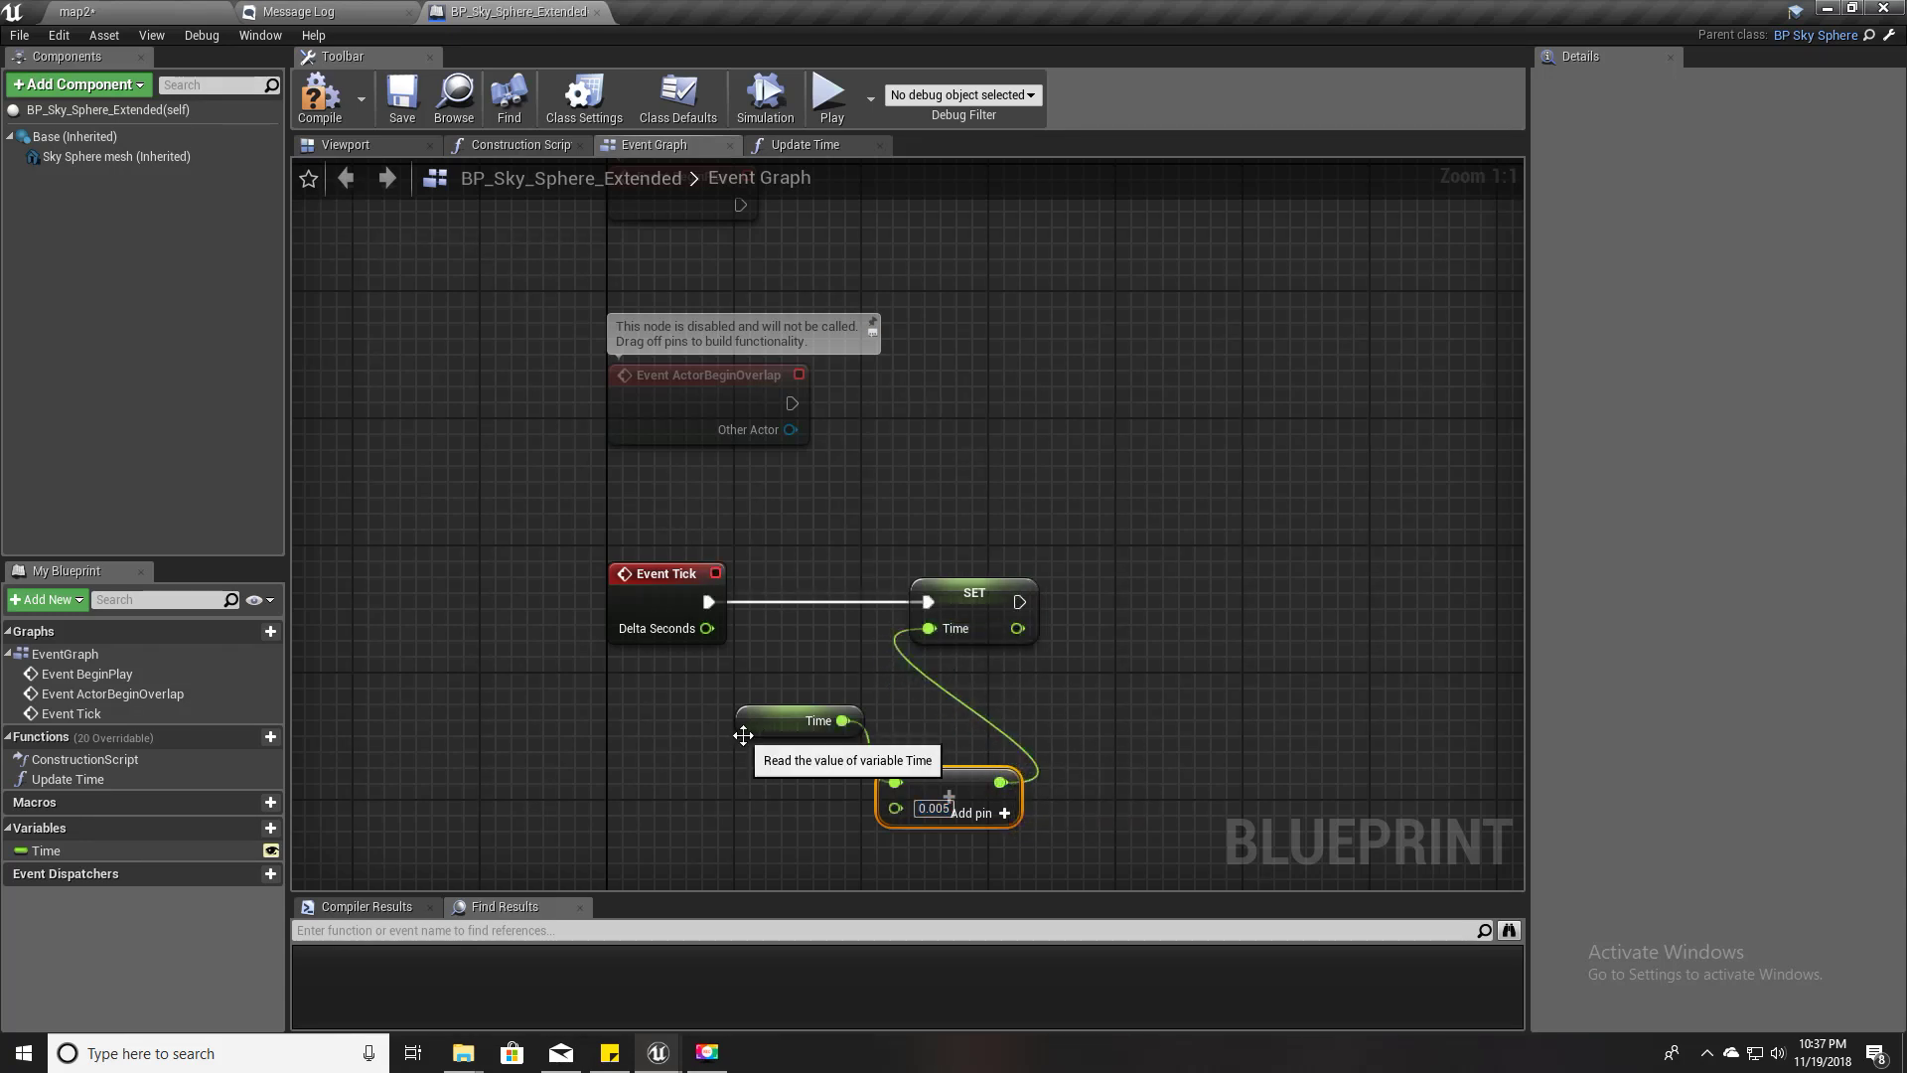
{"action": "left_click_drag", "start_coordinate": [755, 725], "coordinate": [675, 773]}
{"action": "left_click_drag", "start_coordinate": [941, 790], "coordinate": [894, 743]}
{"action": "right_click_drag", "start_coordinate": [894, 743], "coordinate": [691, 724]}
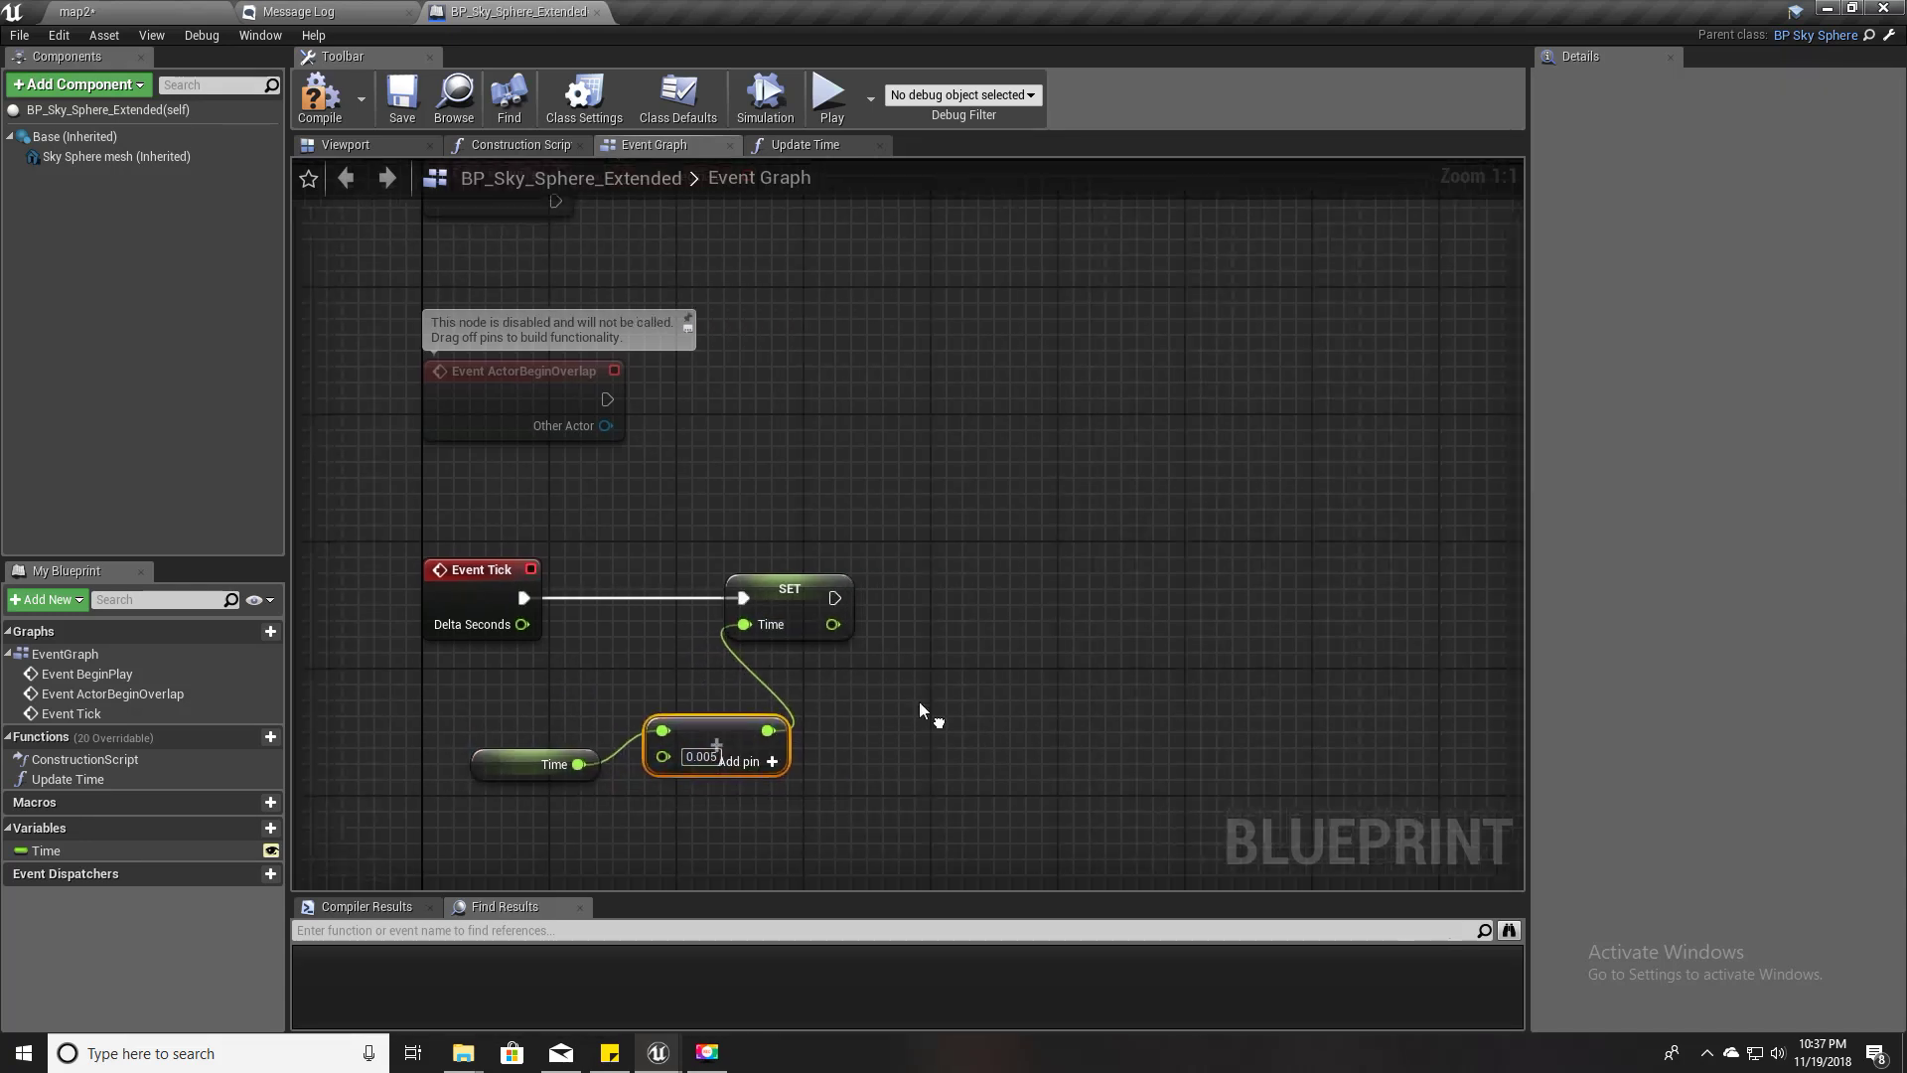
- Call Update Time after the Set Time node and compile the blueprint
{"action": "left_click_drag", "start_coordinate": [814, 583], "coordinate": [872, 580]}
{"action": "type", "text": "updatet"}
{"action": "key", "text": "Return"}
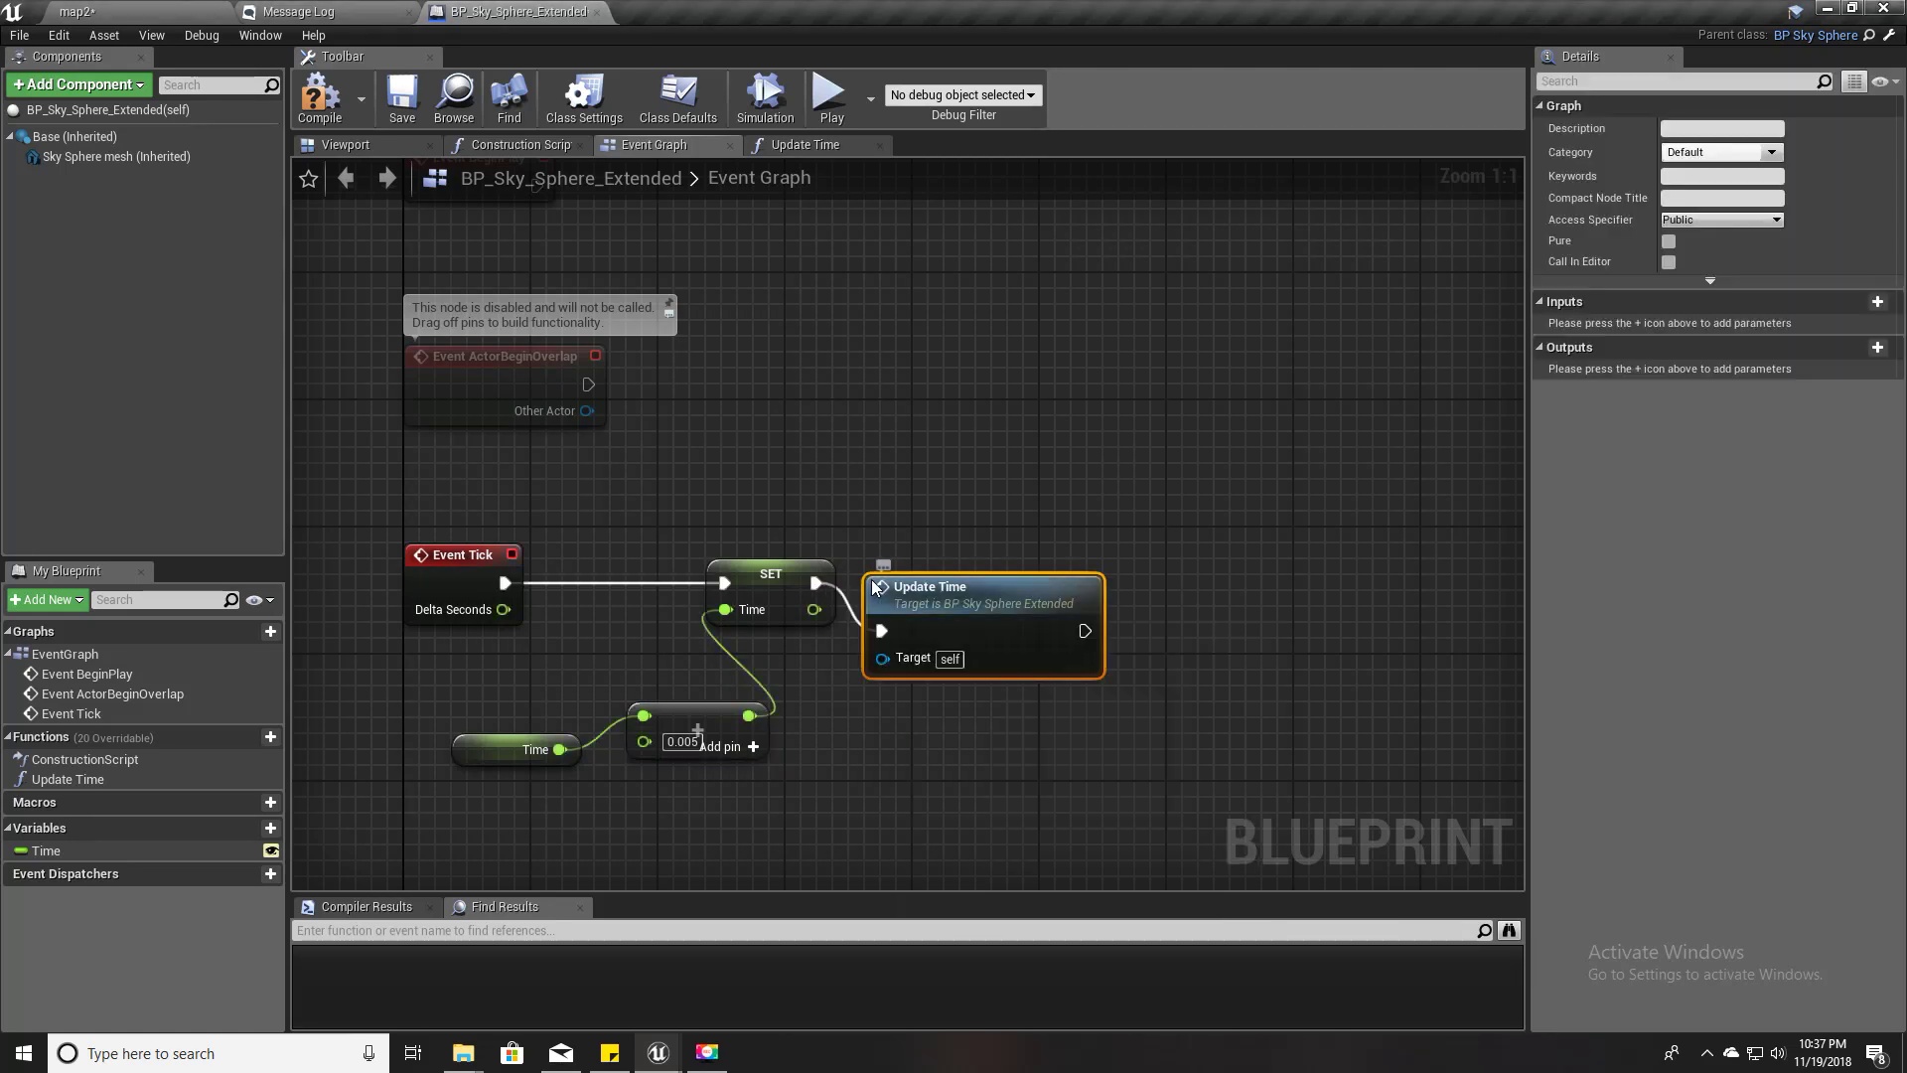
{"action": "left_click", "coordinate": [318, 96]}
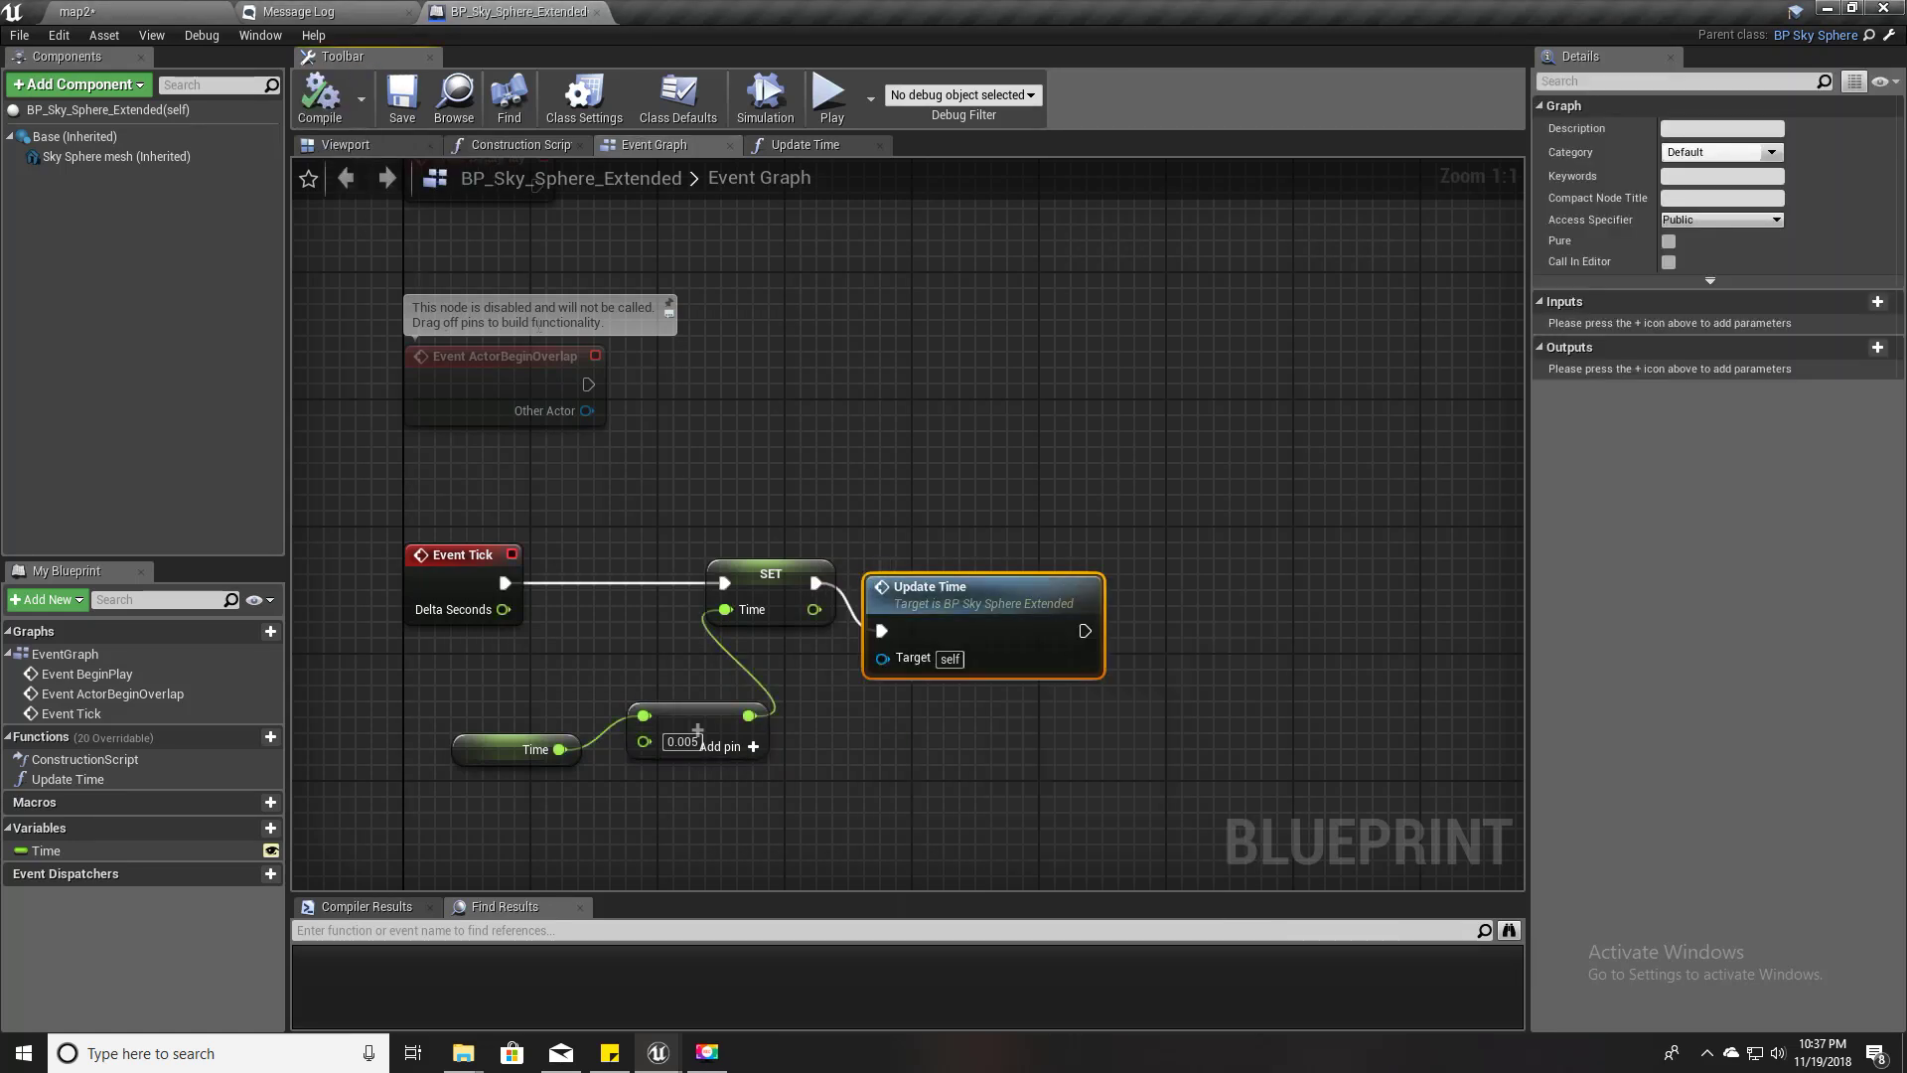
- Play the level in a fullscreen viewport and watch the sun move across the sky
{"action": "left_click", "coordinate": [117, 9]}
{"action": "key", "text": "F11"}
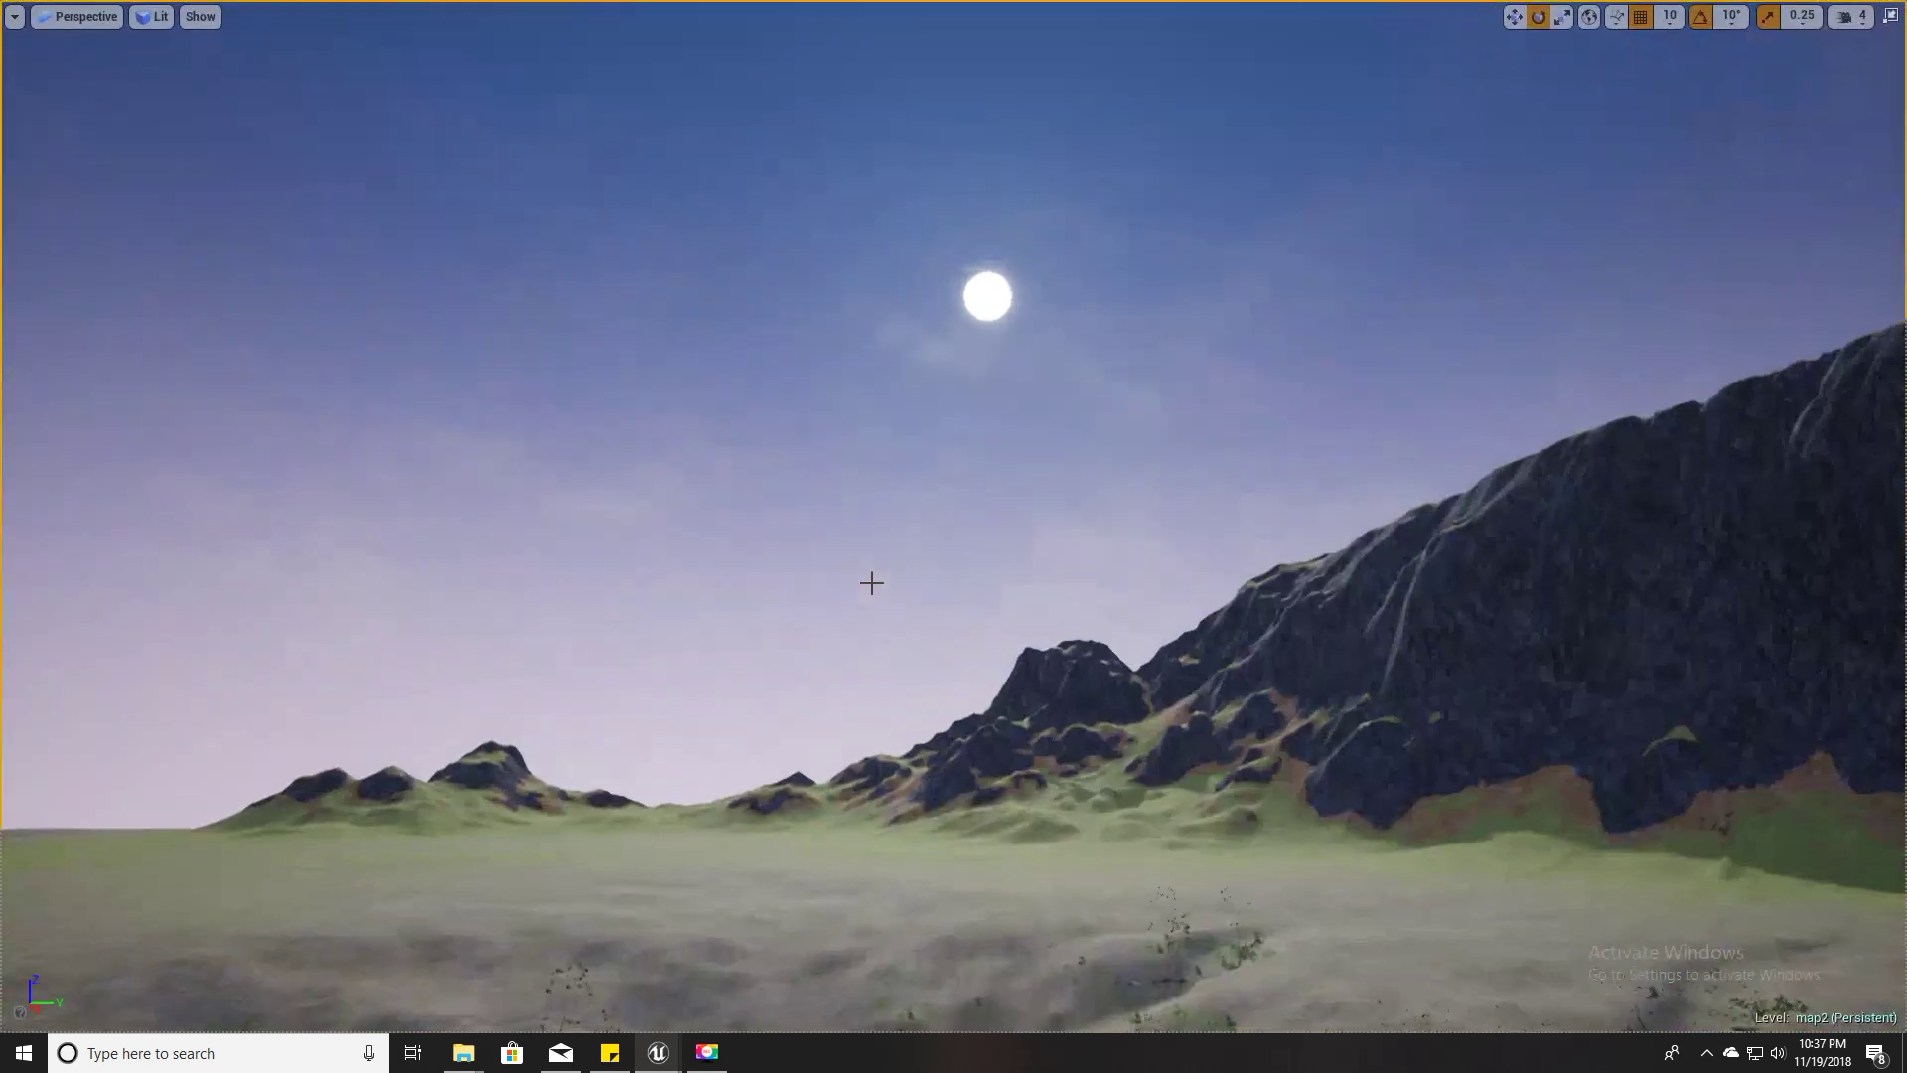
{"action": "key", "text": "alt+p"}
{"action": "key", "text": "w"}
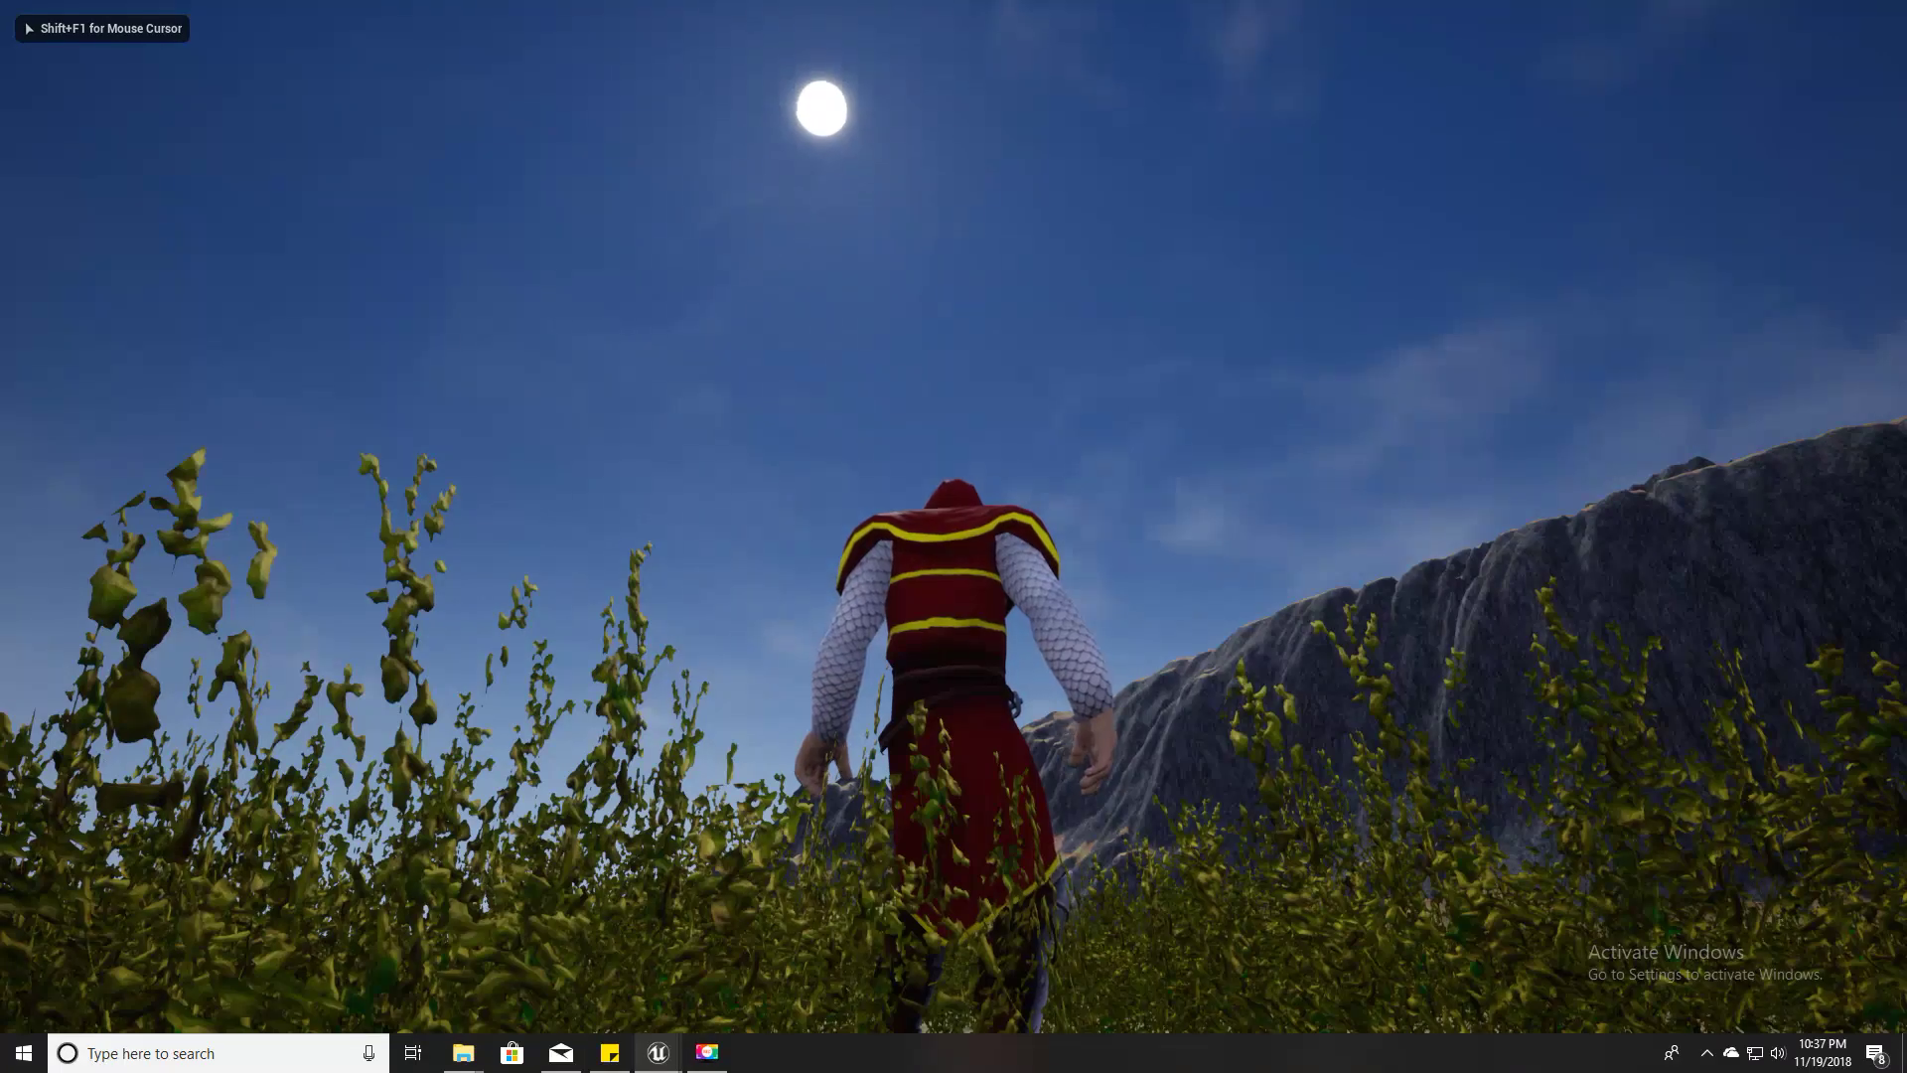
- Run the ToggleDebugCamera console command in the playing game
{"action": "key", "text": "shift+F1"}
{"action": "key", "text": "grave"}
{"action": "type", "text": "too"}
{"action": "key", "text": "Up"}
{"action": "key", "text": "Up"}
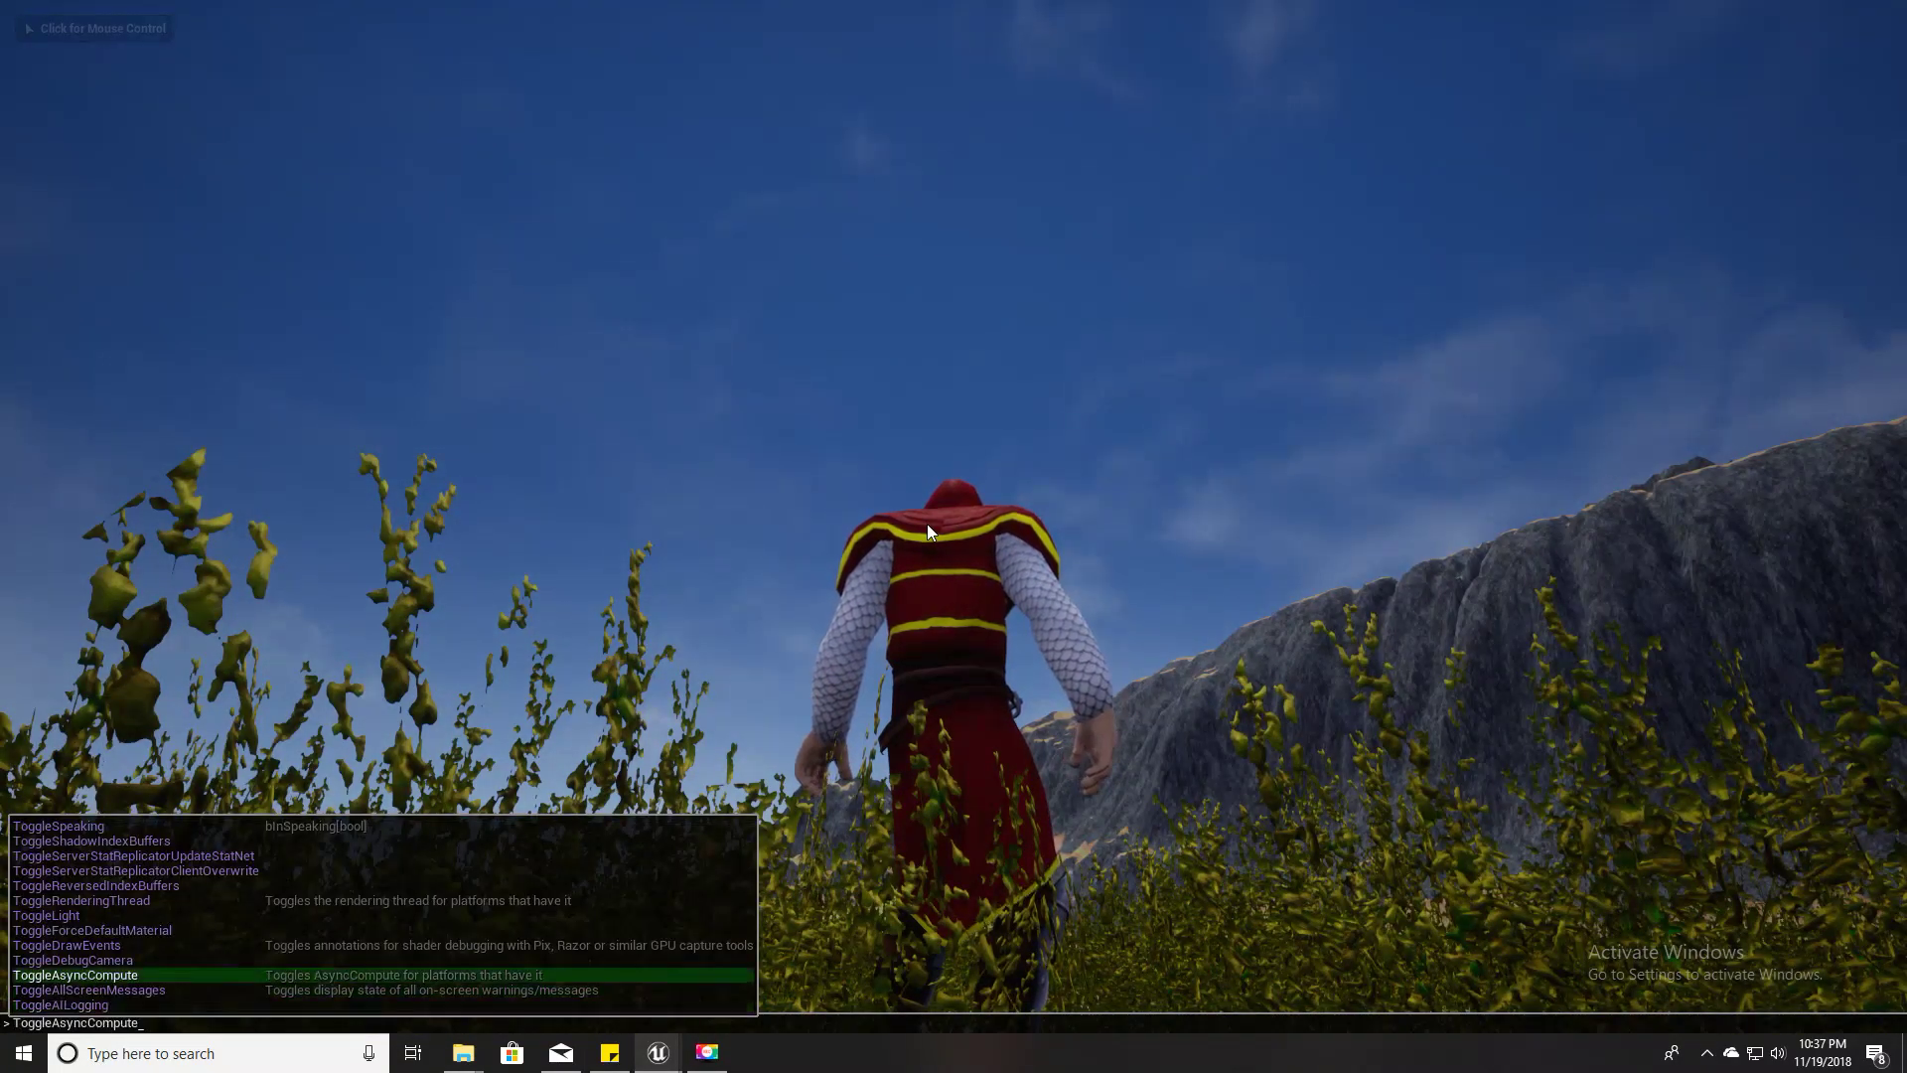
{"action": "key", "text": "Tab"}
{"action": "key", "text": "Return"}
- Fly the debug camera above the foliage to watch the day-night cycle, then end play and leave the fullscreen view
{"action": "left_click", "coordinate": [927, 522]}
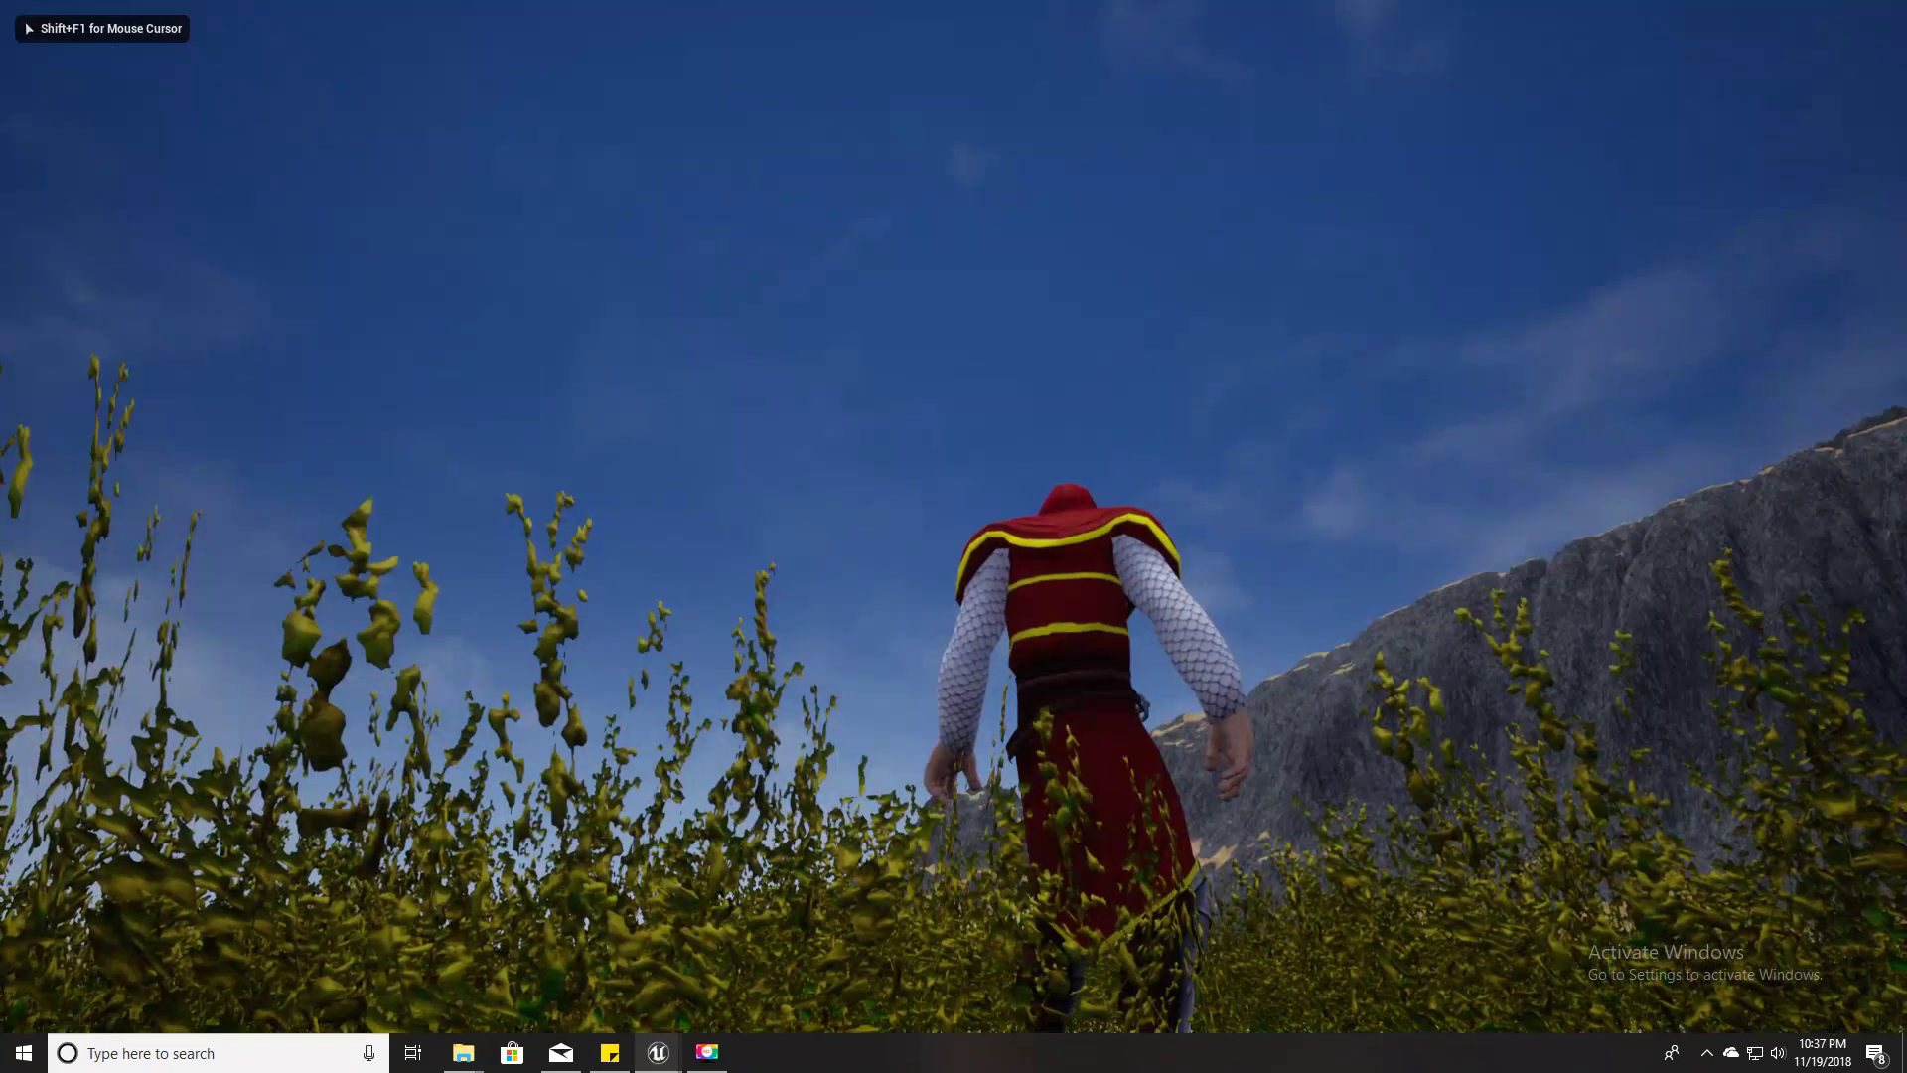
{"action": "key", "text": "a"}
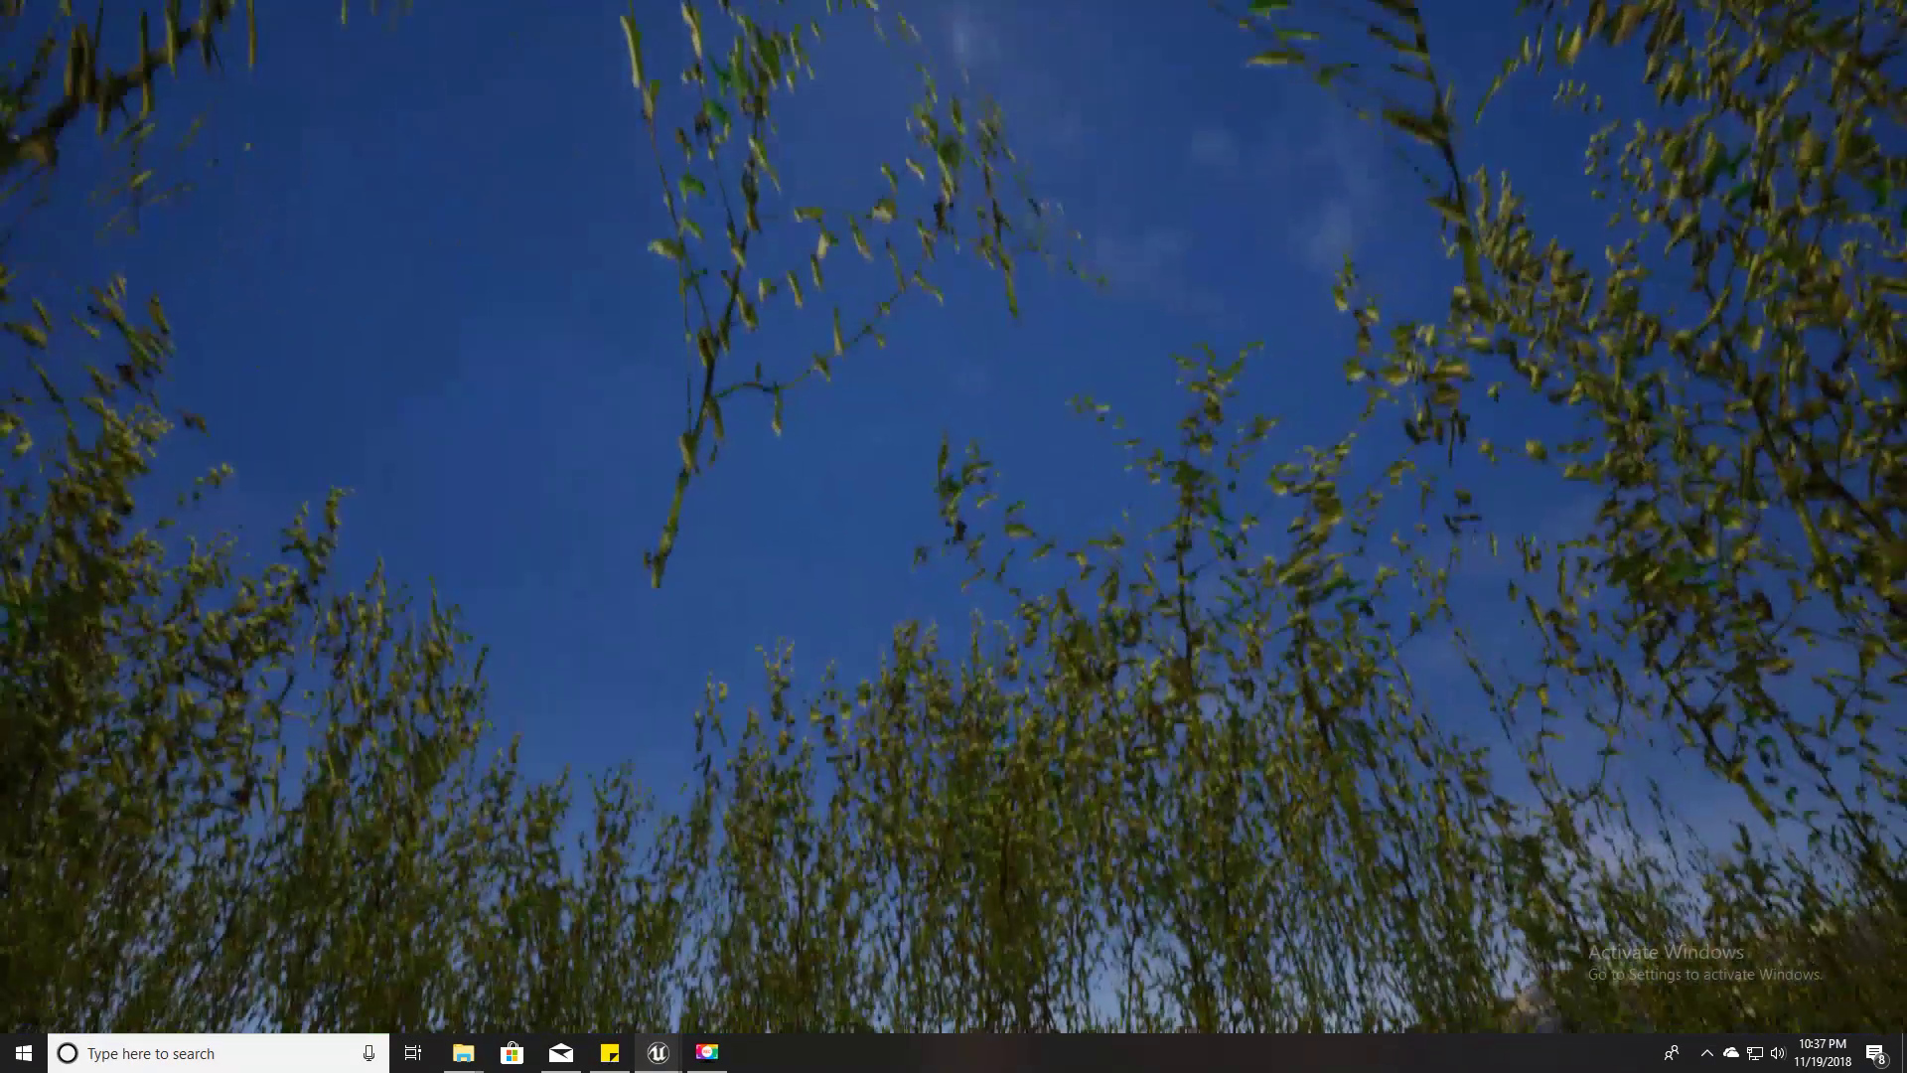
{"action": "key", "text": "w"}
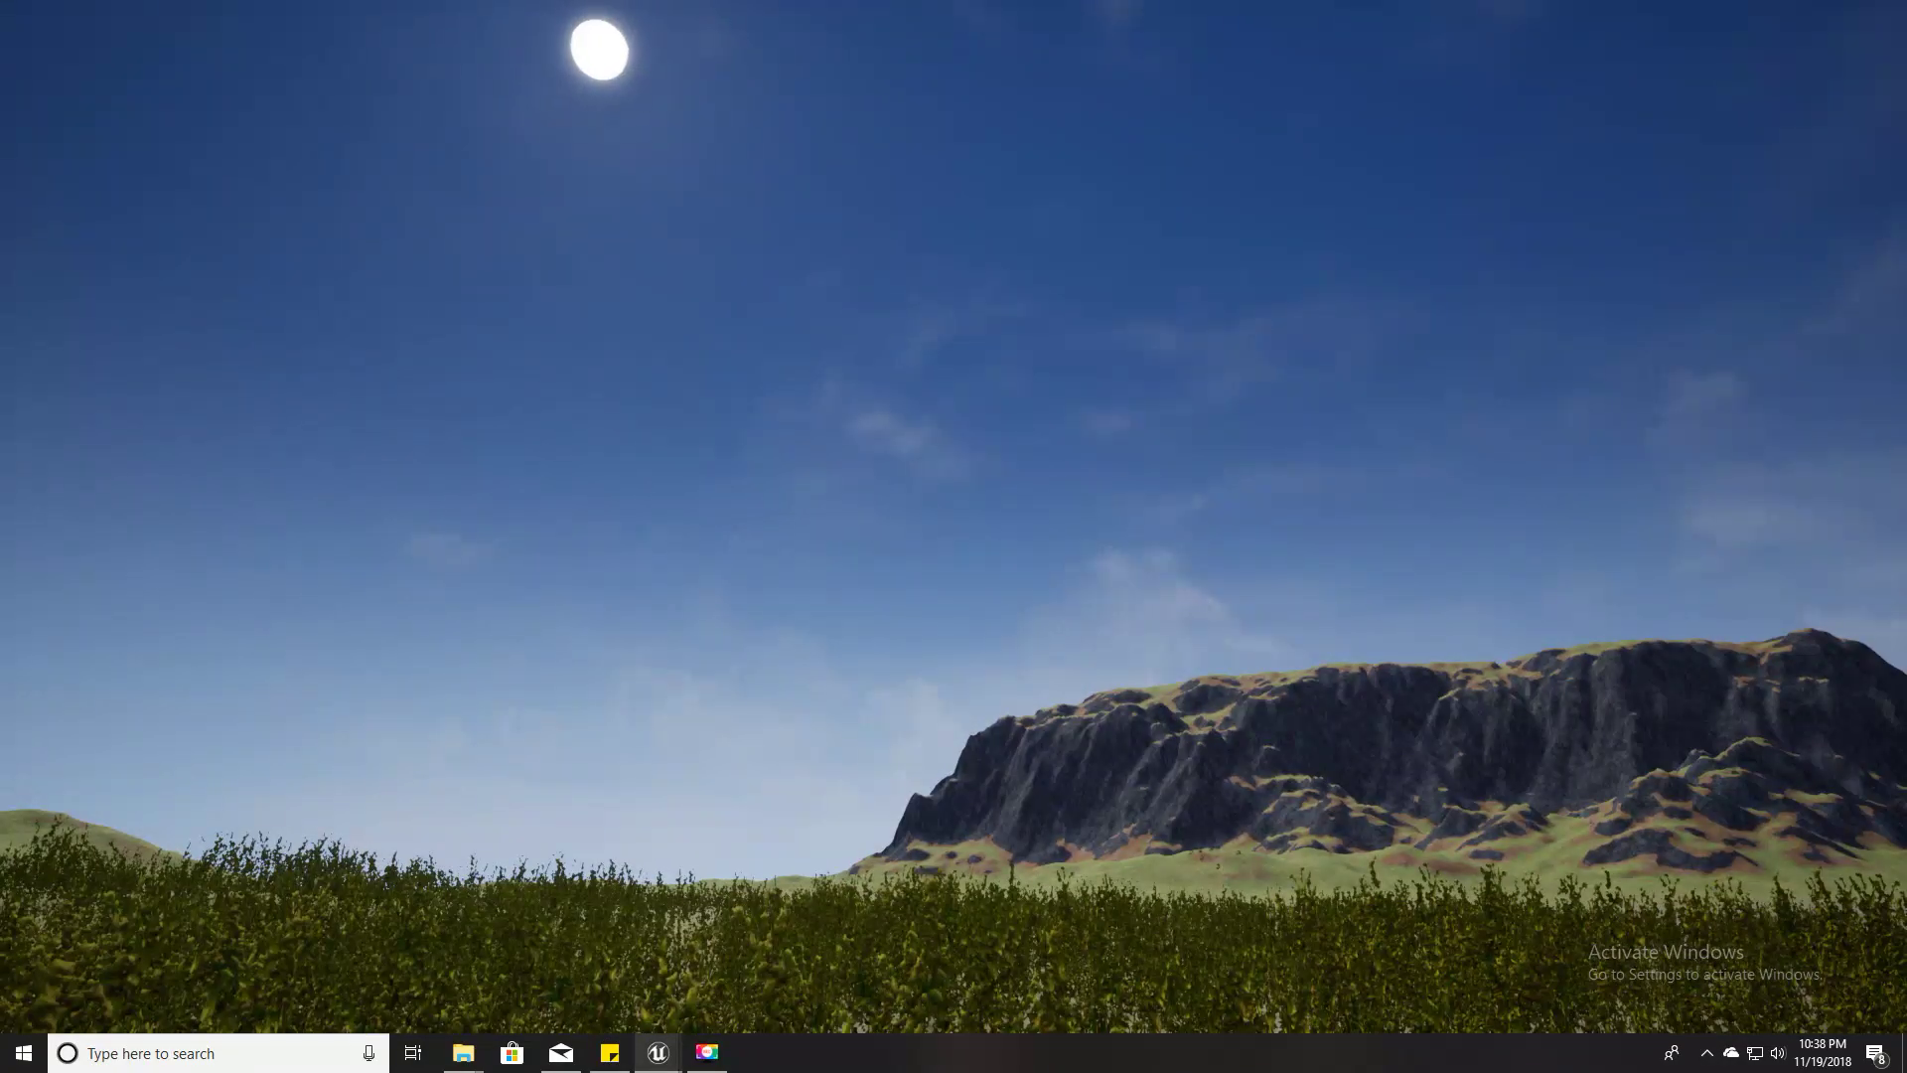
{"action": "key", "text": "q"}
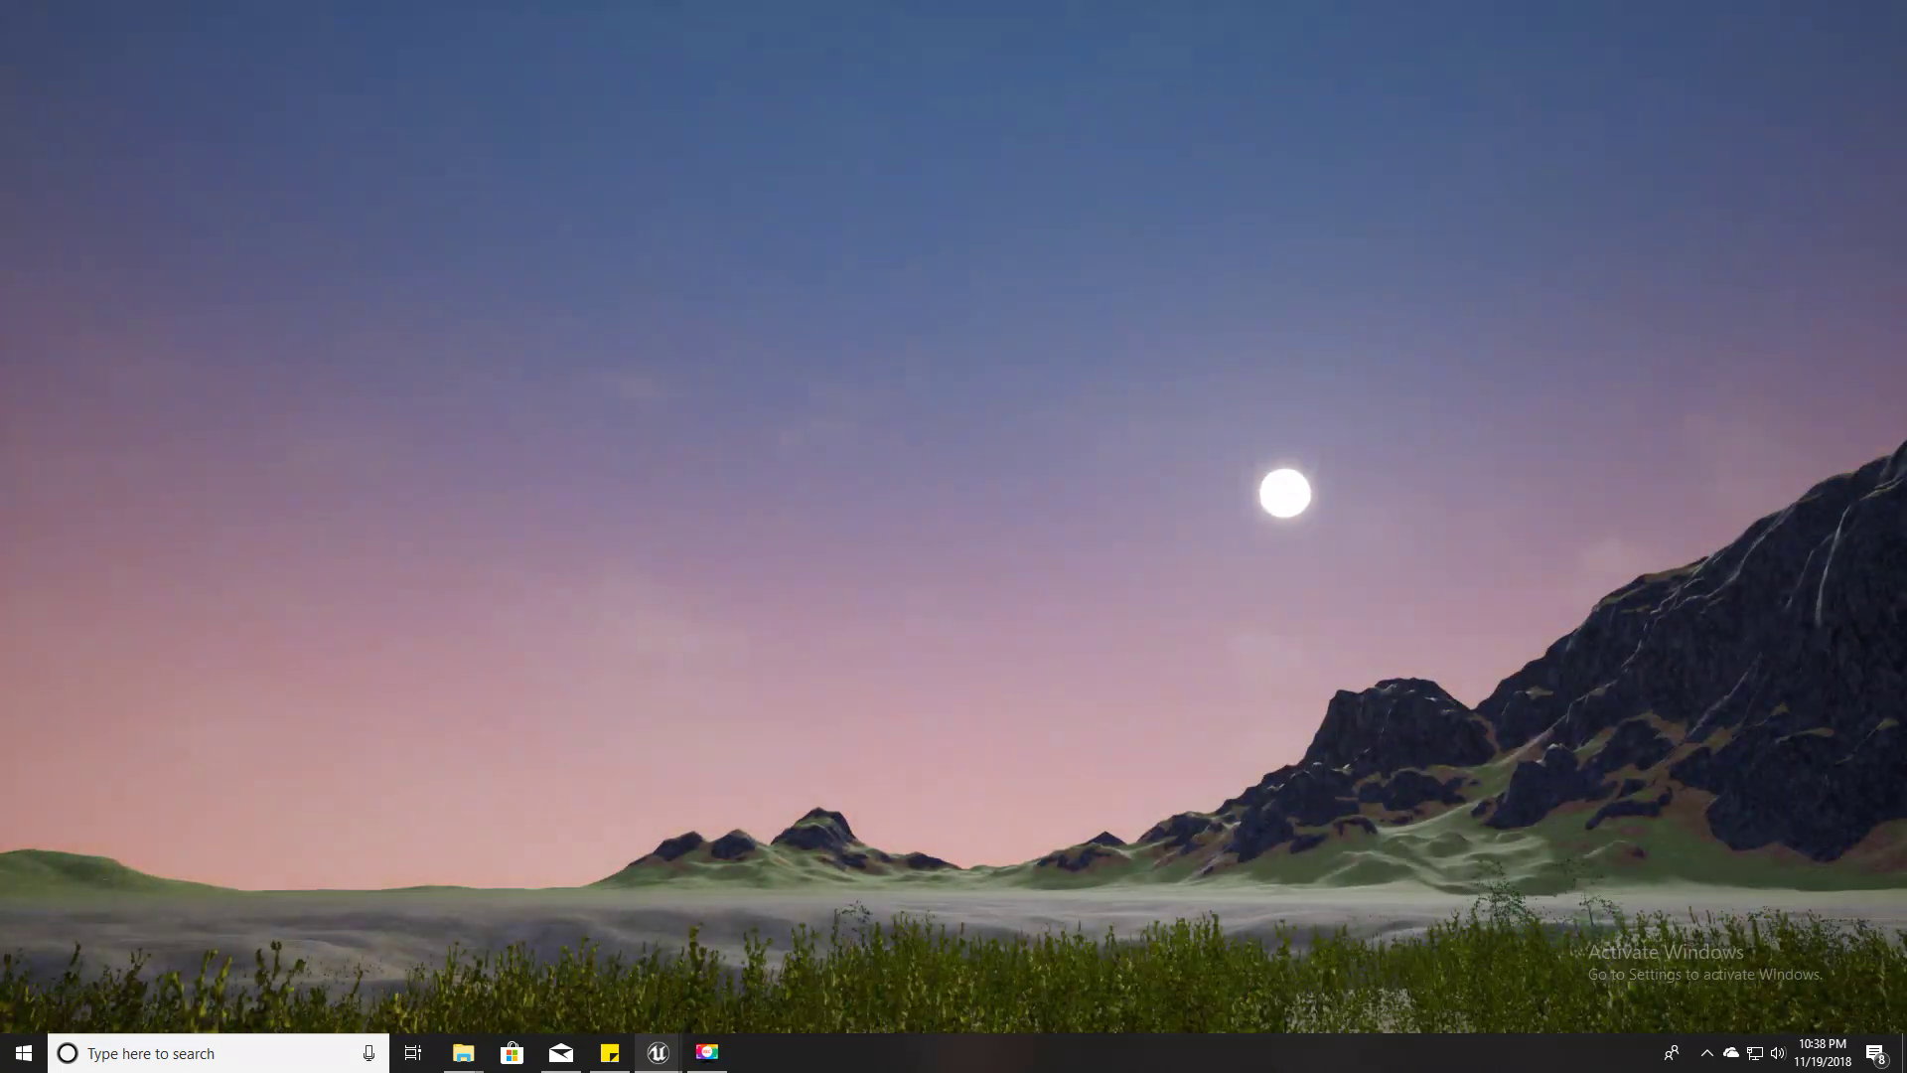
{"action": "key", "text": "Escape"}
{"action": "key", "text": "F11"}
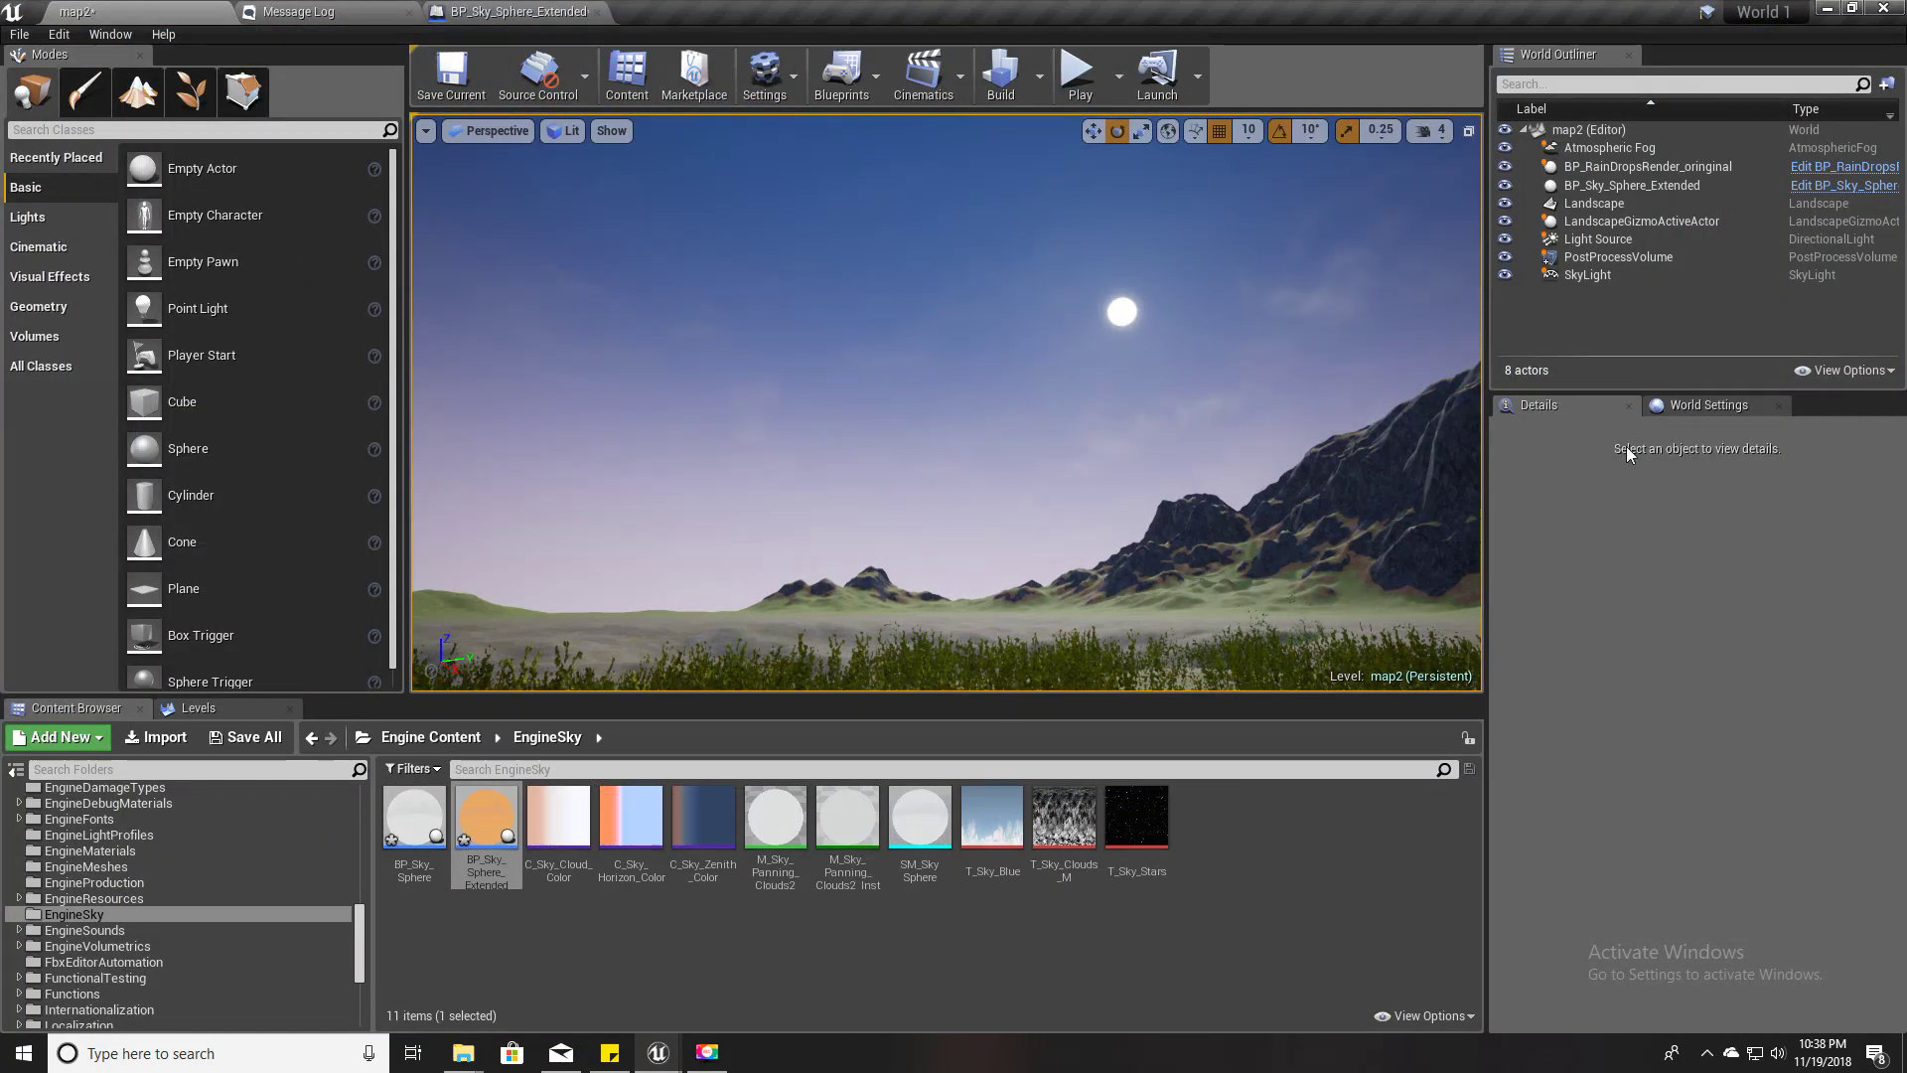
- Enable Light Shaft Bloom on the Light Source directional light
{"action": "left_click", "coordinate": [1597, 240]}
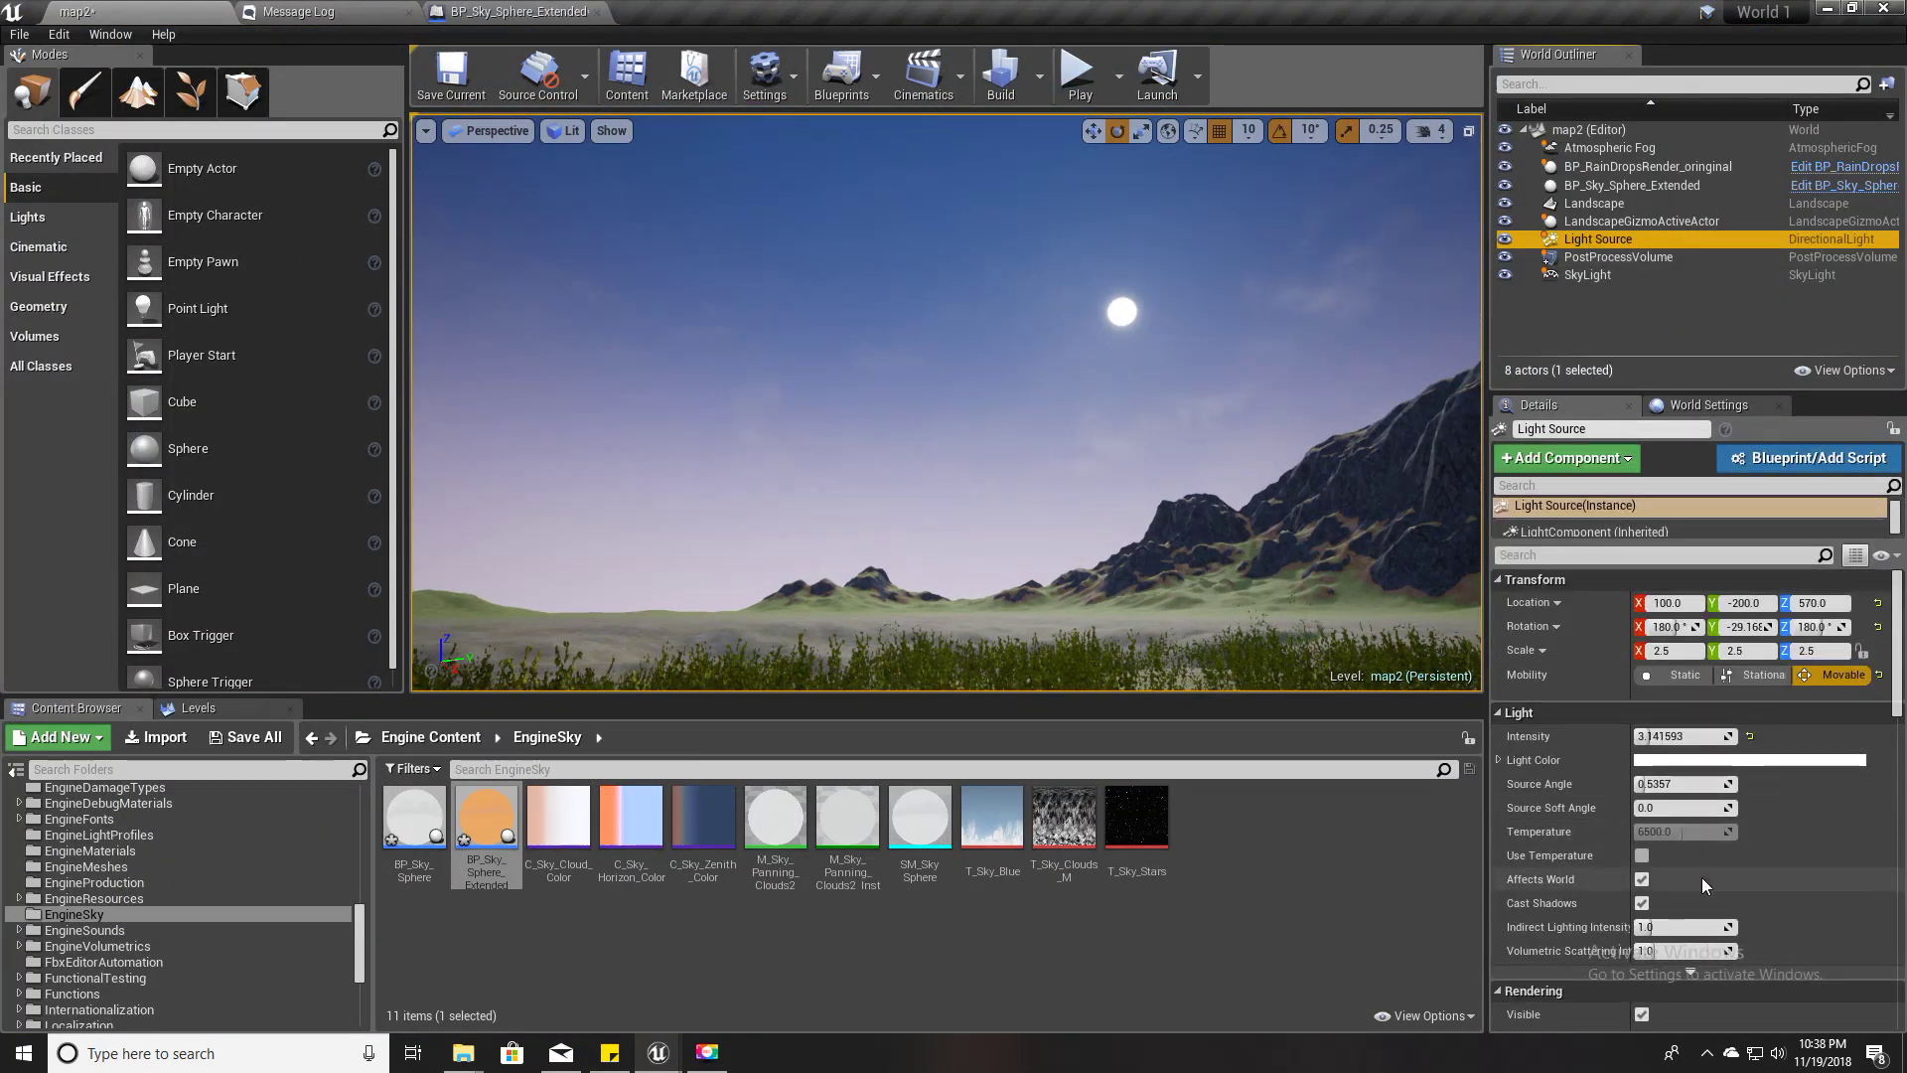
{"action": "scroll", "coordinate": [1701, 874], "scroll_direction": "down", "scroll_amount": 8}
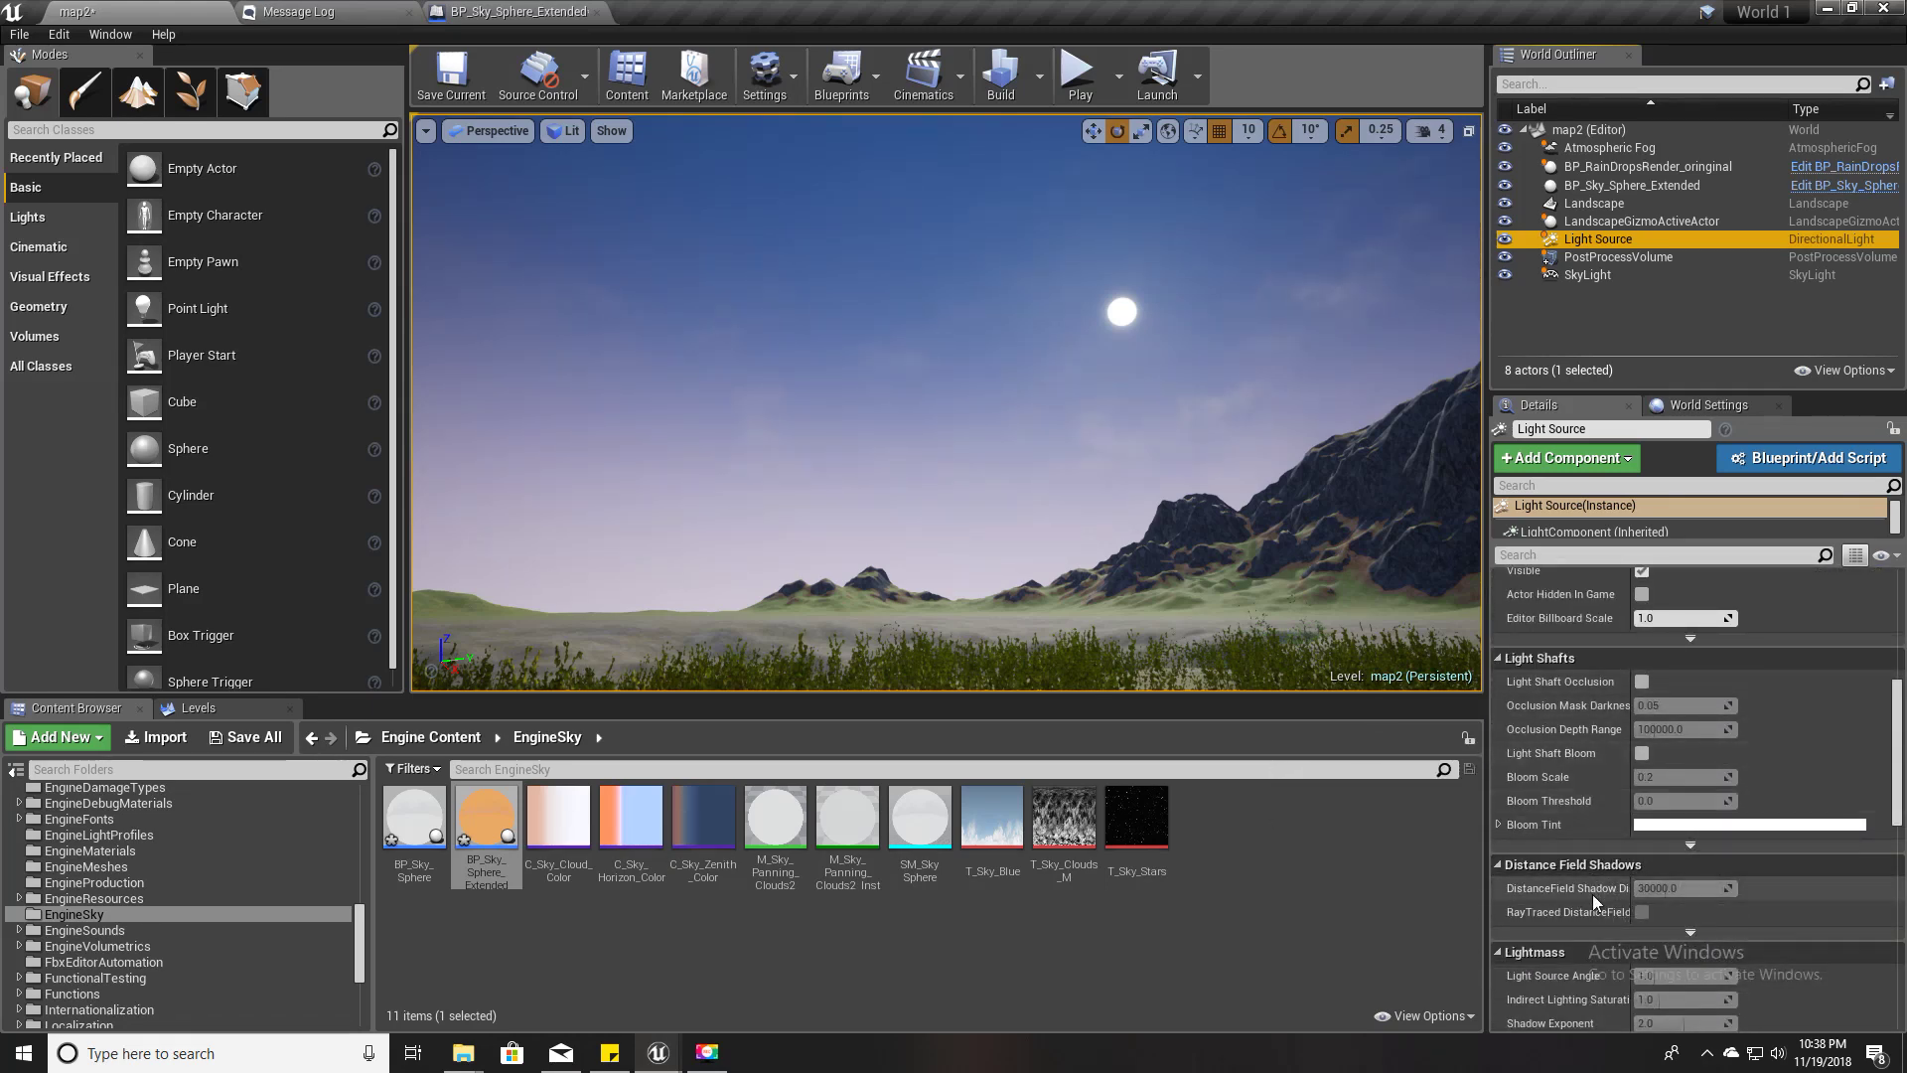
{"action": "left_click", "coordinate": [1643, 753]}
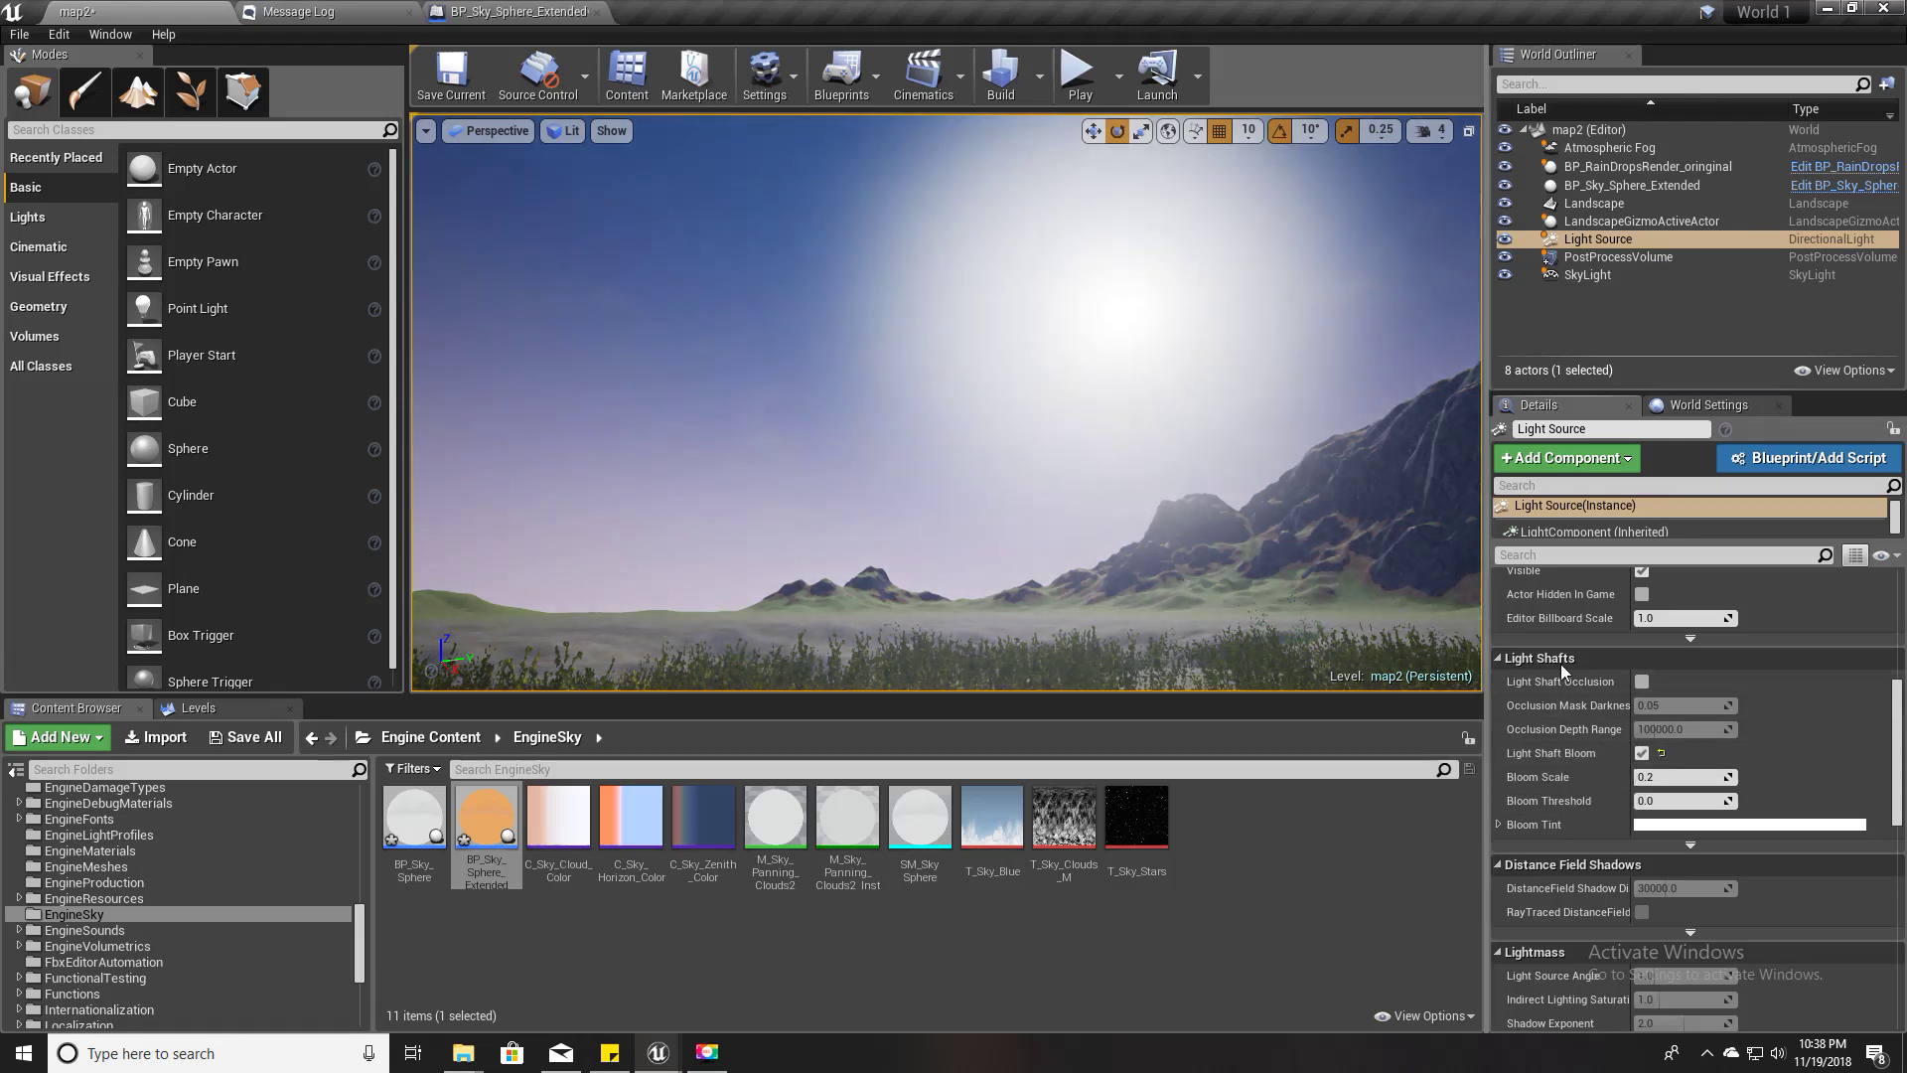
- Set the sky sphere's Time to about 8.87 and inspect the sun's bloom over the landscape
{"action": "left_click", "coordinate": [1396, 248]}
{"action": "scroll", "coordinate": [1689, 856], "scroll_direction": "up", "scroll_amount": 2}
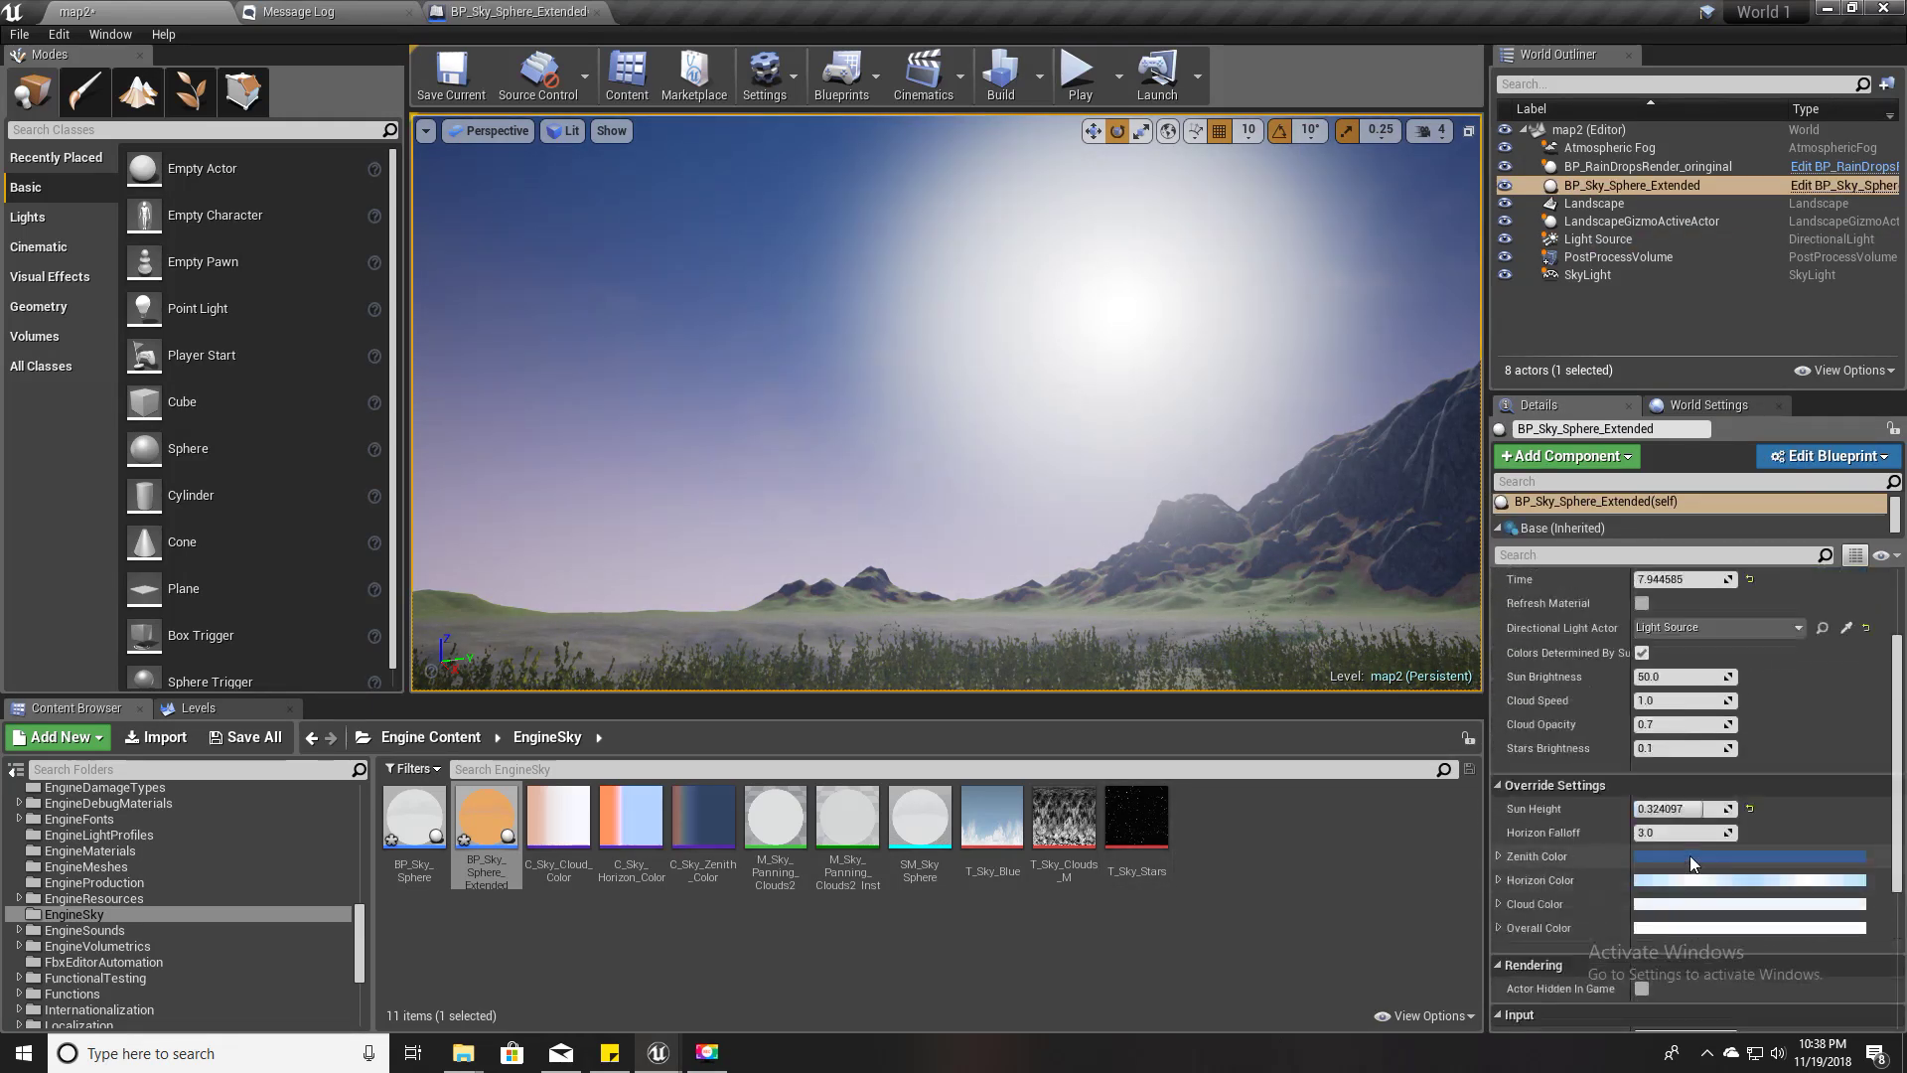
{"action": "scroll", "coordinate": [1670, 817], "scroll_direction": "up", "scroll_amount": 2}
{"action": "mouse_move", "coordinate": [1686, 702]}
{"action": "left_mouse_down"}
{"action": "mouse_move", "coordinate": [1629, 700]}
{"action": "mouse_move", "coordinate": [1699, 700]}
{"action": "mouse_move", "coordinate": [1634, 700]}
{"action": "mouse_move", "coordinate": [1667, 700]}
{"action": "left_mouse_up"}
{"action": "right_click_drag", "start_coordinate": [944, 398], "coordinate": [730, 462]}
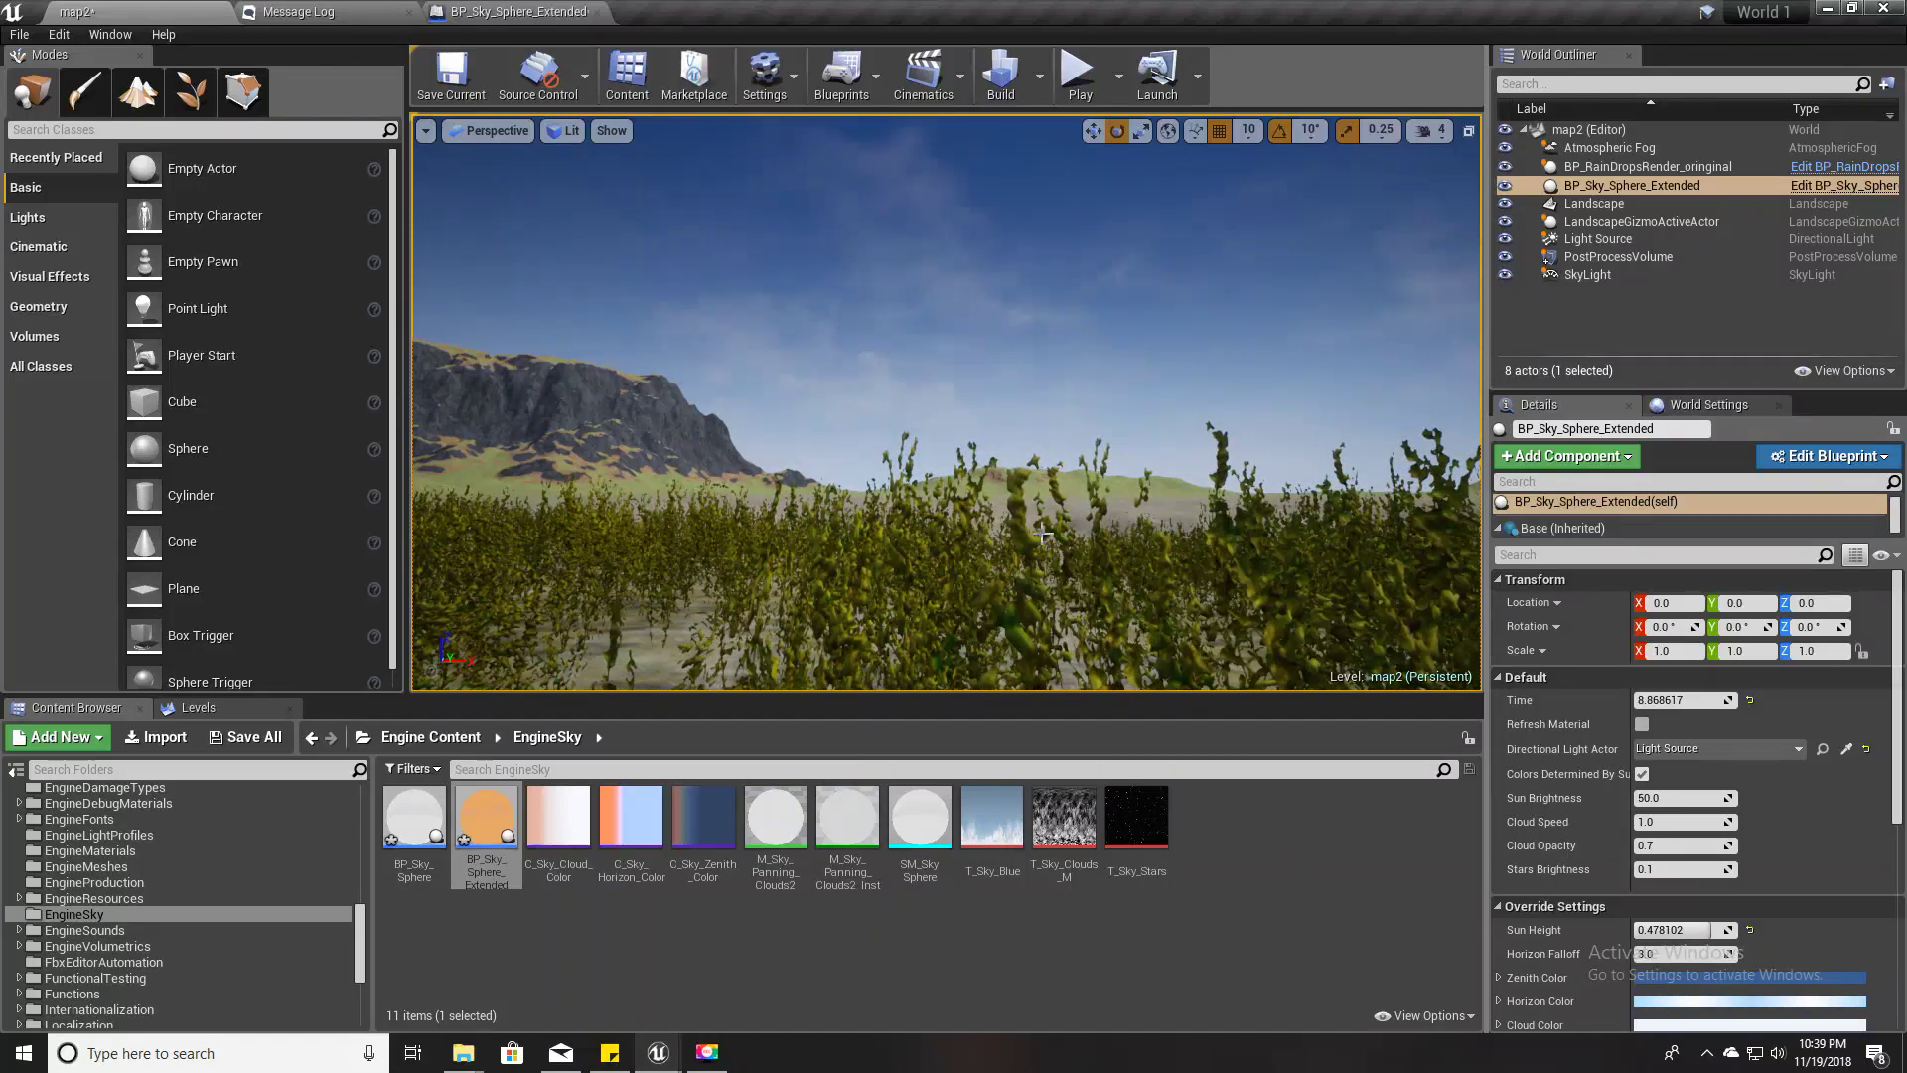
{"action": "right_click_drag", "start_coordinate": [1035, 523], "coordinate": [1272, 407]}
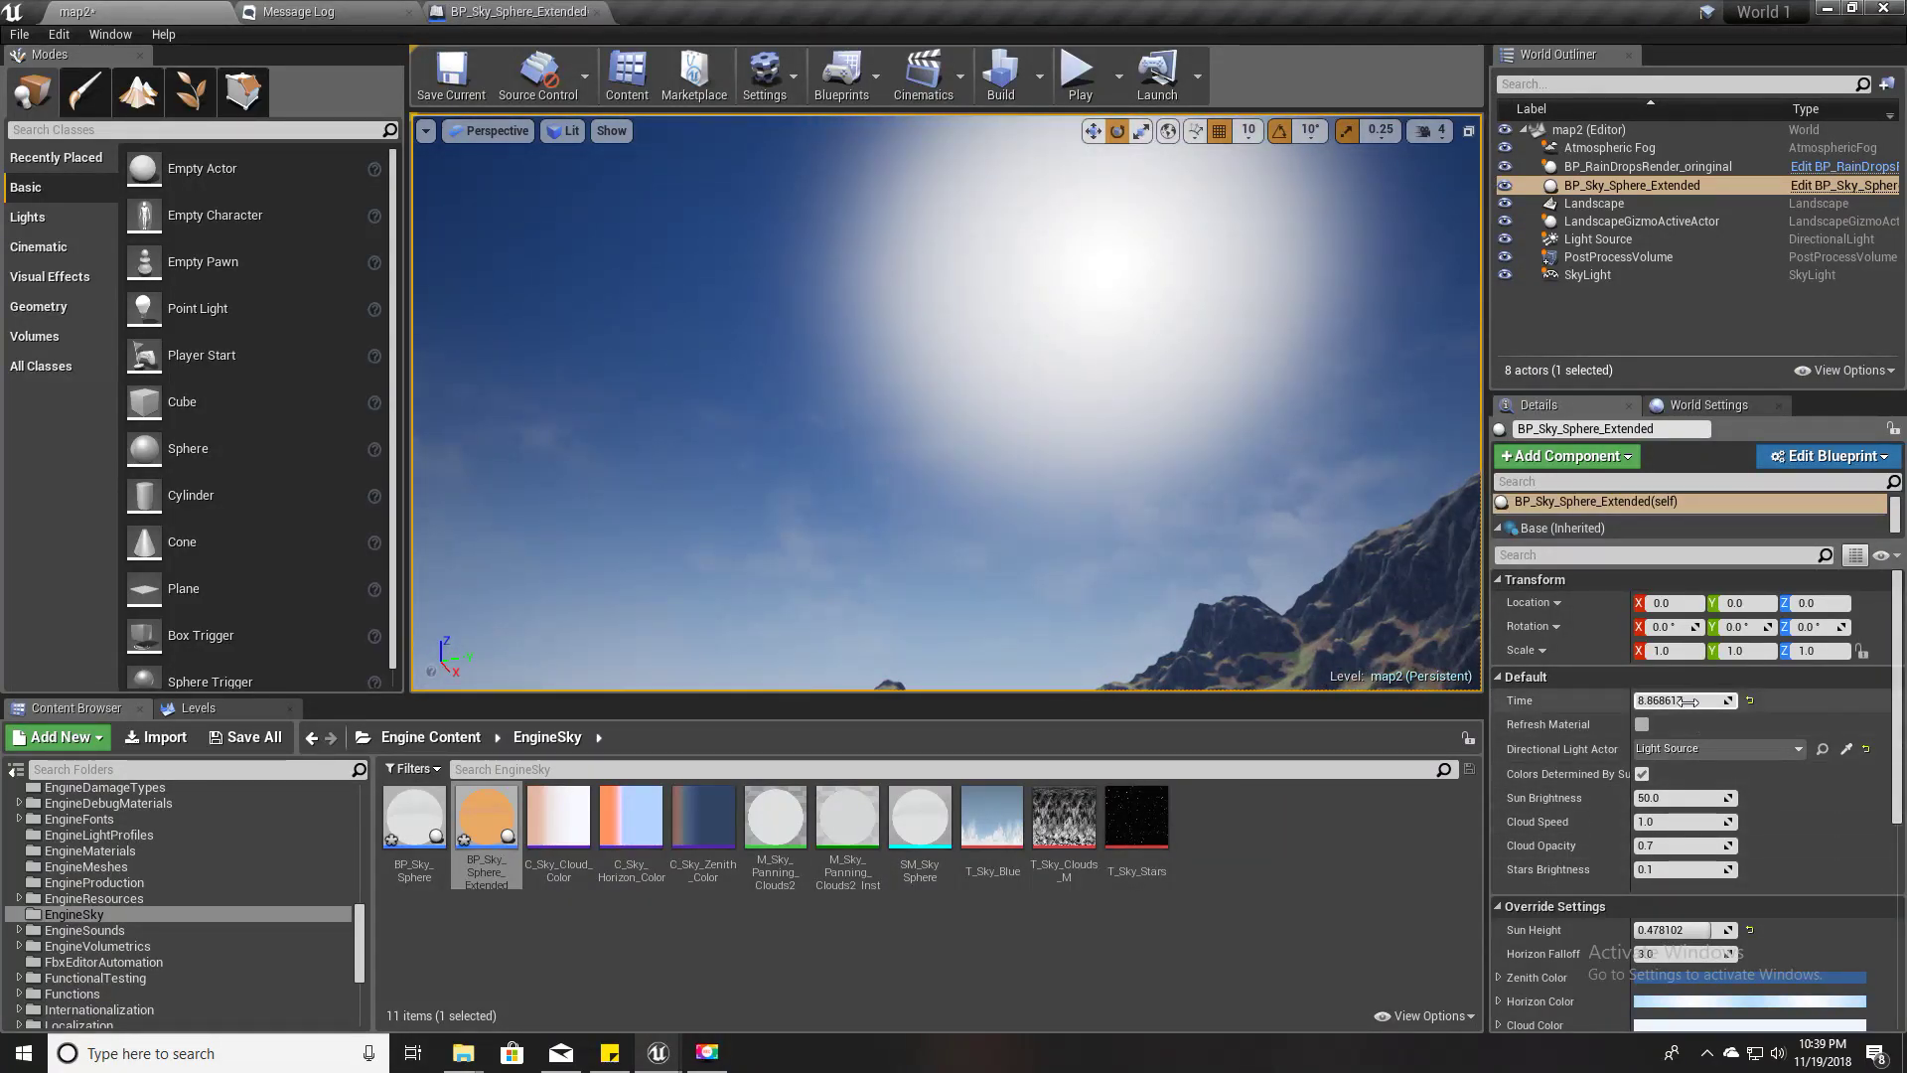
- Set the sky sphere's Time to about 0.14 and inspect the night sky and landscape lighting from several directions
{"action": "left_click_drag", "start_coordinate": [1688, 700], "coordinate": [1601, 700]}
{"action": "right_click_drag", "start_coordinate": [1093, 443], "coordinate": [1380, 555]}
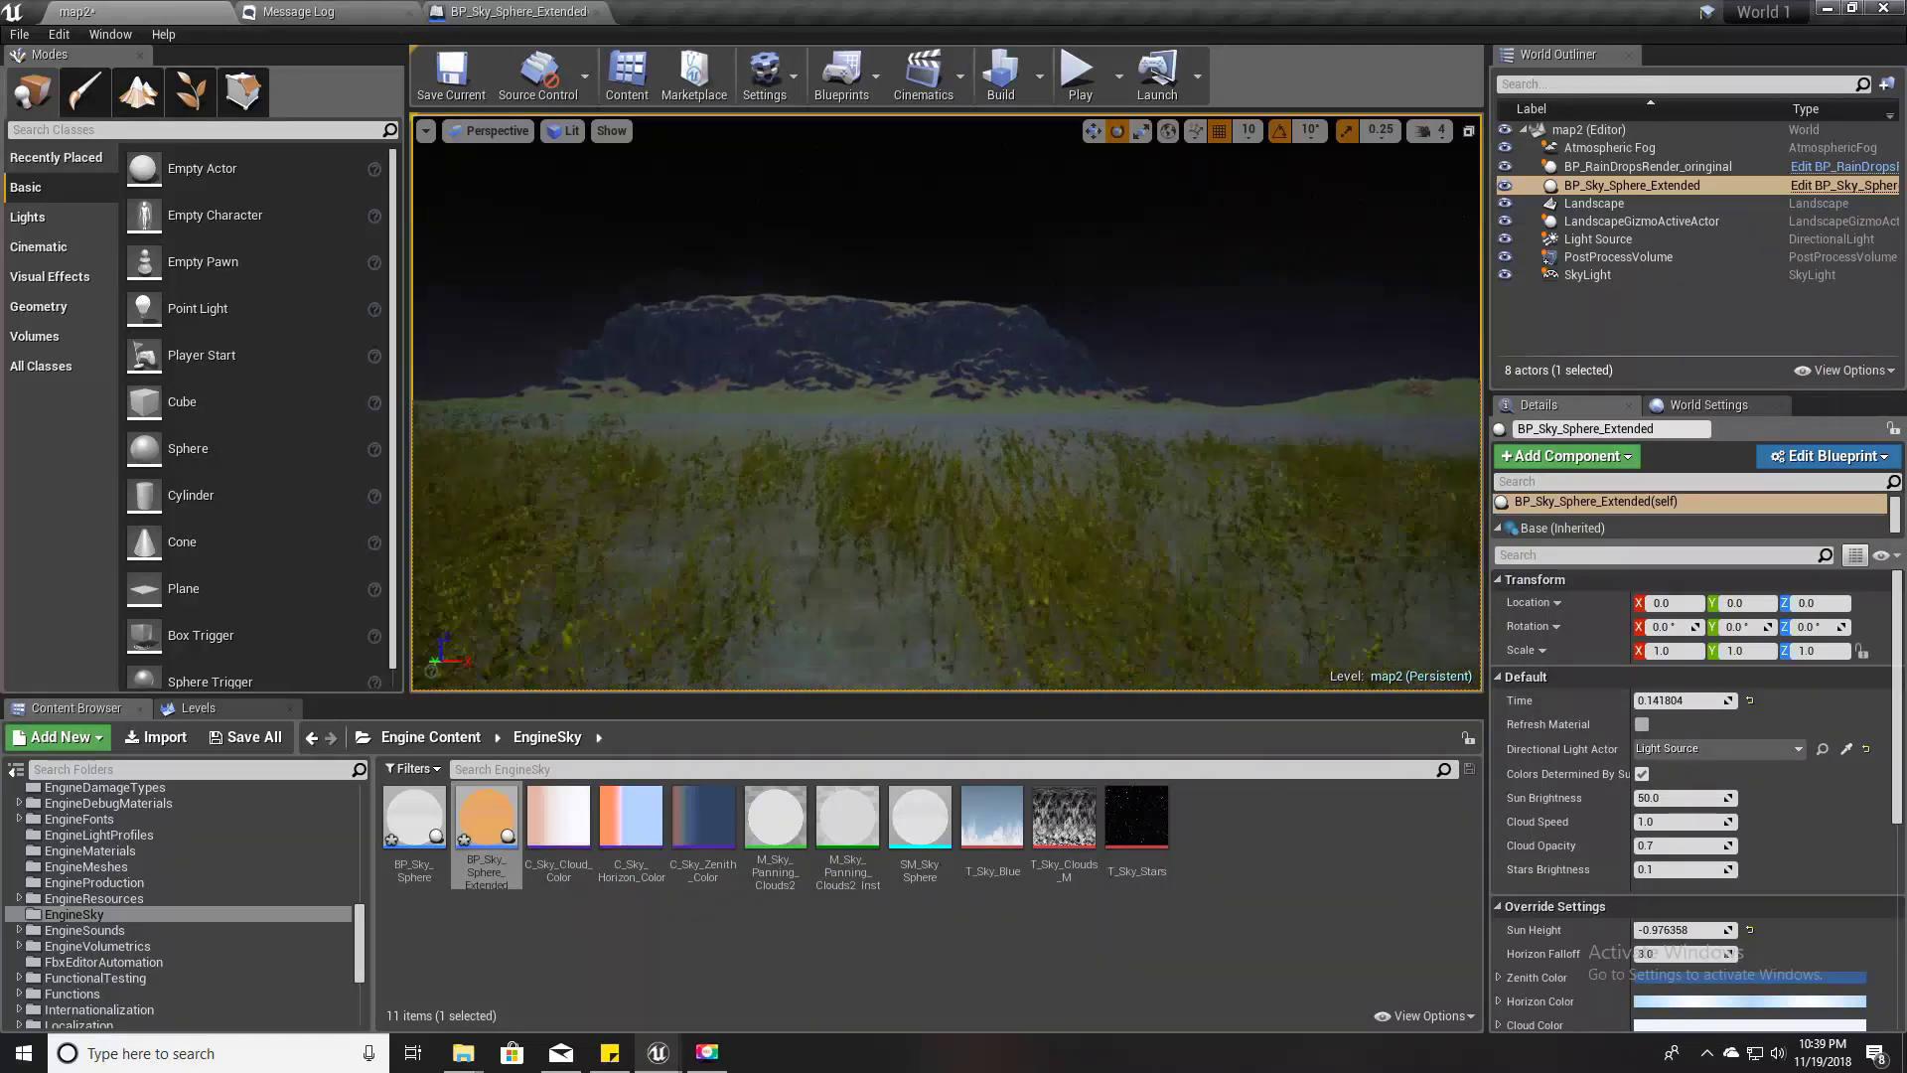
{"action": "key", "text": "s"}
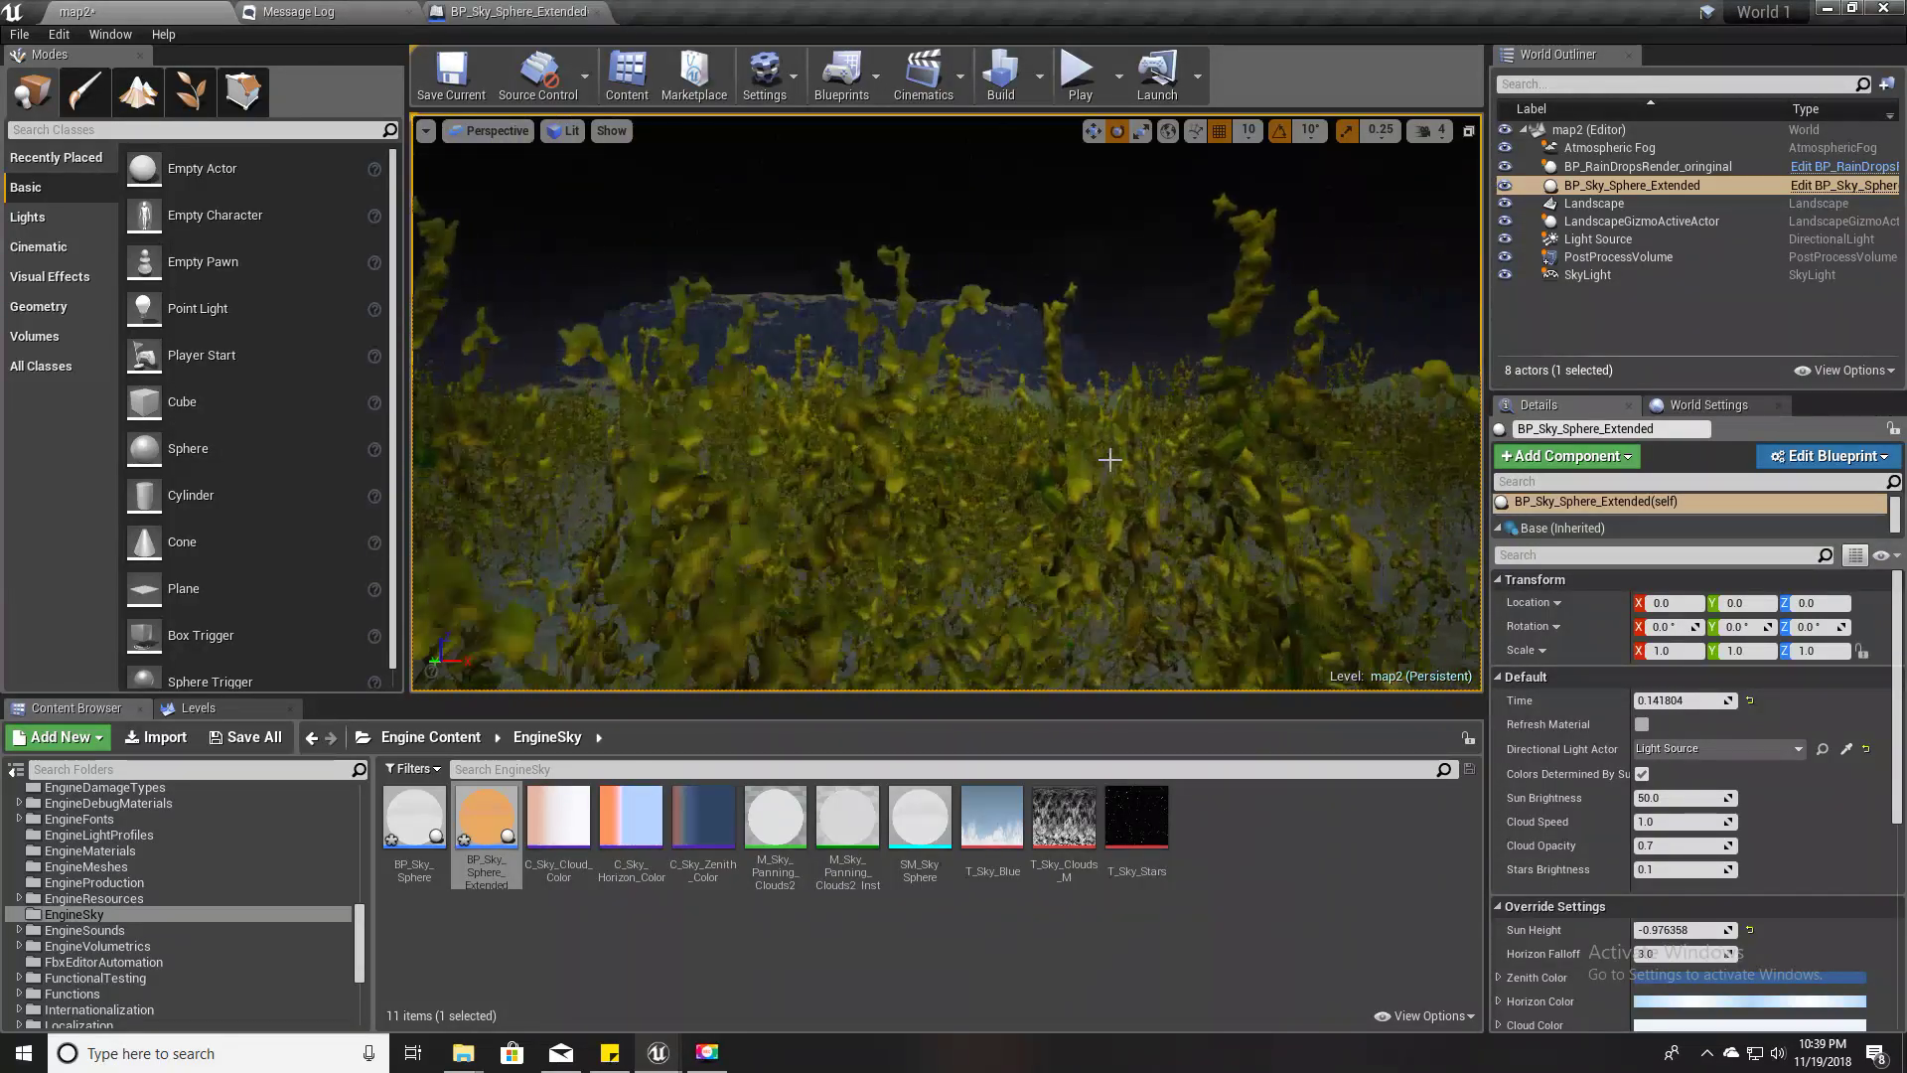
{"action": "right_click_drag", "start_coordinate": [1116, 460], "coordinate": [1082, 392]}
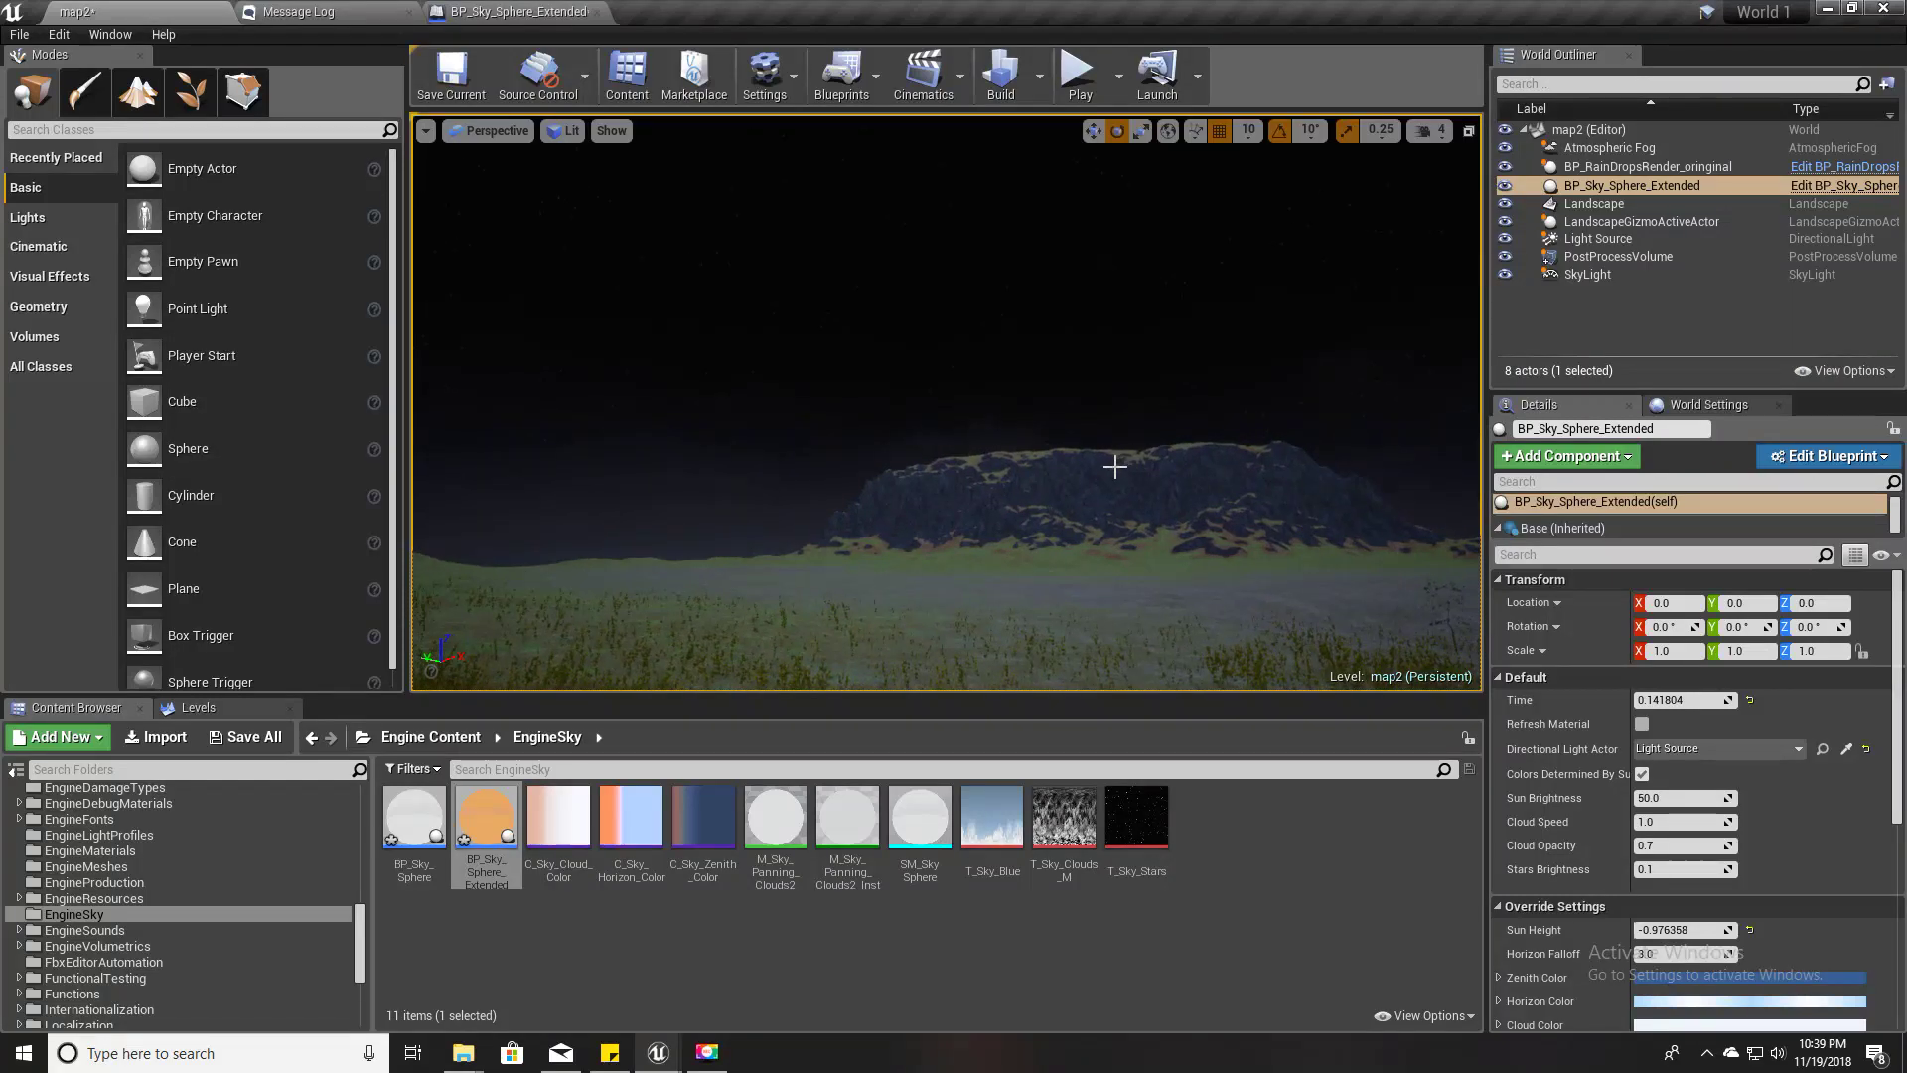
{"action": "key", "text": "f"}
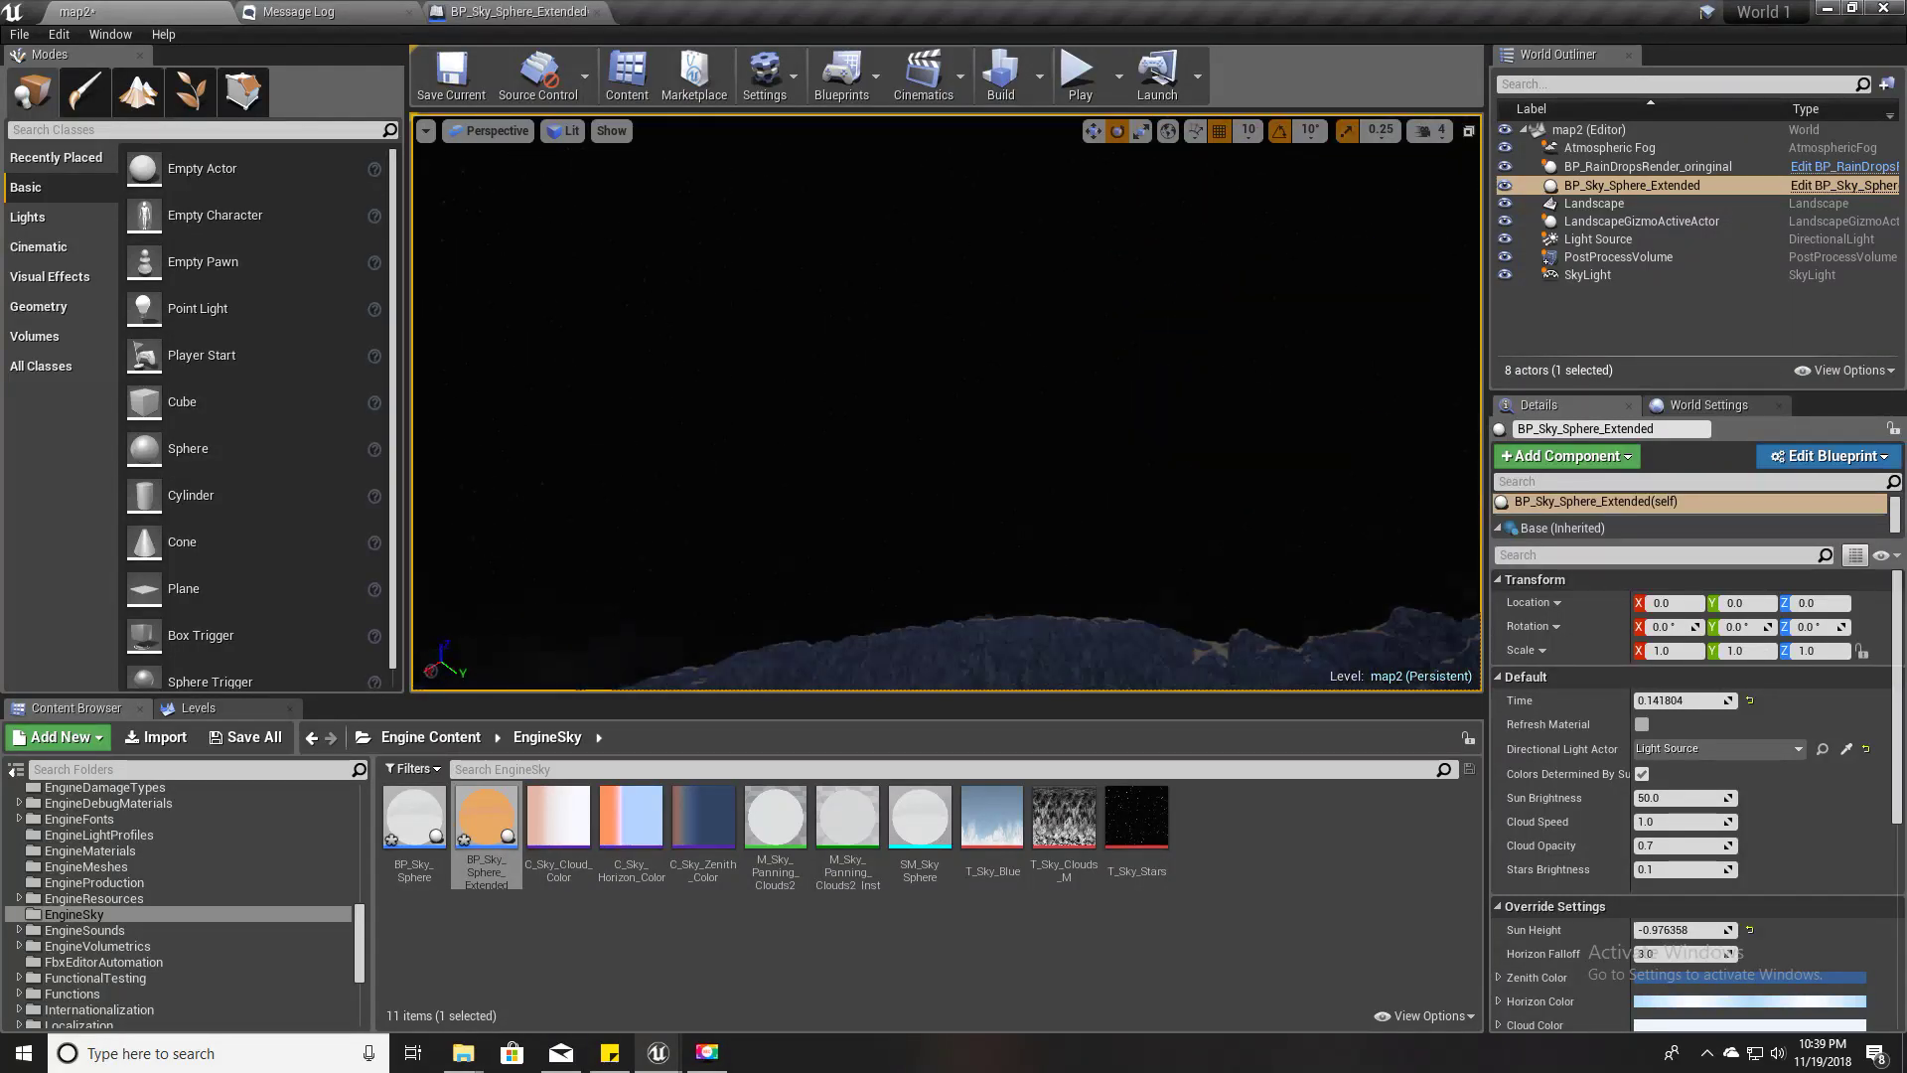
{"action": "right_click_drag", "start_coordinate": [947, 402], "coordinate": [795, 451]}
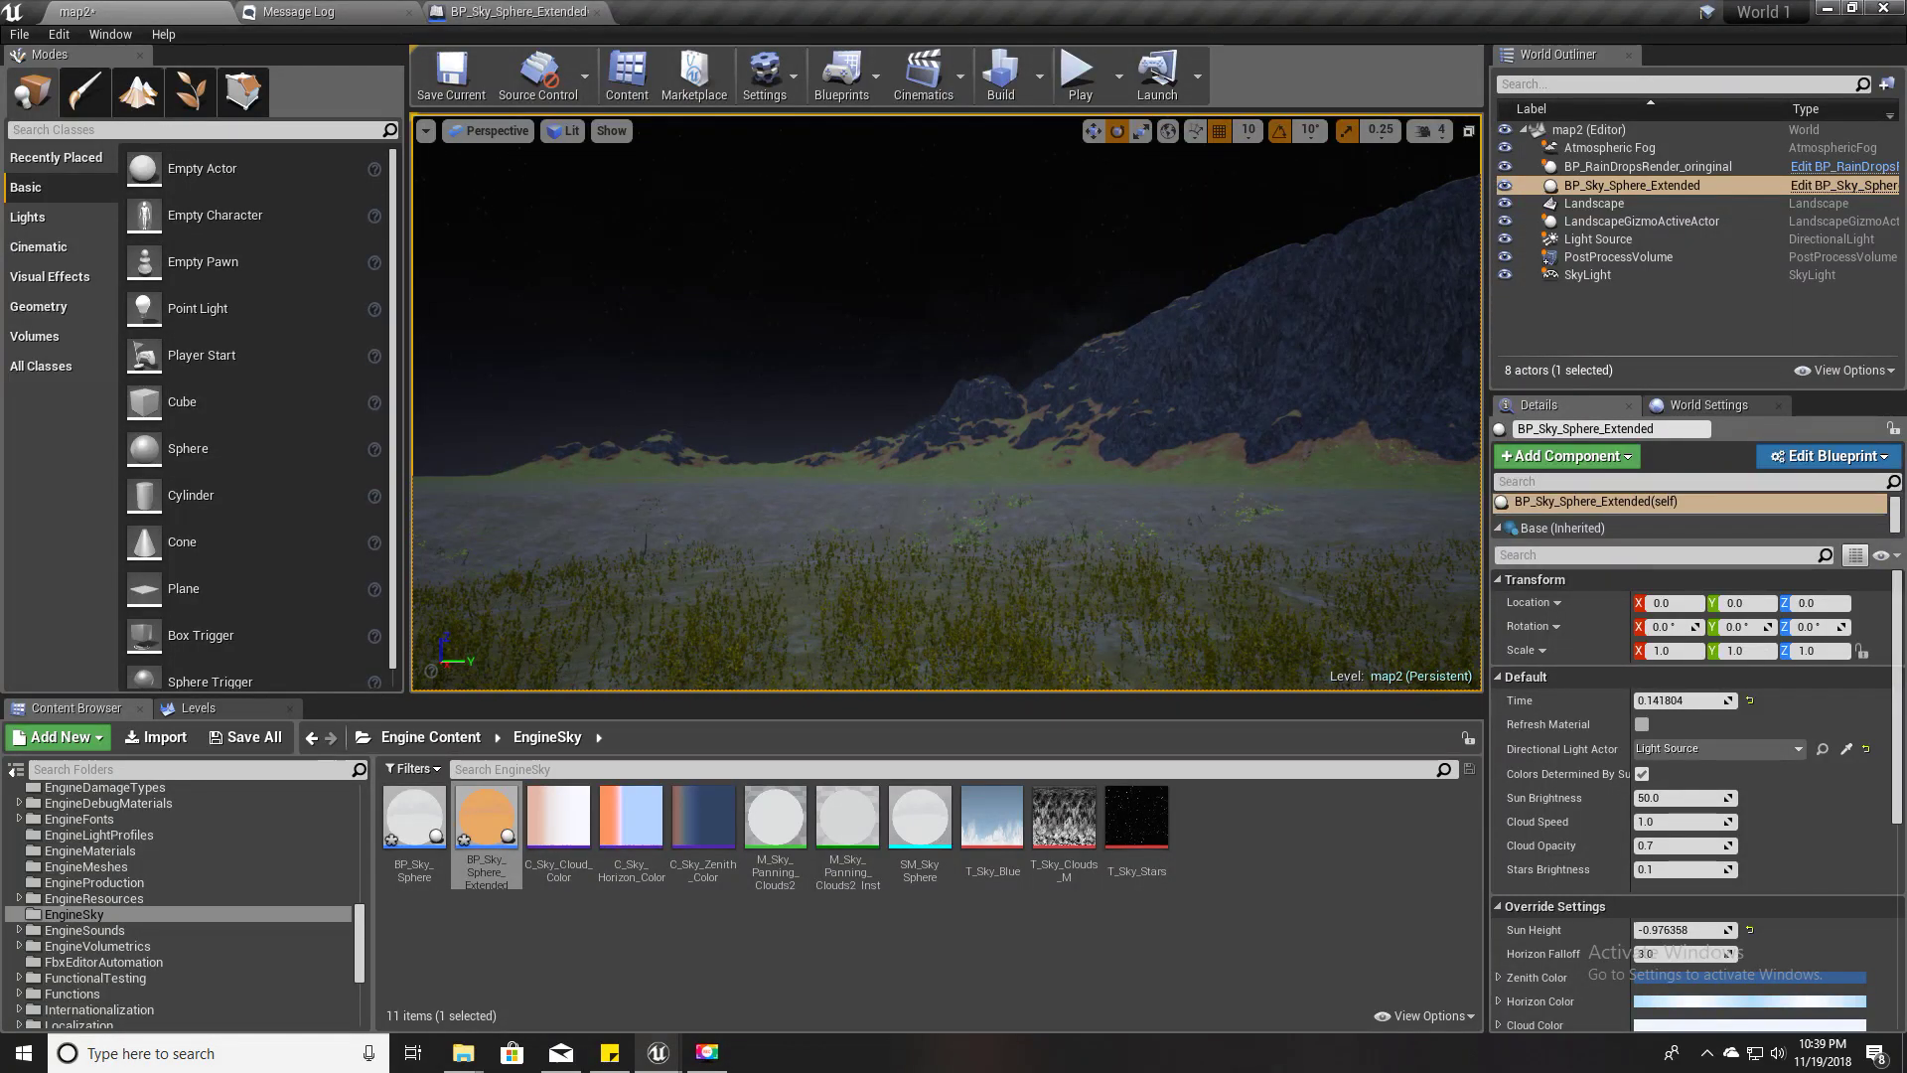
{"action": "right_click_drag", "start_coordinate": [1113, 473], "coordinate": [1113, 468]}
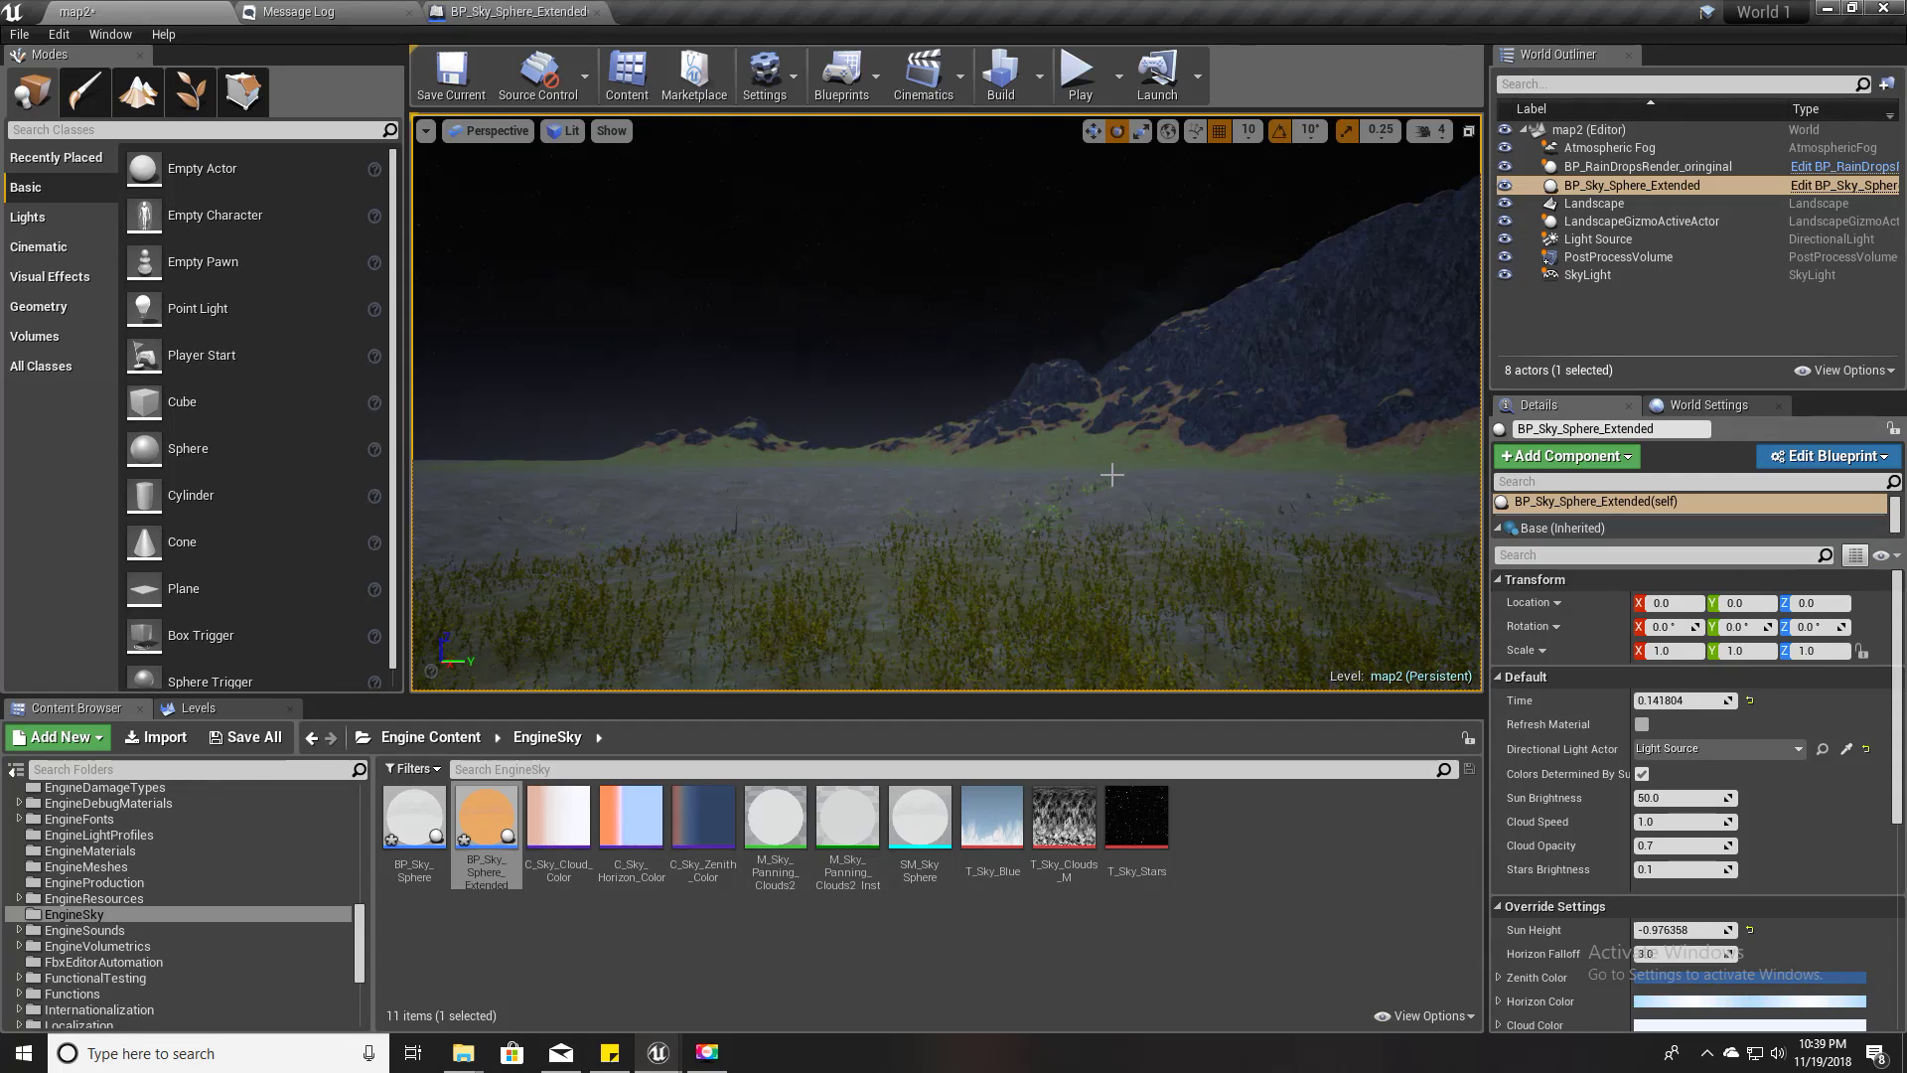
{"action": "right_click_drag", "start_coordinate": [1112, 474], "coordinate": [1148, 475]}
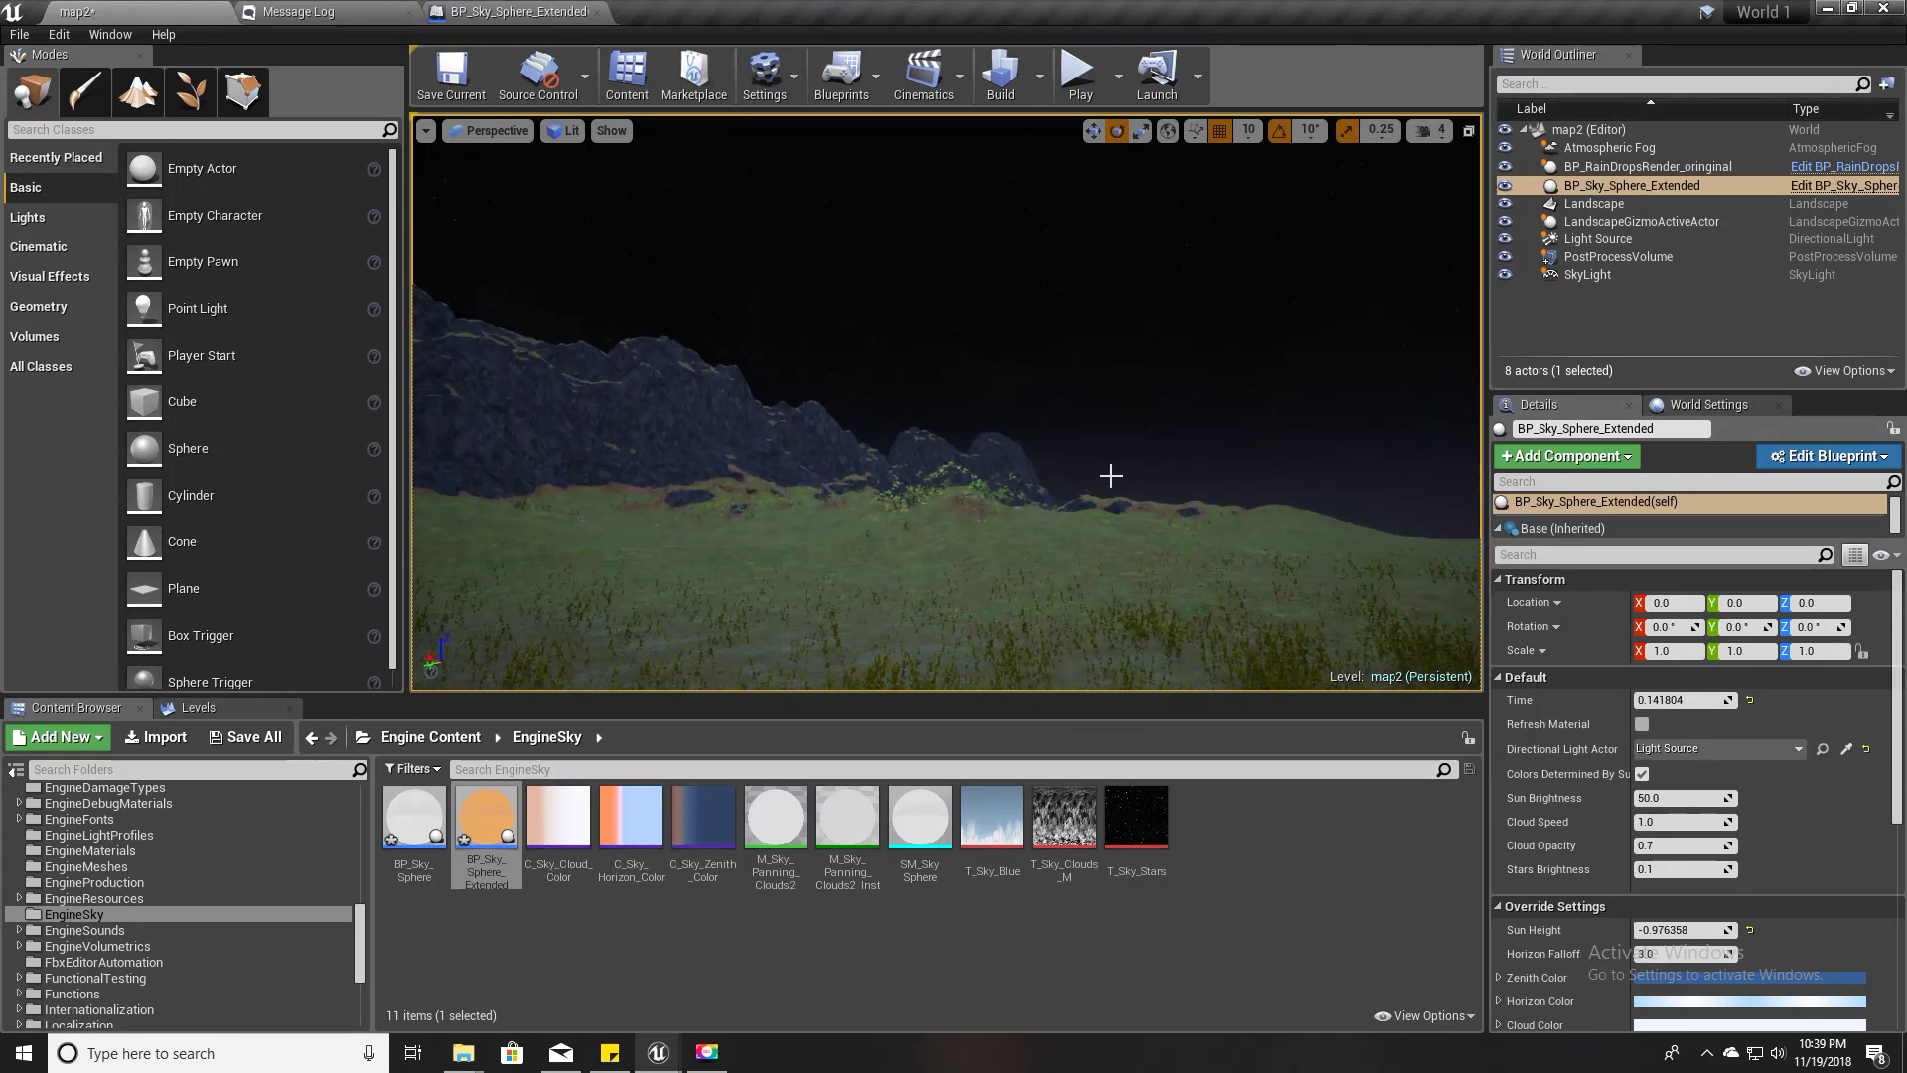